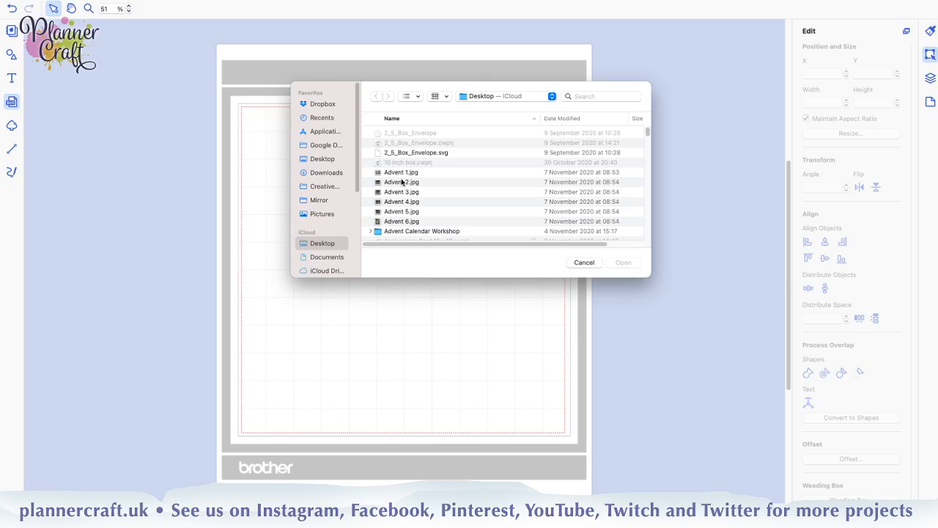
Select Floral Love Mandala FLM-8.svg in the DesignBundles-Floral-Love-Mandala folder within Downloads as the file to import
{"action": "mouse_move", "coordinate": [489, 515]}
{"action": "left_click", "coordinate": [326, 172]}
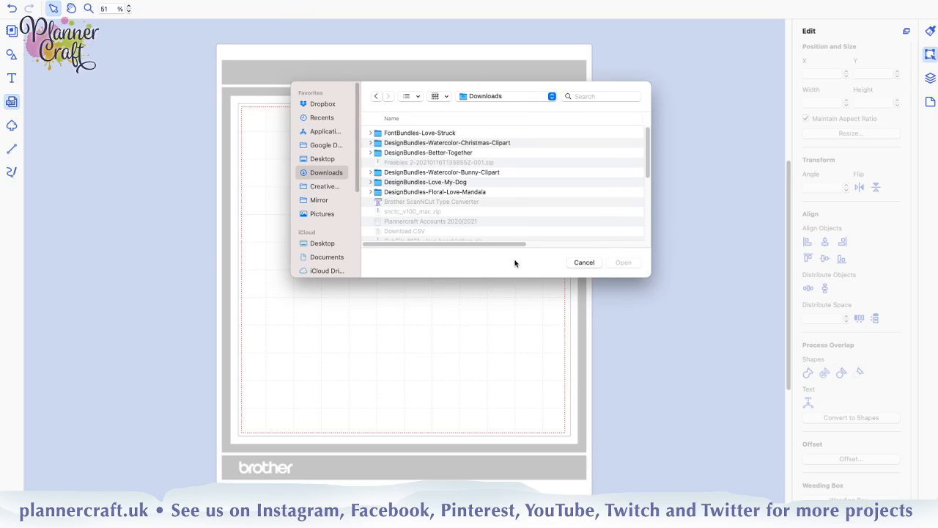
{"action": "left_click", "coordinate": [461, 192]}
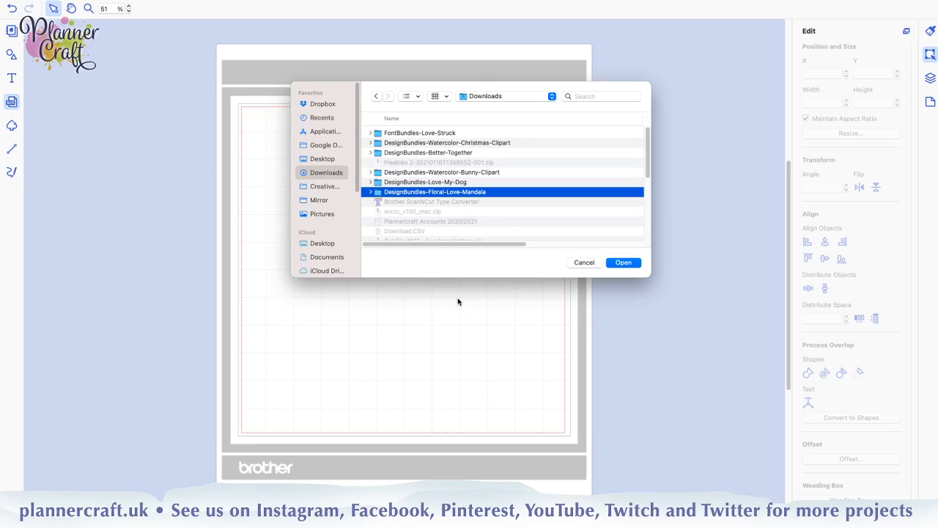
{"action": "left_click", "coordinate": [370, 192]}
{"action": "scroll", "coordinate": [539, 216], "scroll_direction": "down", "scroll_amount": 3}
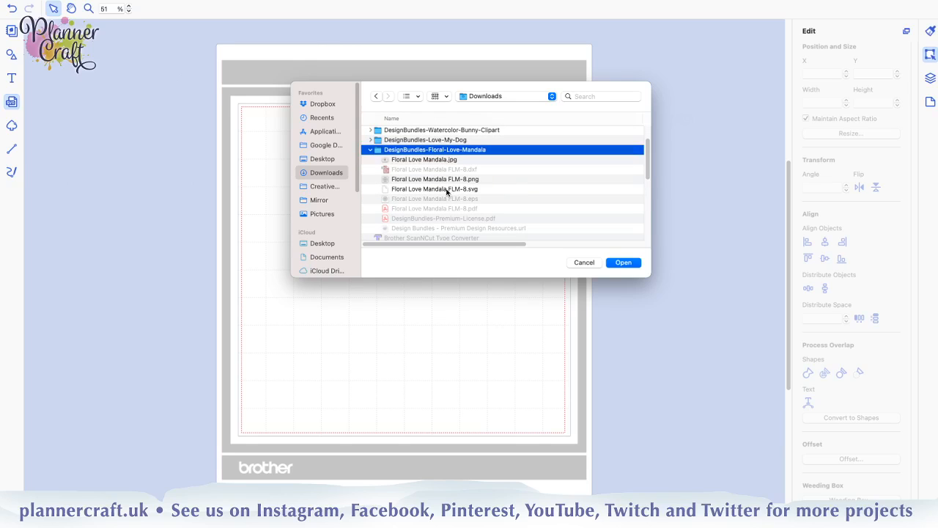
{"action": "left_click", "coordinate": [449, 190]}
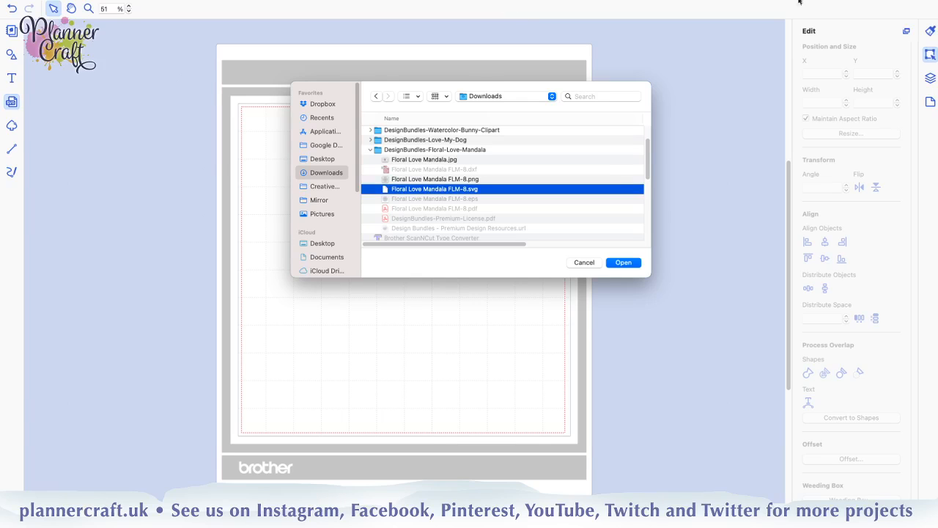
{"action": "mouse_move", "coordinate": [868, 2]}
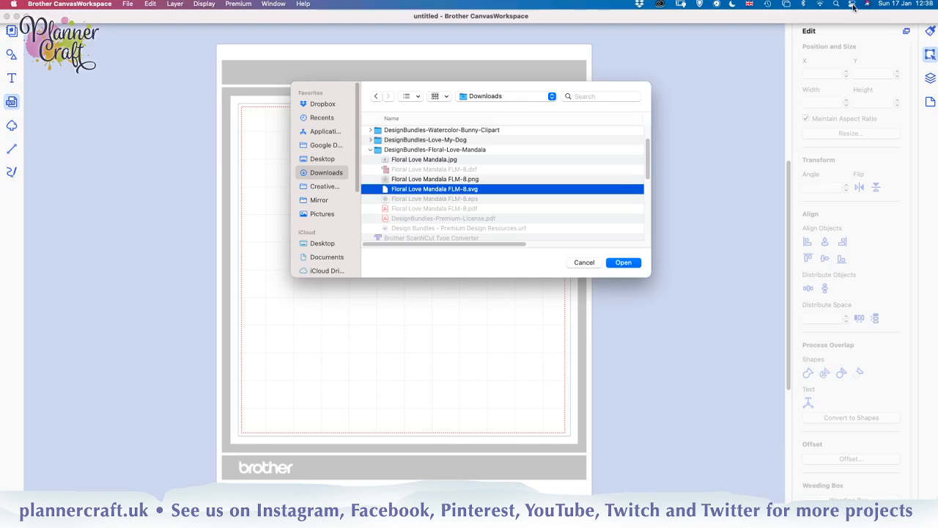
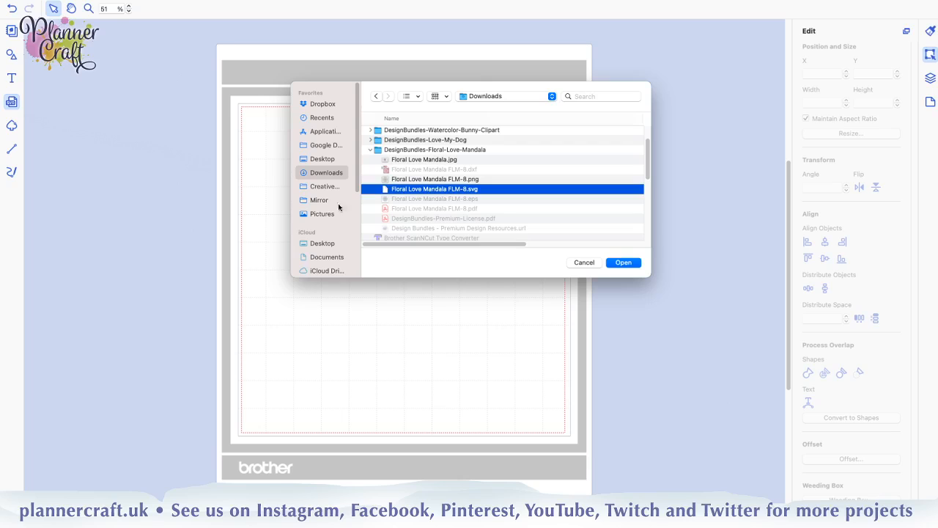
Import Floral Love Mandala FLM-8.svg from the DesignBundles-Floral-Love-Mandala folder in Downloads onto the blank mat
{"action": "left_click", "coordinate": [583, 262]}
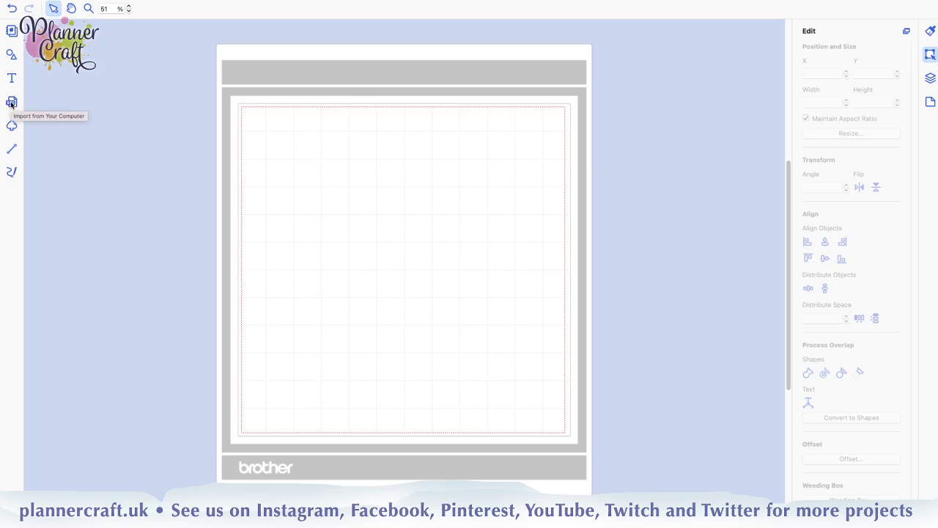
{"action": "left_click", "coordinate": [11, 104]}
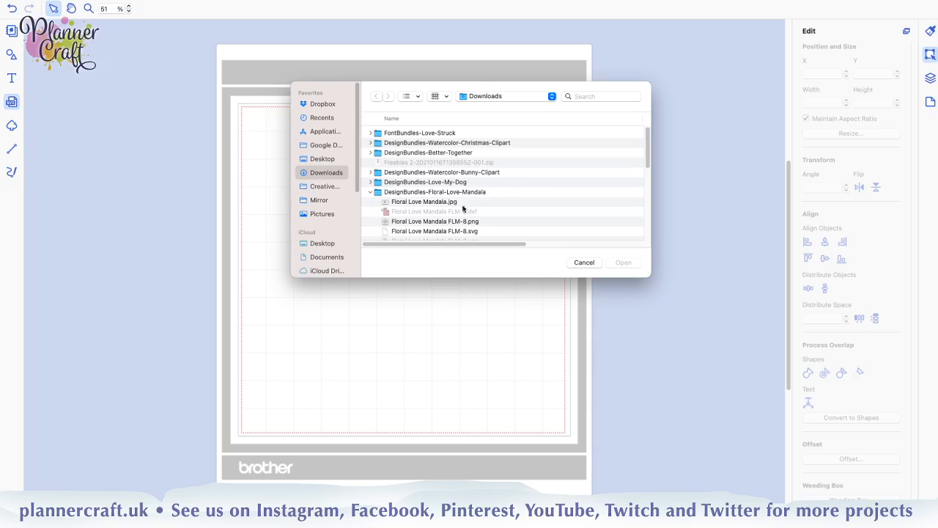
{"action": "left_click", "coordinate": [378, 193]}
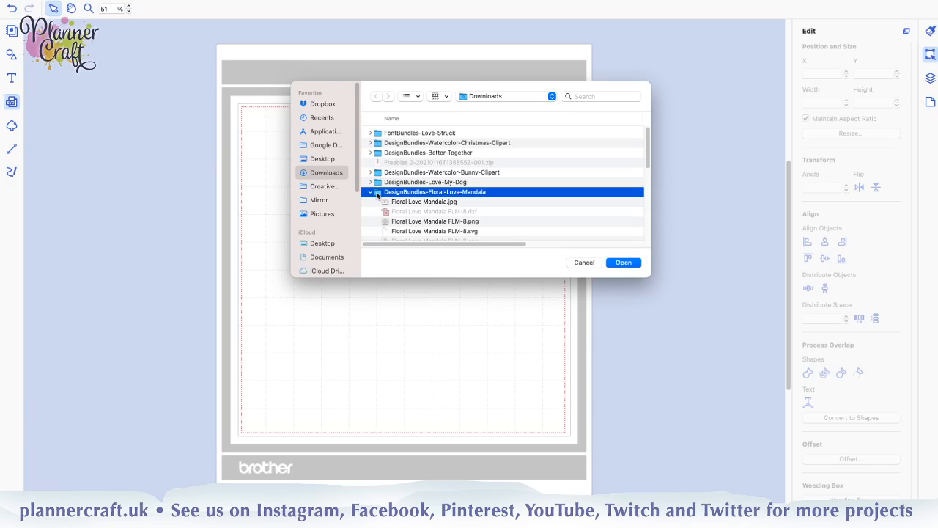
{"action": "double_click", "coordinate": [378, 193]}
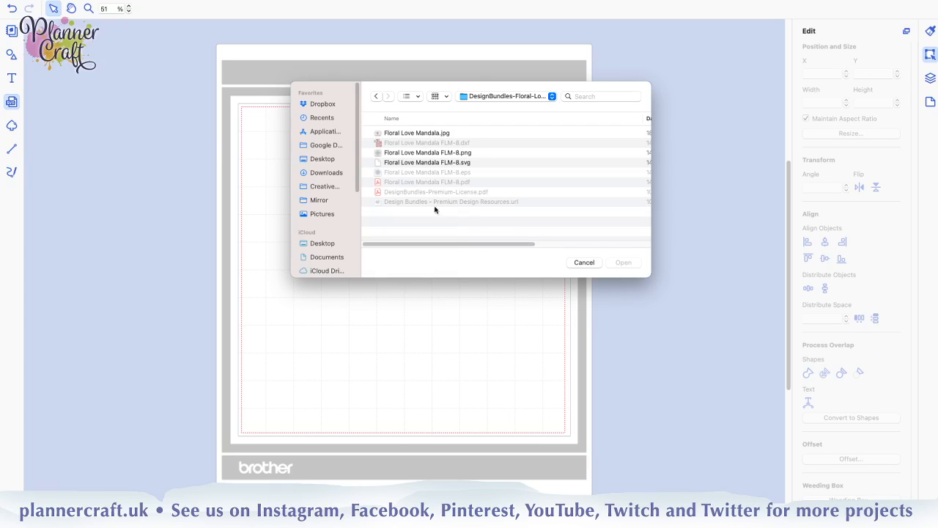
{"action": "left_click", "coordinate": [458, 163]}
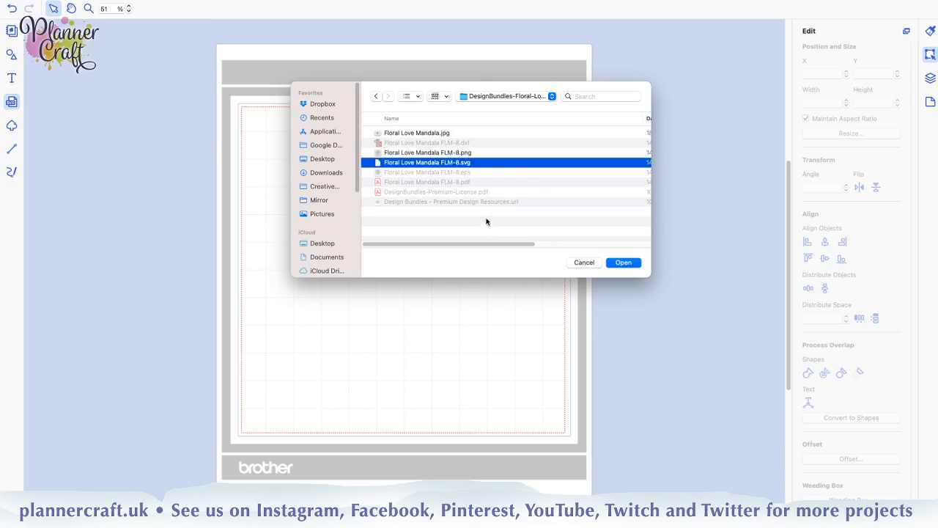
{"action": "left_click", "coordinate": [623, 263]}
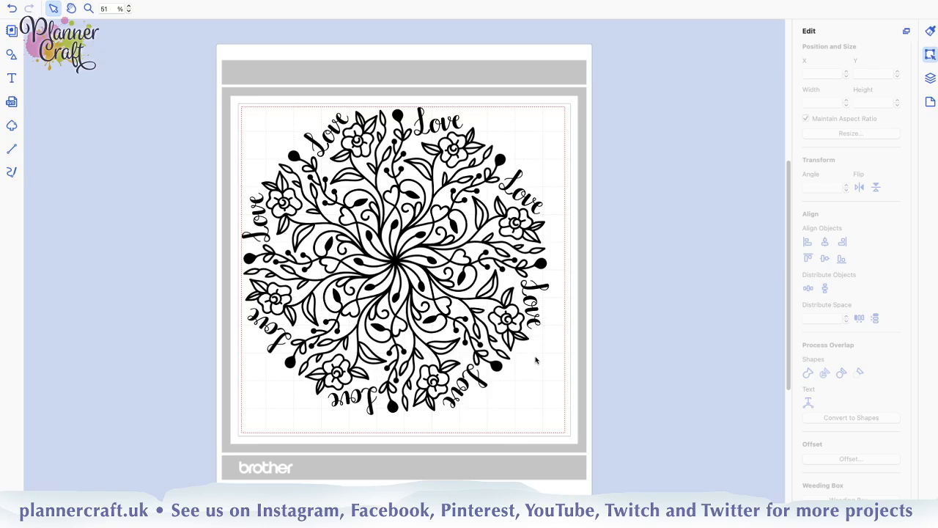
Group all the Love lettering shapes in the layer list, leaving the central mandala shape out of the group
{"action": "left_click", "coordinate": [929, 78]}
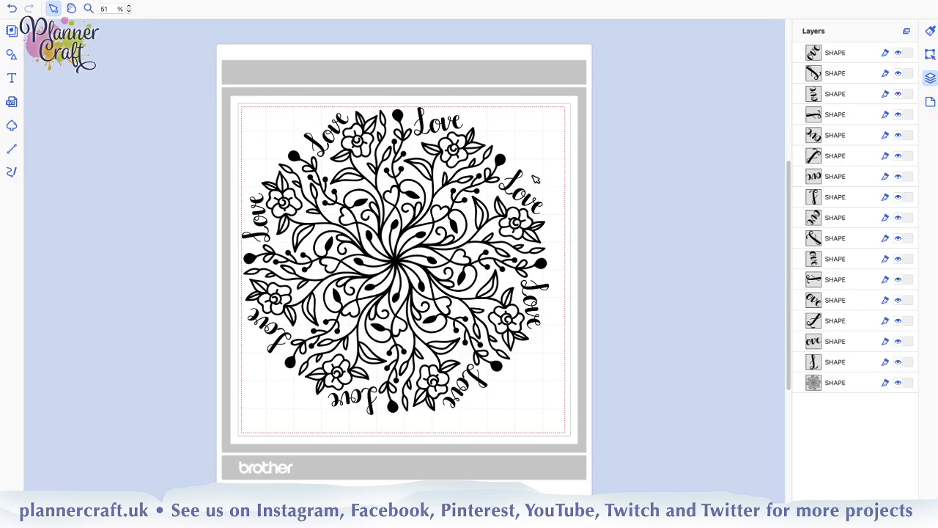
{"action": "left_click", "coordinate": [864, 368]}
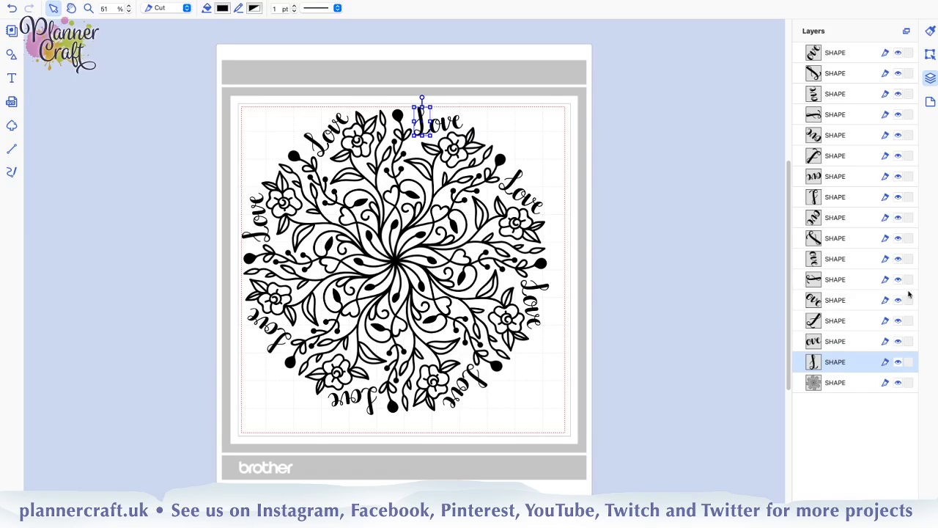
{"action": "left_click", "coordinate": [844, 53], "text": "shift"}
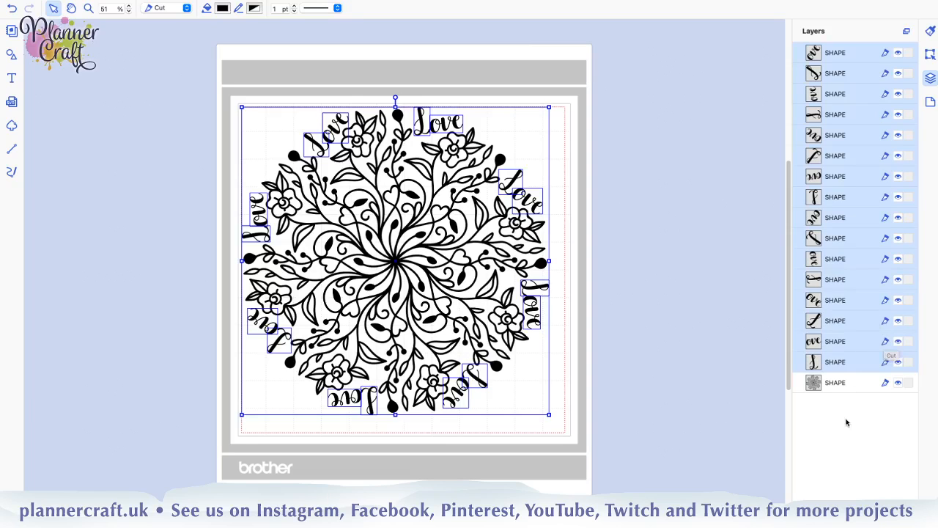
{"action": "left_click", "coordinate": [846, 422]}
{"action": "left_click", "coordinate": [833, 362]}
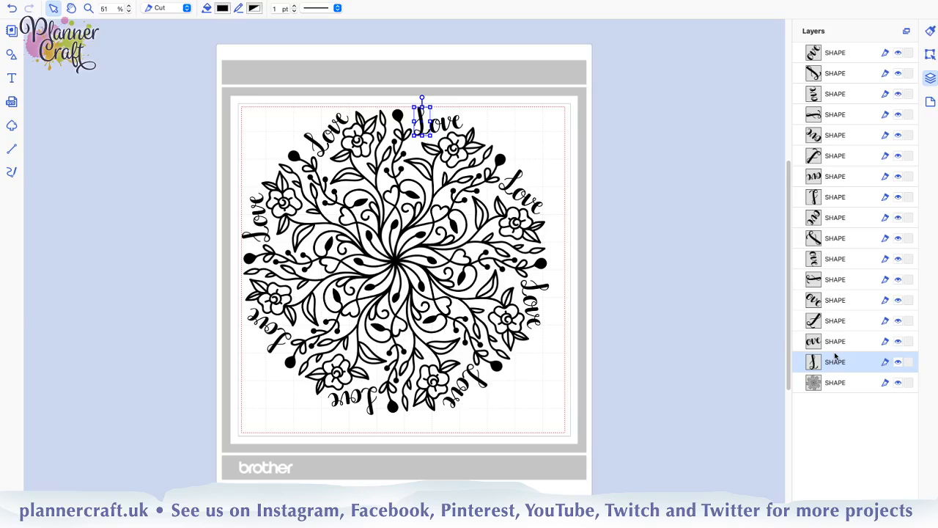
{"action": "left_click", "coordinate": [865, 52], "text": "shift"}
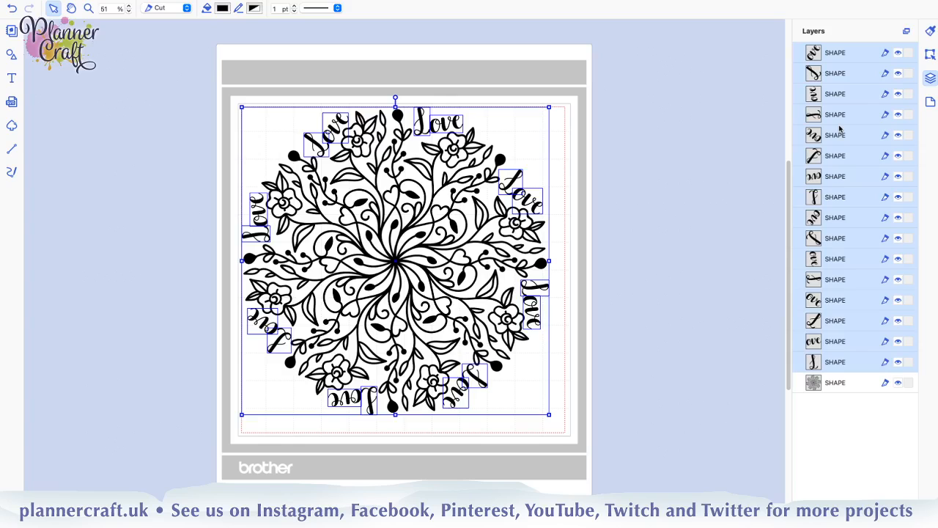
{"action": "key", "text": "ctrl+g"}
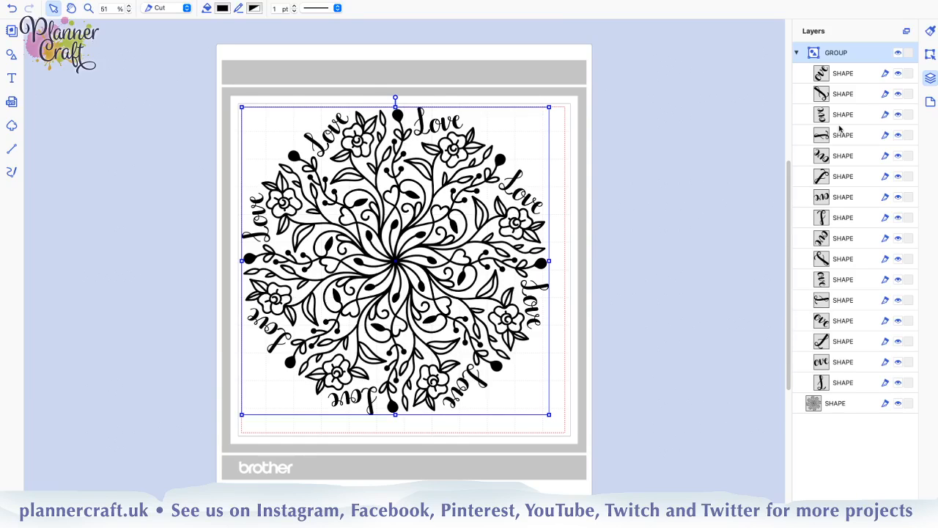
Collapse the lettering group in the layer list and hide both the group and the mandala shape
{"action": "left_click", "coordinate": [797, 54]}
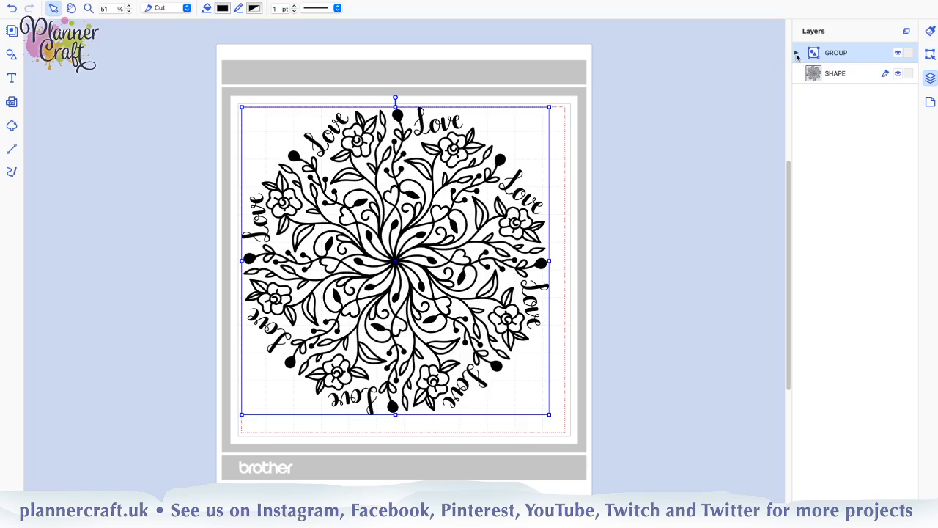
{"action": "left_click", "coordinate": [797, 53]}
{"action": "left_click", "coordinate": [797, 53]}
{"action": "left_click", "coordinate": [797, 53]}
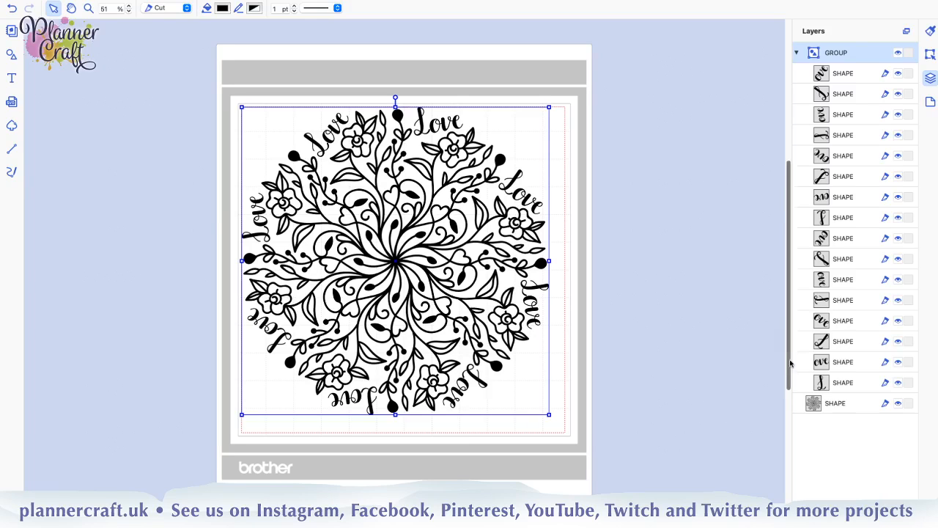
{"action": "left_click", "coordinate": [801, 54]}
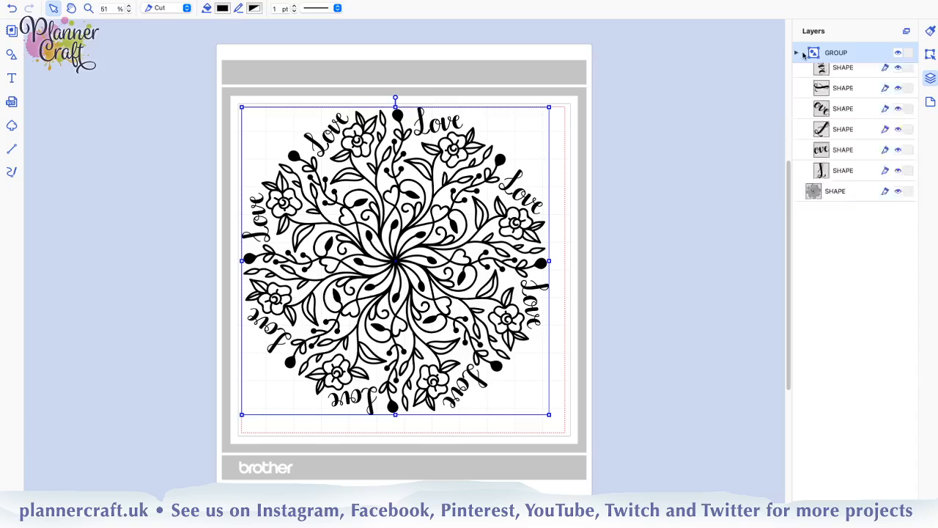
{"action": "left_click", "coordinate": [898, 53]}
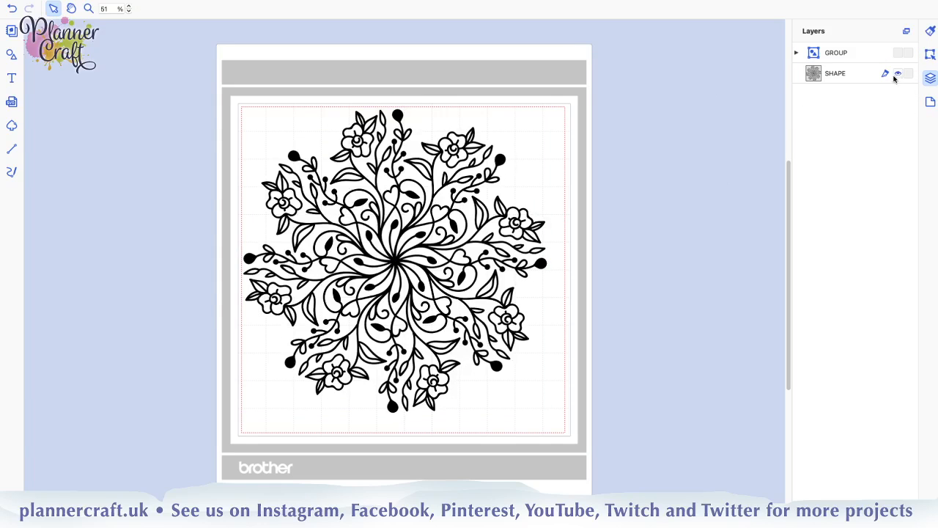
{"action": "left_click", "coordinate": [895, 74]}
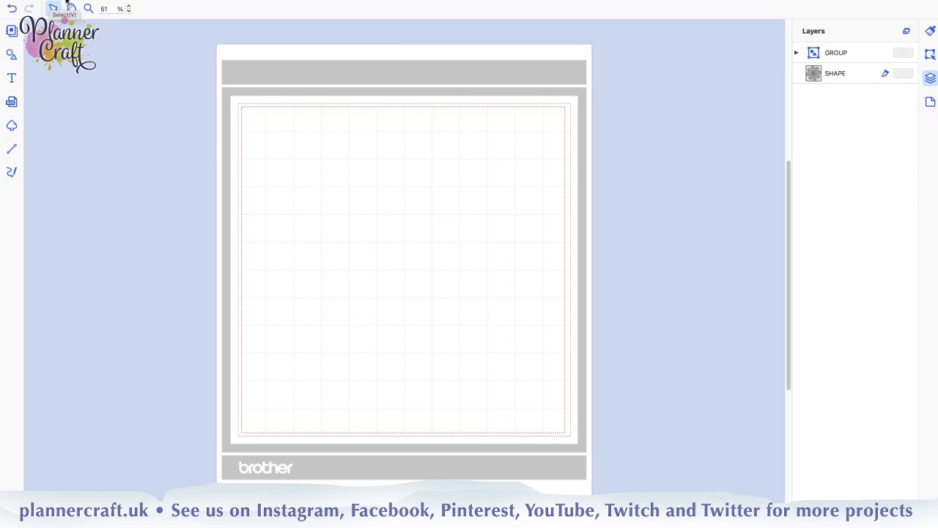
Import a second copy of Floral Love Mandala FLM-8.svg from the computer
{"action": "mouse_move", "coordinate": [66, 2]}
{"action": "left_click", "coordinate": [127, 4]}
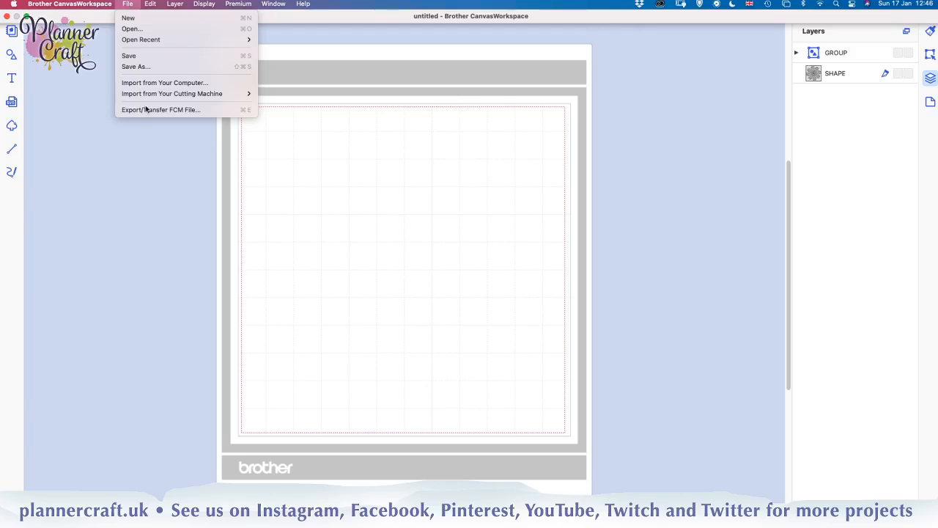
{"action": "left_click", "coordinate": [147, 83]}
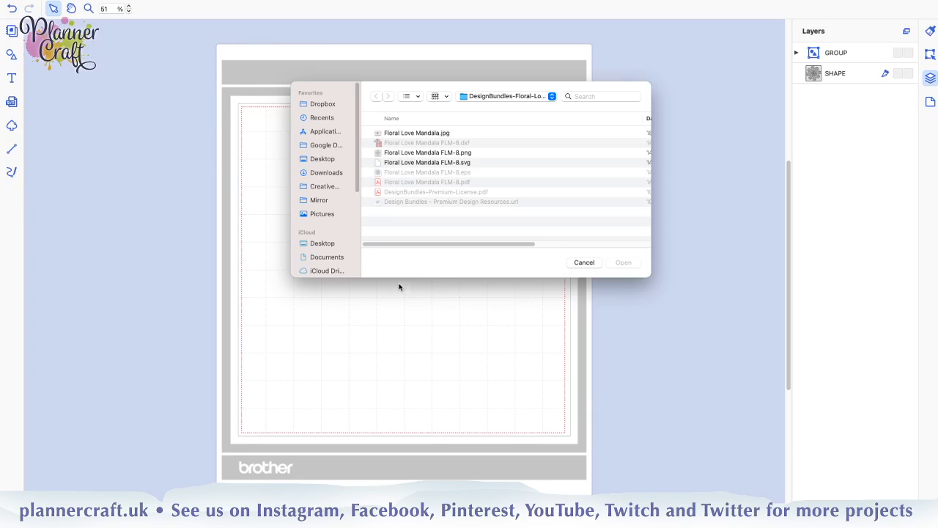
{"action": "left_click", "coordinate": [430, 162]}
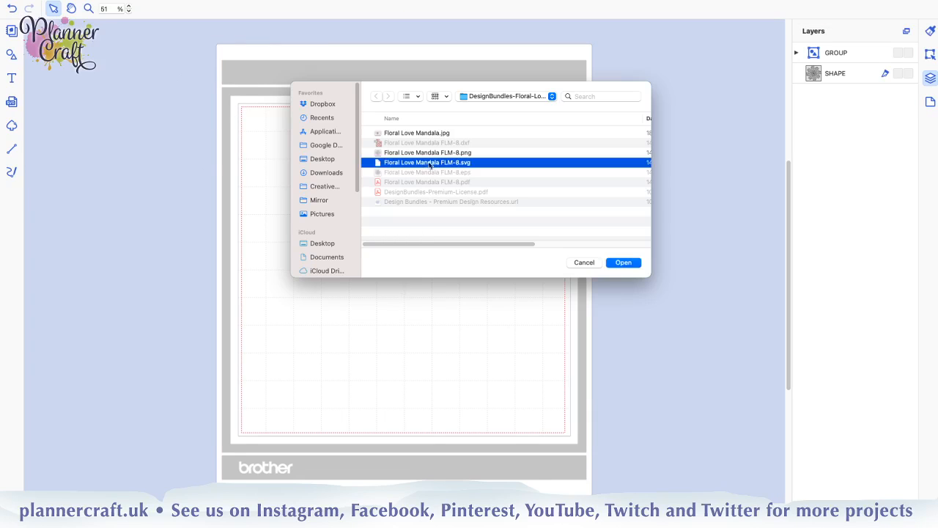
{"action": "left_click", "coordinate": [629, 266]}
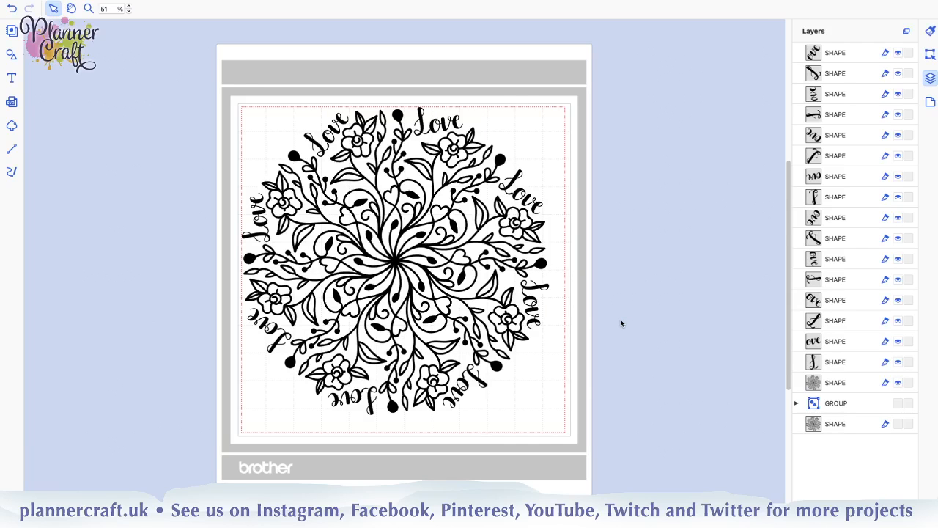
Delete all the visible shapes of the second mandala import, keeping the hidden group and mandala shape
{"action": "left_click", "coordinate": [843, 385]}
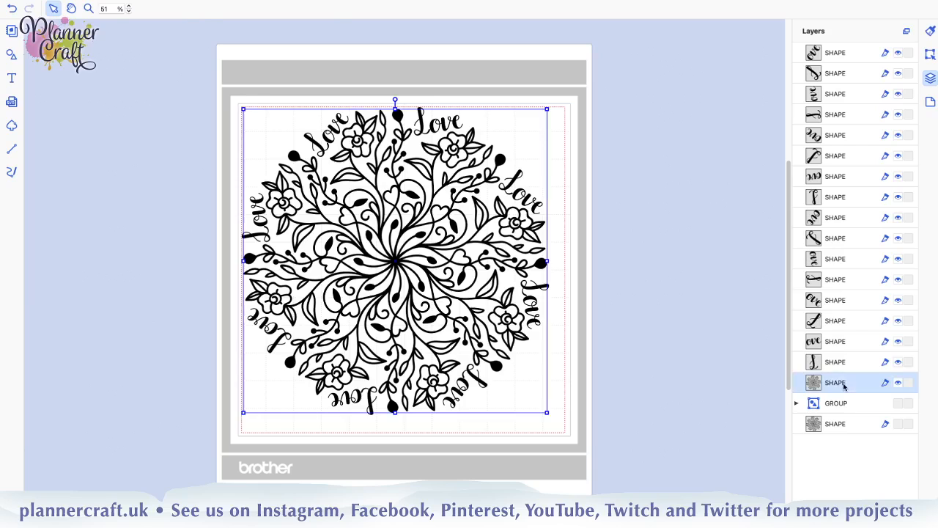
{"action": "left_click", "coordinate": [821, 52], "text": "shift"}
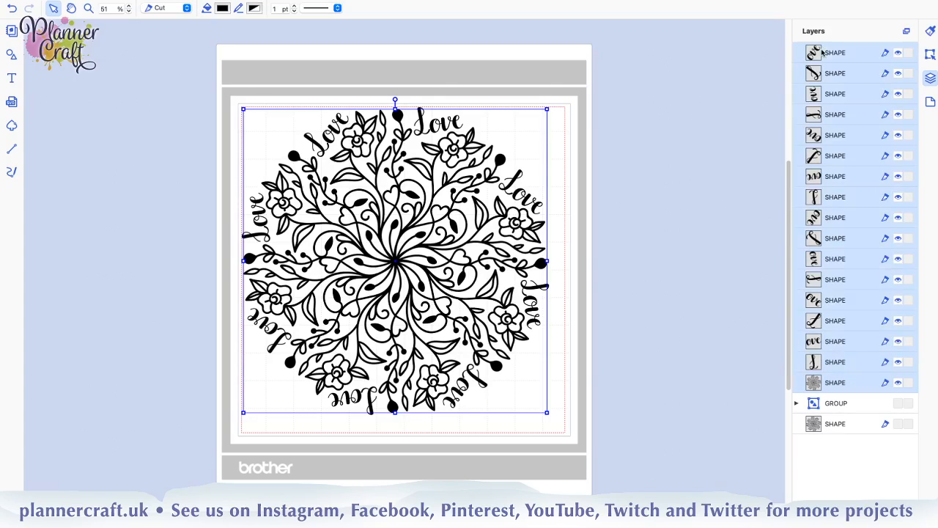
{"action": "key", "text": "Delete"}
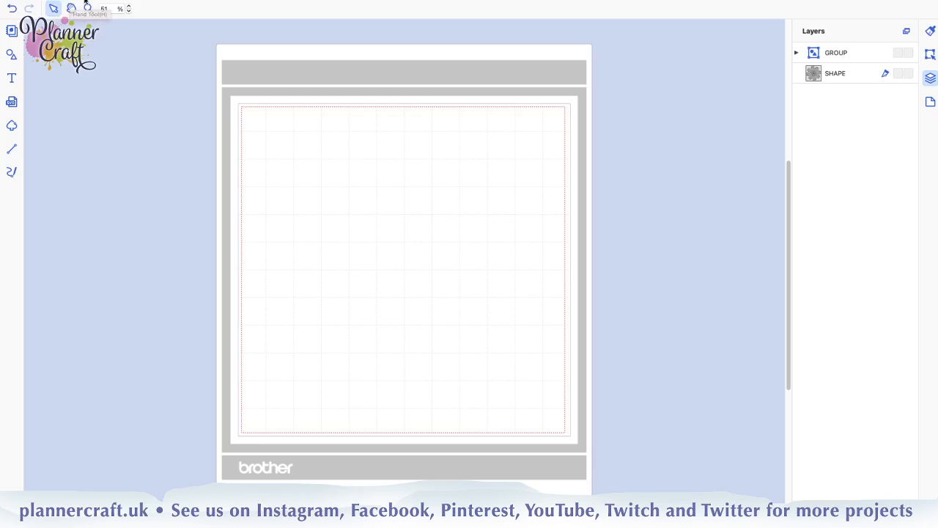
{"action": "mouse_move", "coordinate": [85, 2]}
{"action": "left_click", "coordinate": [128, 3]}
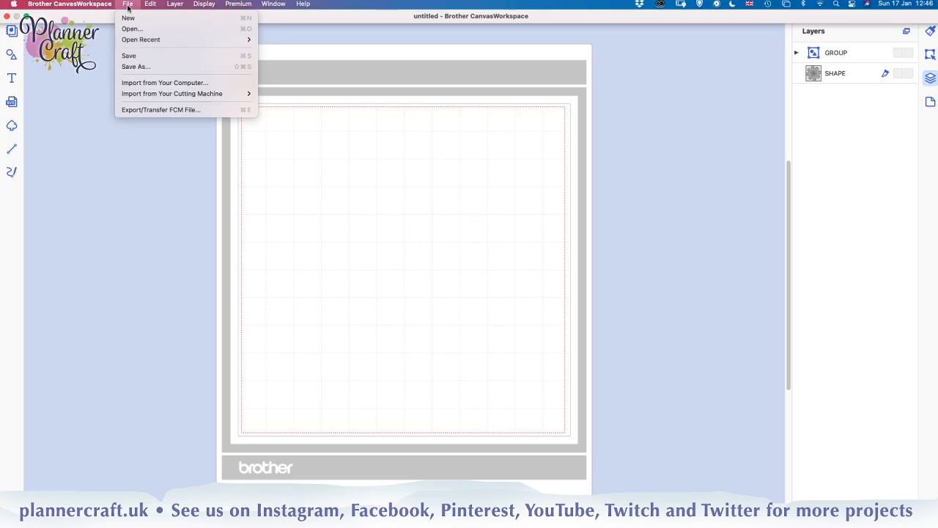
{"action": "left_click", "coordinate": [148, 86]}
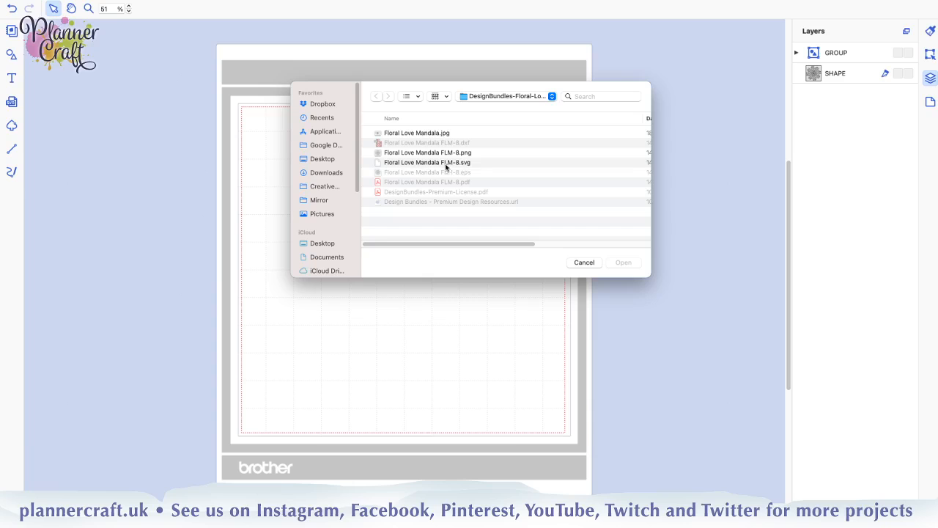
{"action": "left_click", "coordinate": [579, 263]}
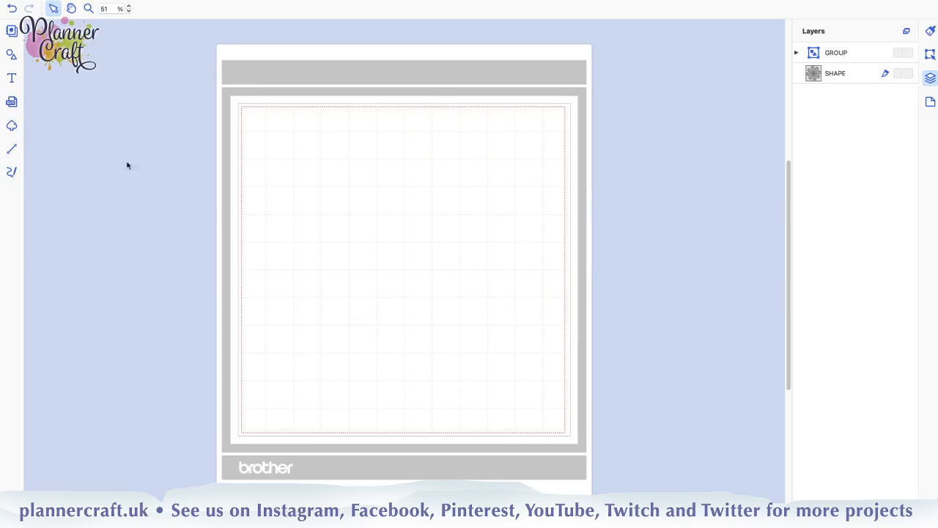
{"action": "left_click", "coordinate": [12, 103]}
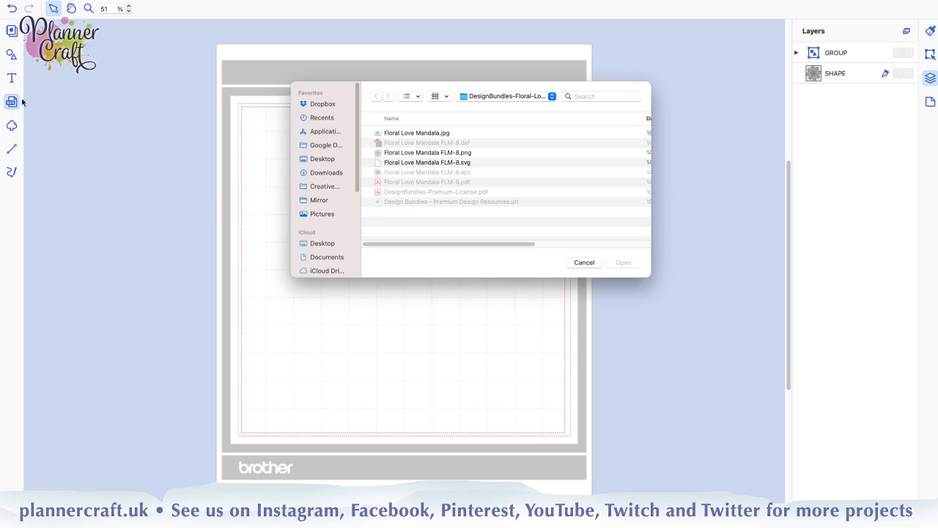
{"action": "left_click", "coordinate": [468, 162]}
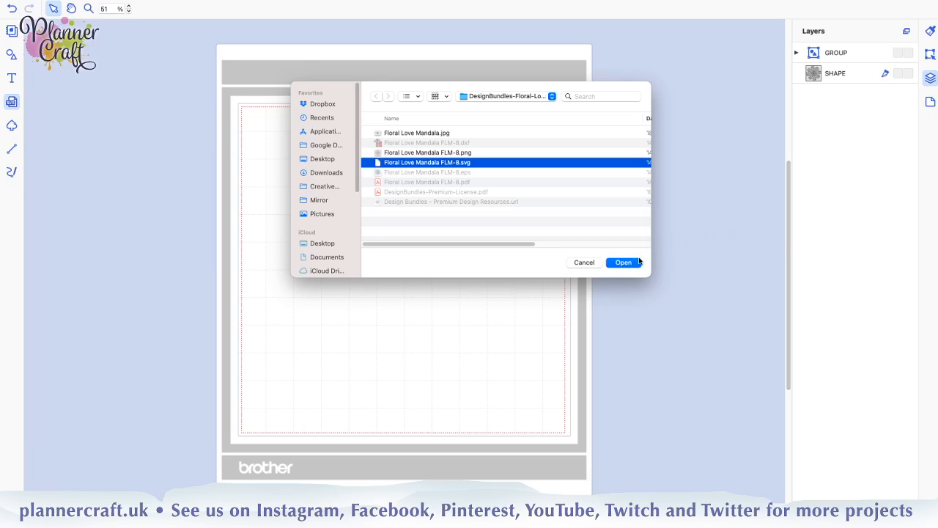
{"action": "left_click", "coordinate": [595, 263]}
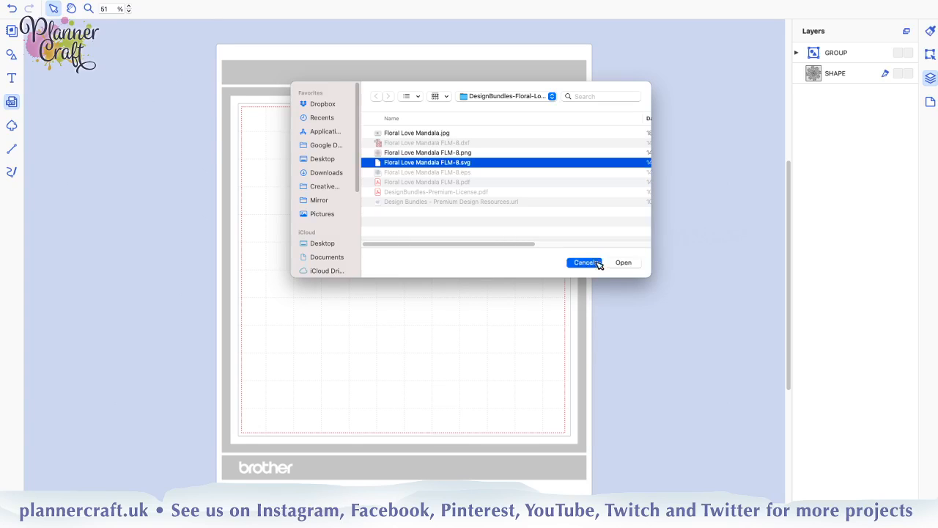
Select every lettering shape inside the expanded group and make the group and the mandala shape visible again
{"action": "left_click", "coordinate": [795, 52]}
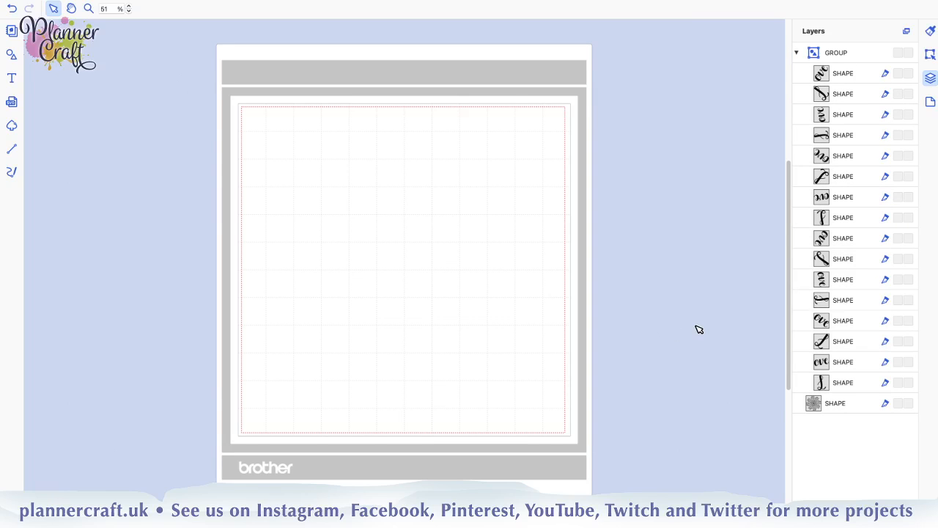
{"action": "left_click", "coordinate": [866, 386]}
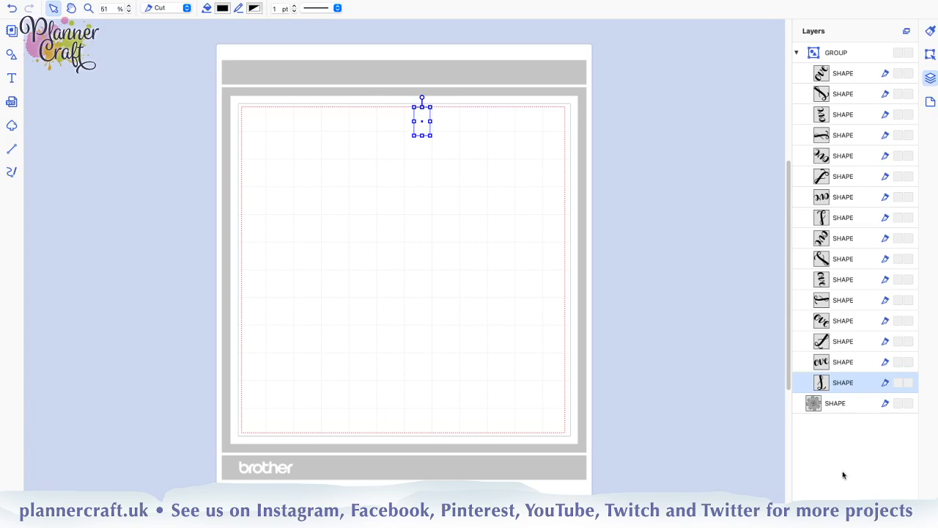
{"action": "left_click", "coordinate": [857, 73], "text": "shift"}
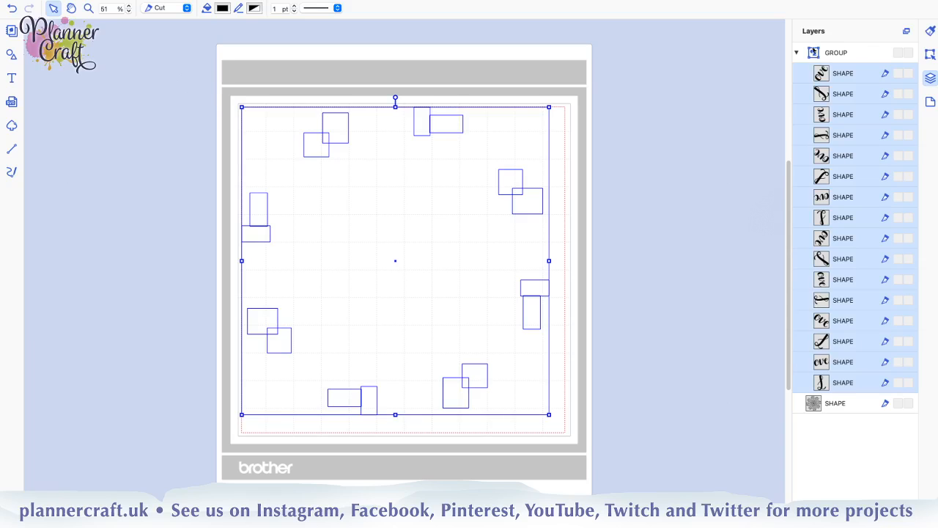
{"action": "left_click", "coordinate": [897, 53]}
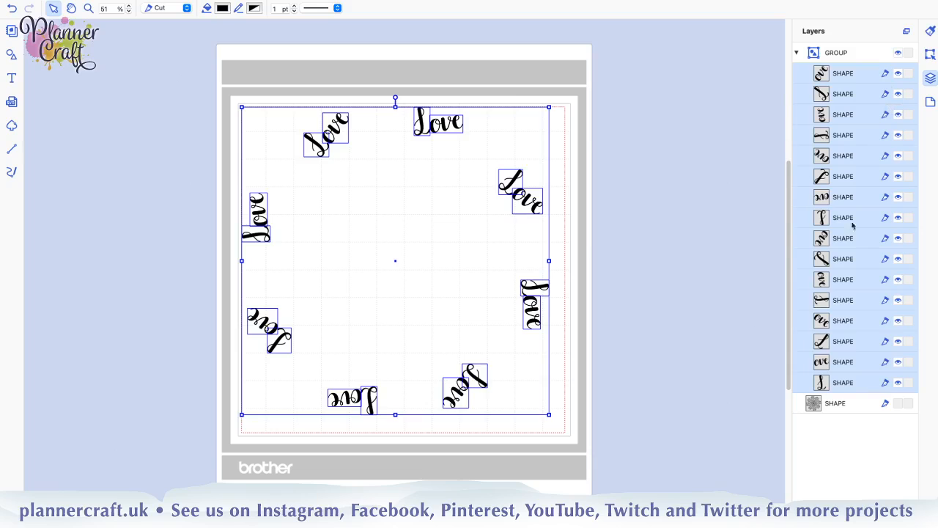
{"action": "left_click", "coordinate": [897, 403]}
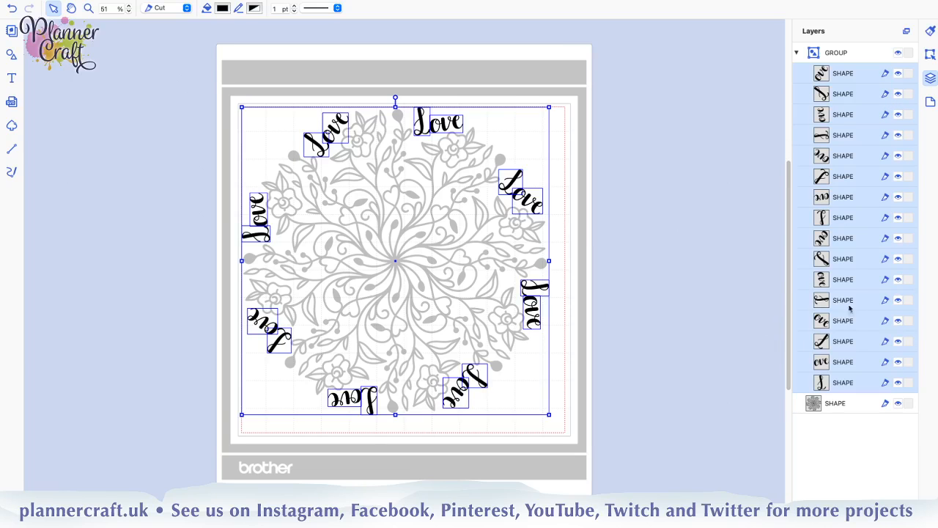
Clear the selection and reselect all the lettering shapes inside the group, from the last one to the first
{"action": "left_click", "coordinate": [665, 260]}
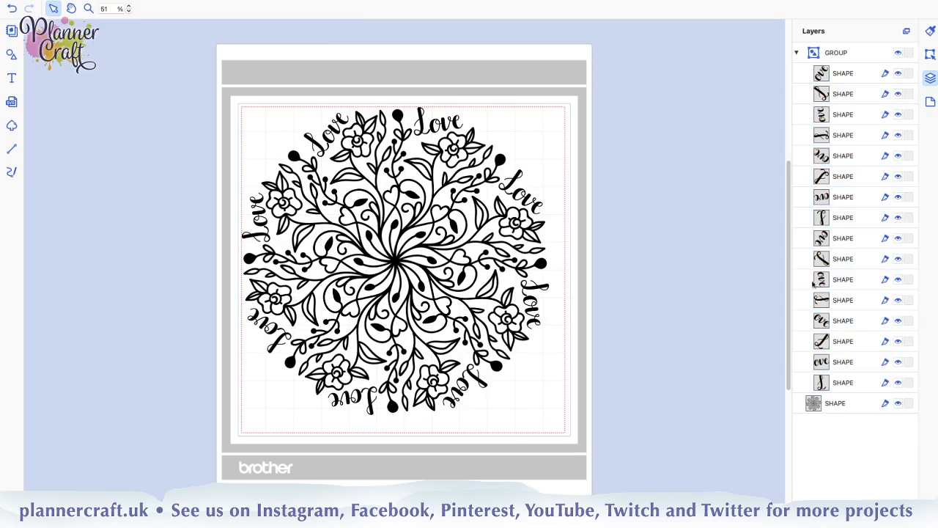
{"action": "left_click", "coordinate": [835, 387]}
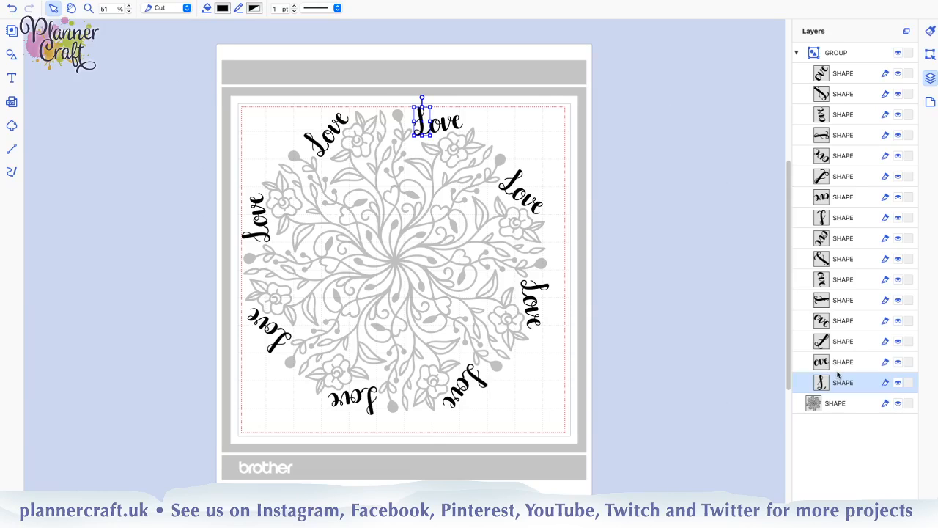
{"action": "left_click", "coordinate": [849, 77], "text": "shift"}
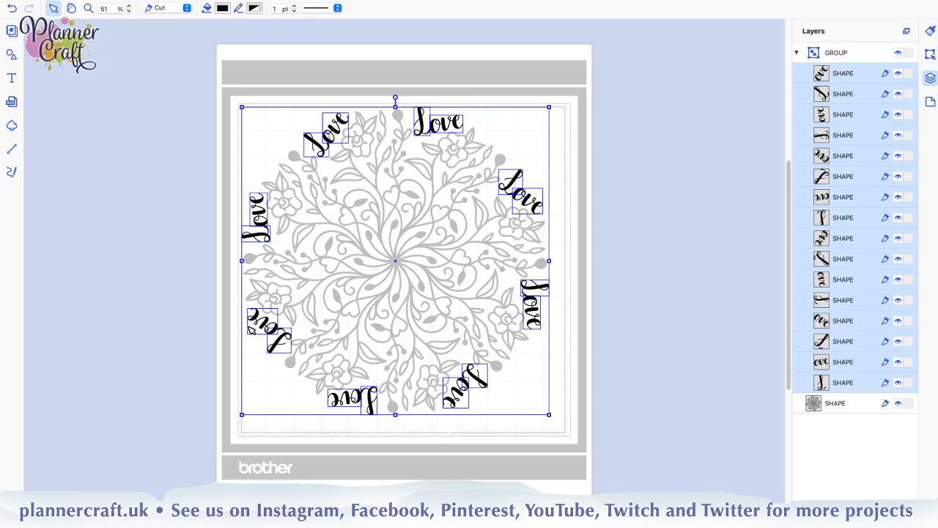
Examine the modification dates, sizes and kinds of the Floral Love Mandala files available for import, without importing any of them
{"action": "left_click", "coordinate": [11, 103]}
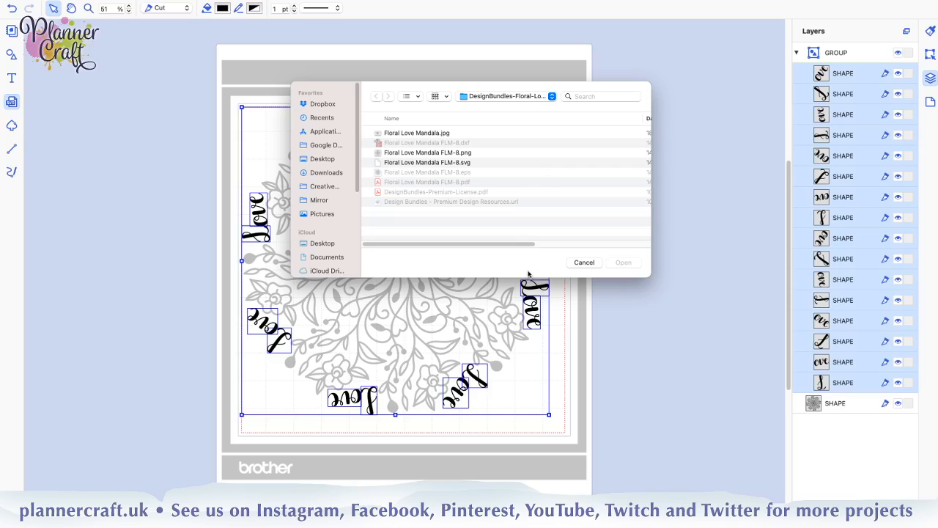
{"action": "left_click_drag", "start_coordinate": [527, 244], "coordinate": [642, 246]}
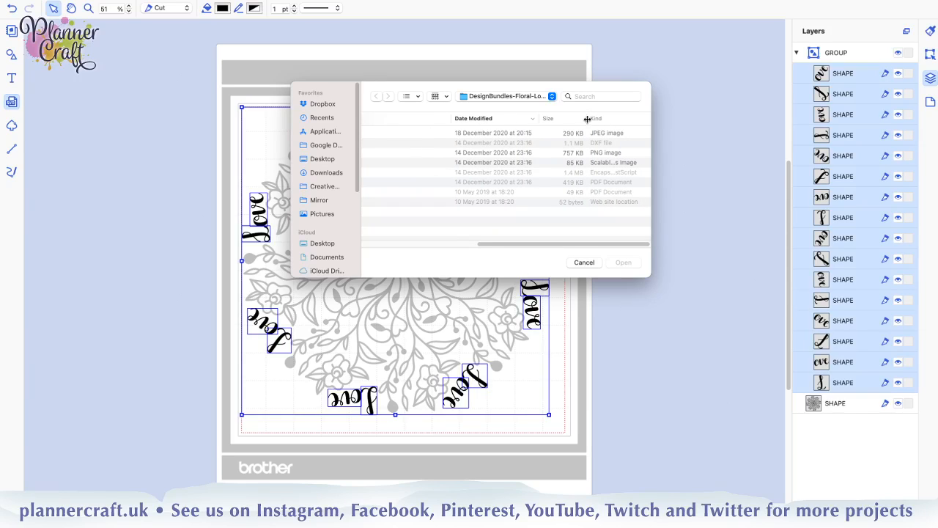
{"action": "left_click_drag", "start_coordinate": [587, 119], "coordinate": [556, 119]}
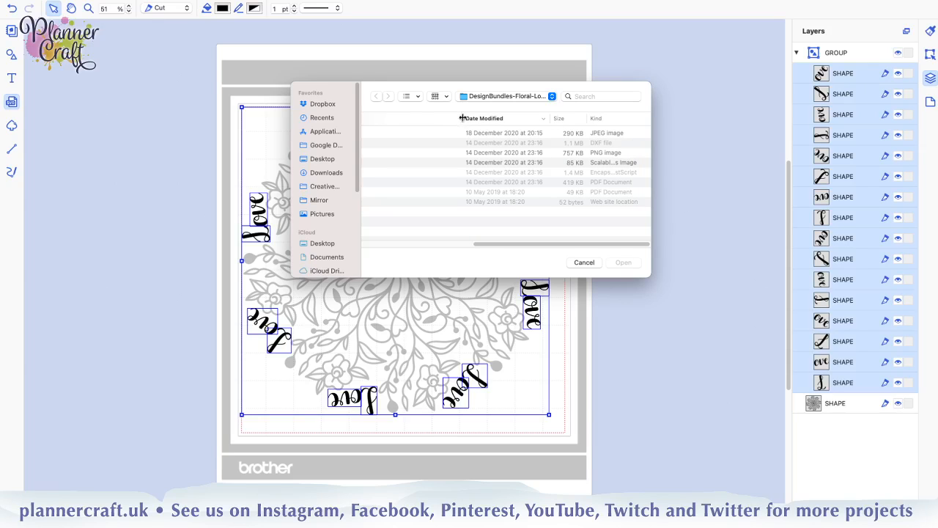
{"action": "left_click_drag", "start_coordinate": [462, 118], "coordinate": [344, 120]}
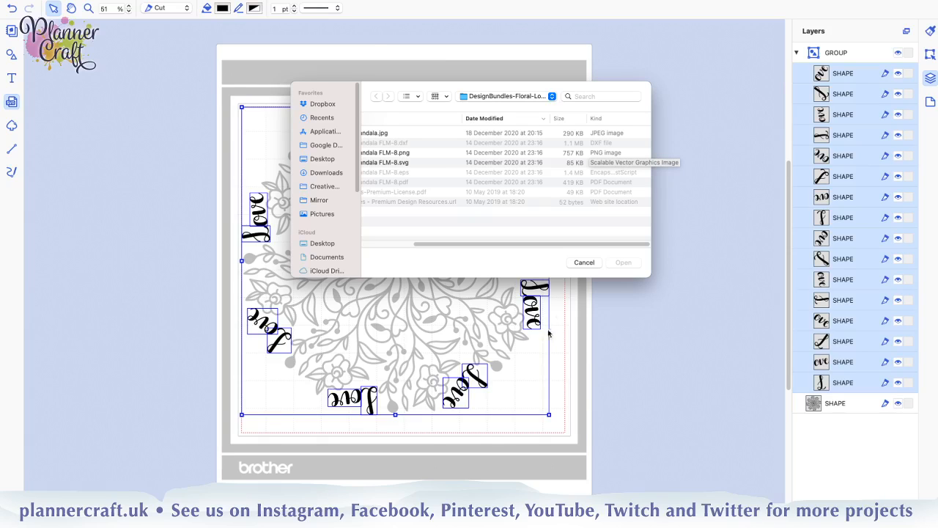
{"action": "left_click_drag", "start_coordinate": [498, 246], "coordinate": [396, 246]}
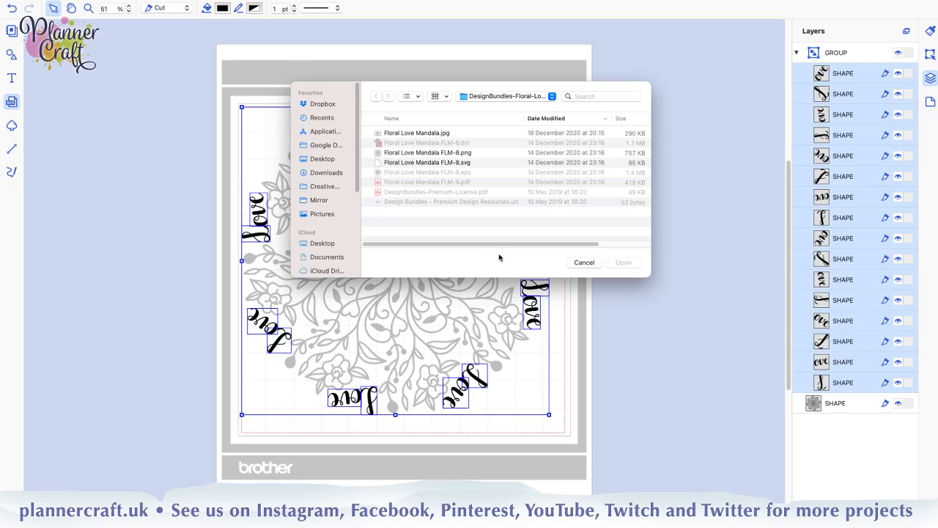
{"action": "left_click", "coordinate": [585, 263]}
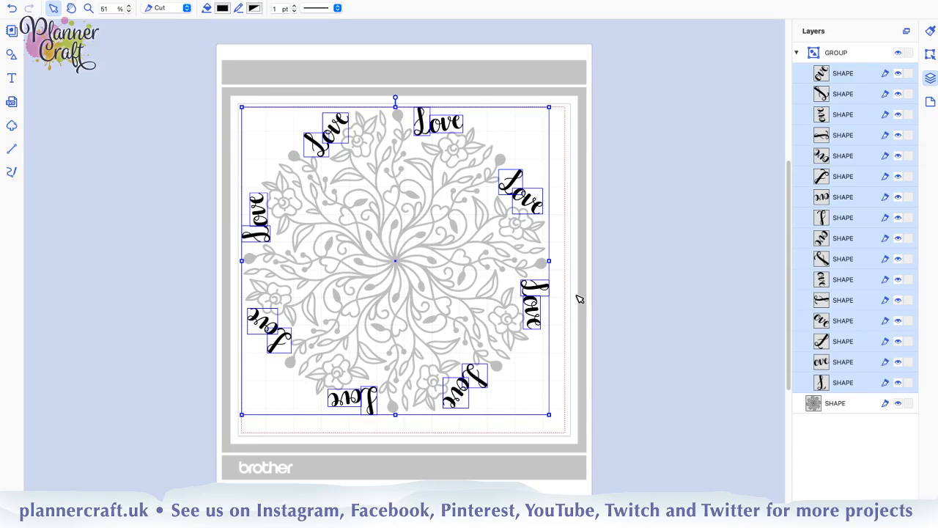
Ungroup the Love lettering group into separate shapes and clear the selection
{"action": "left_click", "coordinate": [815, 432]}
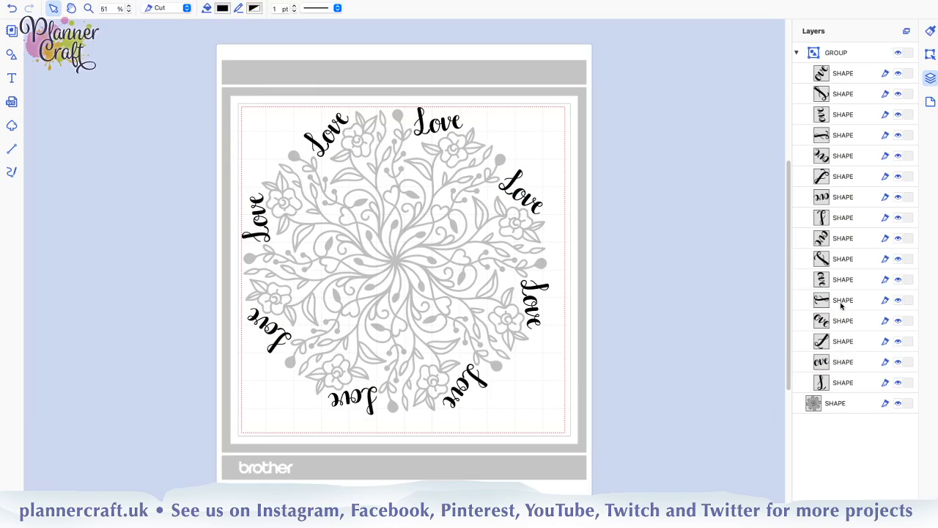
{"action": "left_click", "coordinate": [814, 53]}
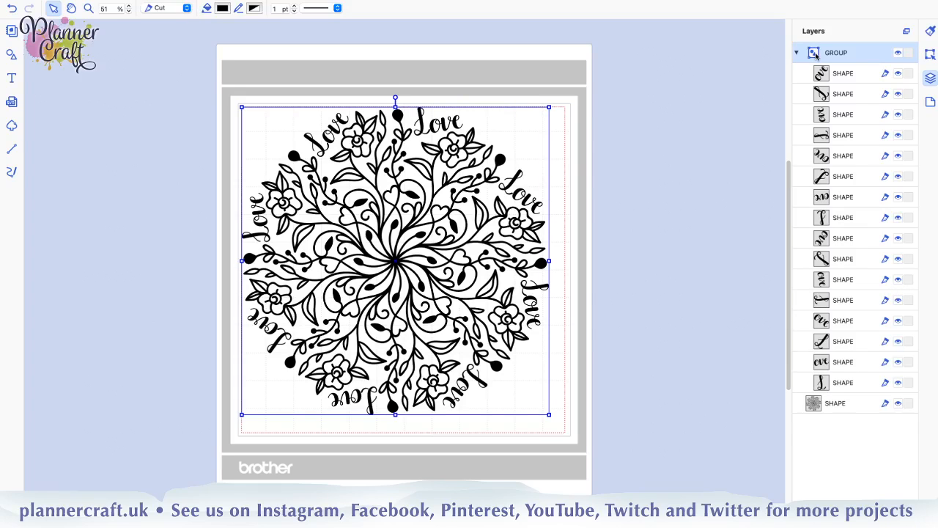
{"action": "key", "text": "super+shift+g"}
{"action": "left_click", "coordinate": [651, 208]}
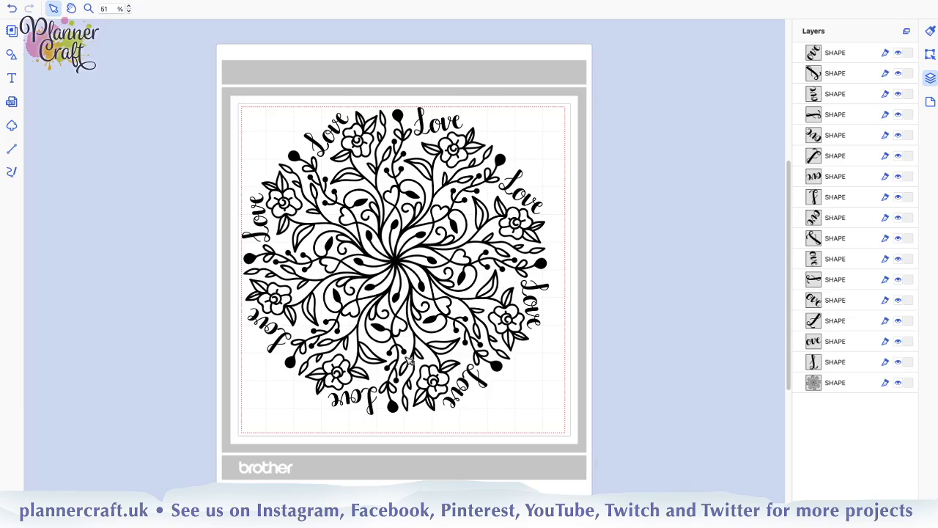
Group all the Love lettering shapes without the mandala shape, and select every lettering shape inside that group
{"action": "left_click", "coordinate": [834, 367]}
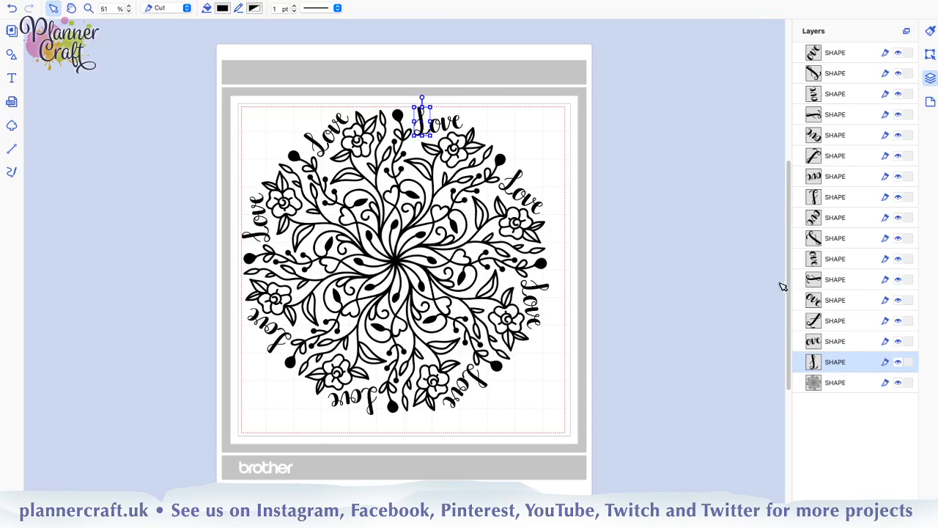
{"action": "left_click", "coordinate": [848, 53], "text": "shift"}
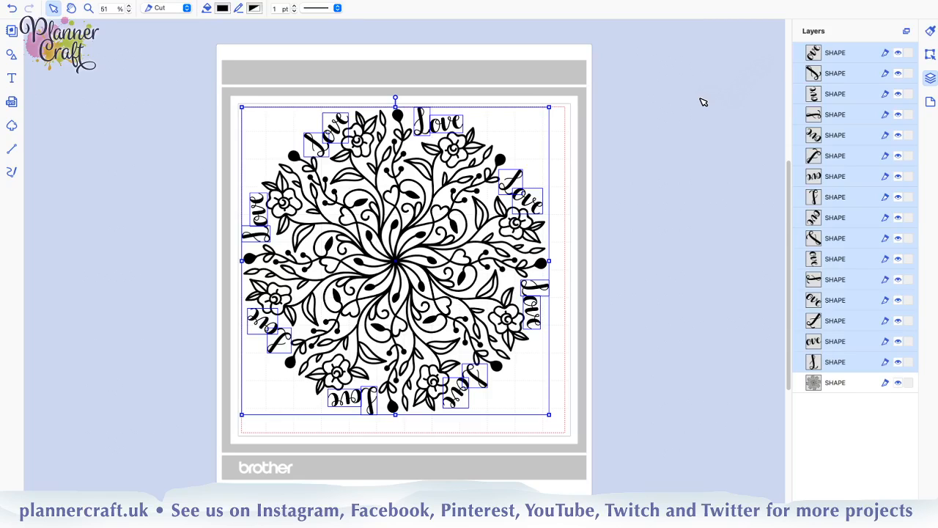
{"action": "key", "text": "ctrl+g"}
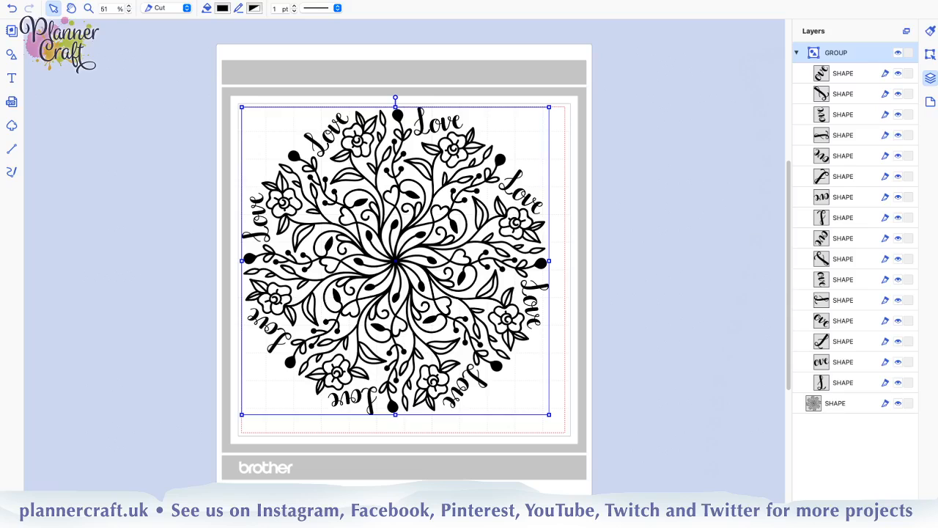
{"action": "left_click", "coordinate": [842, 384]}
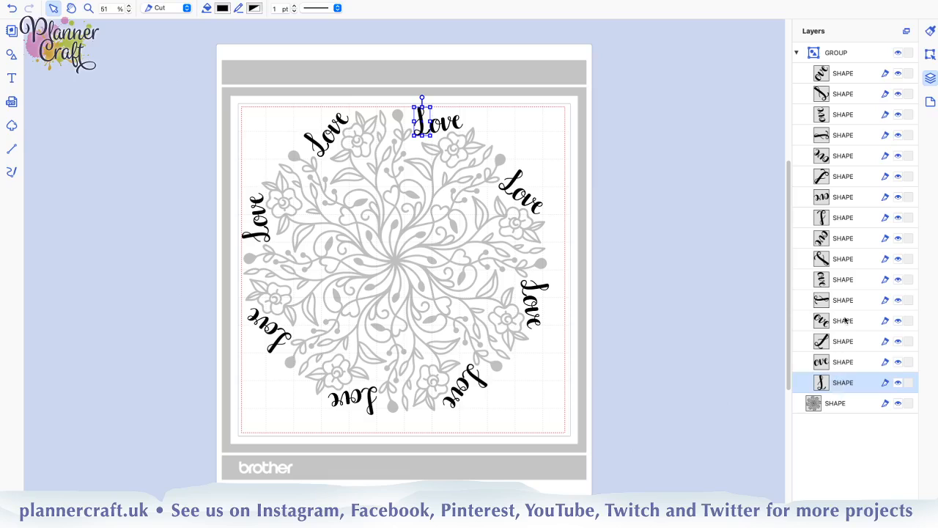
{"action": "left_click", "coordinate": [828, 78], "text": "shift"}
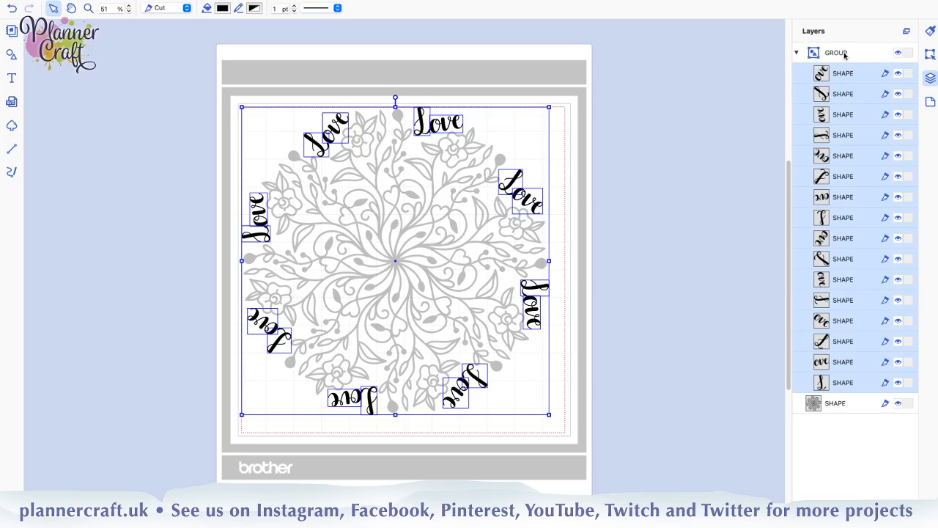
Hide and lock the Love lettering group, collapsing its entry in the layer list
{"action": "left_click", "coordinate": [899, 56]}
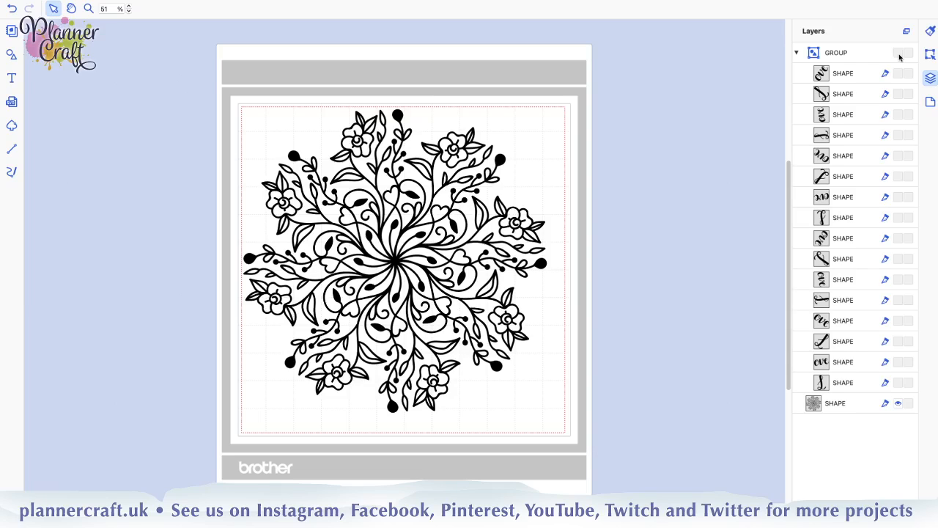
{"action": "left_click", "coordinate": [797, 53]}
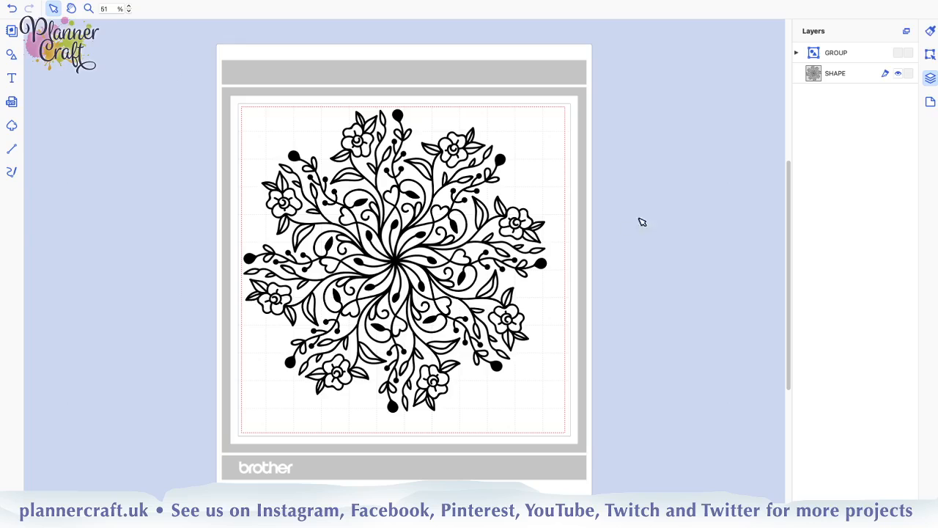
{"action": "left_click", "coordinate": [908, 52]}
Expand the lettering group, unlock it and make it visible again
{"action": "left_click", "coordinate": [796, 56]}
{"action": "left_click", "coordinate": [908, 53]}
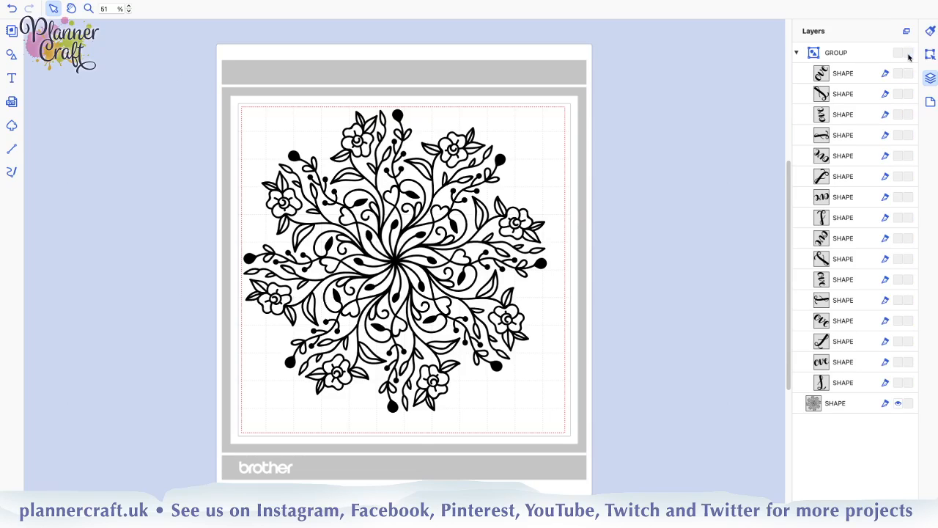
{"action": "left_click", "coordinate": [898, 53]}
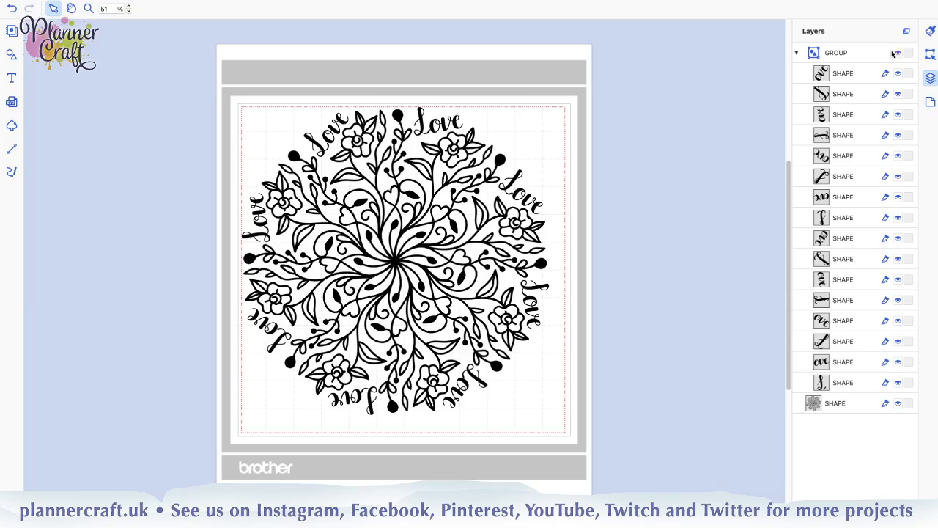
Split the lettering group back into individual shapes and leave nothing selected
{"action": "left_click", "coordinate": [846, 53]}
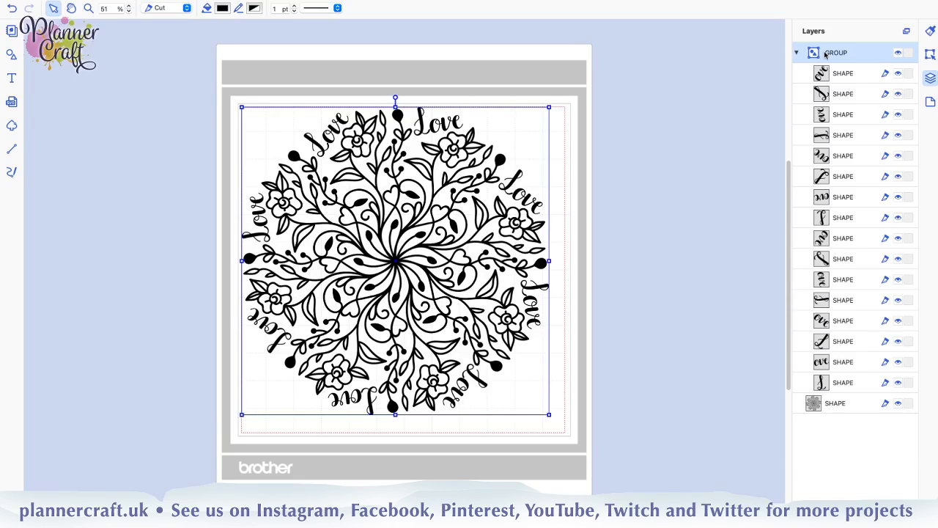
{"action": "key", "text": "shift+super+g"}
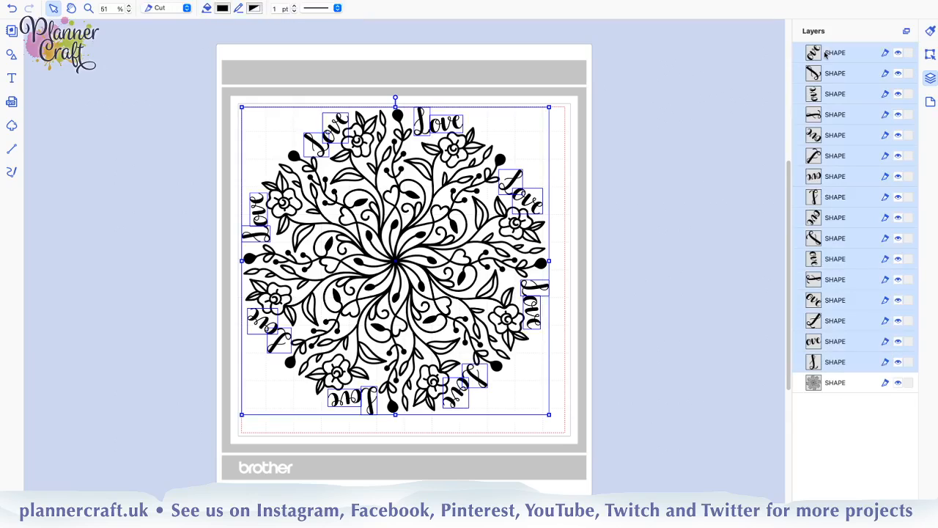
{"action": "left_click", "coordinate": [706, 453]}
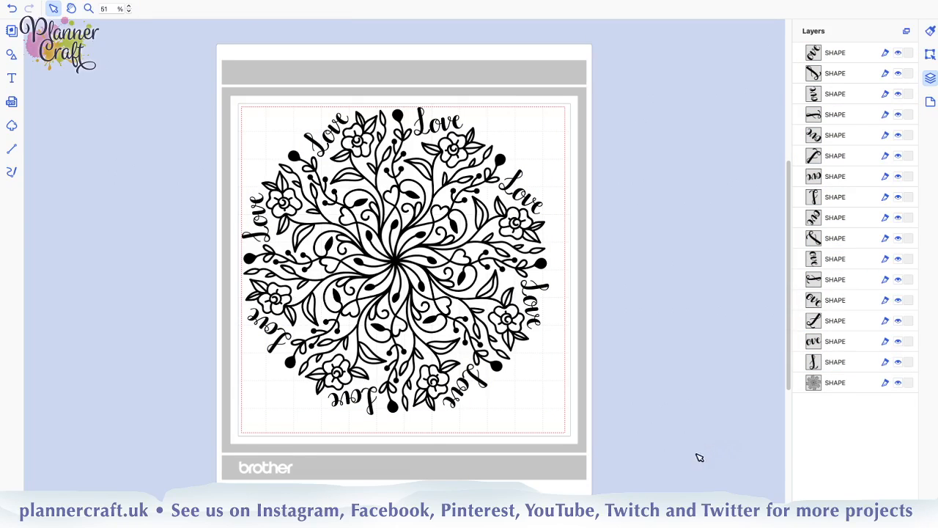
Select all the individual lettering shapes above the mandala in the layer list and combine them into one group
{"action": "left_click", "coordinate": [843, 365]}
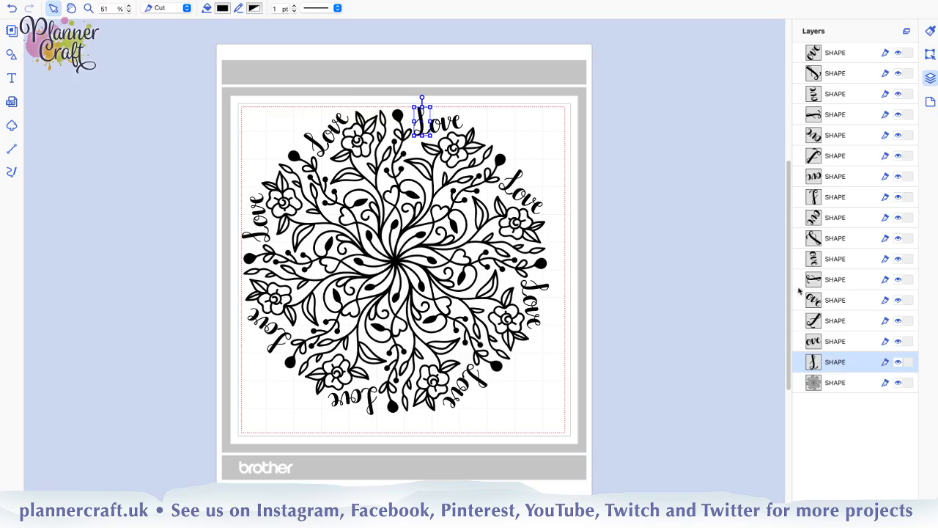
{"action": "left_click", "coordinate": [840, 53], "text": "shift"}
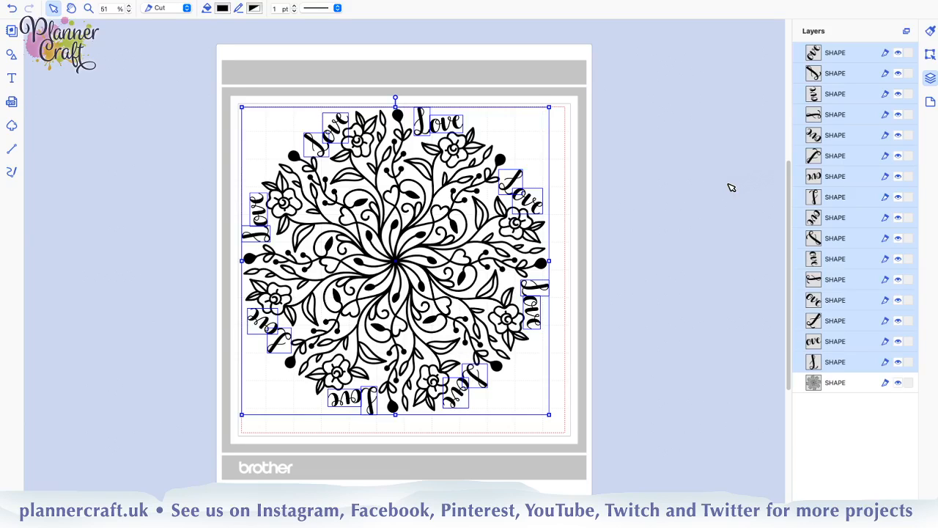
{"action": "key", "text": "ctrl+g"}
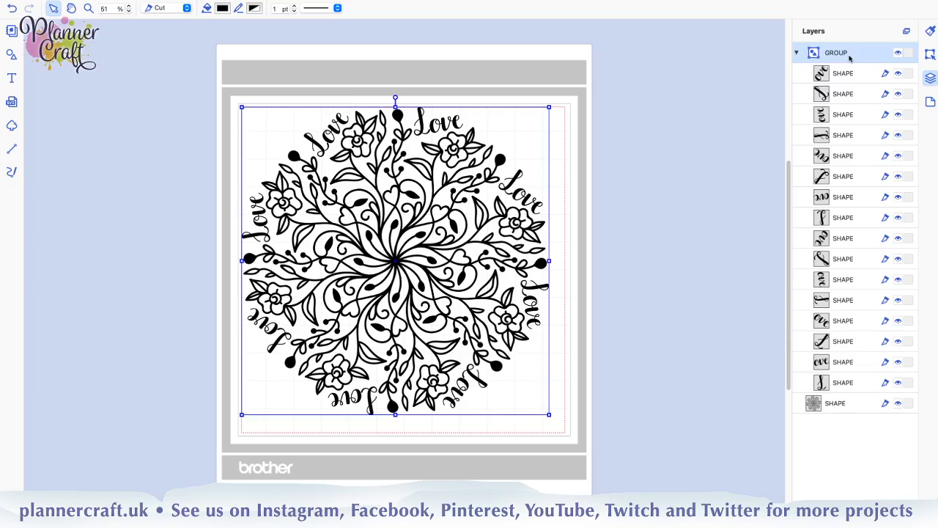
Select the last and then the first individual lettering shape inside the expanded group
{"action": "left_click", "coordinate": [798, 54]}
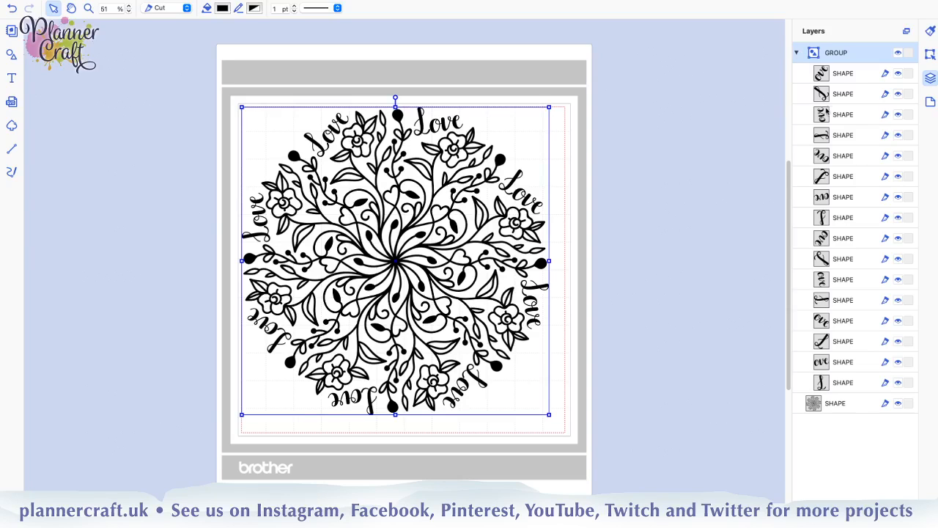
{"action": "left_click", "coordinate": [849, 384]}
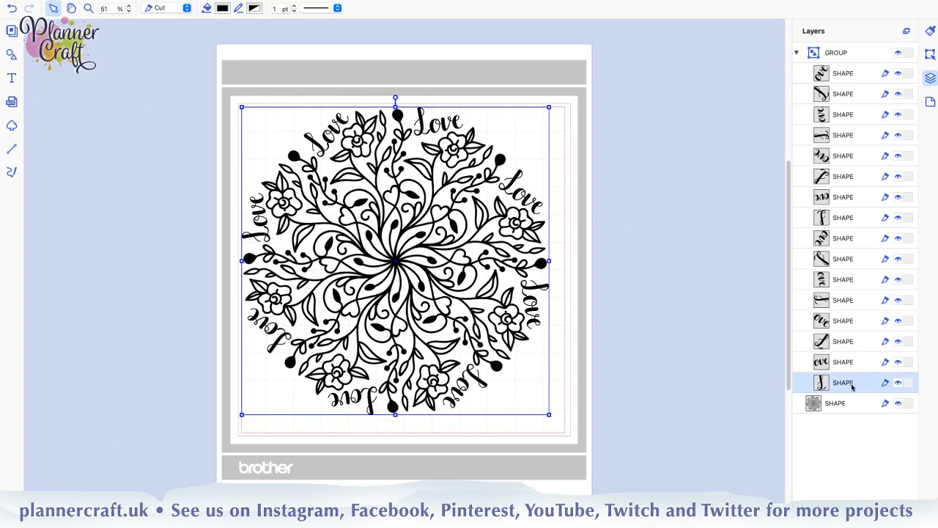
{"action": "left_click", "coordinate": [846, 79]}
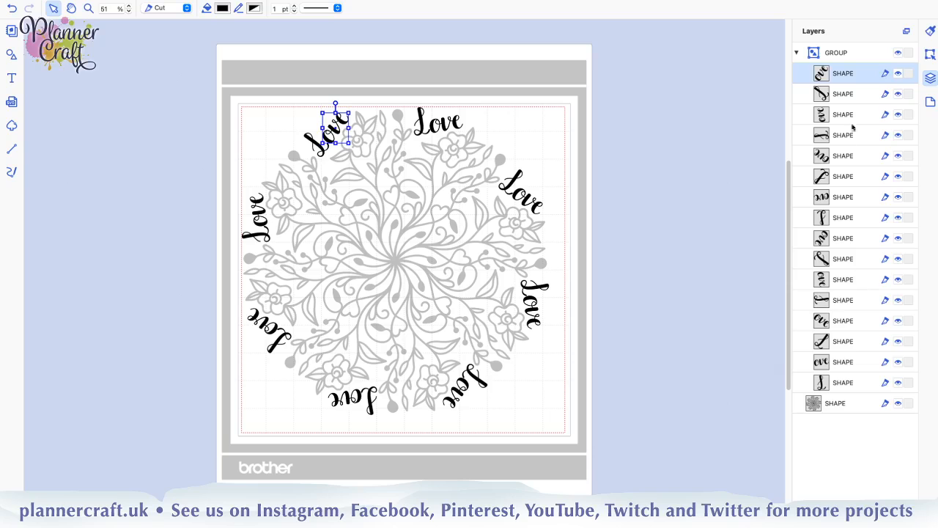
Hide and lock the whole lettering group and collapse it in the layer list, keeping the mandala shape visible
{"action": "left_click", "coordinate": [850, 57]}
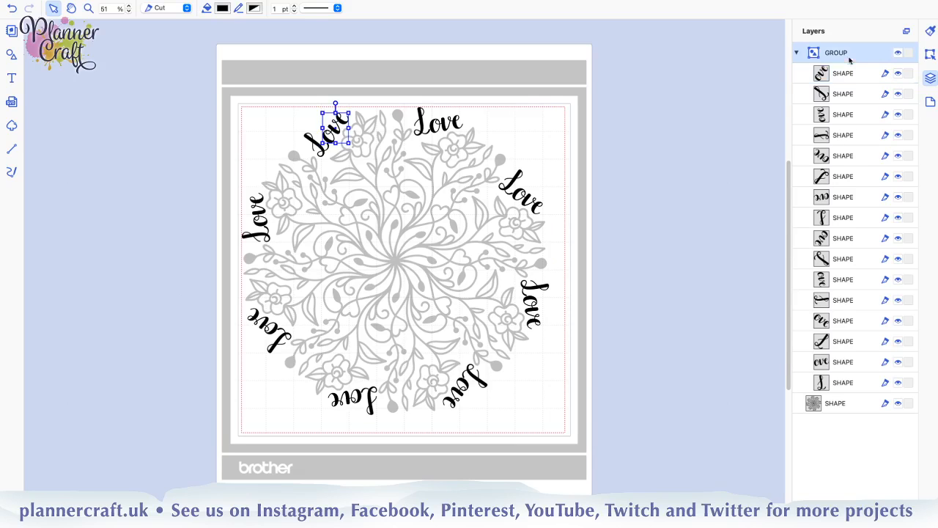
{"action": "left_click", "coordinate": [898, 52]}
{"action": "left_click", "coordinate": [910, 53]}
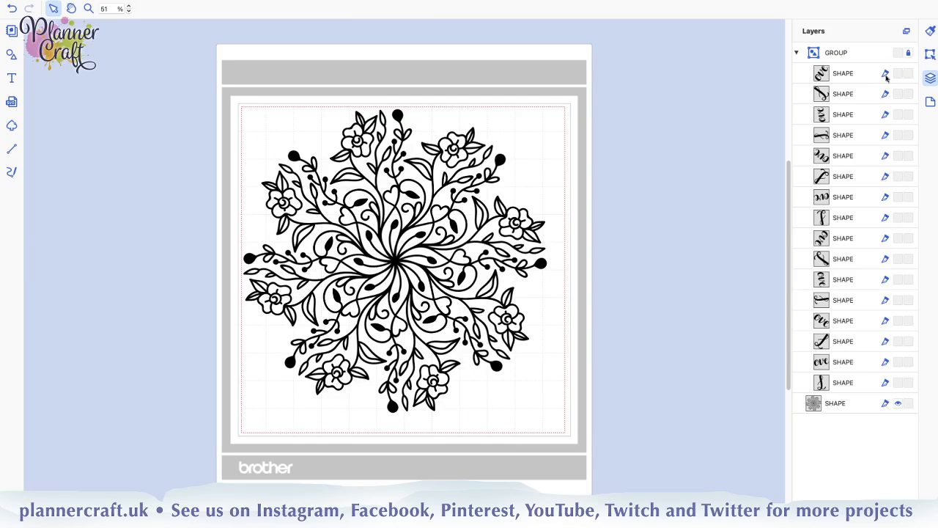
{"action": "left_click", "coordinate": [797, 53]}
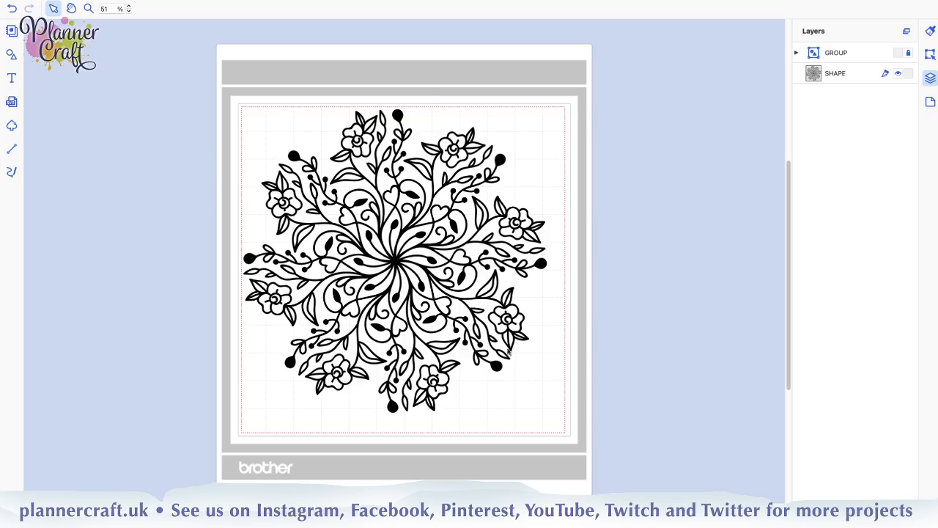
Add a plain rectangle and stretch it over the mandala's left half, with its right edge on the mandala's centre
{"action": "left_click", "coordinate": [399, 263]}
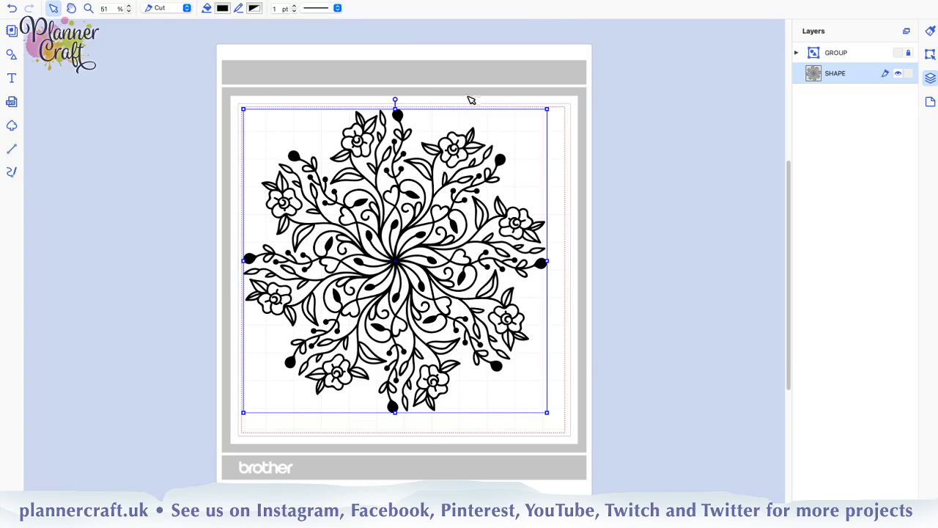
{"action": "left_click", "coordinate": [84, 157]}
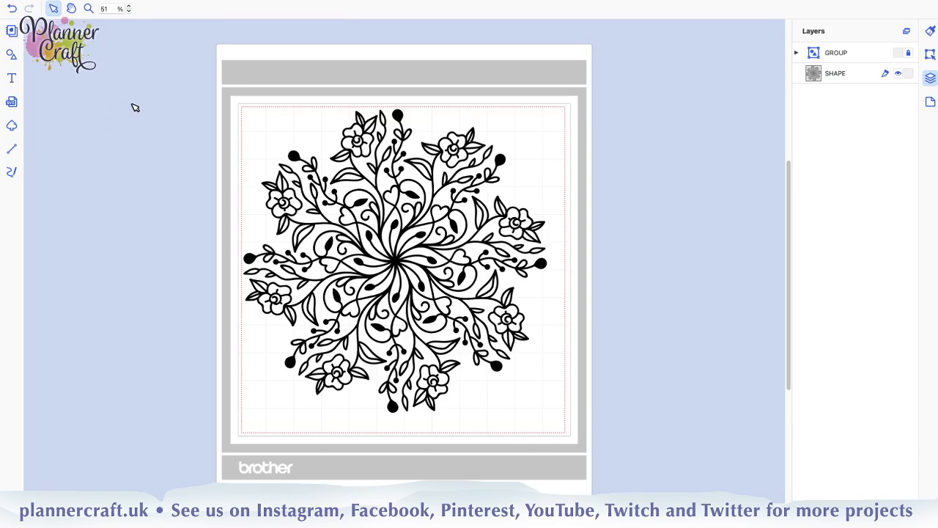
{"action": "left_click", "coordinate": [11, 55]}
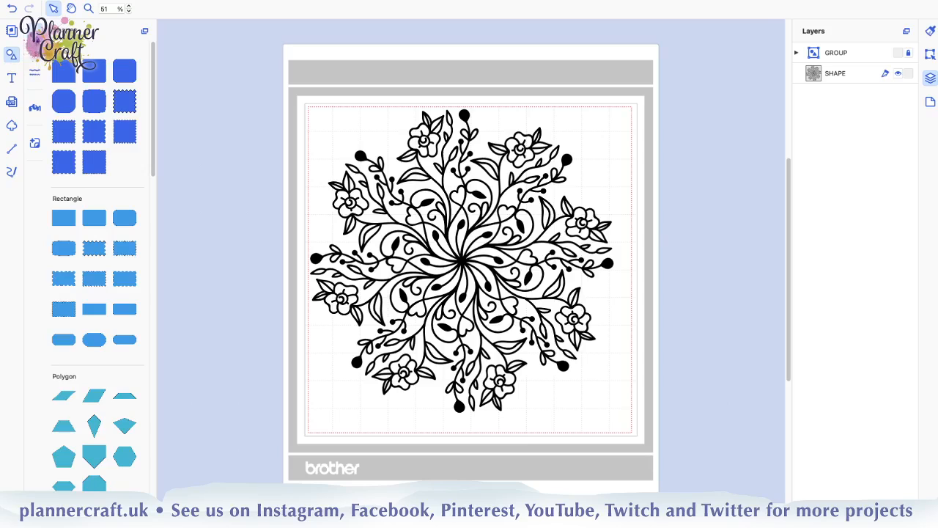
{"action": "left_click", "coordinate": [64, 219]}
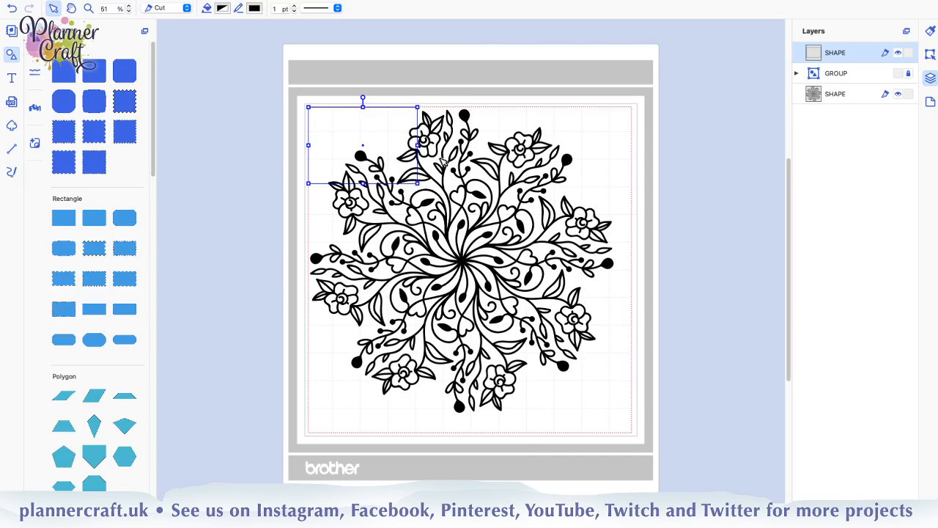
{"action": "left_click_drag", "start_coordinate": [417, 145], "coordinate": [457, 144]}
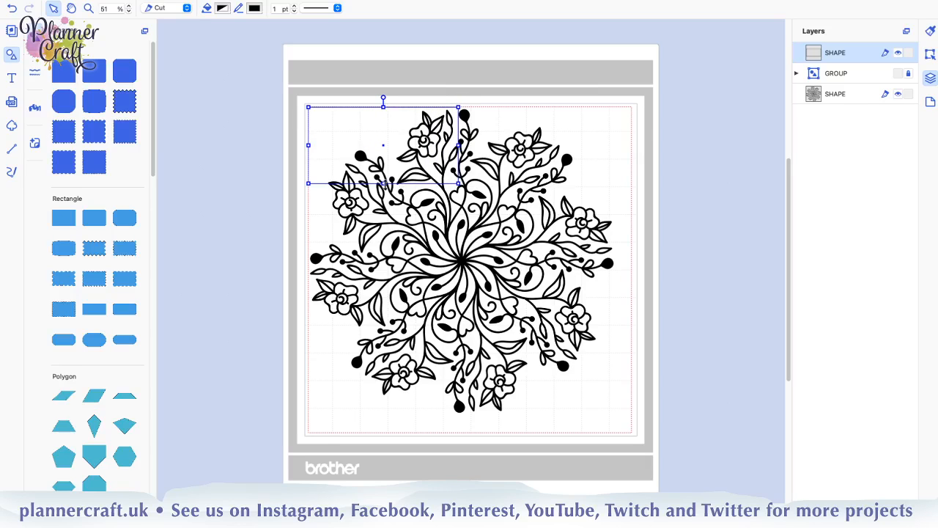
{"action": "left_click_drag", "start_coordinate": [382, 183], "coordinate": [395, 415]}
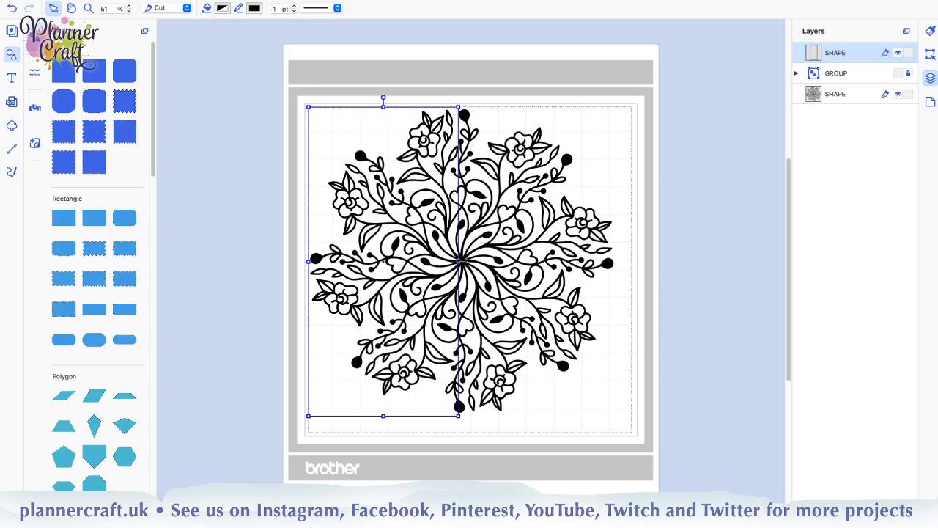
{"action": "left_click_drag", "start_coordinate": [460, 261], "coordinate": [461, 261]}
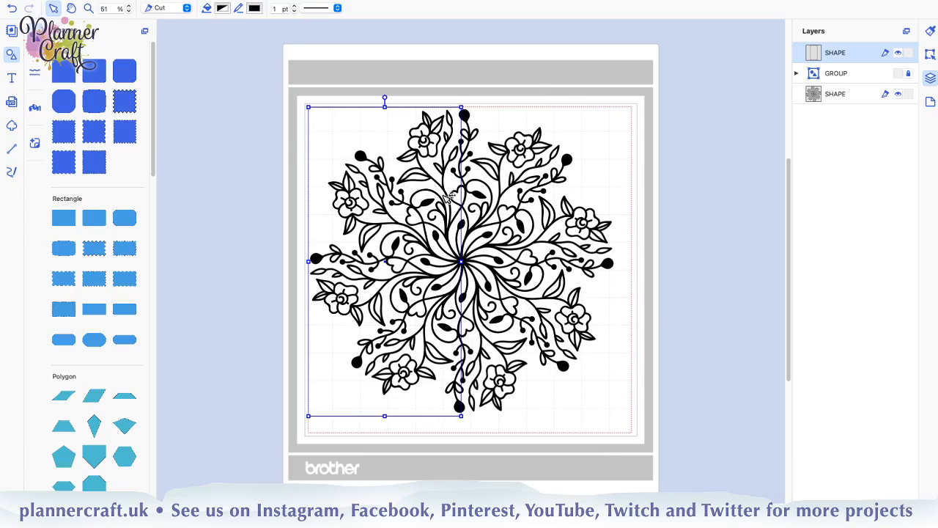
Rotate the mandala slightly counterclockwise so the rectangle's right edge falls between the flower motifs, nudge it slightly left and deselect it
{"action": "left_click", "coordinate": [600, 208]}
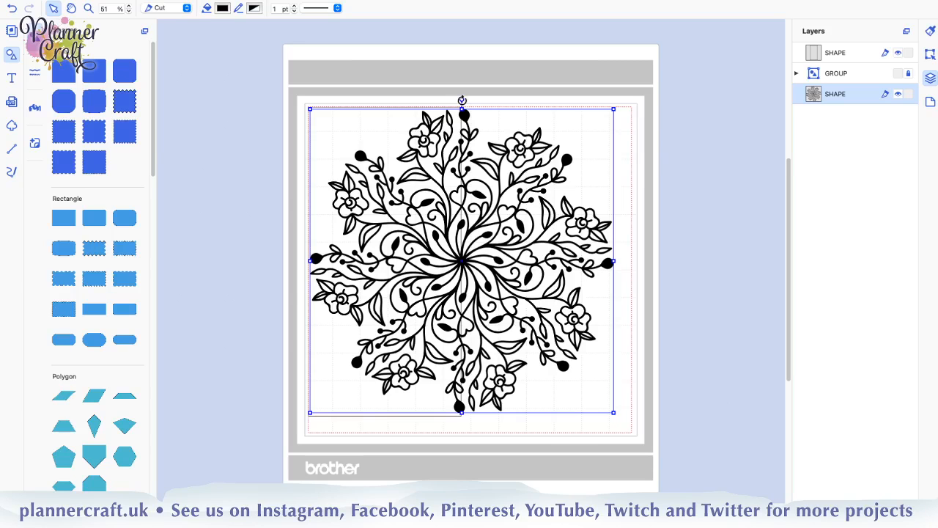
{"action": "left_click_drag", "start_coordinate": [463, 98], "coordinate": [494, 96]}
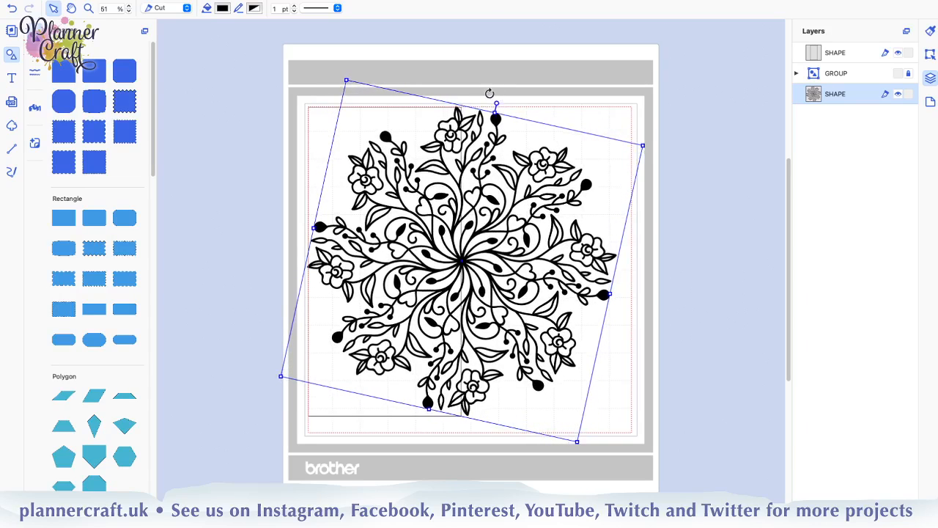
{"action": "left_click_drag", "start_coordinate": [464, 90], "coordinate": [427, 86]}
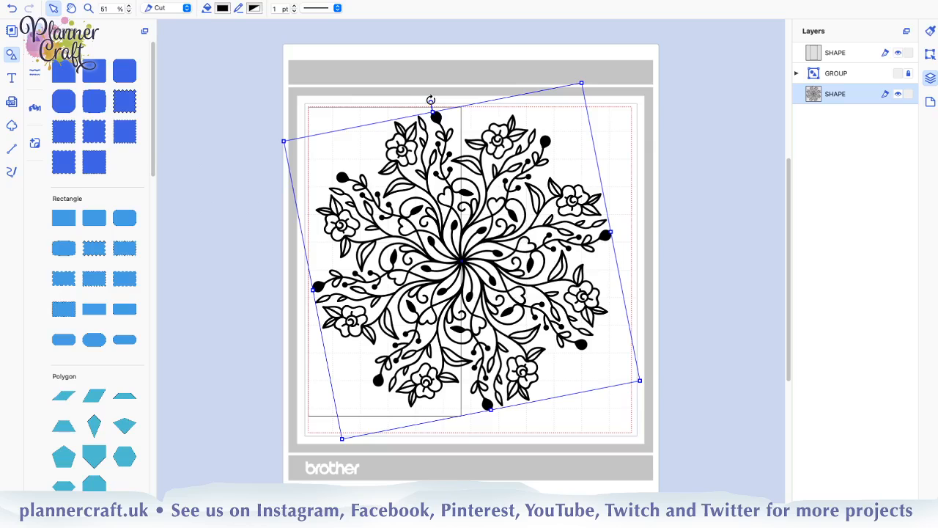
{"action": "left_click_drag", "start_coordinate": [430, 99], "coordinate": [433, 98]}
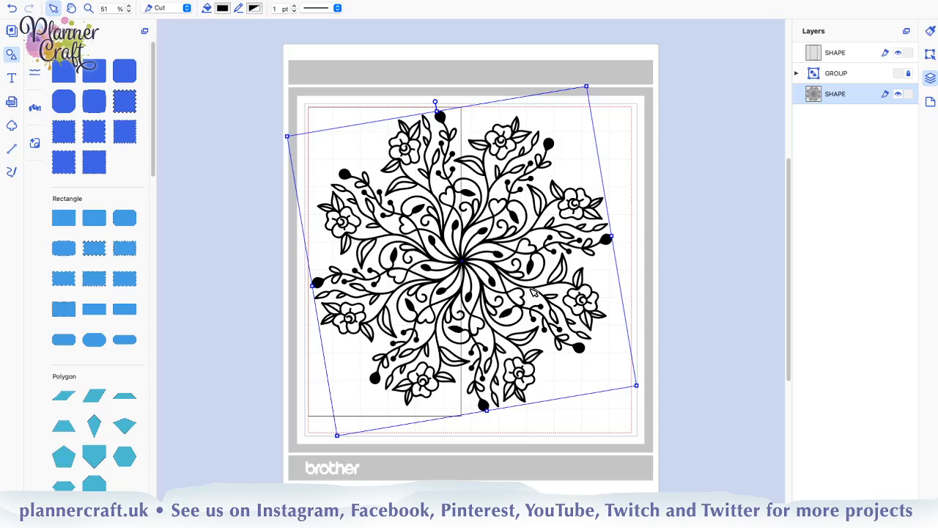
{"action": "key", "text": "Left"}
{"action": "key", "text": "Left"}
{"action": "key", "text": "Left"}
{"action": "key", "text": "Left"}
{"action": "key", "text": "Left"}
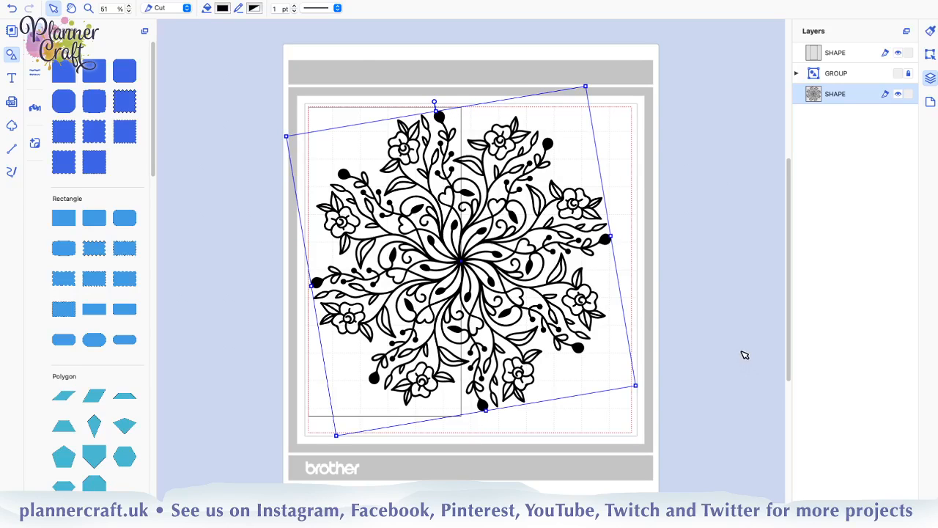
{"action": "left_click", "coordinate": [716, 348]}
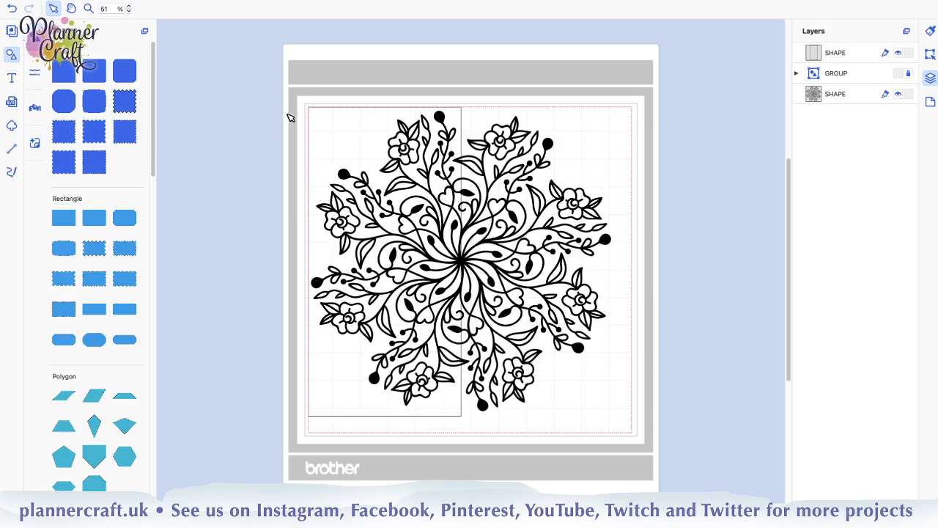
Select the rectangle and mandala together and subtract the rectangle from the mandala
{"action": "left_click_drag", "start_coordinate": [269, 71], "coordinate": [703, 479]}
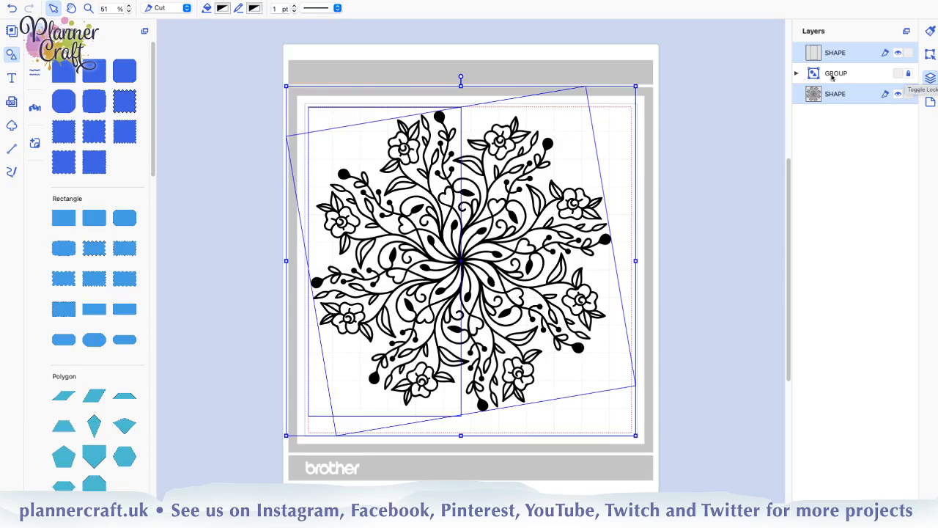
{"action": "left_click", "coordinate": [909, 74]}
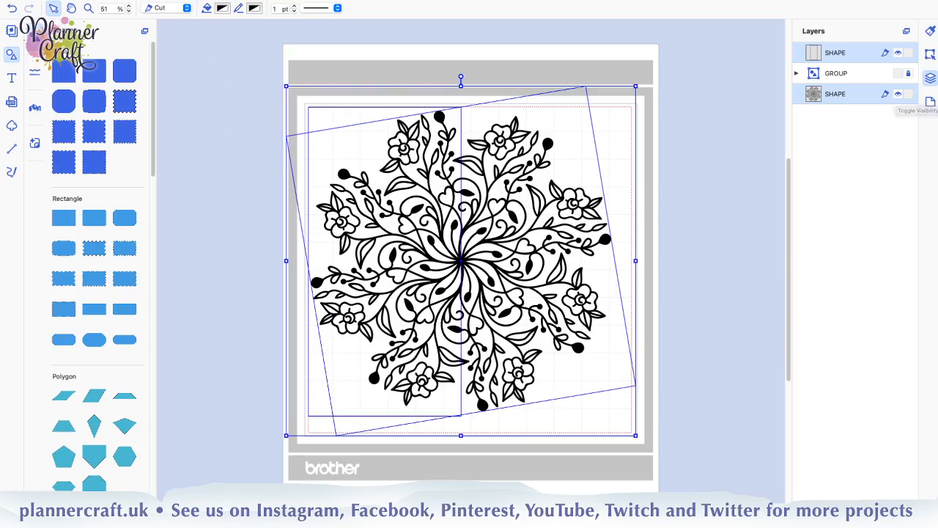
{"action": "left_click", "coordinate": [931, 54]}
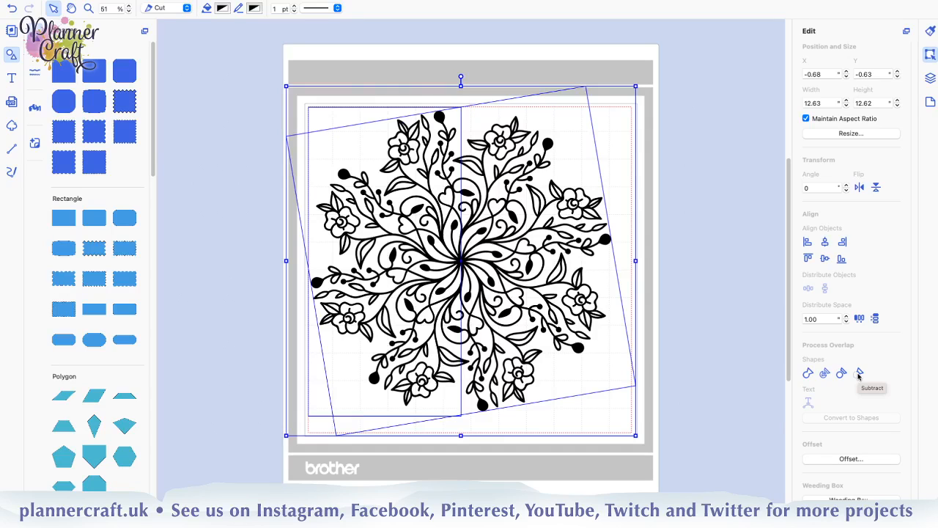
{"action": "left_click", "coordinate": [860, 374]}
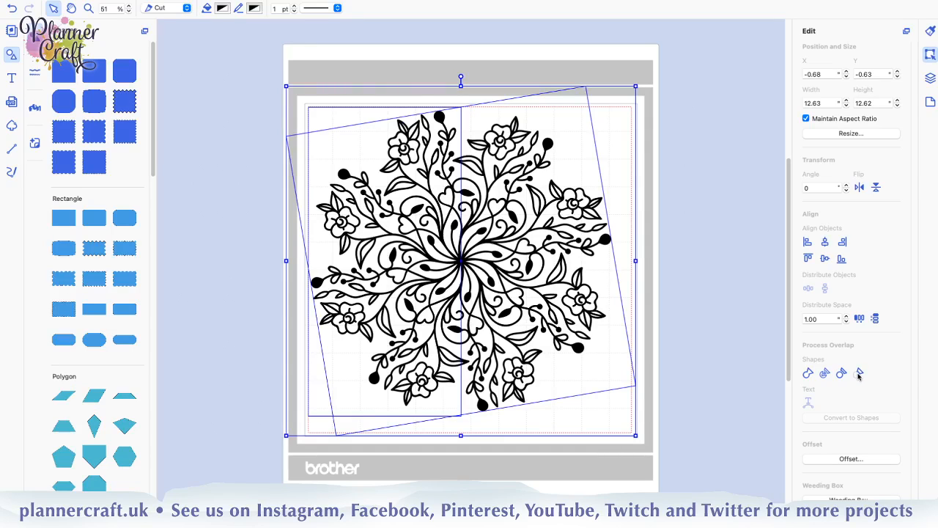
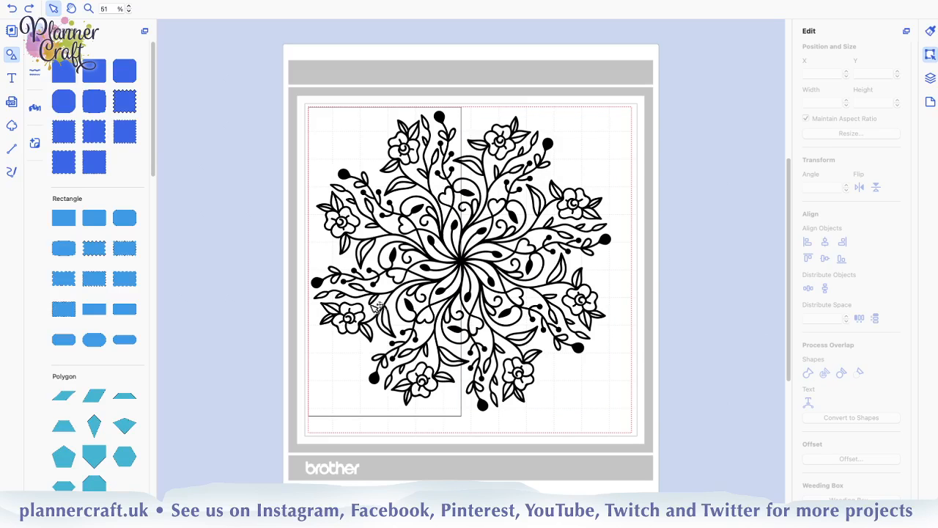
Try subtracting the rectangle from the whole mandala and undo the cut
{"action": "left_click_drag", "start_coordinate": [219, 61], "coordinate": [693, 472]}
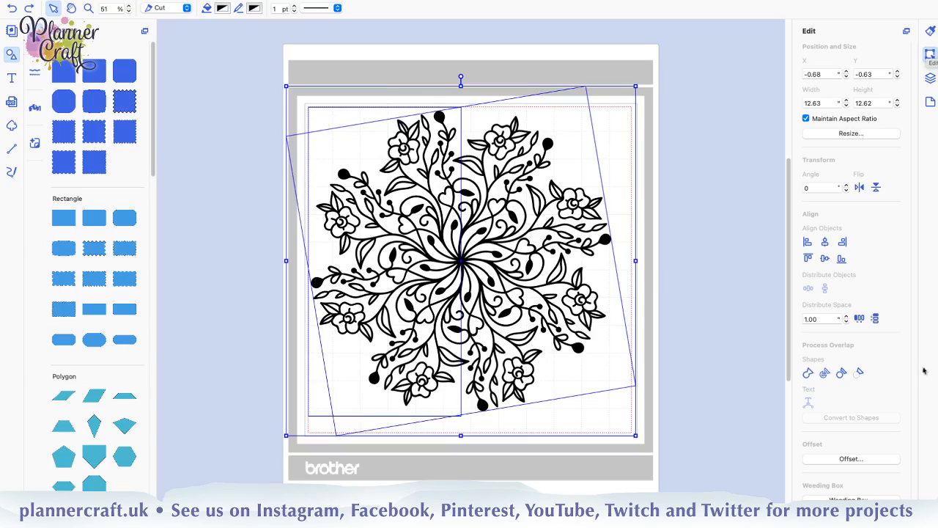
{"action": "left_click", "coordinate": [856, 375]}
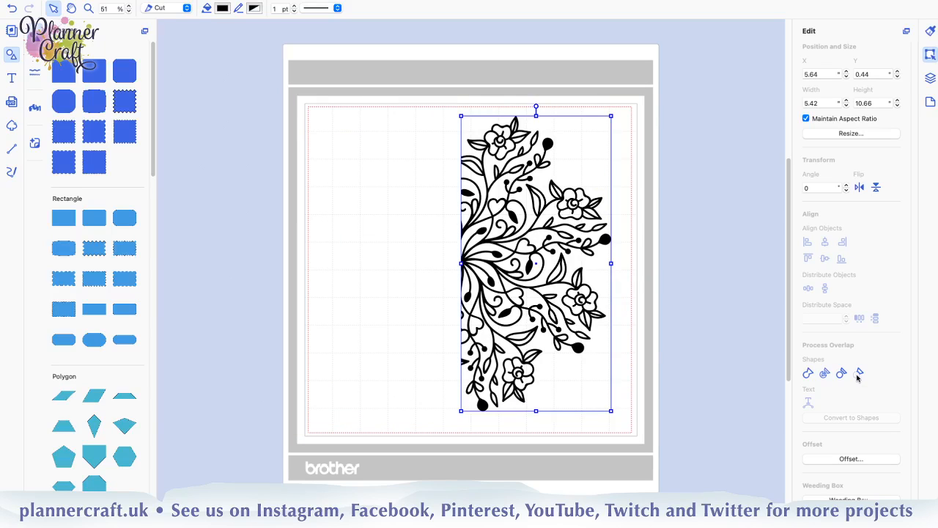
{"action": "left_click", "coordinate": [658, 349]}
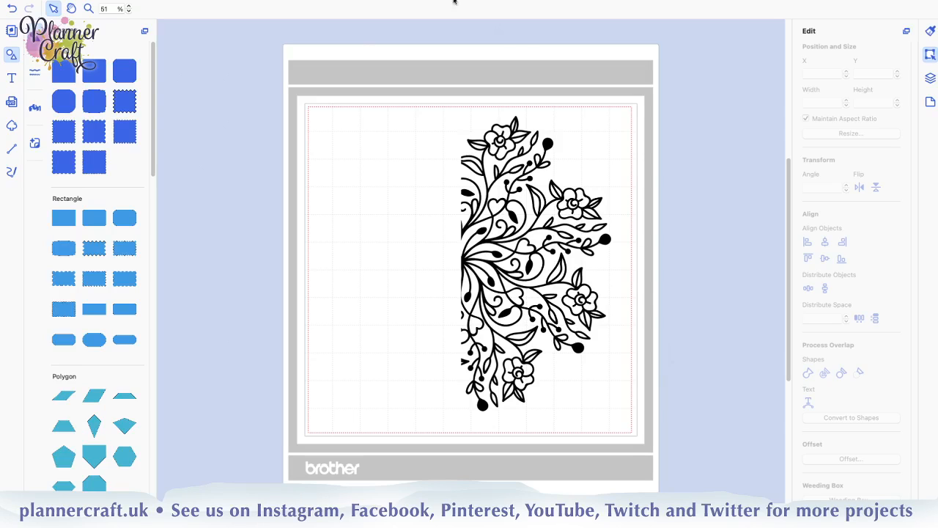
{"action": "left_click", "coordinate": [549, 150]}
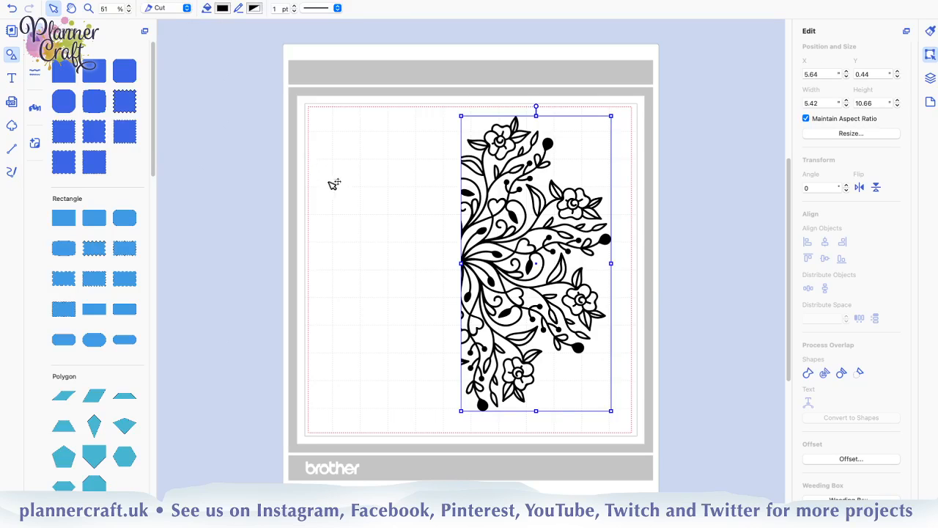
{"action": "key", "text": "super+z"}
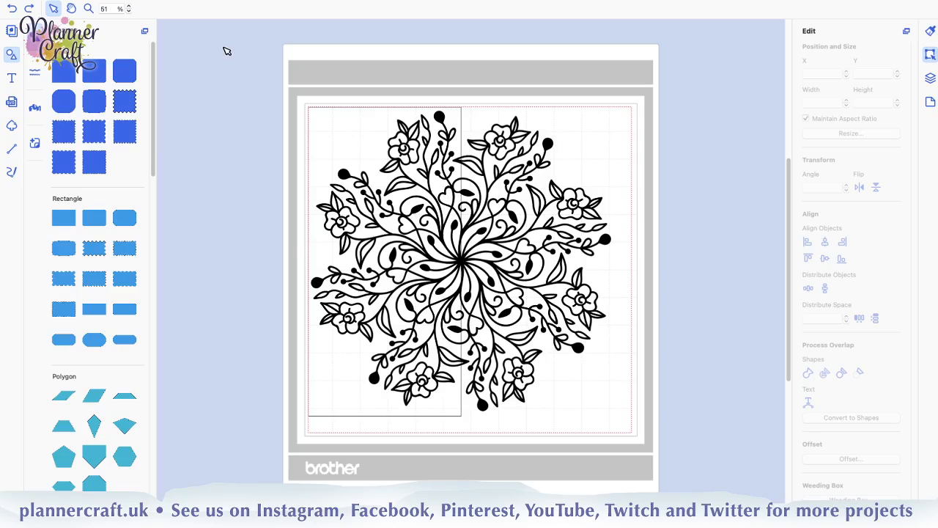
Select the rectangle and the mandala again, subtract the rectangle to leave only the right half, and deselect it
{"action": "left_click_drag", "start_coordinate": [224, 47], "coordinate": [689, 466]}
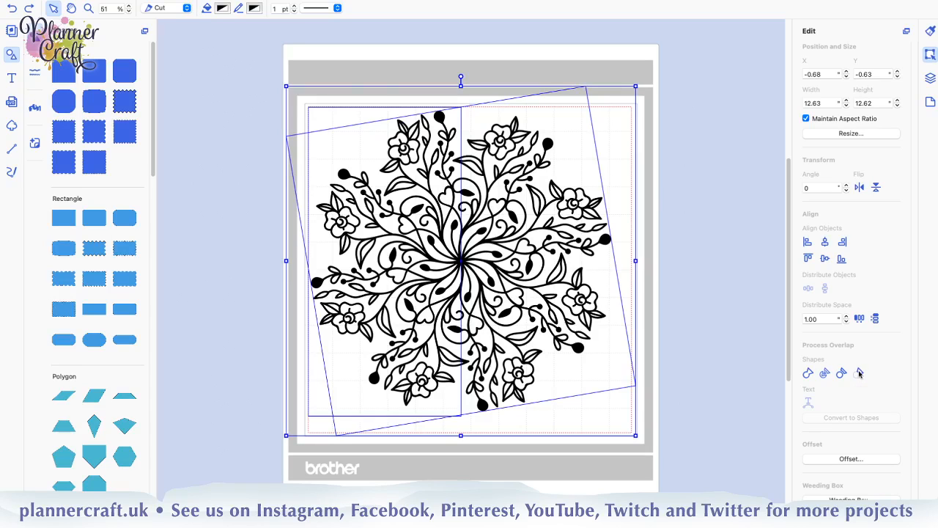
{"action": "left_click", "coordinate": [859, 373]}
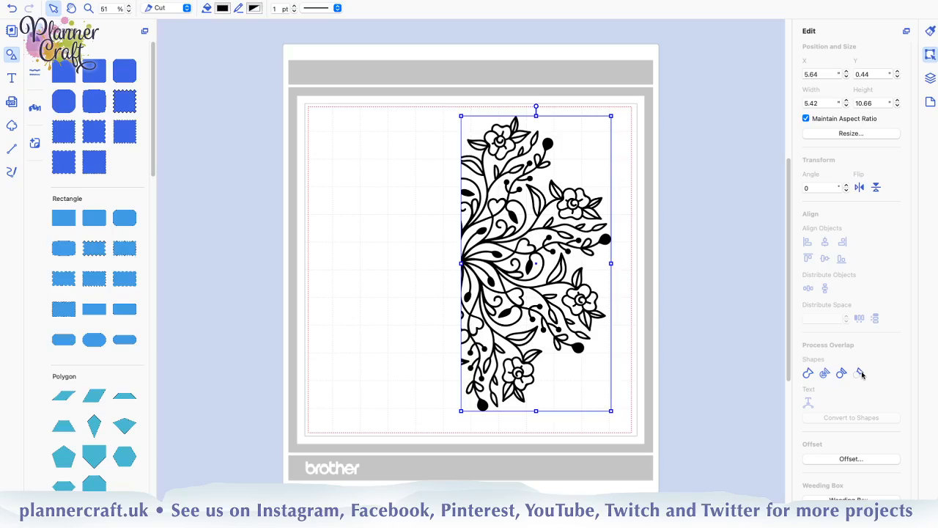
{"action": "left_click", "coordinate": [362, 396]}
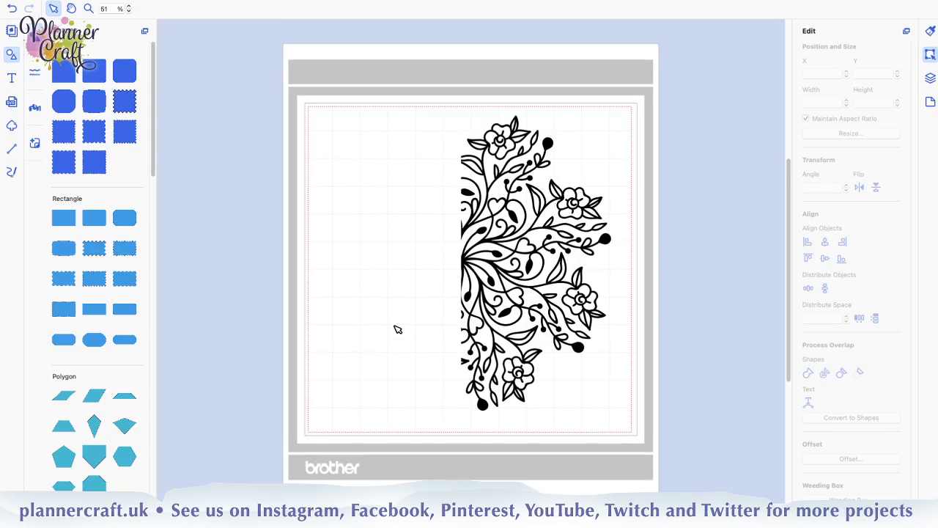
Switch the half mandala's line type to Draw, give it a Blueberry fill and line colour, and deselect it
{"action": "scroll", "coordinate": [398, 329], "scroll_direction": "up", "scroll_amount": 1}
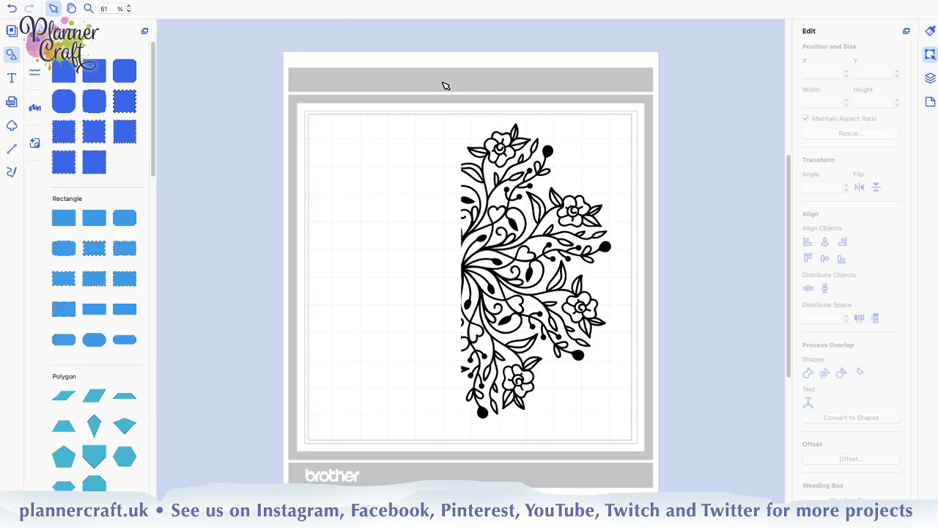
{"action": "left_click_drag", "start_coordinate": [444, 83], "coordinate": [654, 484]}
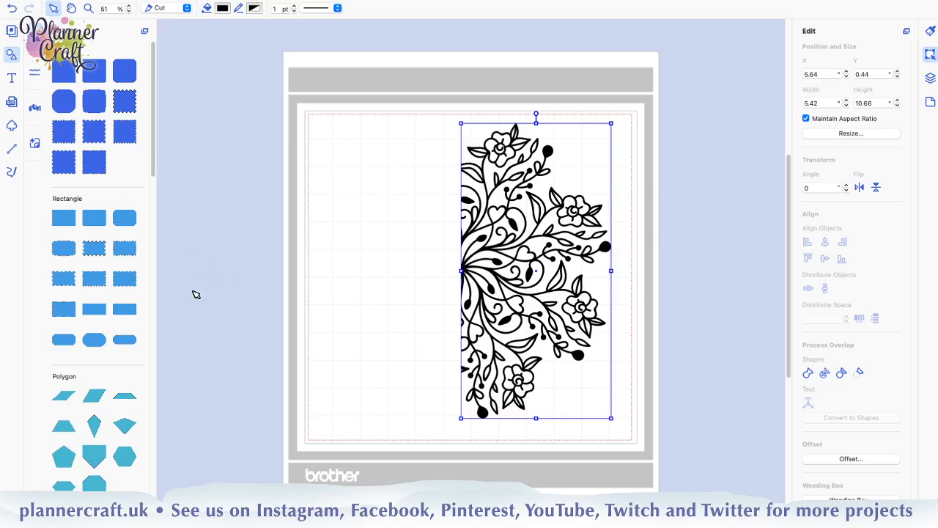
{"action": "left_click", "coordinate": [187, 9]}
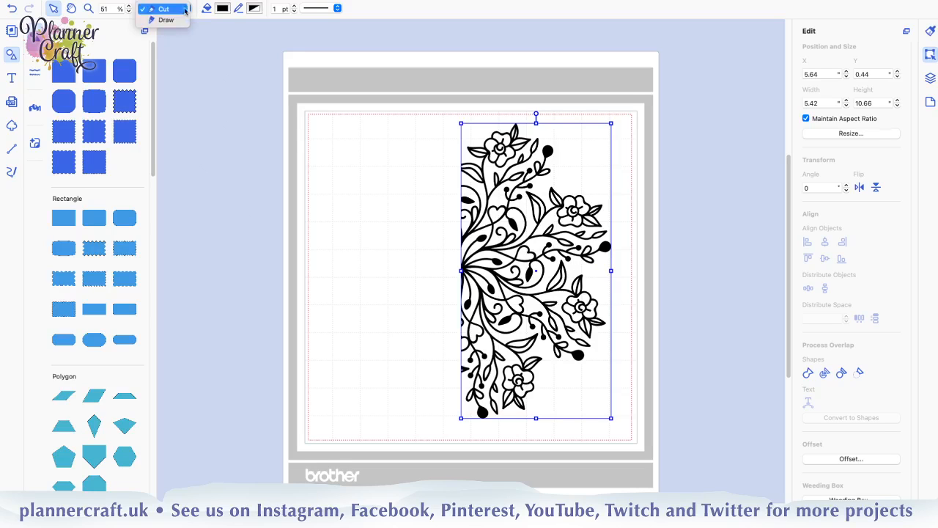
{"action": "left_click", "coordinate": [165, 20]}
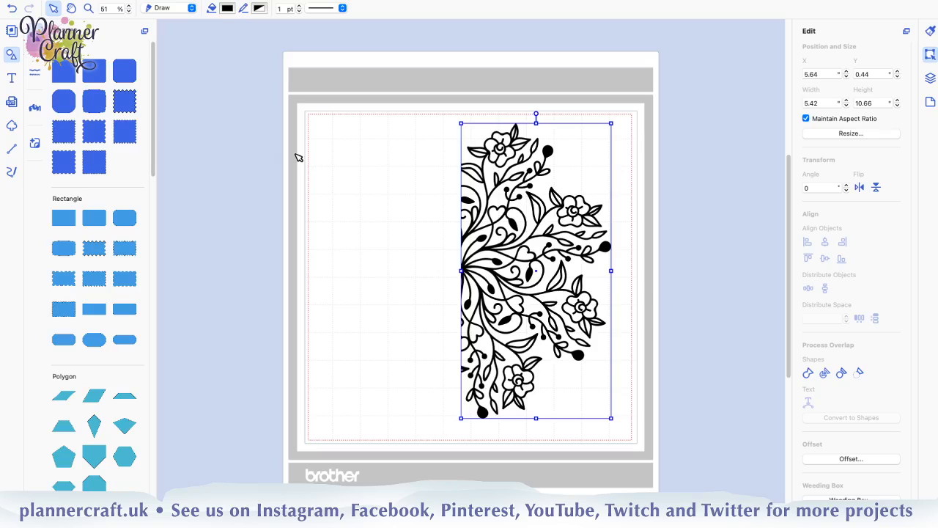
{"action": "left_click", "coordinate": [228, 8]}
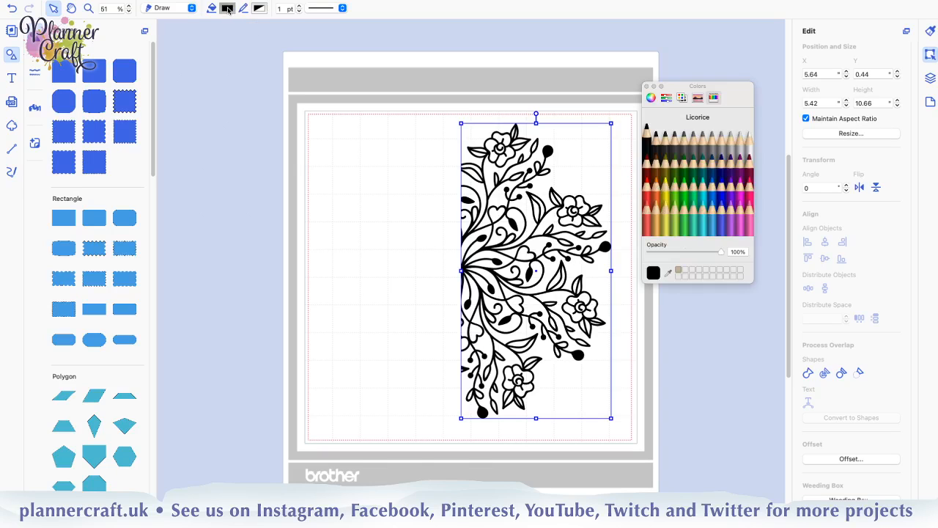
{"action": "left_click", "coordinate": [724, 200]}
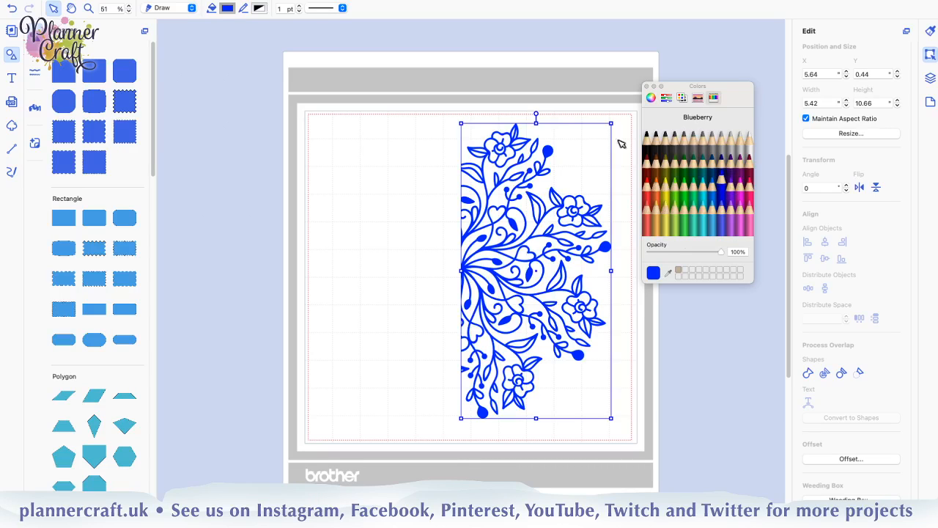
{"action": "left_click", "coordinate": [260, 8]}
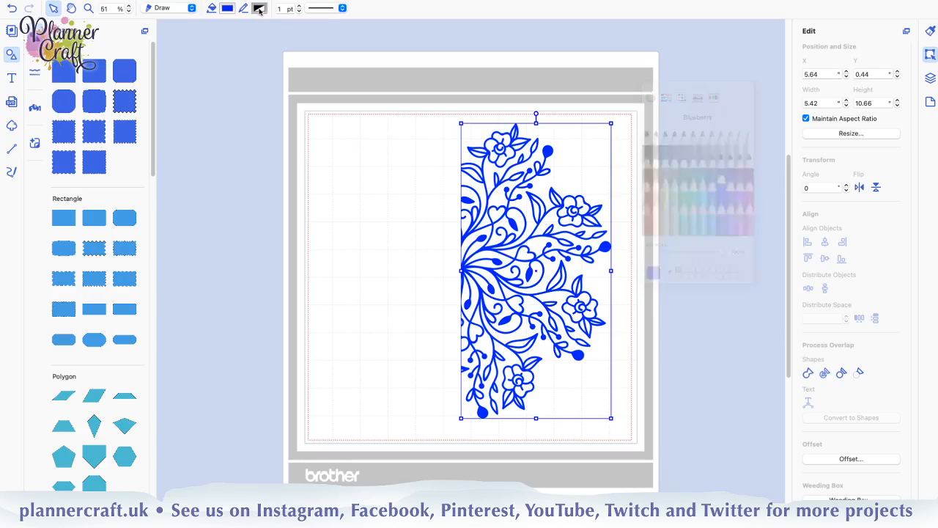
{"action": "left_click", "coordinate": [722, 180]}
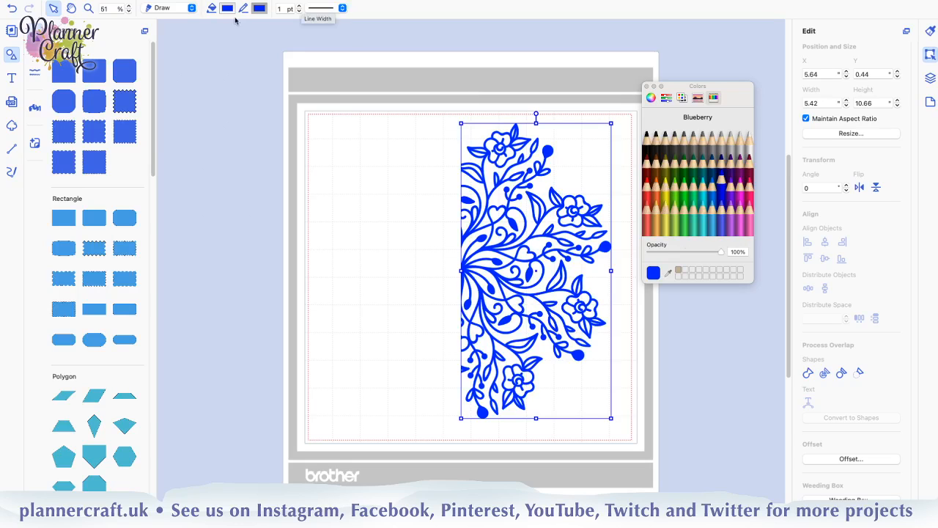
{"action": "left_click", "coordinate": [404, 277]}
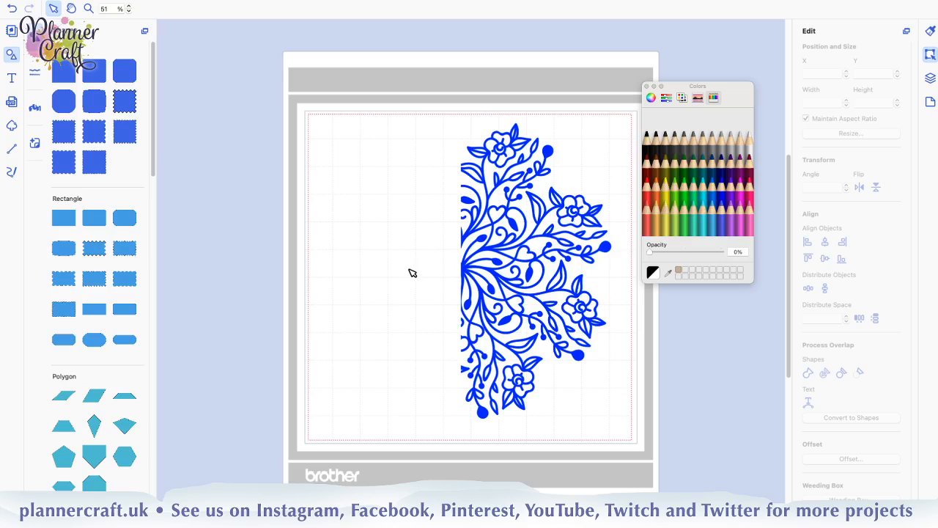
Show the layer list and undo the half mandala's Blueberry colours and Draw line type
{"action": "left_click", "coordinate": [929, 78]}
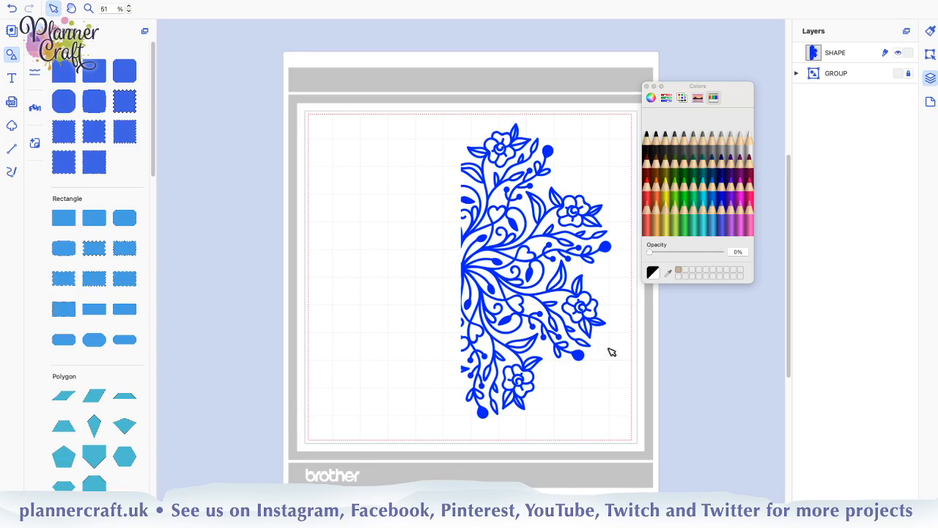
{"action": "left_click", "coordinate": [669, 368]}
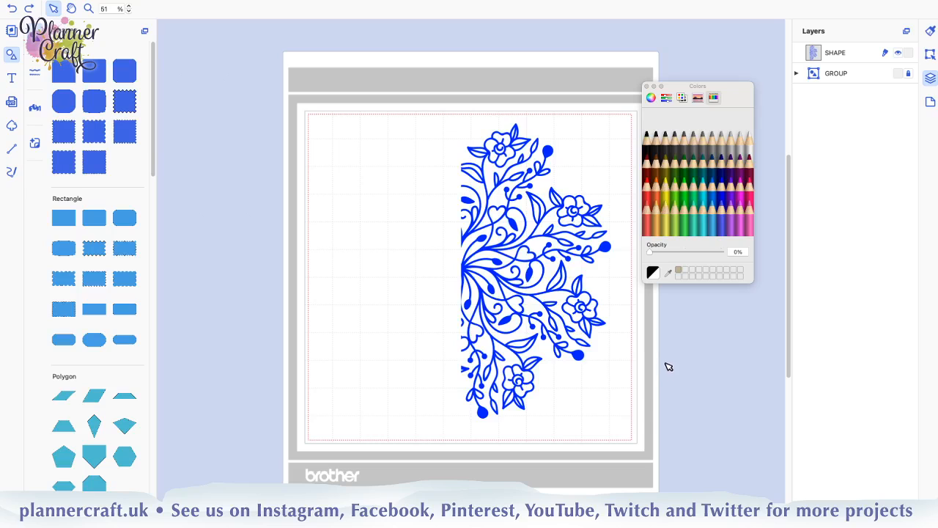
{"action": "key", "text": "super+z"}
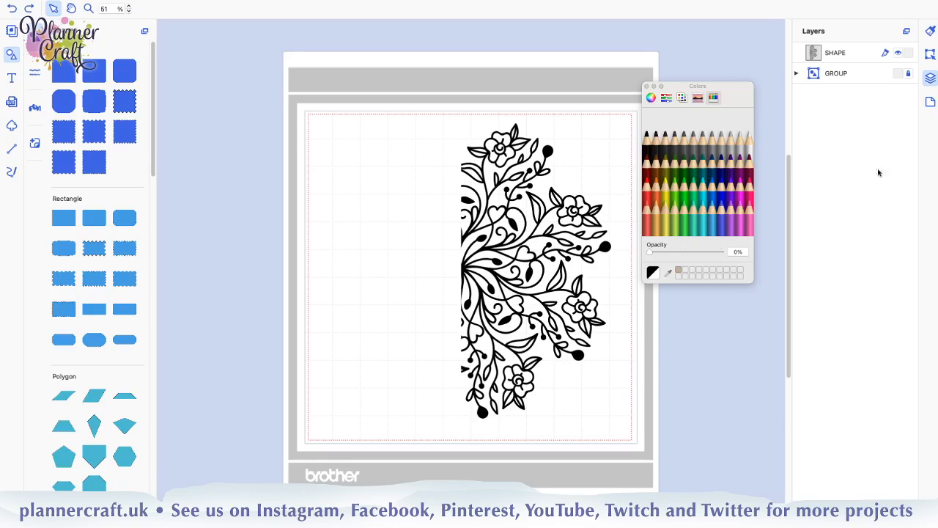
Set the half mandala to Draw from its layer entry and apply Blueberry as its fill and line colour
{"action": "left_click", "coordinate": [884, 53]}
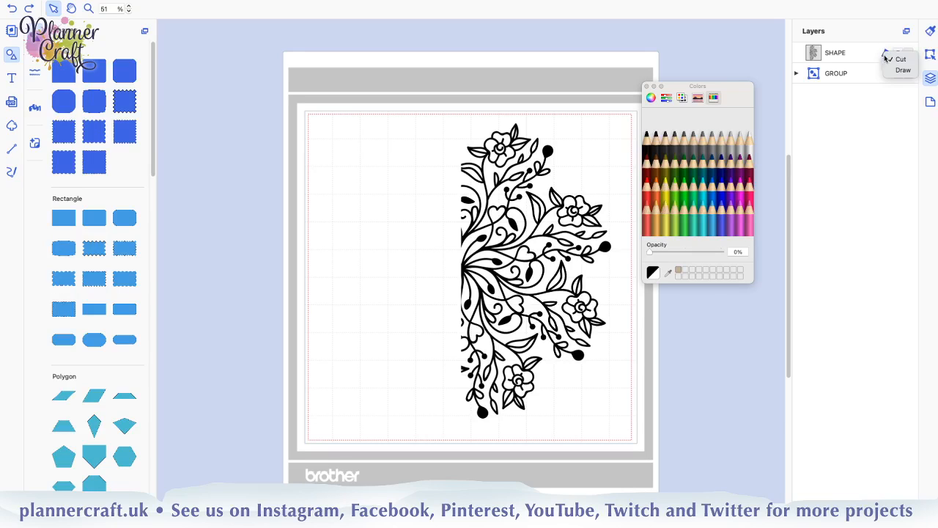
{"action": "left_click", "coordinate": [901, 72]}
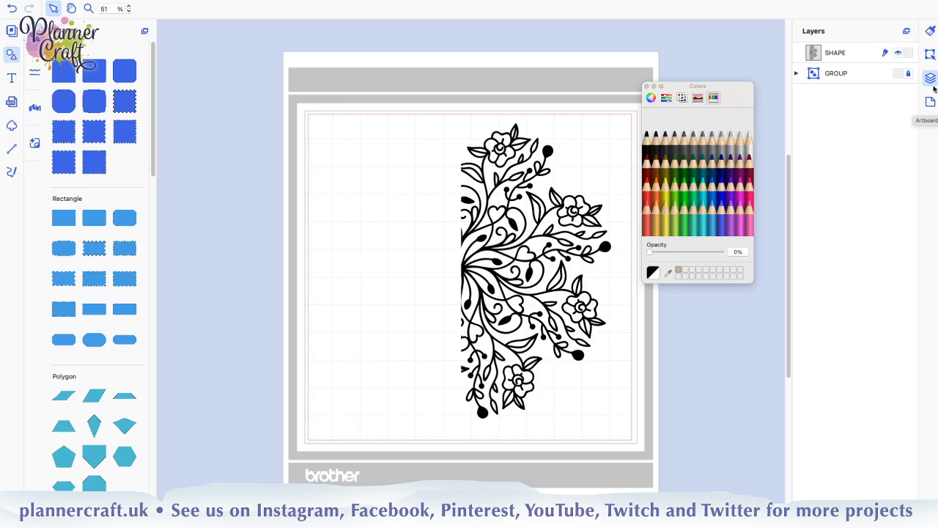
{"action": "left_click", "coordinate": [518, 228]}
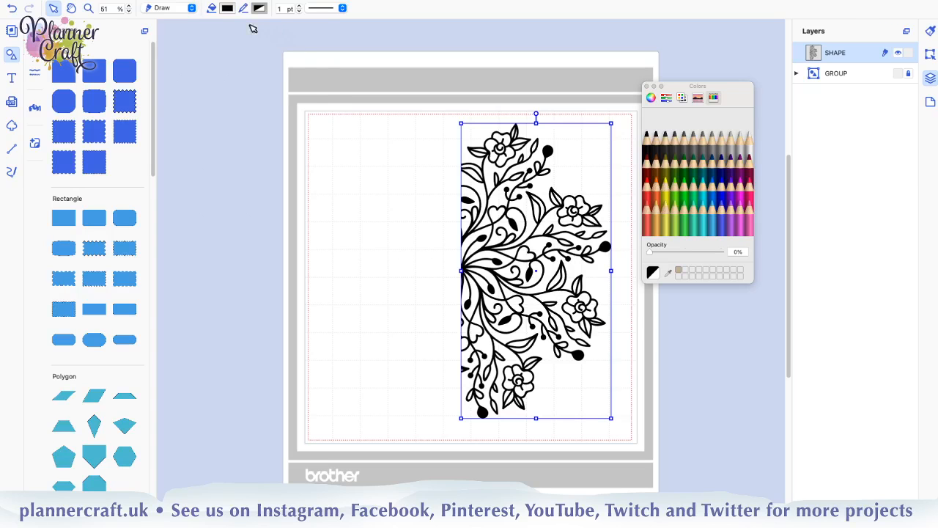
{"action": "left_click", "coordinate": [228, 8]}
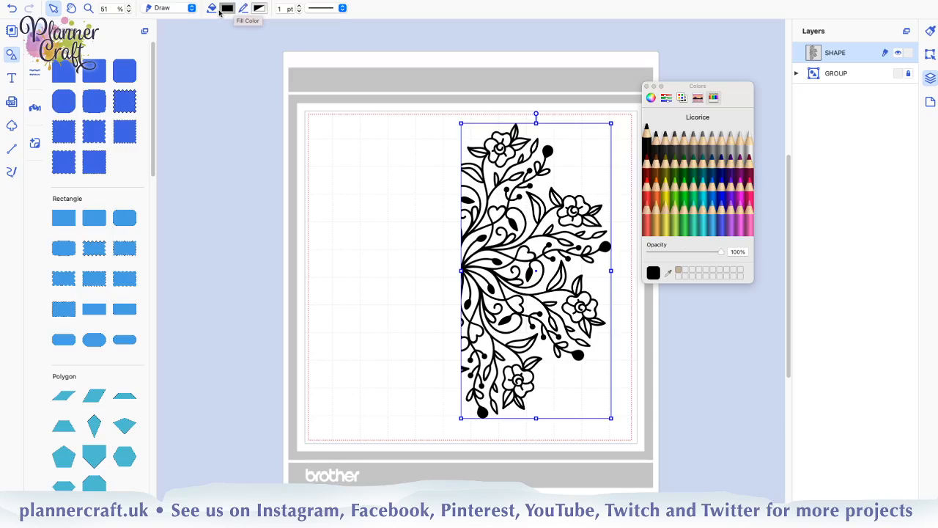
{"action": "left_click", "coordinate": [720, 194]}
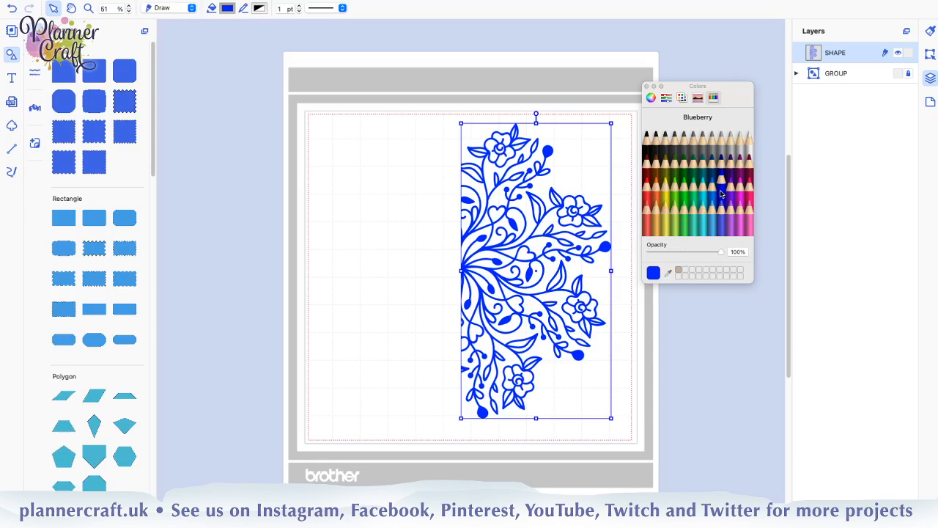
{"action": "left_click", "coordinate": [259, 8]}
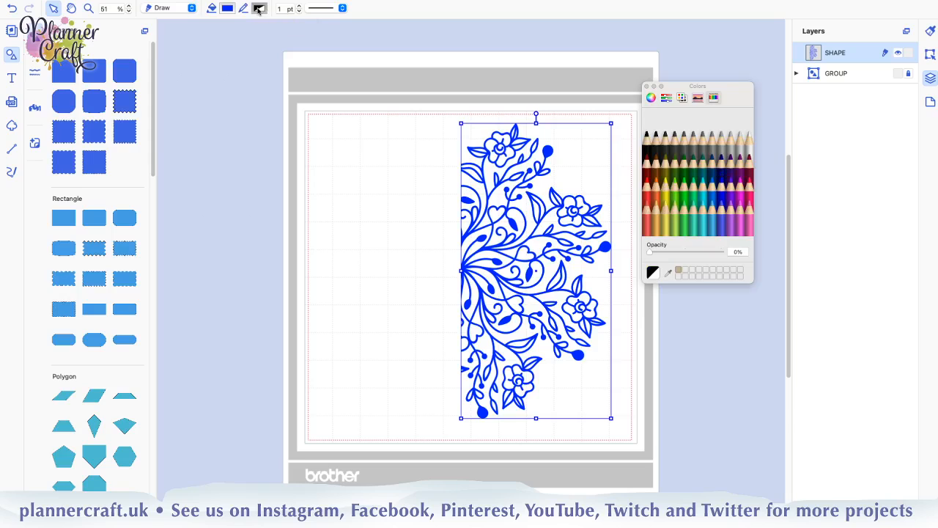
{"action": "left_click", "coordinate": [723, 197]}
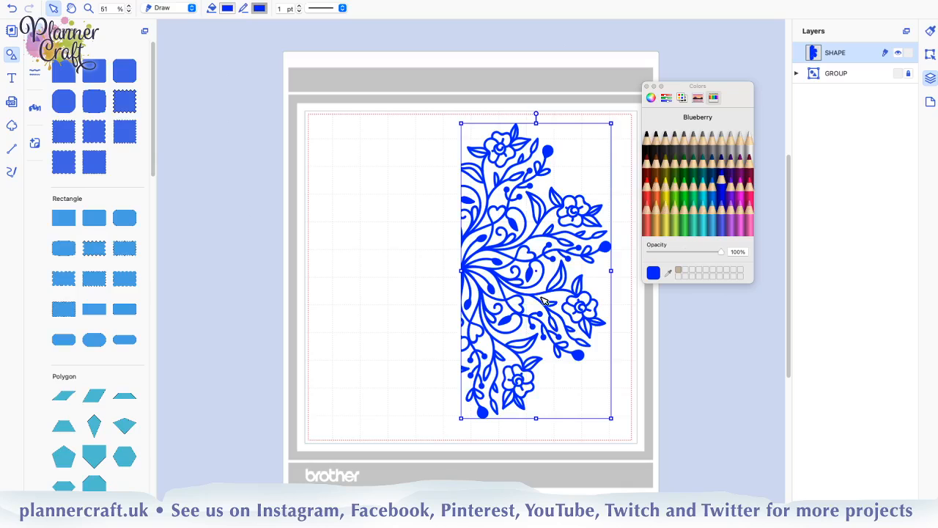
Try to create an outward, round-cornered offset line at 0.08" around the half mandala, without limiting it to the outer edge
{"action": "left_click", "coordinate": [930, 55]}
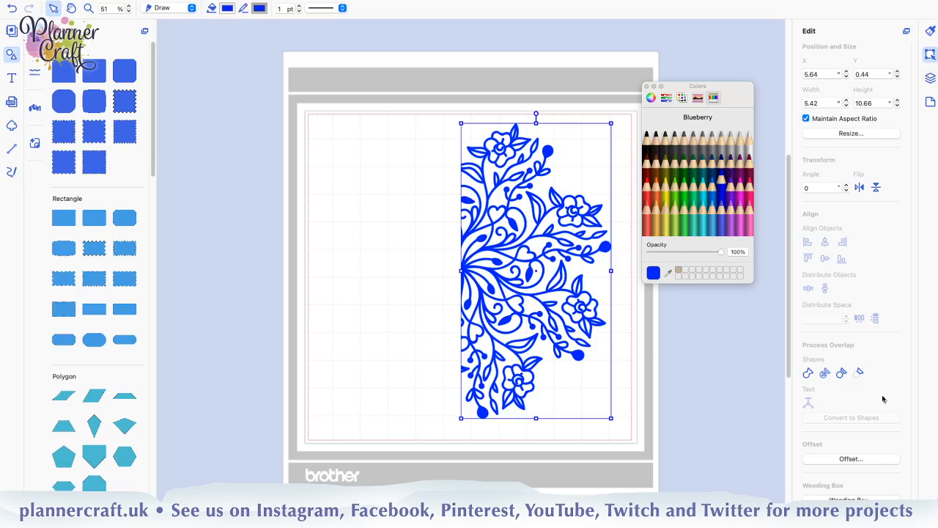
{"action": "left_click", "coordinate": [859, 462]}
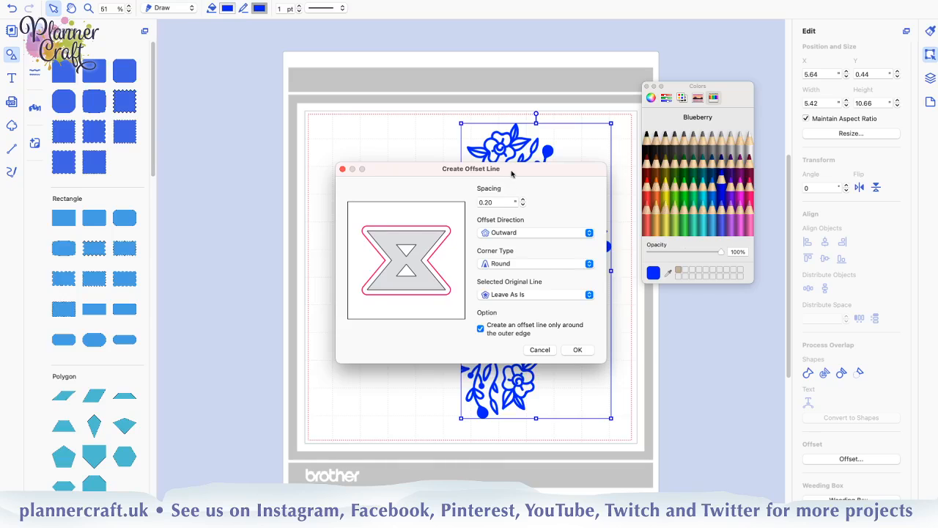
{"action": "left_click_drag", "start_coordinate": [511, 173], "coordinate": [347, 193]}
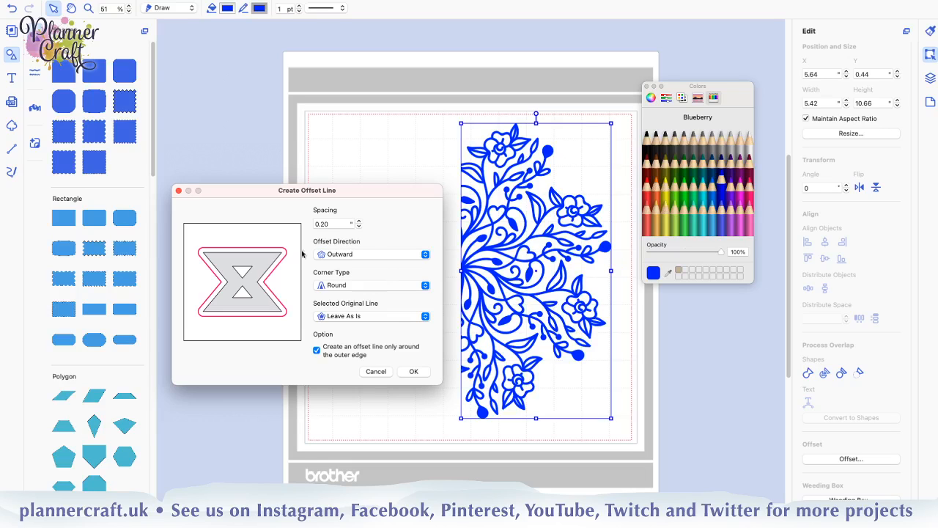
{"action": "left_click", "coordinate": [359, 227]}
{"action": "left_click", "coordinate": [359, 228]}
{"action": "left_click", "coordinate": [317, 352]}
{"action": "left_click", "coordinate": [414, 371]}
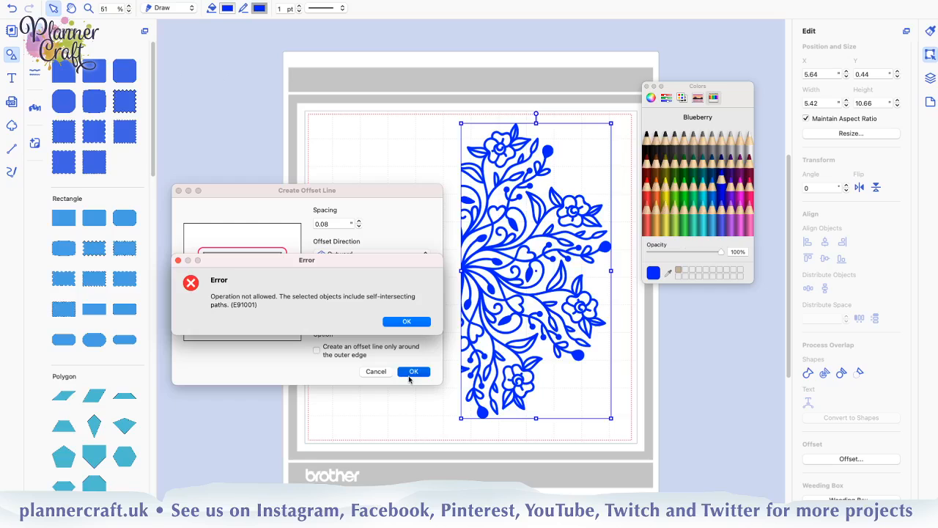
{"action": "left_click", "coordinate": [403, 323]}
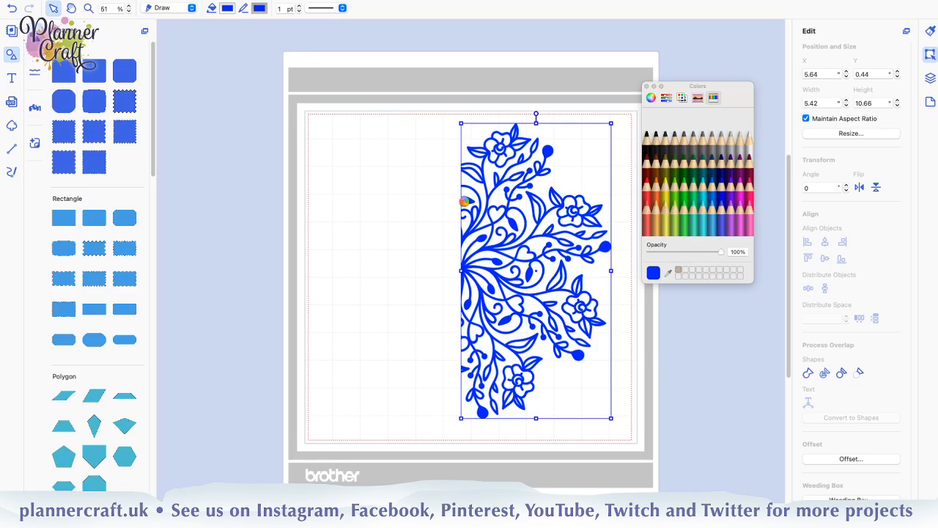
Open the half mandala's paths for point editing and examine the points along its straight cut edge up close
{"action": "double_click", "coordinate": [467, 204]}
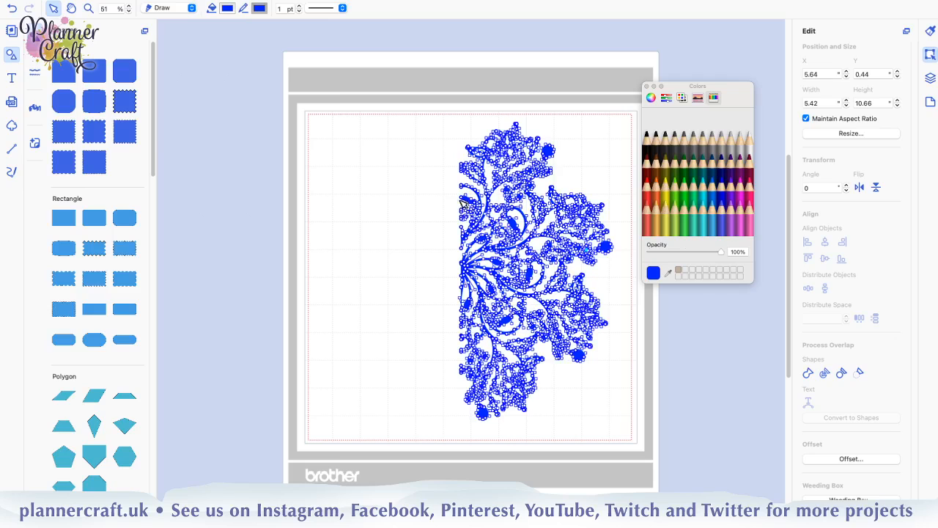
{"action": "left_click", "coordinate": [549, 151]}
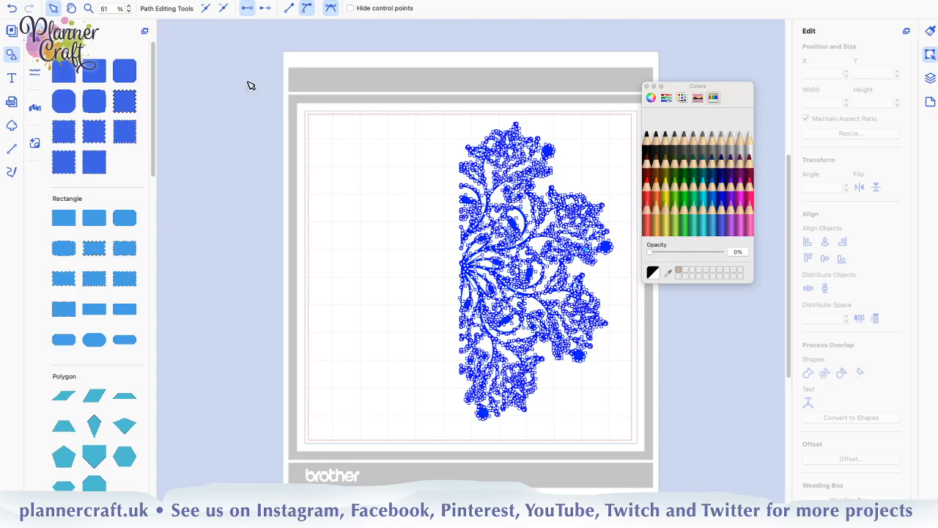
{"action": "left_click", "coordinate": [88, 9]}
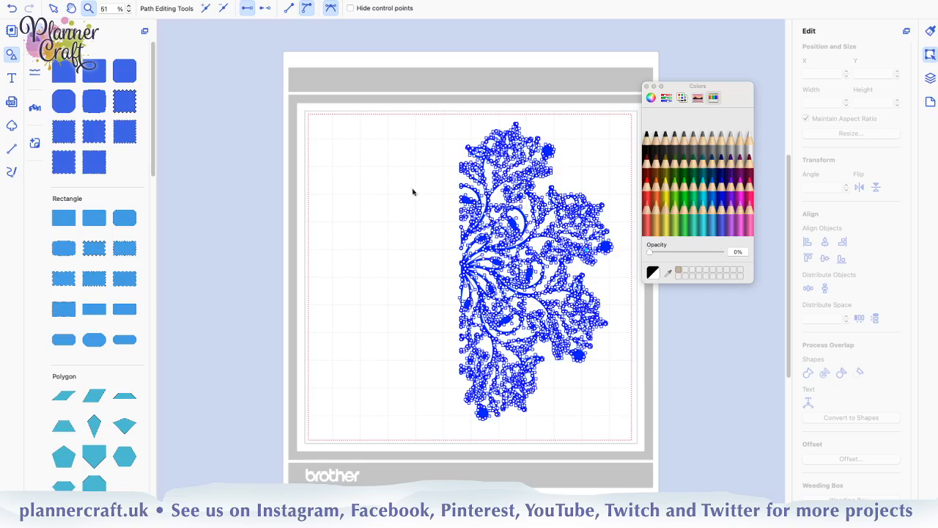
{"action": "left_click_drag", "start_coordinate": [418, 122], "coordinate": [556, 263]}
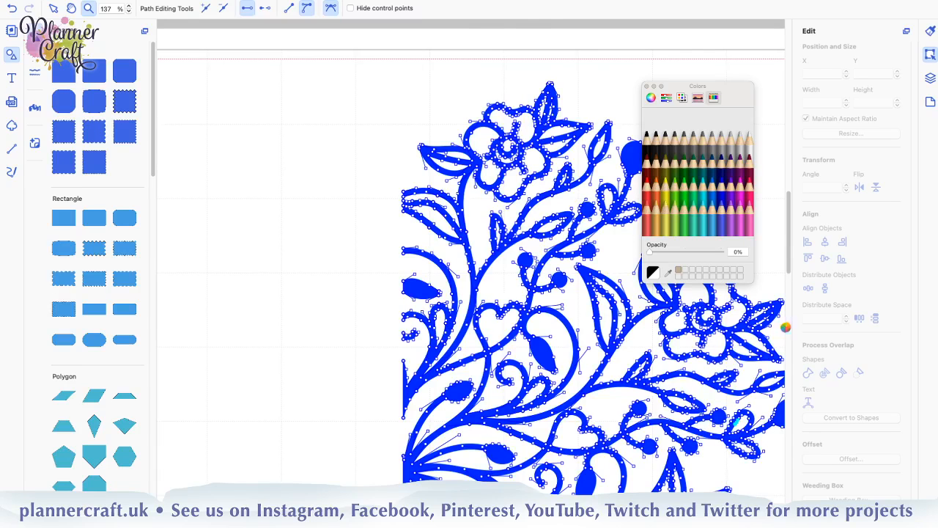
{"action": "scroll", "coordinate": [783, 326], "scroll_direction": "down", "scroll_amount": 3}
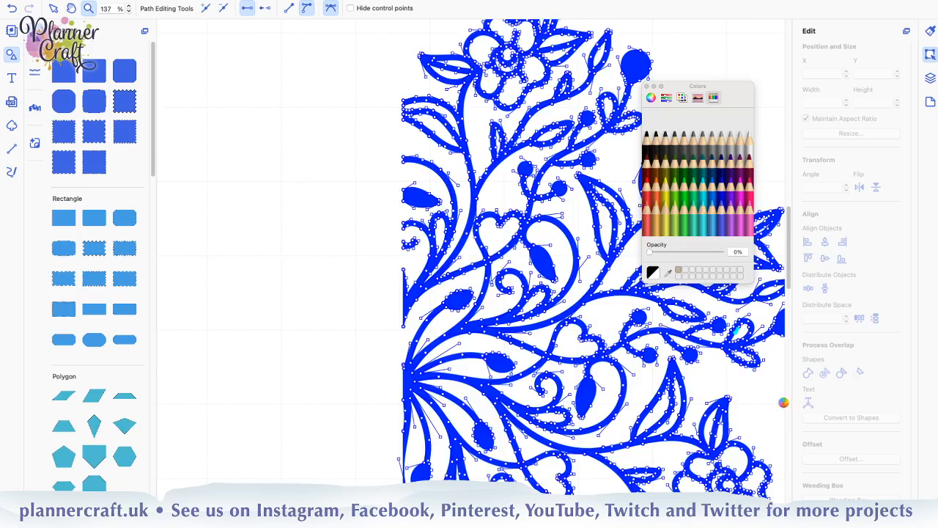
{"action": "scroll", "coordinate": [783, 405], "scroll_direction": "down", "scroll_amount": 5}
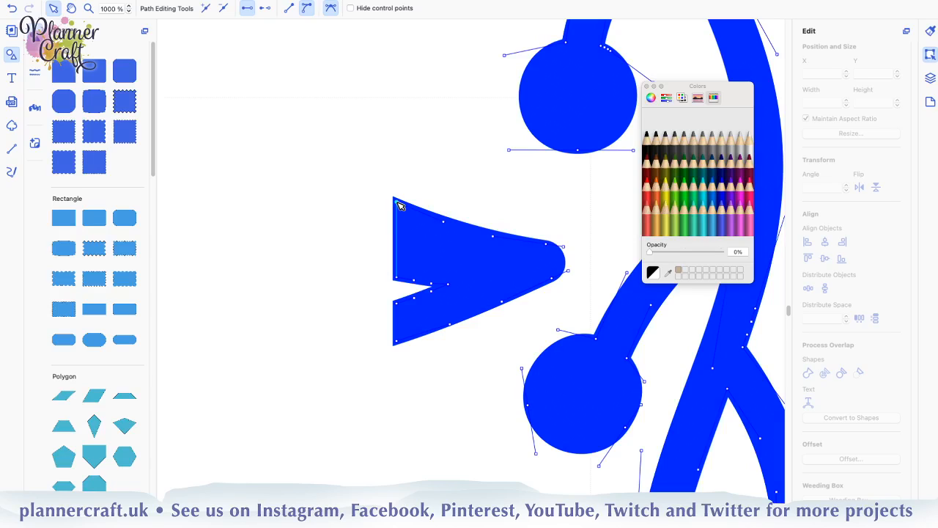
Check the path segments of the small notched fragment on the cut edge, leave path editing, and show the layer list
{"action": "left_click", "coordinate": [396, 202]}
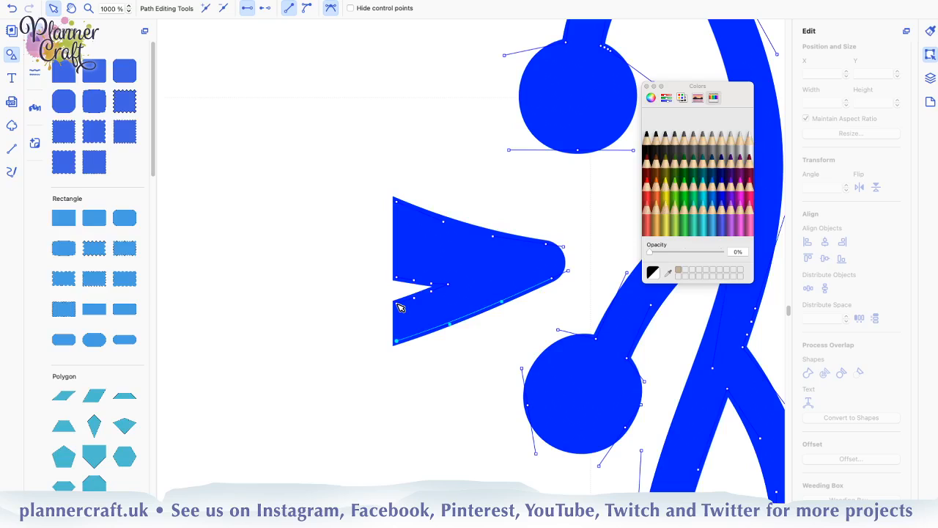
{"action": "left_click", "coordinate": [397, 303]}
{"action": "left_click", "coordinate": [433, 260]}
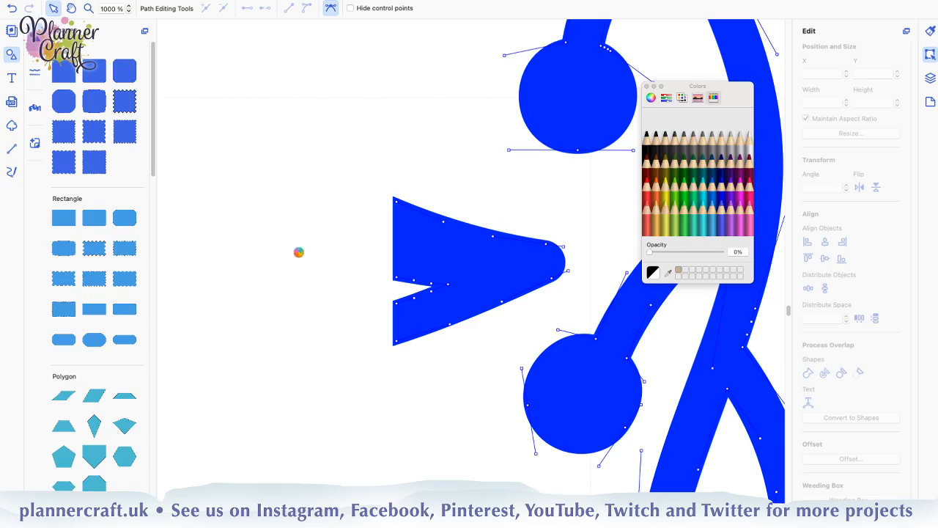
{"action": "scroll", "coordinate": [298, 253], "scroll_direction": "down", "scroll_amount": 1}
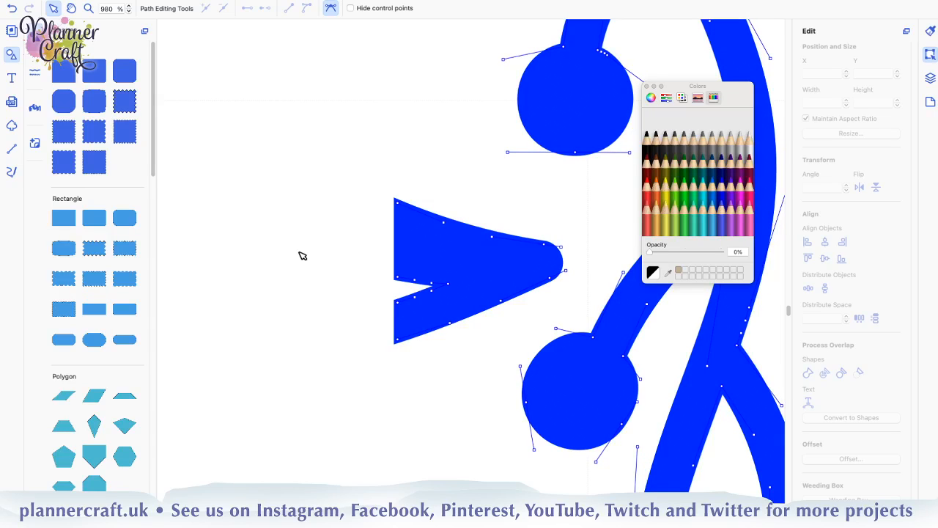
{"action": "left_click", "coordinate": [302, 255]}
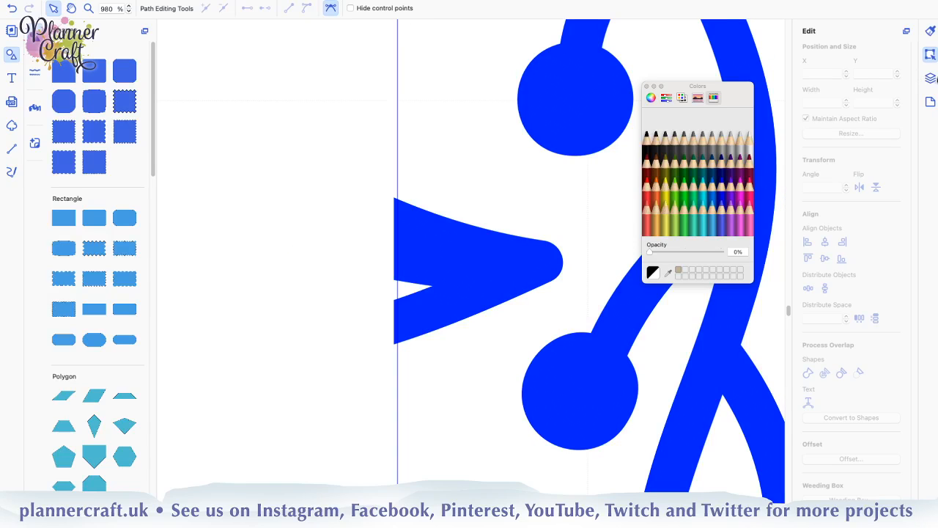
{"action": "left_click", "coordinate": [932, 79]}
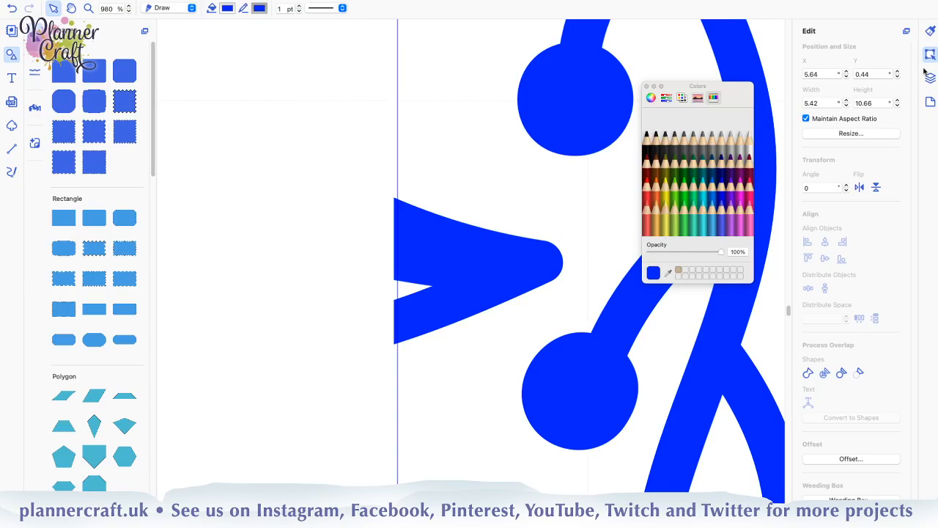
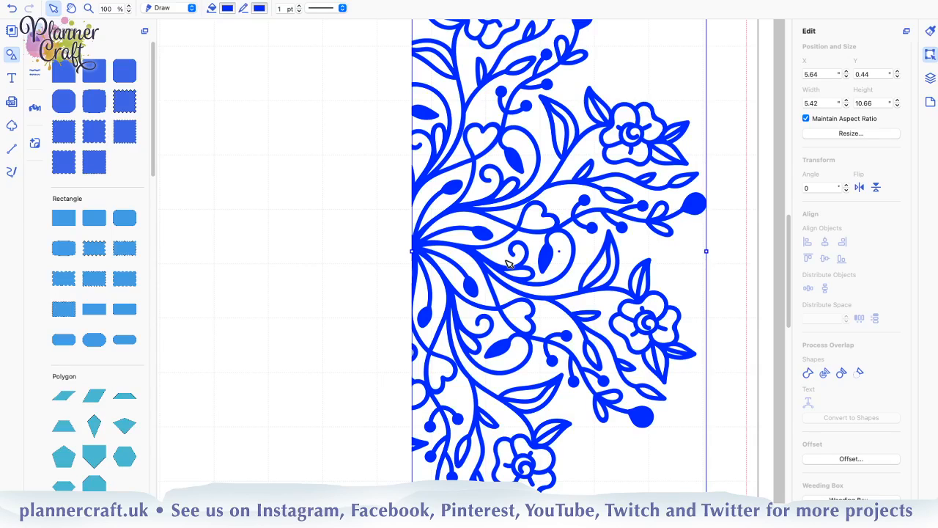
Divide the half mandala into separate shapes and show its large main piece in the layer list
{"action": "left_click", "coordinate": [824, 375]}
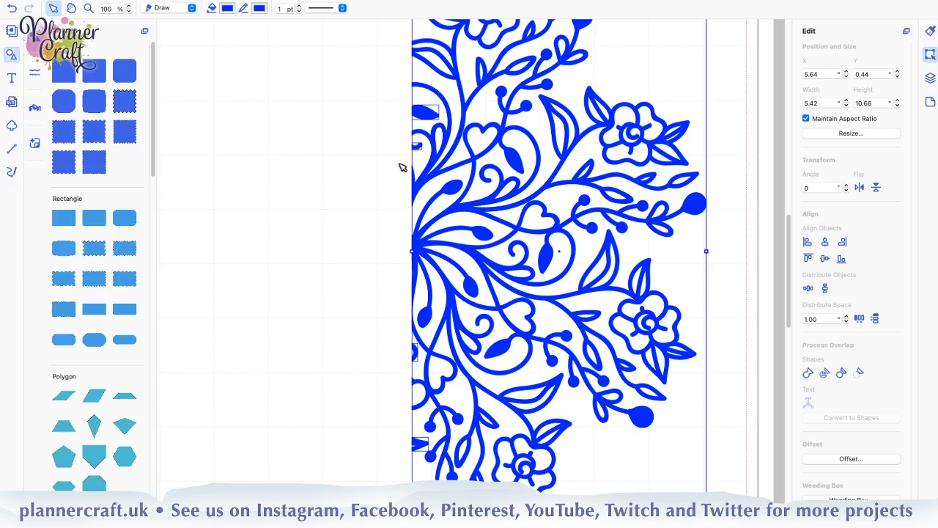
{"action": "left_click", "coordinate": [374, 460]}
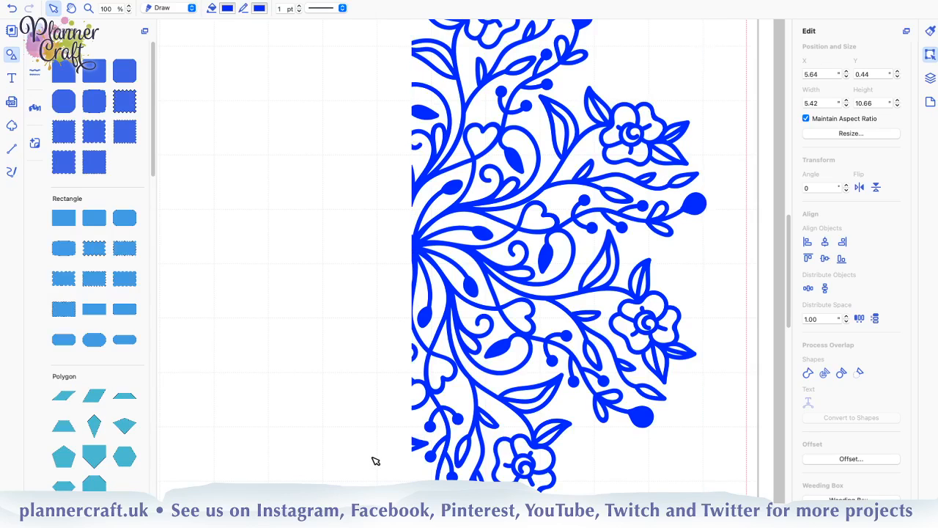
{"action": "left_click", "coordinate": [539, 472]}
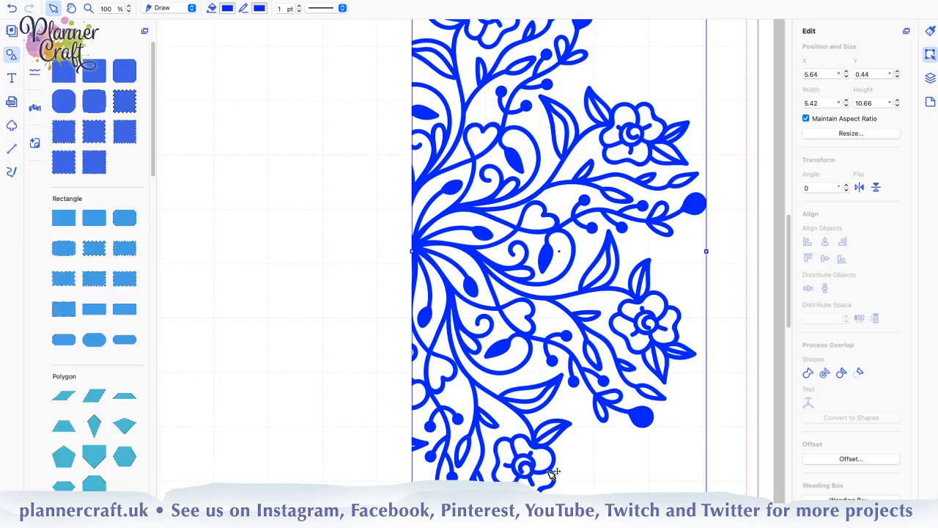
{"action": "left_click", "coordinate": [929, 77]}
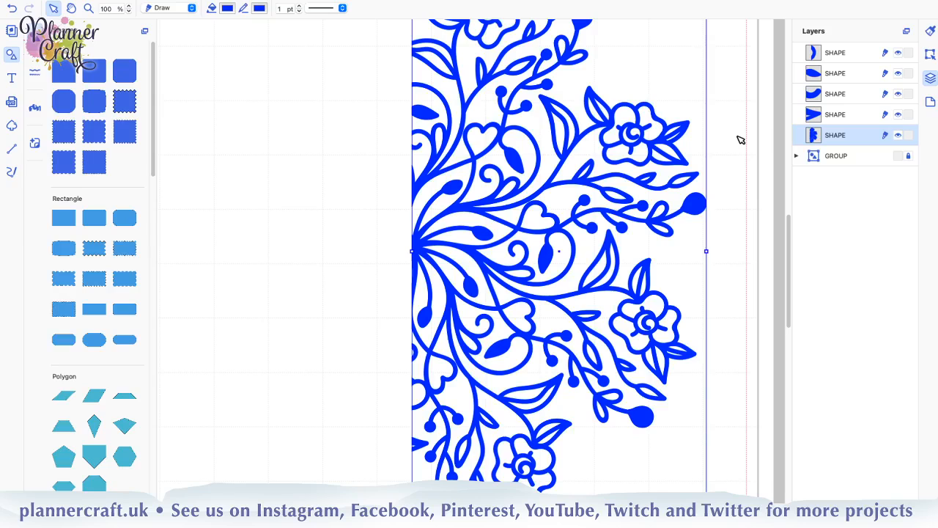
Try to create an outward, round-cornered 0.08" offset line around the large mandala piece and check the piece's path points
{"action": "left_click", "coordinate": [929, 54]}
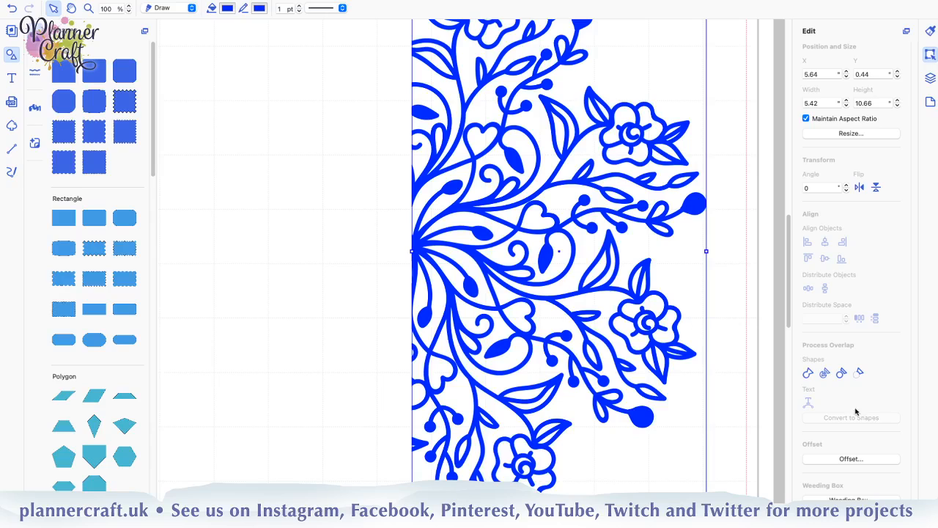
{"action": "left_click", "coordinate": [850, 458]}
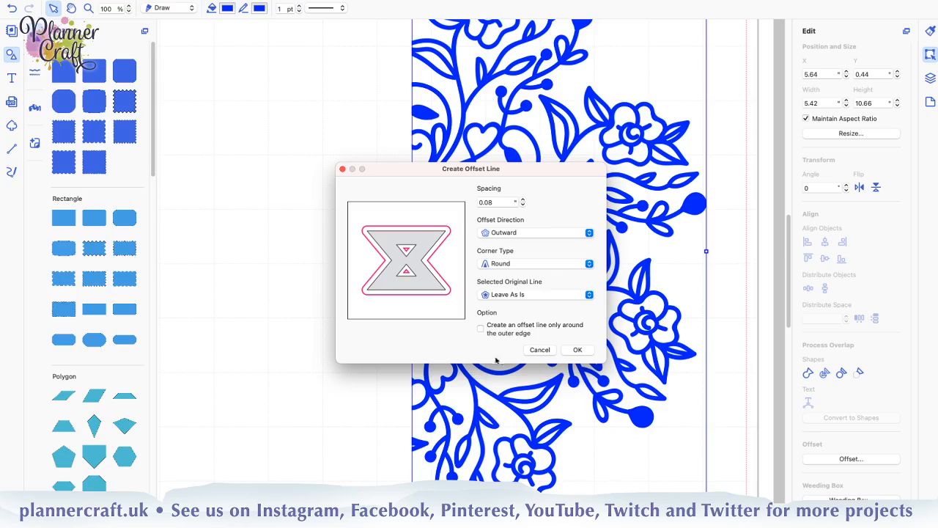
{"action": "left_click", "coordinate": [583, 353]}
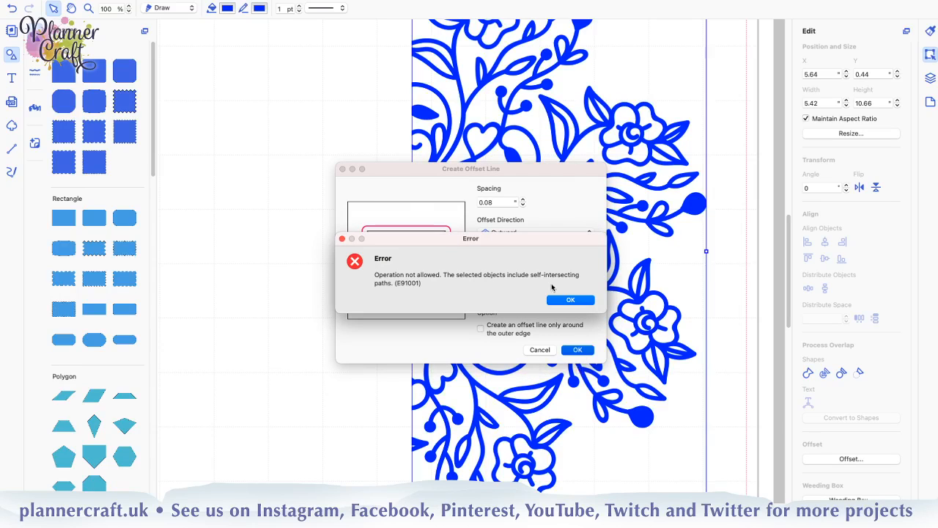
{"action": "left_click", "coordinate": [557, 300]}
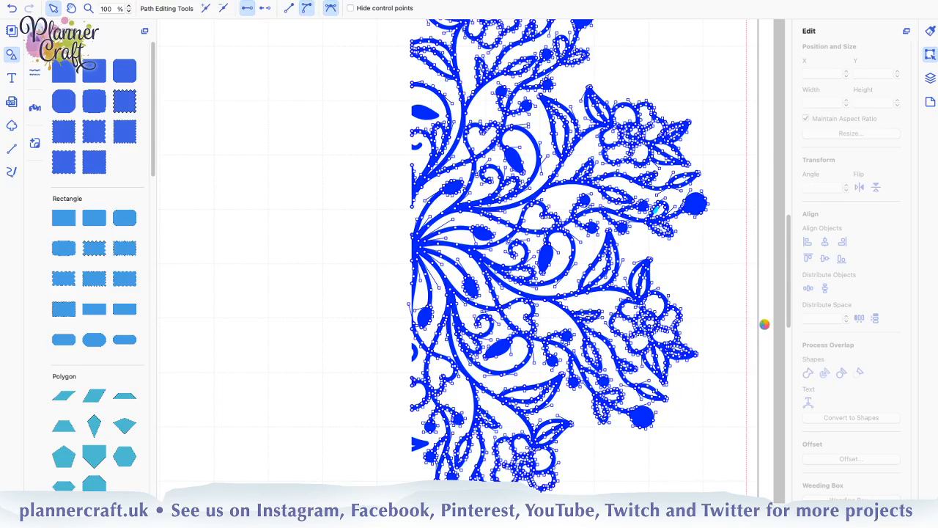
{"action": "left_click", "coordinate": [768, 326]}
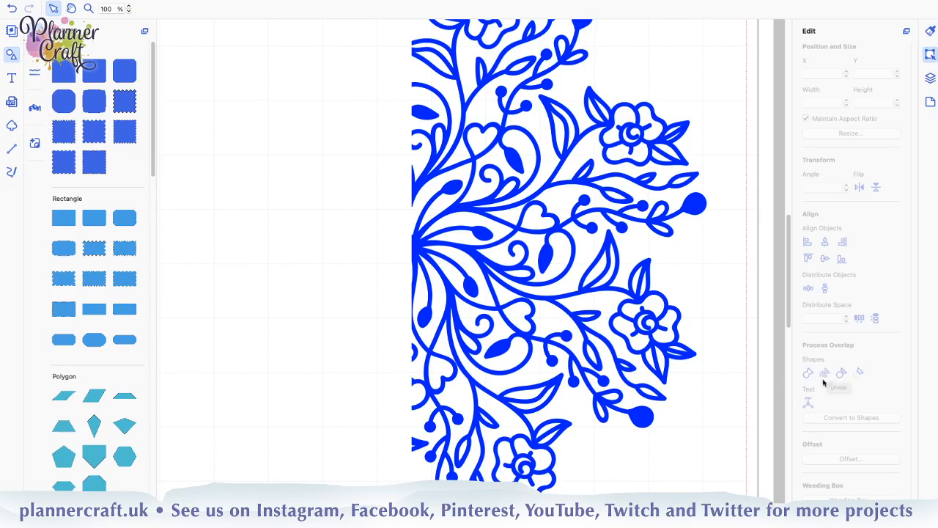
Retry the 0.08" outward offset around the large mandala piece, keeping the outer-edge-only option off
{"action": "left_click", "coordinate": [643, 418]}
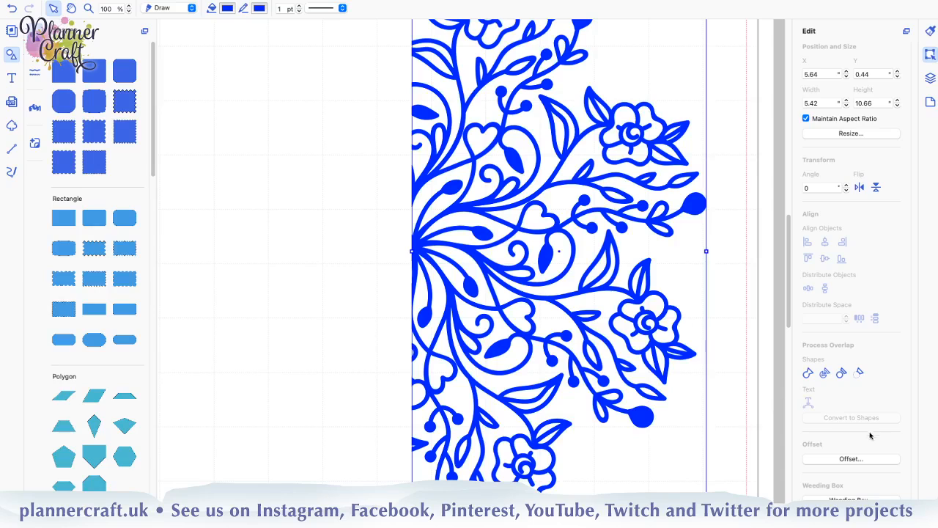
{"action": "left_click", "coordinate": [843, 458]}
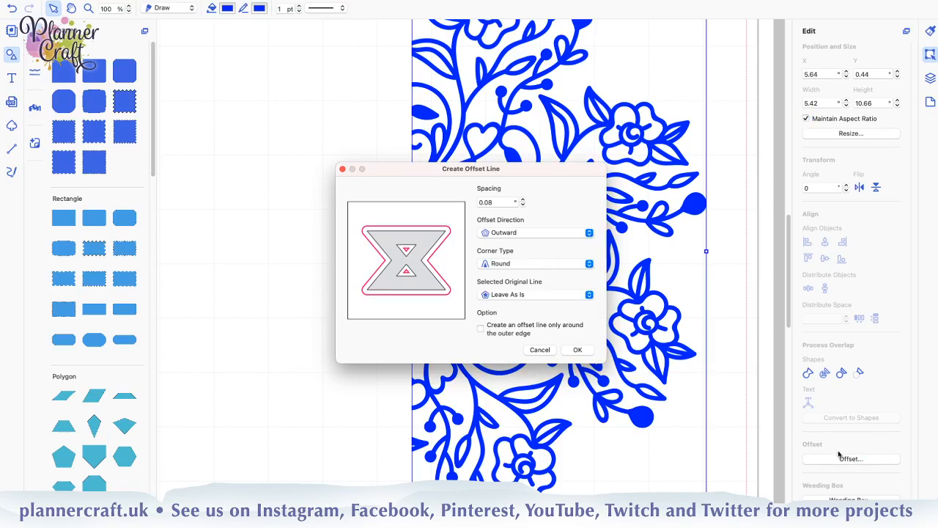
{"action": "left_click", "coordinate": [576, 350]}
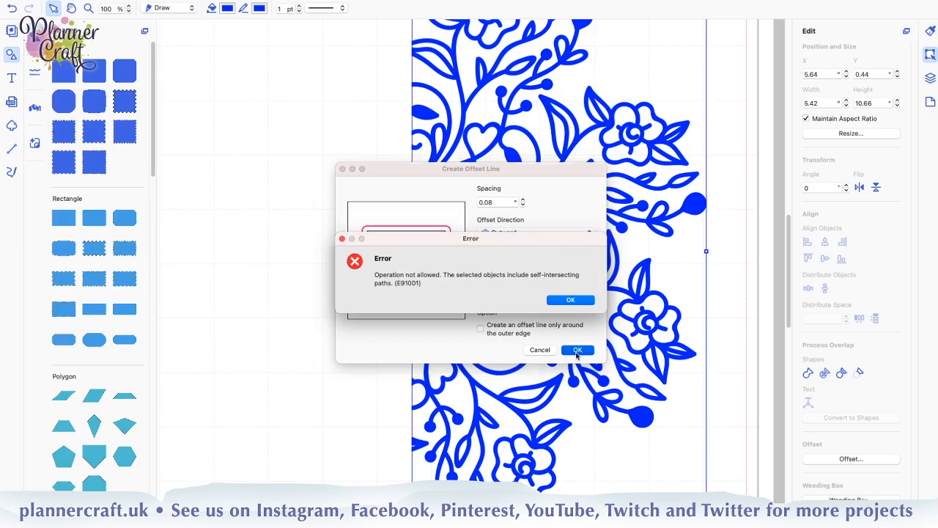
{"action": "left_click", "coordinate": [571, 299]}
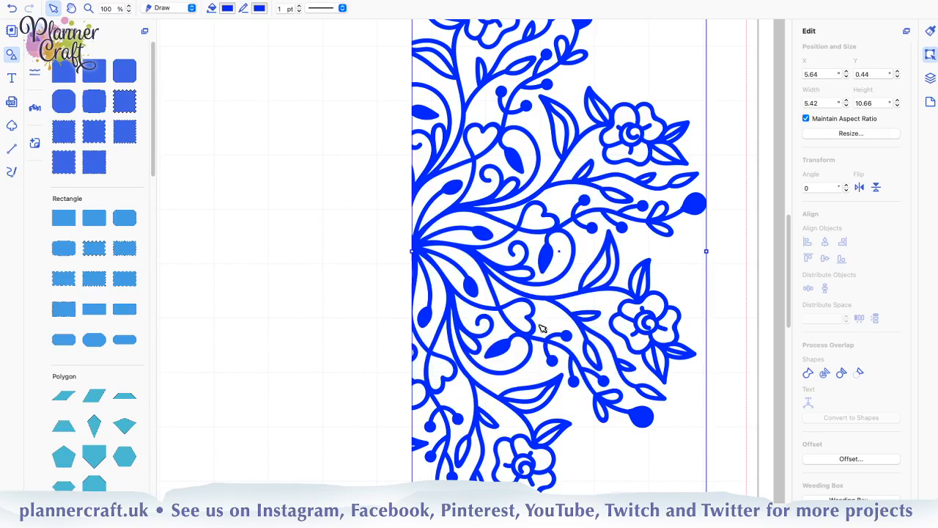
Try the 0.08" outward offset around the large mandala piece with the line limited to the outer edge, and deselect the piece
{"action": "left_click", "coordinate": [847, 458]}
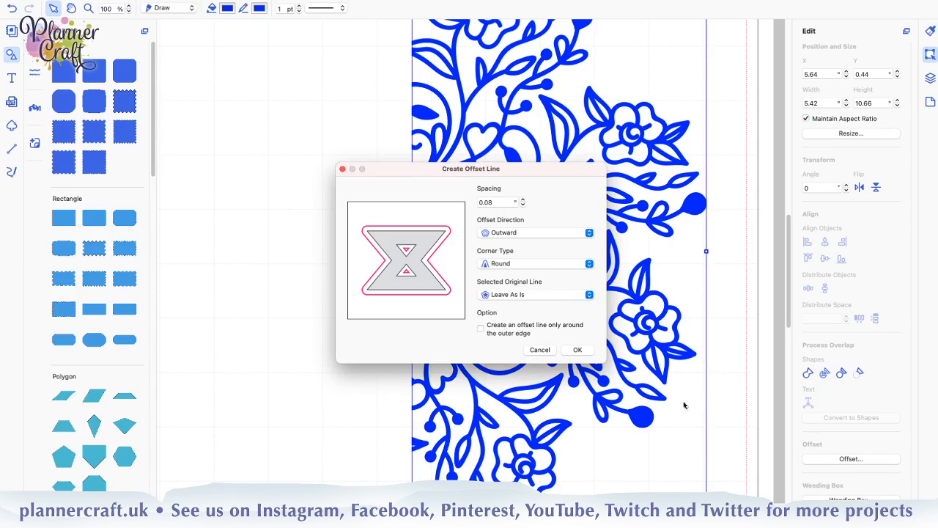
{"action": "left_click", "coordinate": [481, 329]}
{"action": "left_click", "coordinate": [577, 350]}
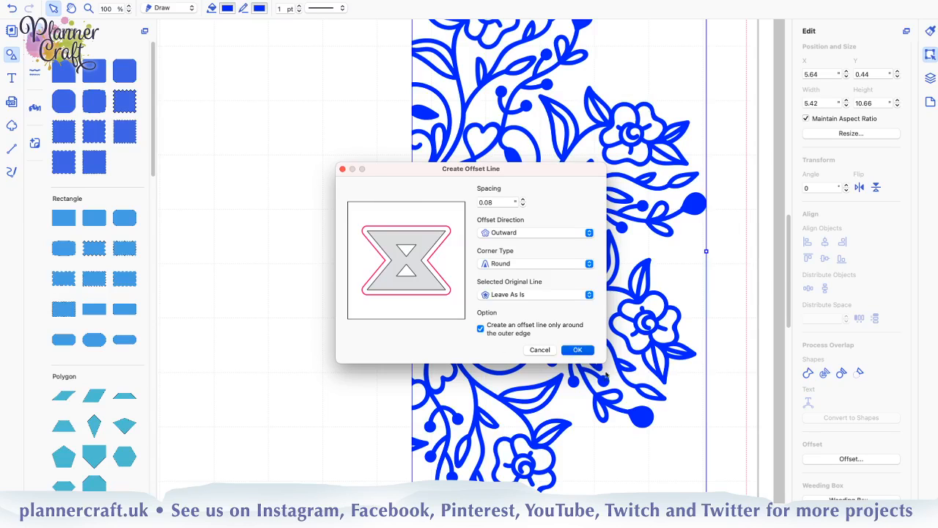
{"action": "left_click", "coordinate": [580, 301]}
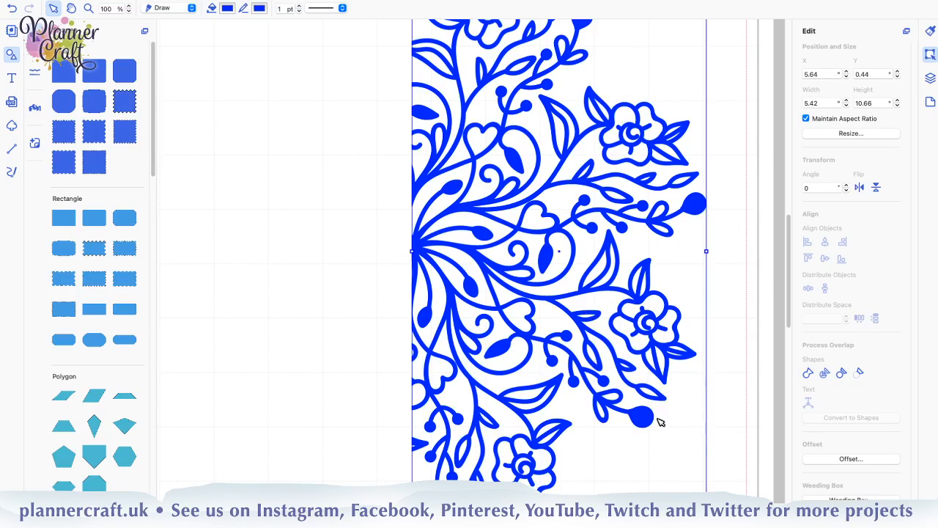
{"action": "left_click", "coordinate": [734, 423]}
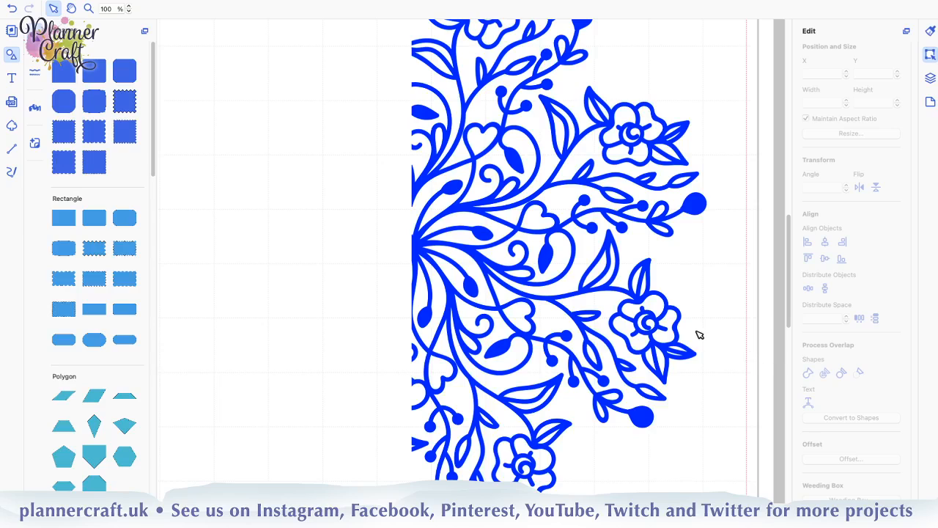
Create a 0.08" outward, round-cornered offset line around the small curved fragment on the lower cut edge, with the outer-edge-only option off
{"action": "left_click", "coordinate": [930, 78]}
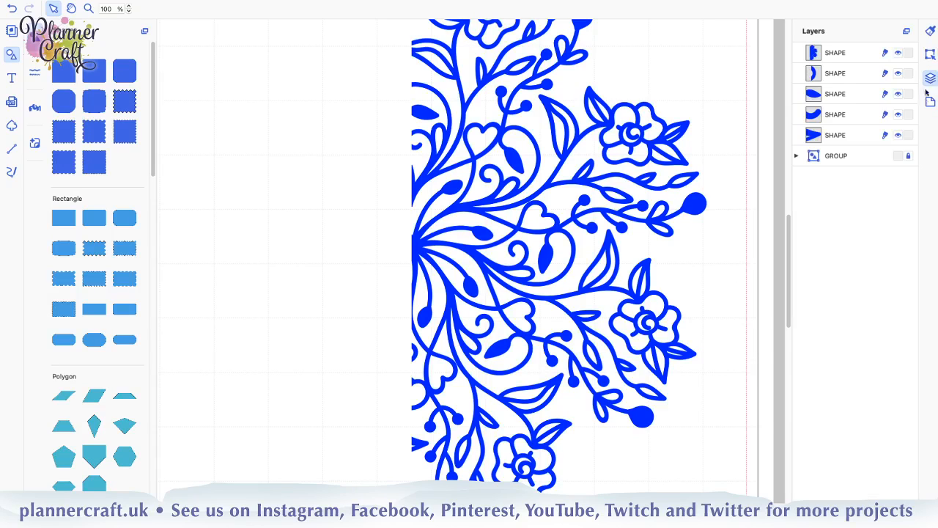
{"action": "left_click", "coordinate": [852, 76]}
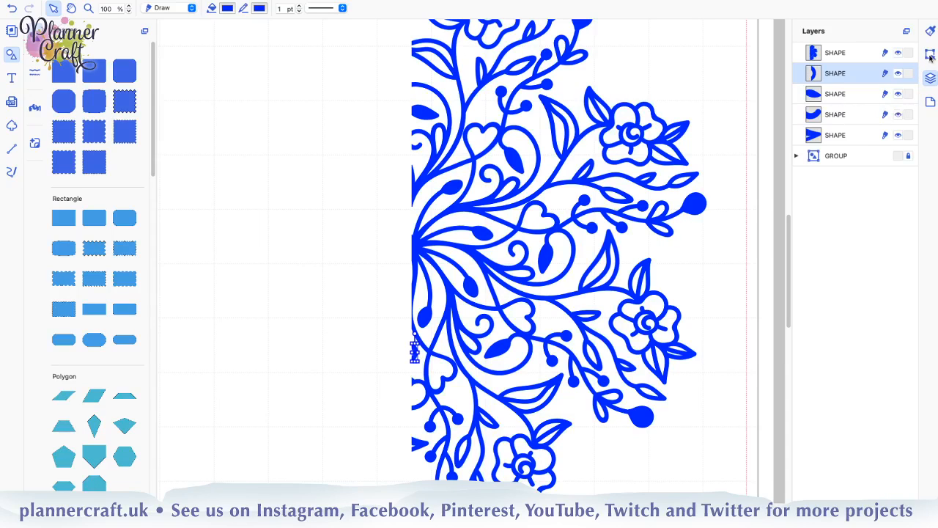
{"action": "left_click", "coordinate": [930, 56]}
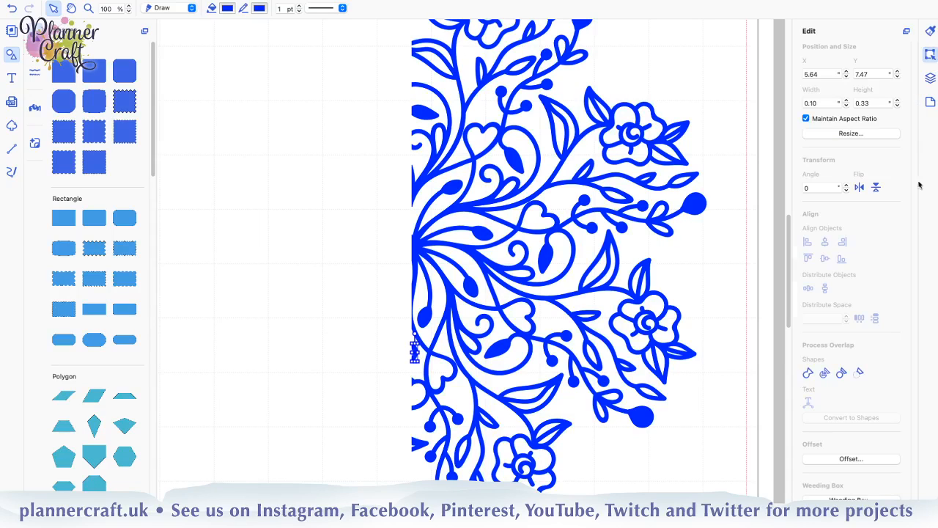
{"action": "left_click", "coordinate": [839, 458]}
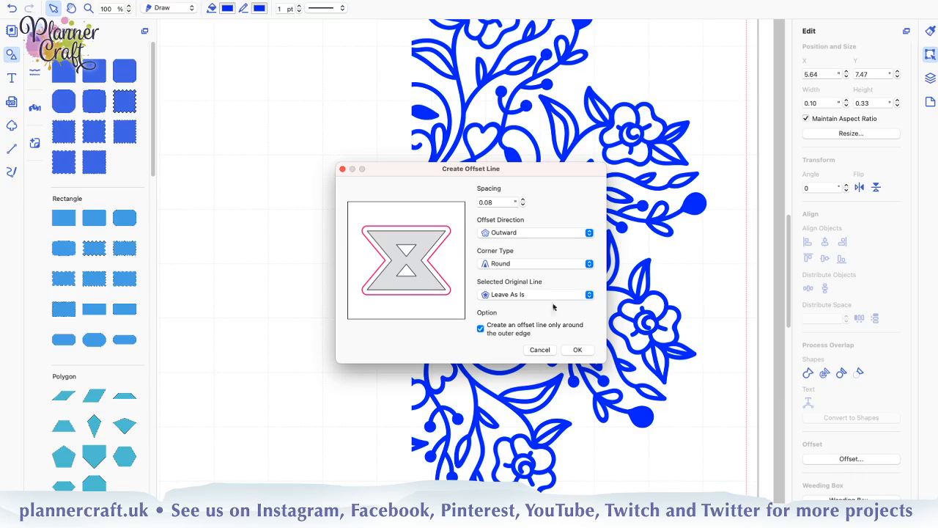
{"action": "left_click", "coordinate": [481, 328]}
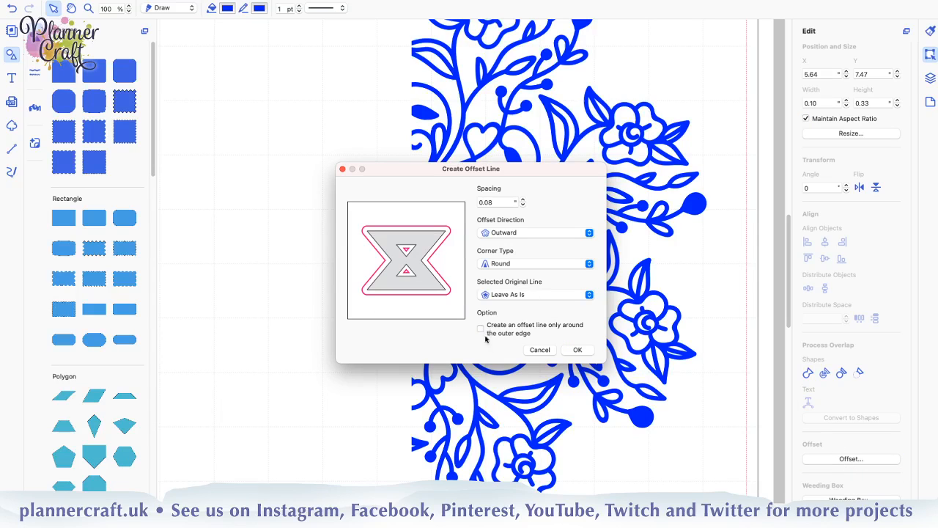
{"action": "left_click", "coordinate": [577, 349]}
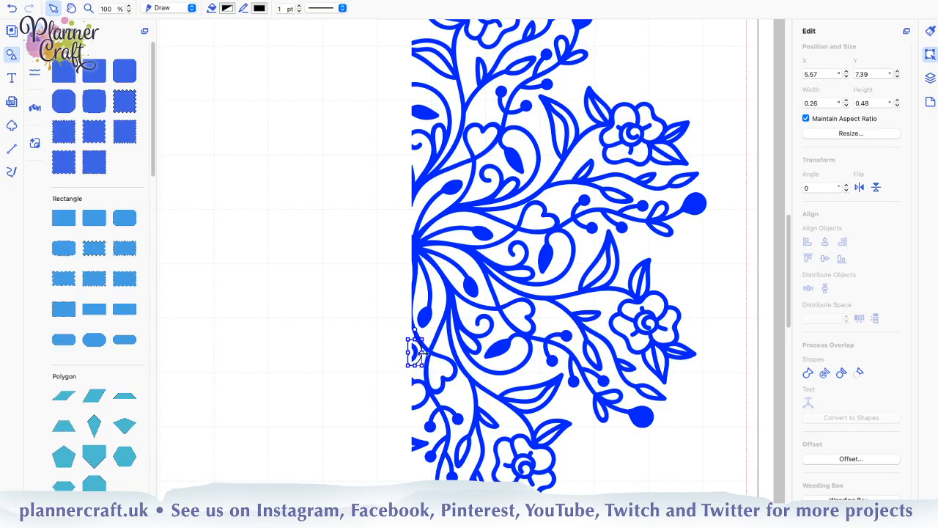
{"action": "left_click", "coordinate": [392, 384]}
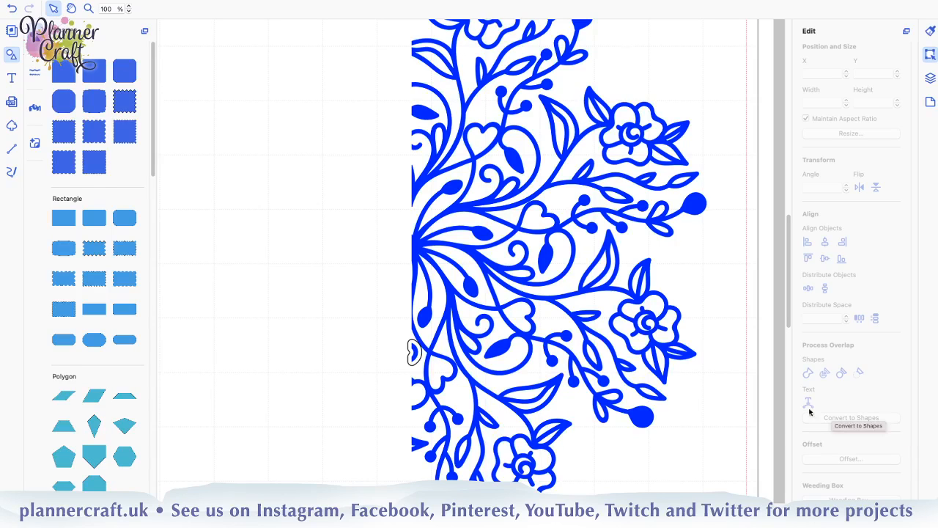
Move the curved fragment's offset outline below the large mandala piece in the layer order, directly above its own fragment
{"action": "left_click", "coordinate": [931, 77]}
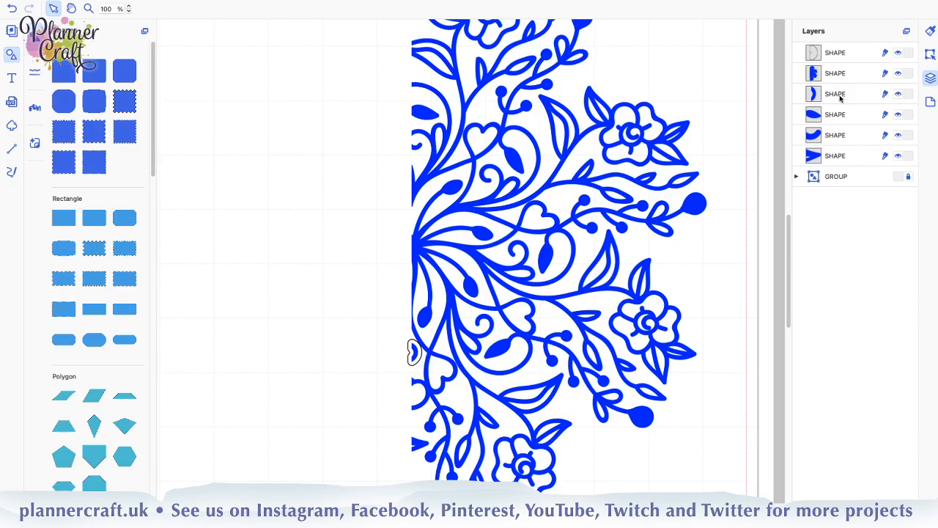
{"action": "left_click", "coordinate": [840, 97]}
{"action": "left_click", "coordinate": [838, 122]}
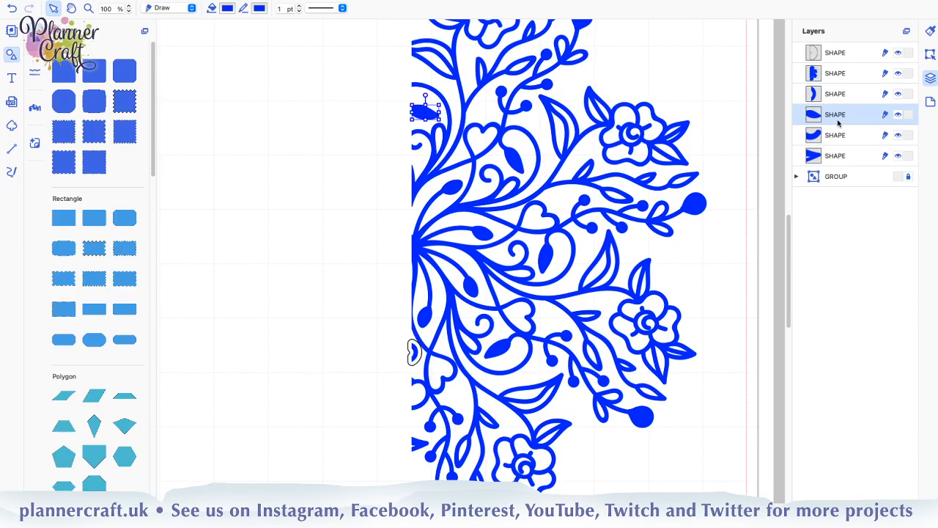
{"action": "left_click", "coordinate": [856, 52]}
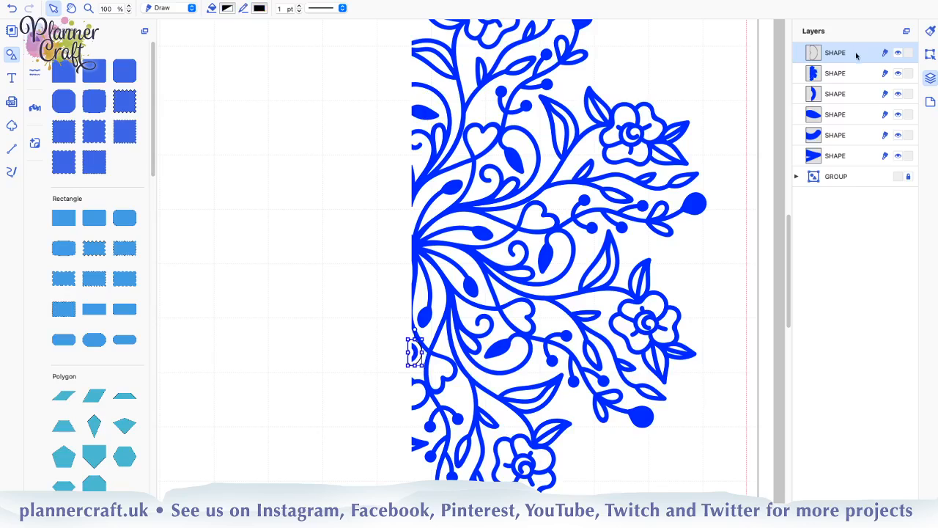
{"action": "left_click_drag", "start_coordinate": [813, 88], "coordinate": [811, 88]}
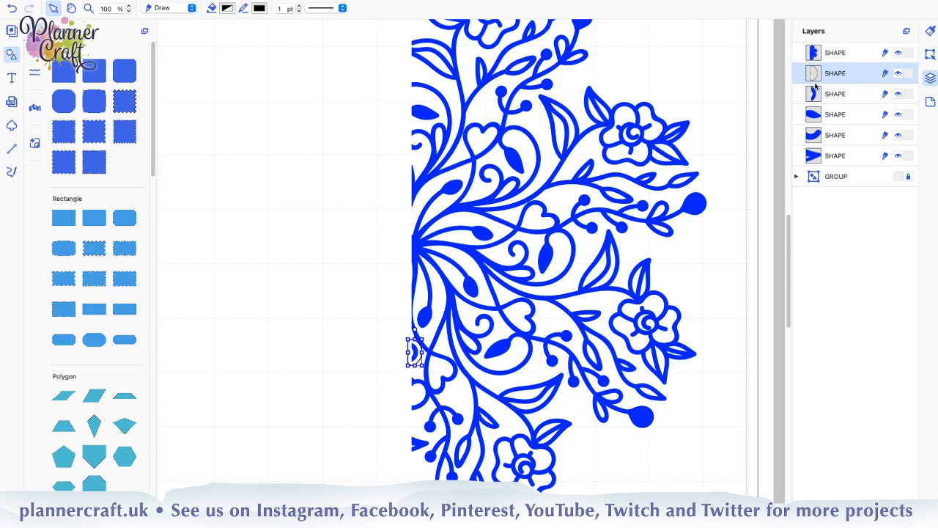
Offset the leaf-shaped fragment on the upper cut edge outward by 0.08" with round corners and move the outline directly above it in the layers
{"action": "left_click", "coordinate": [839, 119]}
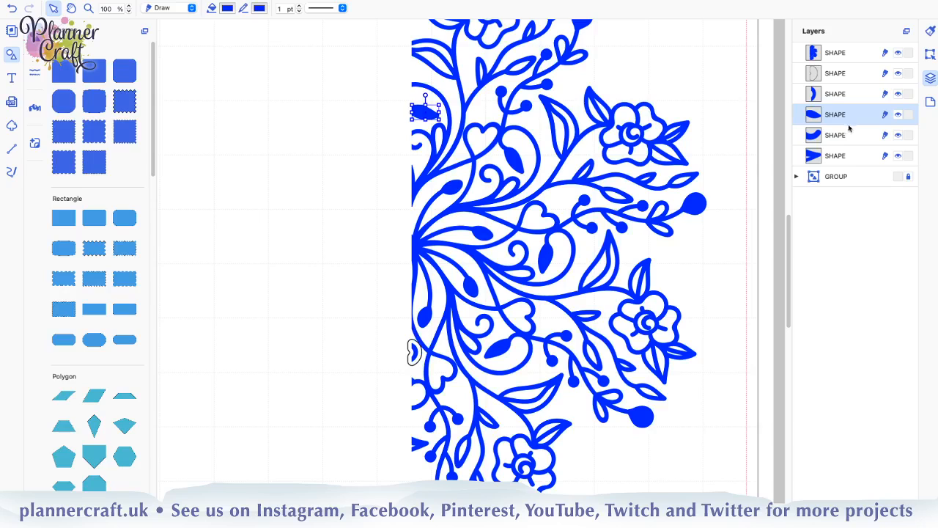
{"action": "left_click", "coordinate": [929, 54]}
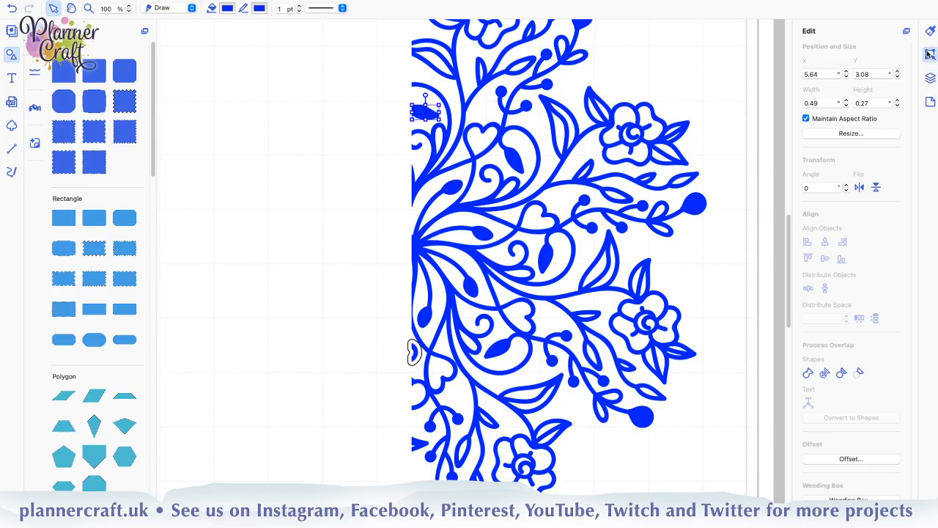
{"action": "left_click", "coordinate": [843, 459]}
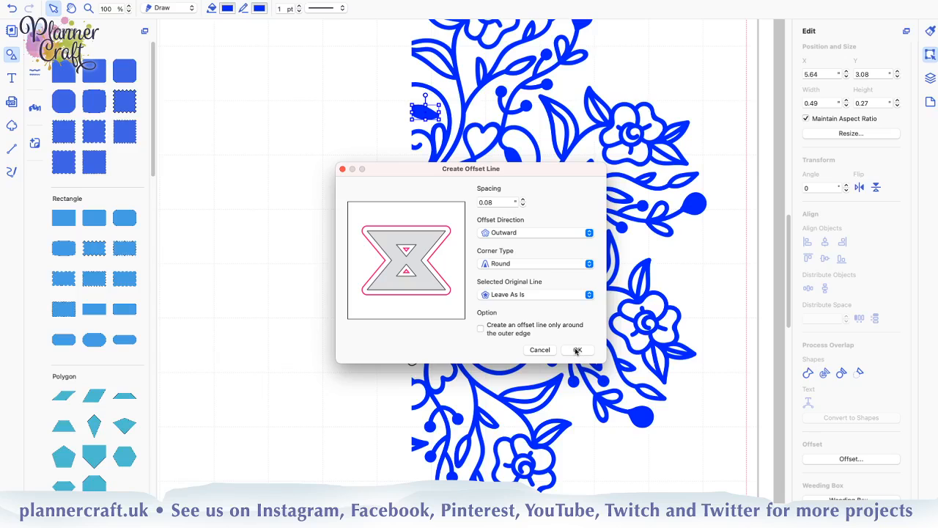
{"action": "left_click", "coordinate": [577, 351]}
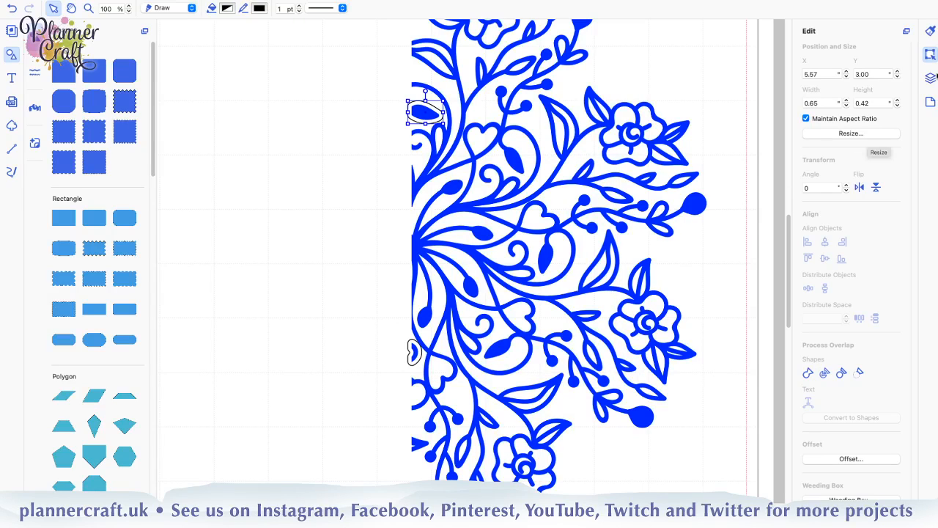
{"action": "left_click", "coordinate": [931, 78]}
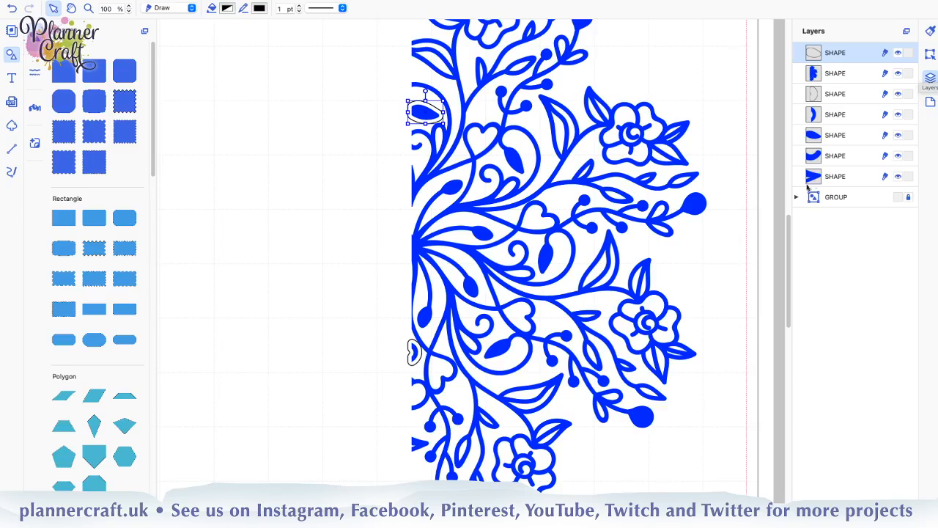
{"action": "left_click_drag", "start_coordinate": [833, 55], "coordinate": [821, 124]}
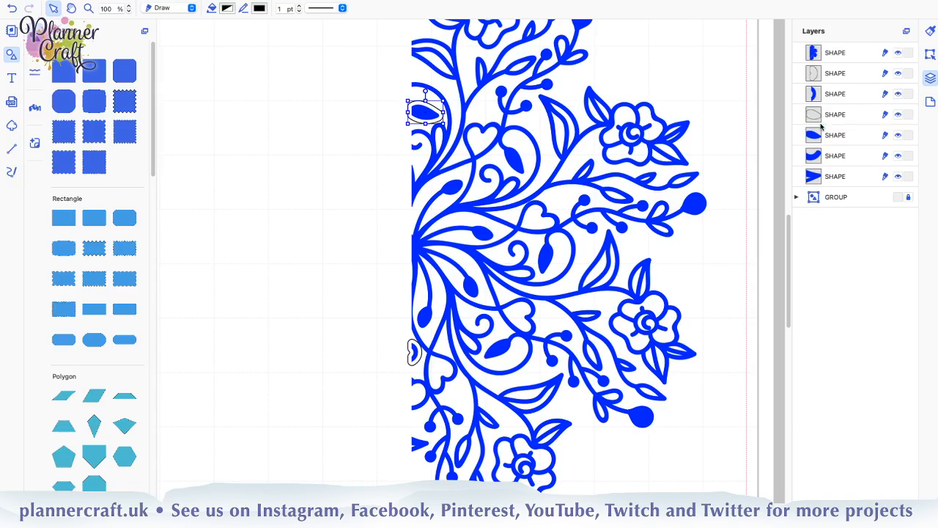
Offset the small curved fragment on the upper cut edge outward by 0.08" with round corners and move the outline directly above it in the layers
{"action": "left_click", "coordinate": [832, 156]}
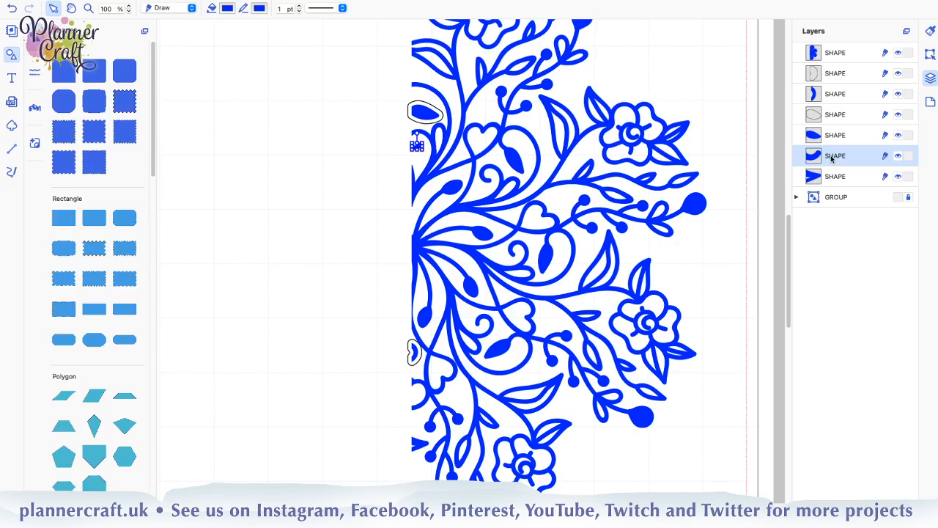
{"action": "left_click", "coordinate": [930, 55]}
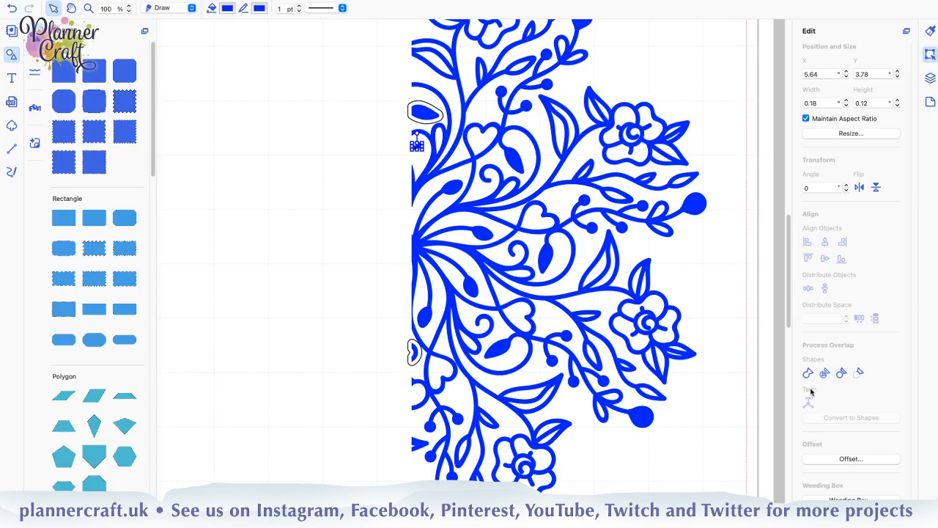
{"action": "left_click", "coordinate": [844, 459]}
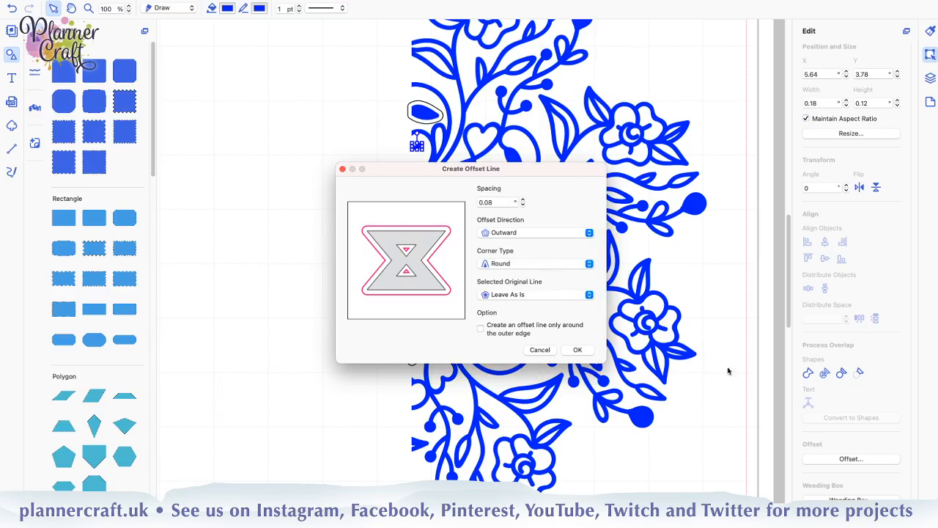
{"action": "left_click", "coordinate": [572, 351]}
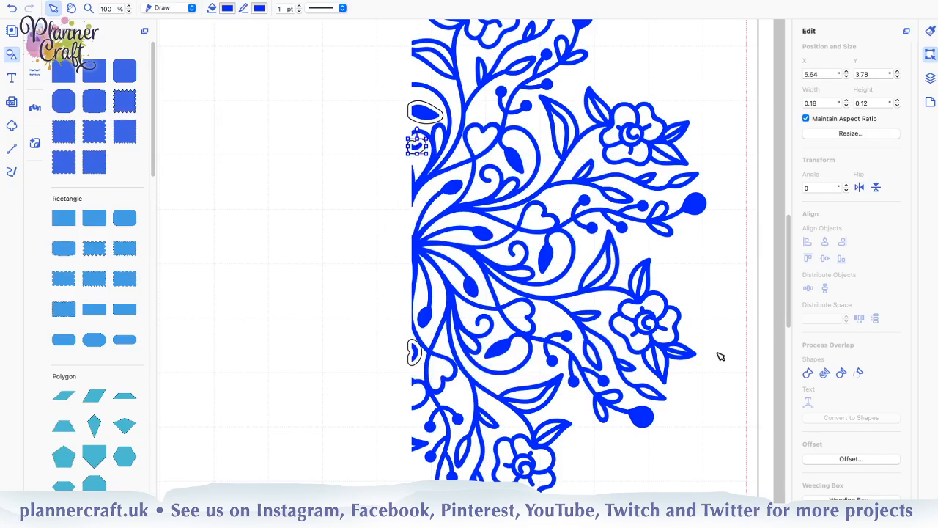
{"action": "left_click", "coordinate": [930, 77]}
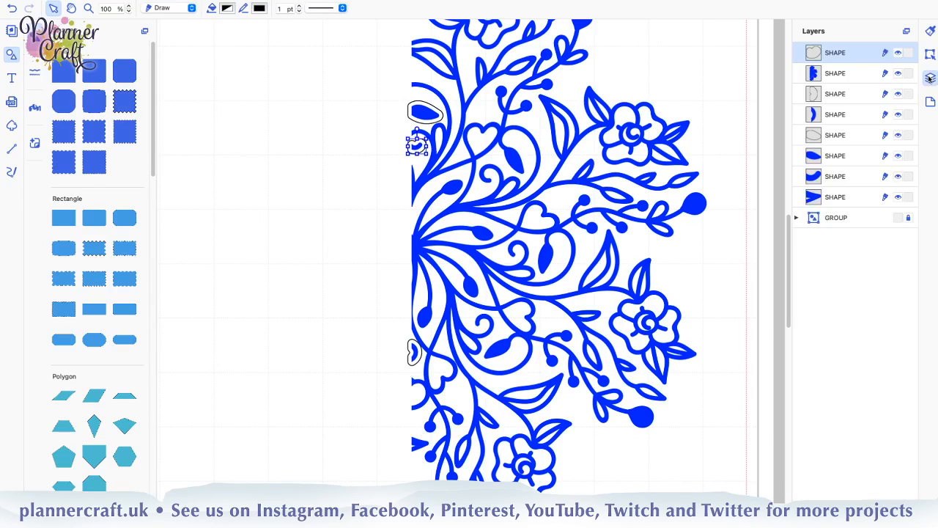
{"action": "left_click", "coordinate": [838, 199]}
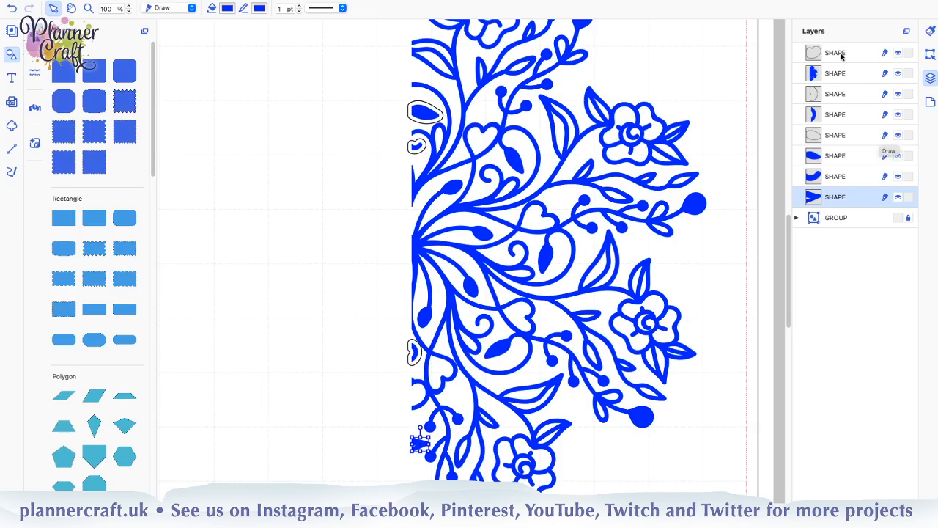
{"action": "left_click_drag", "start_coordinate": [839, 53], "coordinate": [833, 171]}
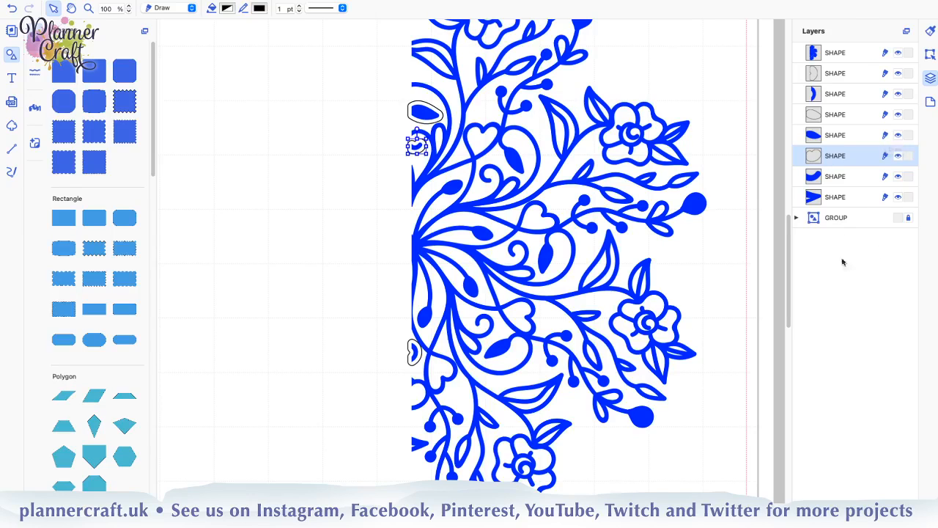
Create a 0.08" outward, round-cornered offset line around the triangular fragment on the lower cut edge
{"action": "left_click", "coordinate": [841, 202]}
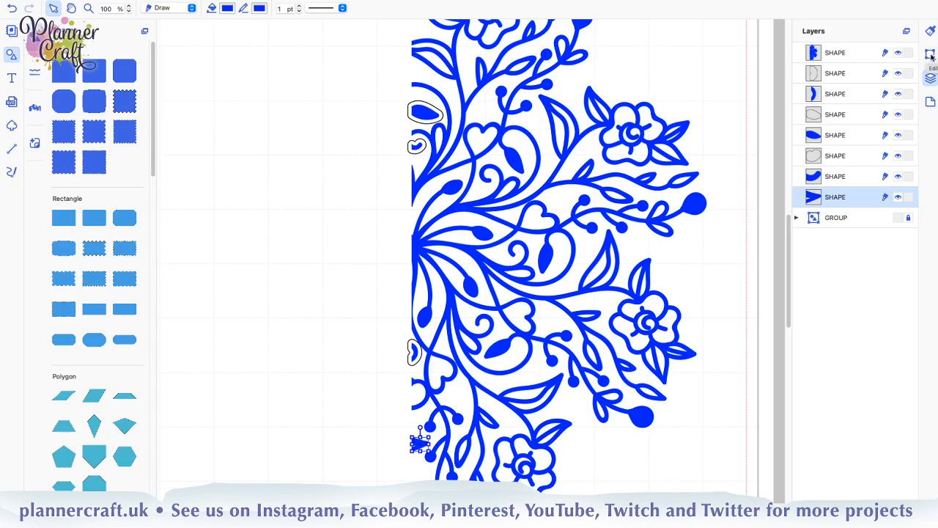
{"action": "left_click", "coordinate": [931, 54]}
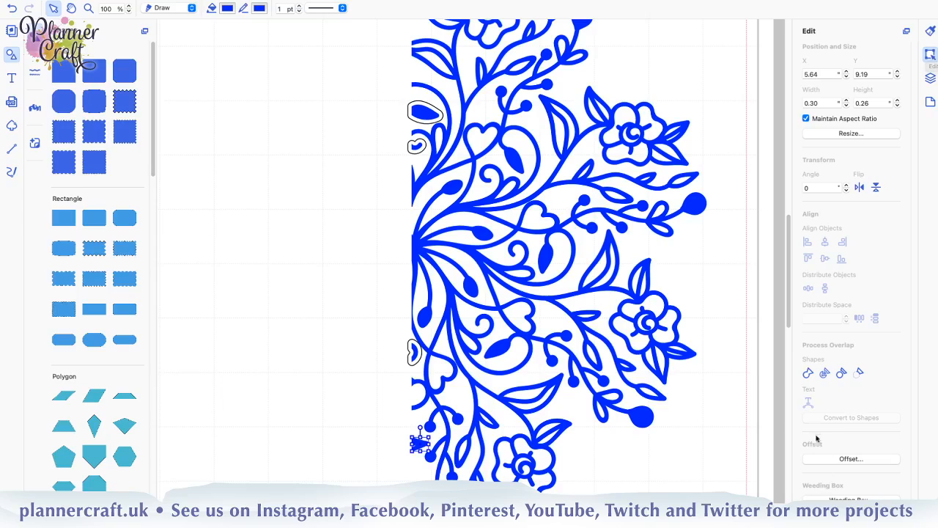
{"action": "left_click", "coordinate": [850, 459]}
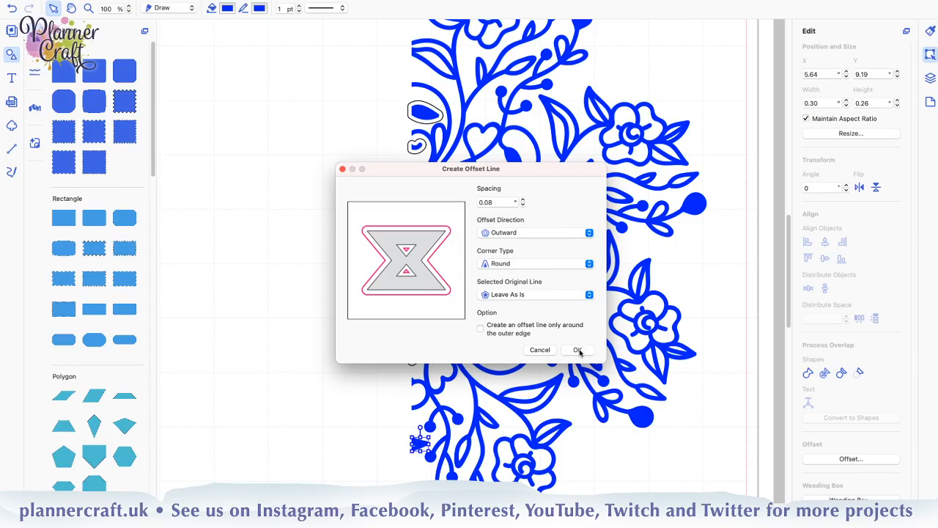
{"action": "left_click", "coordinate": [579, 351]}
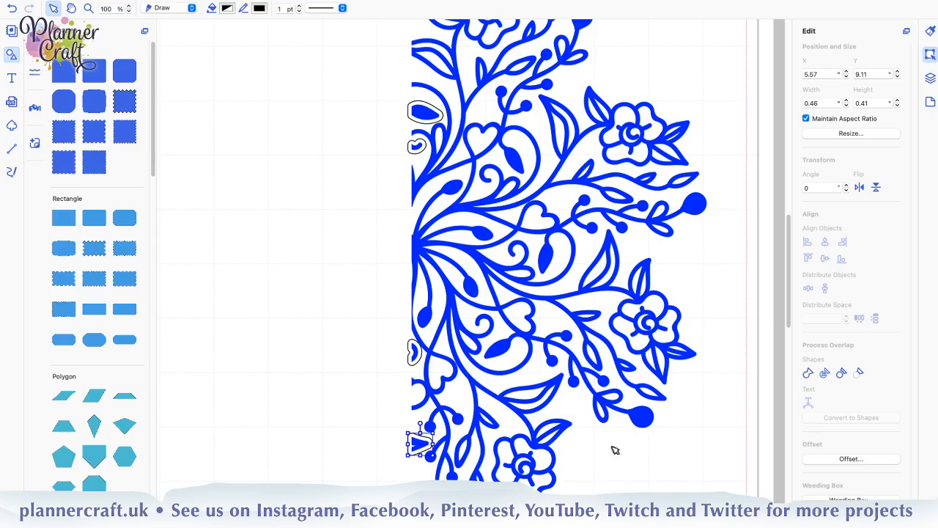
{"action": "left_click", "coordinate": [645, 420]}
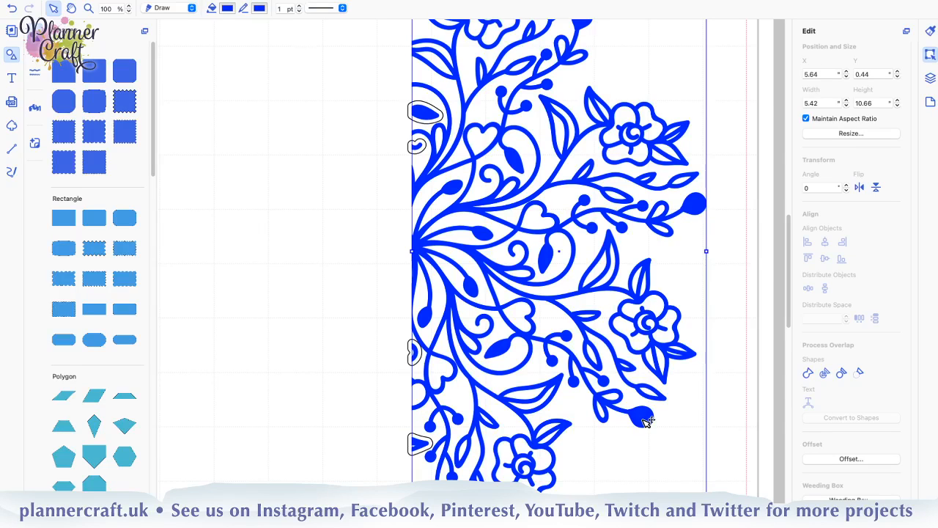
{"action": "left_click", "coordinate": [825, 373]}
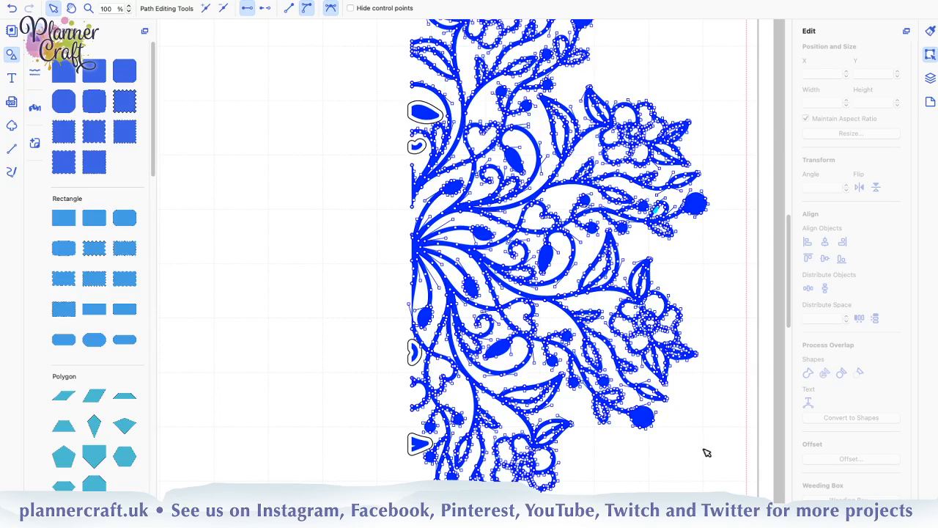
{"action": "left_click", "coordinate": [579, 440]}
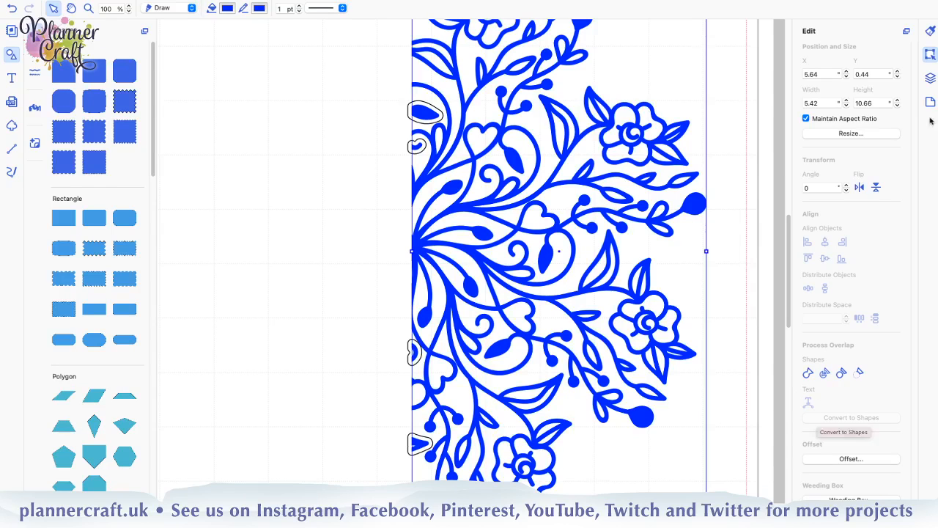
{"action": "left_click", "coordinate": [931, 79]}
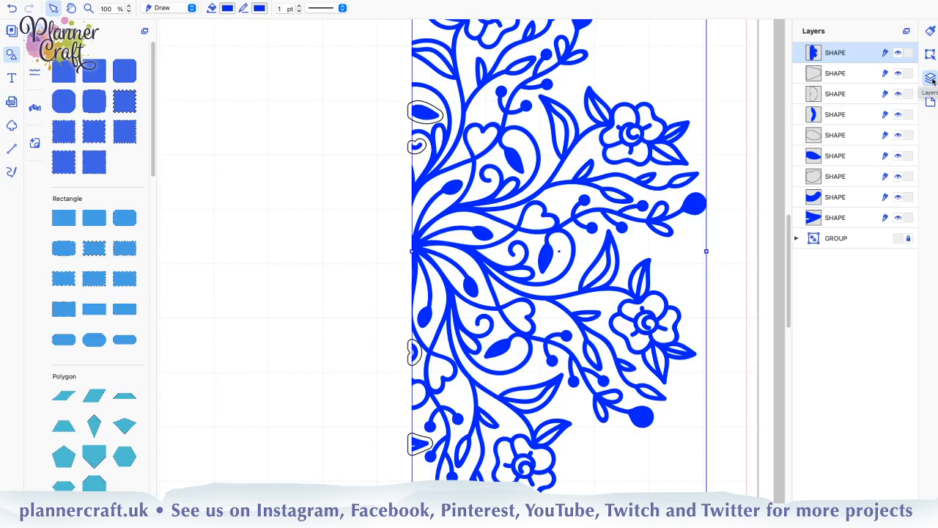
{"action": "left_click", "coordinate": [930, 54]}
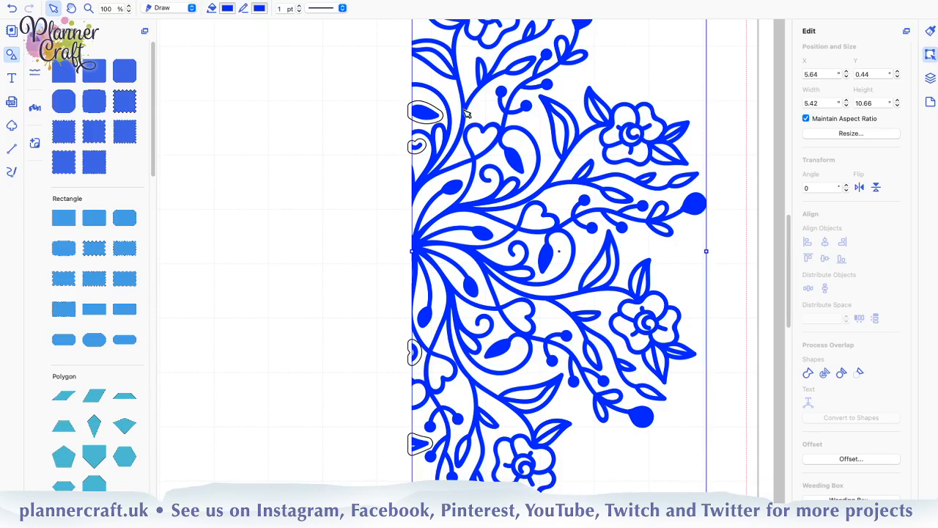
Try a 0.04" outward, round-cornered offset around the large mandala piece with the outer-edge-only option off, and deselect the piece
{"action": "scroll", "coordinate": [458, 43], "scroll_direction": "down", "scroll_amount": 1}
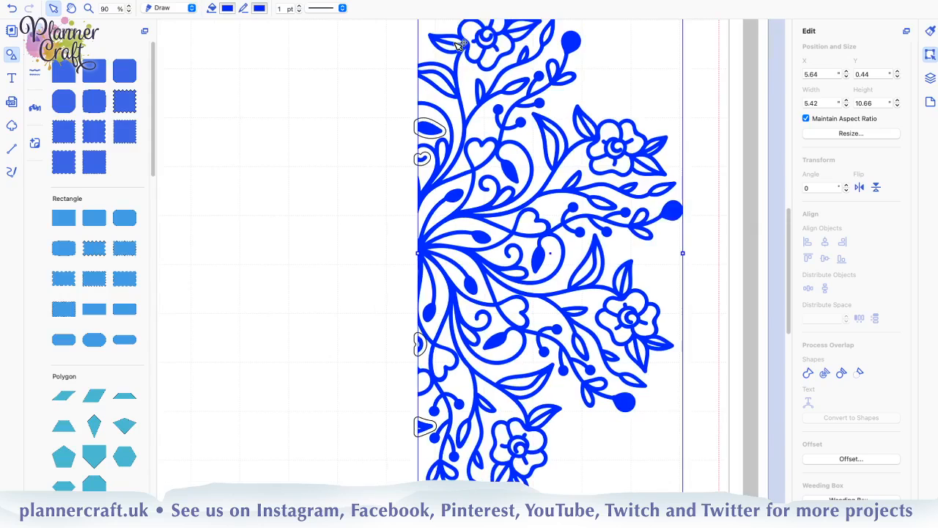
{"action": "scroll", "coordinate": [459, 46], "scroll_direction": "down", "scroll_amount": 1}
{"action": "scroll", "coordinate": [457, 46], "scroll_direction": "down", "scroll_amount": 1}
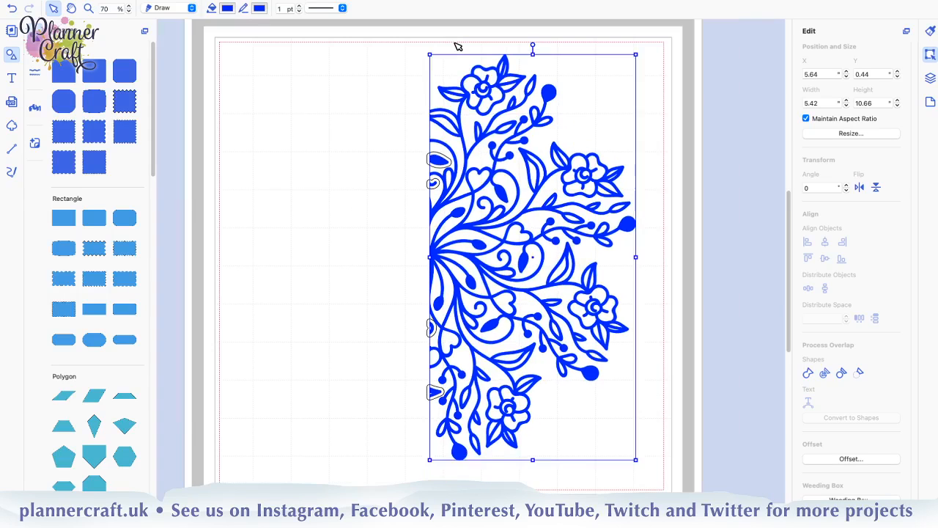
{"action": "scroll", "coordinate": [457, 46], "scroll_direction": "down", "scroll_amount": 1}
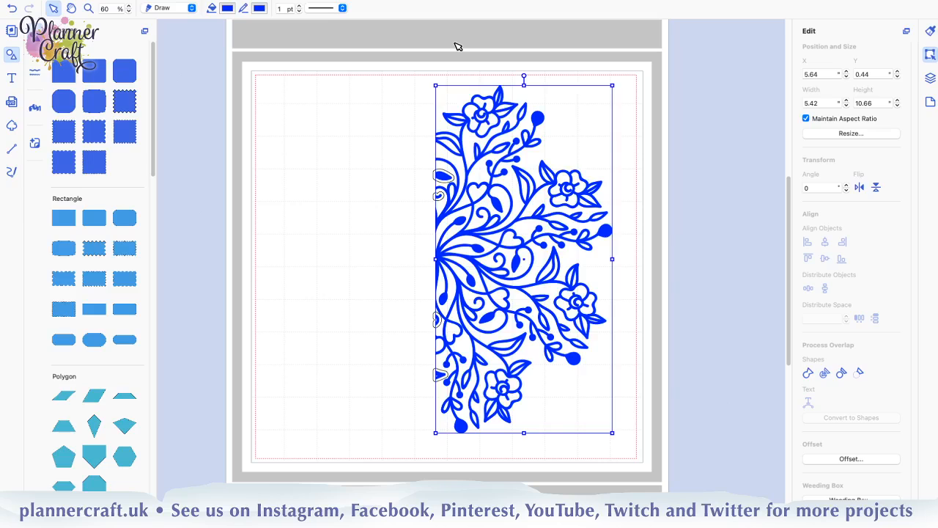
{"action": "left_click", "coordinate": [869, 459]}
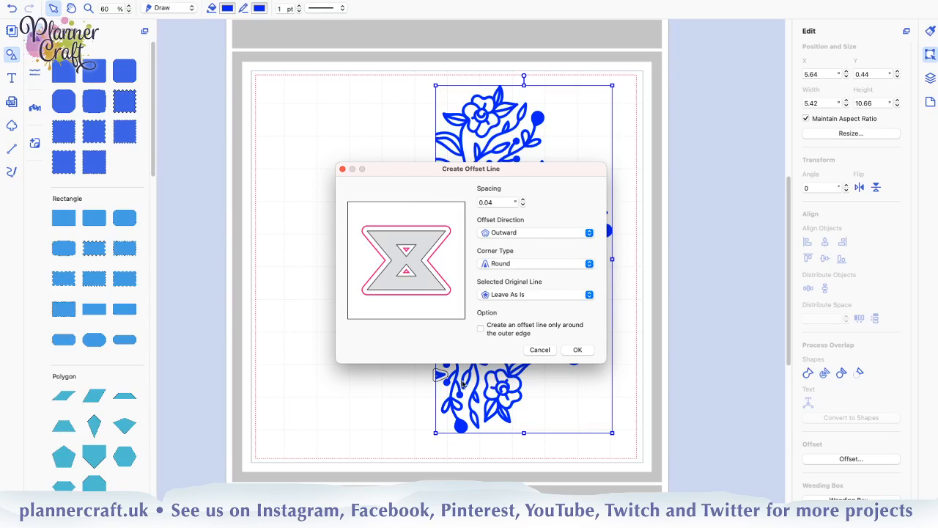
{"action": "left_click", "coordinate": [576, 350]}
{"action": "left_click", "coordinate": [570, 300]}
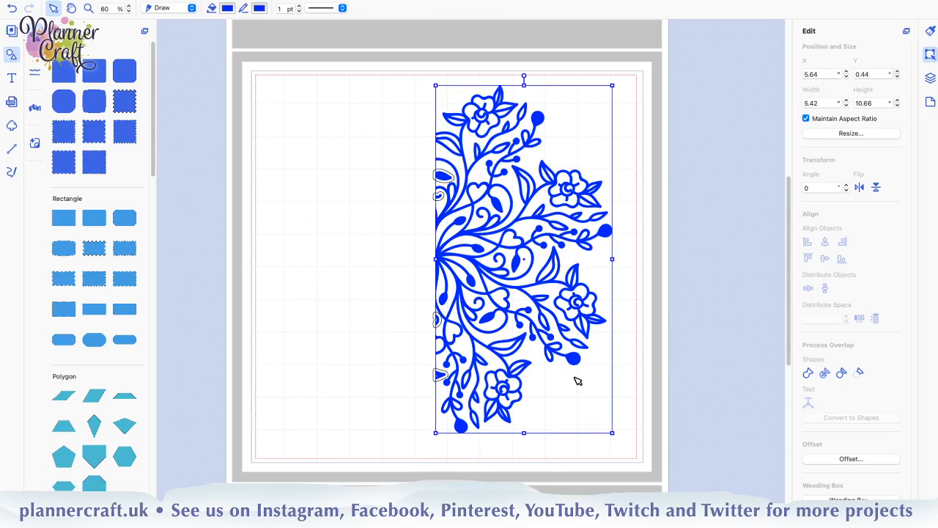
{"action": "left_click", "coordinate": [635, 359]}
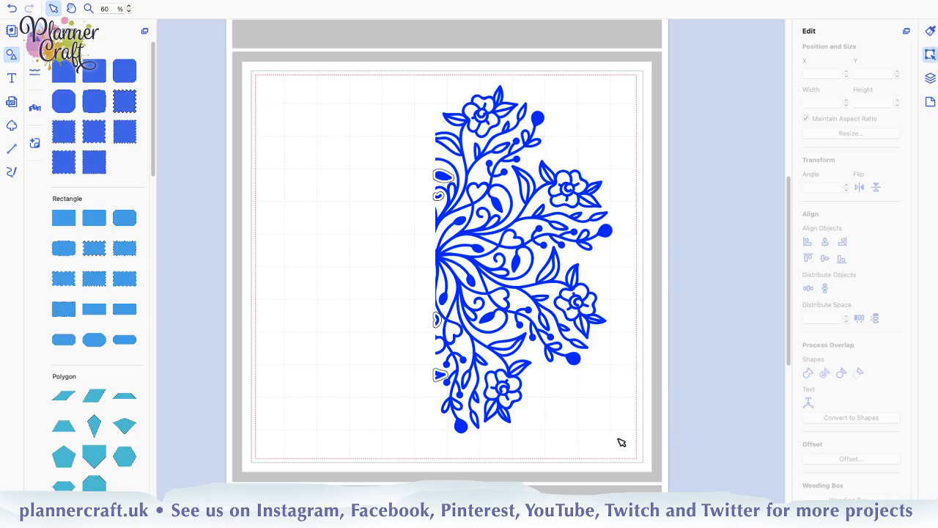
Try to weld the large mandala piece, and deselect it
{"action": "left_click", "coordinate": [461, 427]}
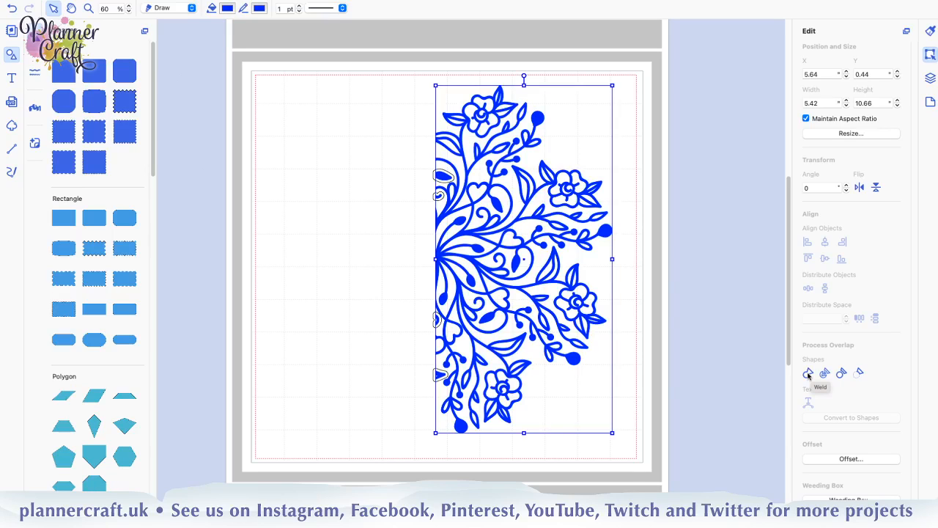
{"action": "left_click", "coordinate": [808, 373]}
{"action": "left_click", "coordinate": [711, 246]}
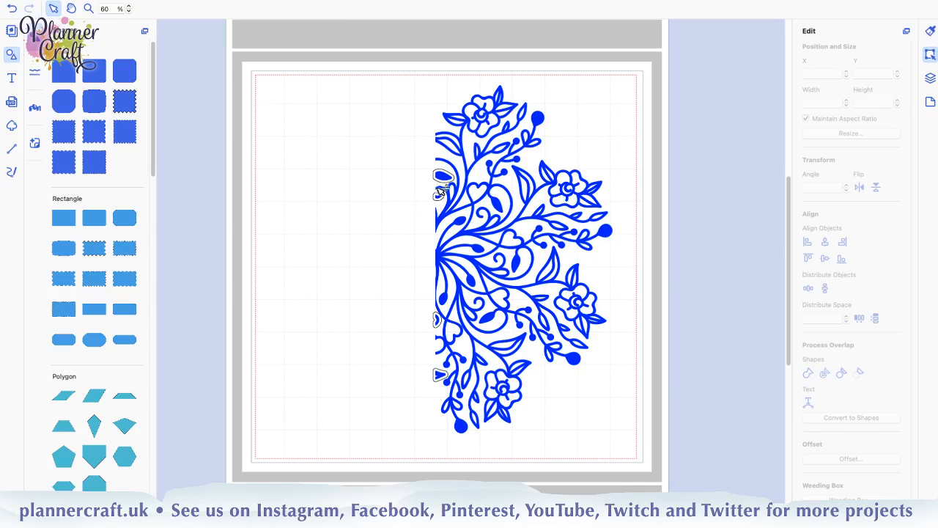
Delete the four offset outlines around the small fragments, keeping only the blue mandala shapes and the locked group
{"action": "left_click", "coordinate": [931, 78]}
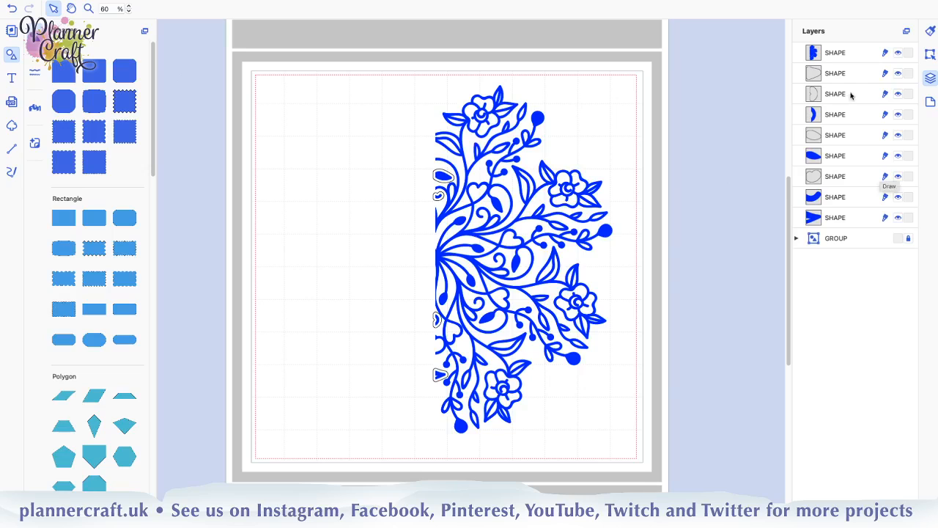
{"action": "left_click", "coordinate": [851, 80]}
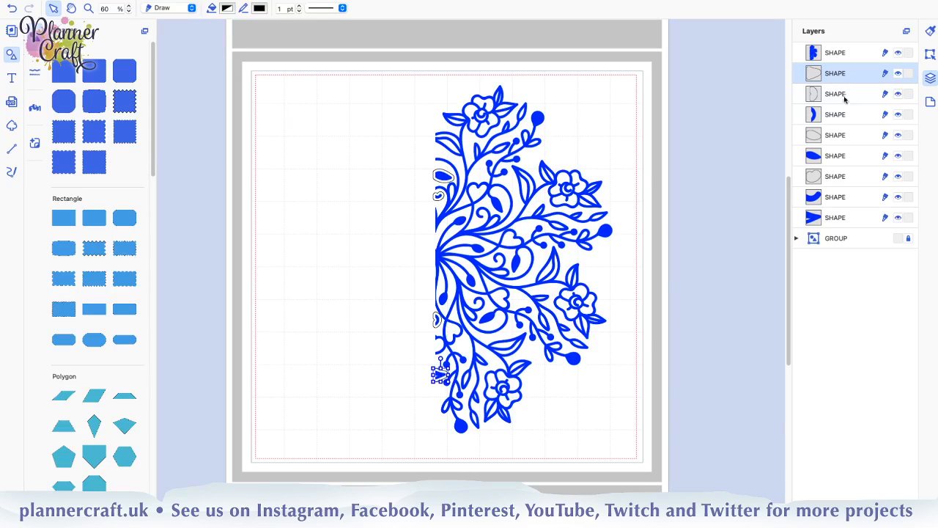
{"action": "left_click", "coordinate": [844, 96], "text": "ctrl"}
{"action": "left_click", "coordinate": [837, 136], "text": "ctrl"}
{"action": "left_click", "coordinate": [834, 177], "text": "ctrl"}
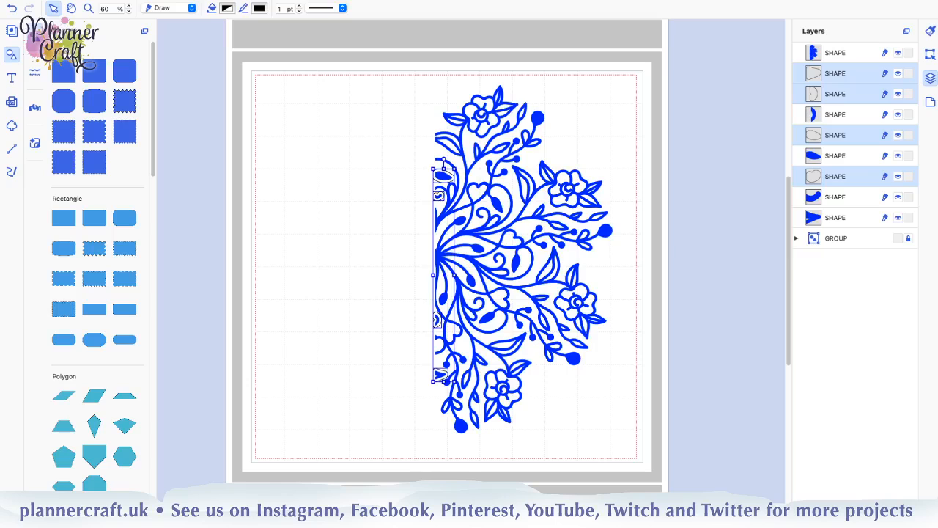
{"action": "key", "text": "Delete"}
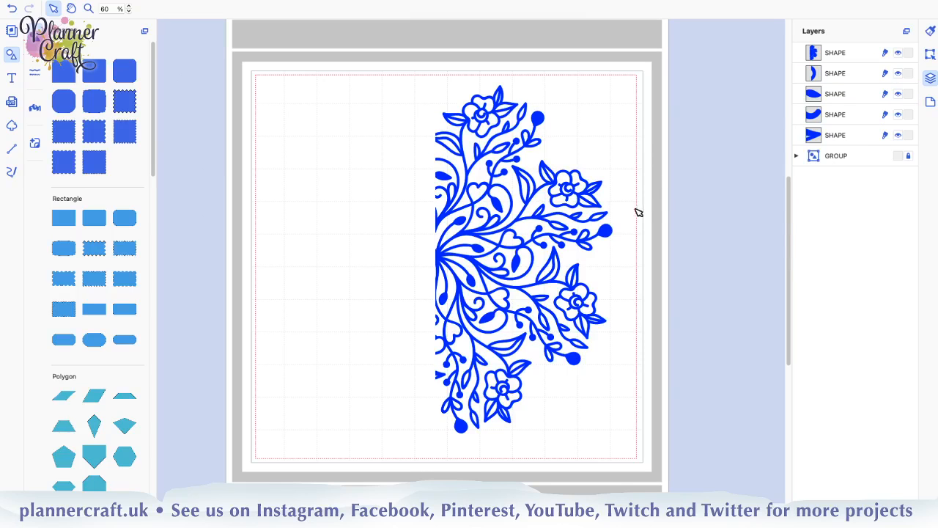
{"action": "left_click", "coordinate": [849, 136]}
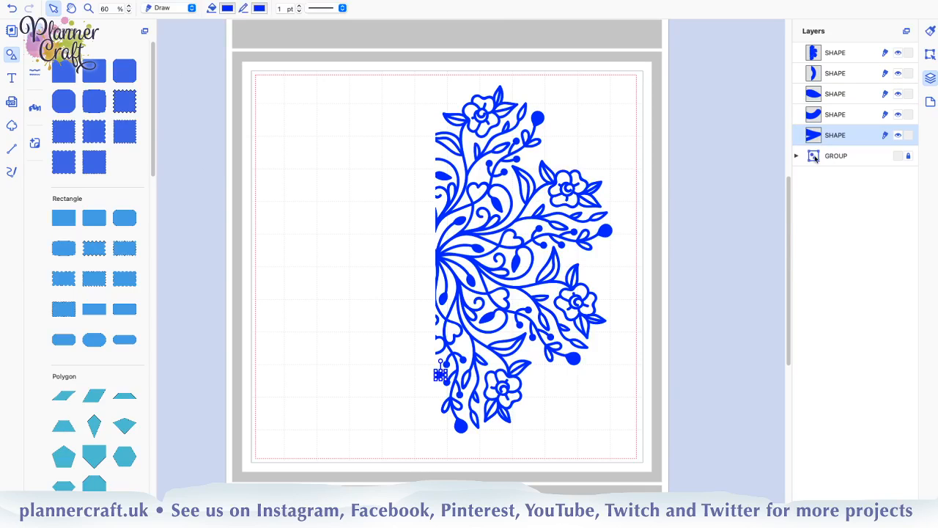
{"action": "left_click", "coordinate": [694, 191]}
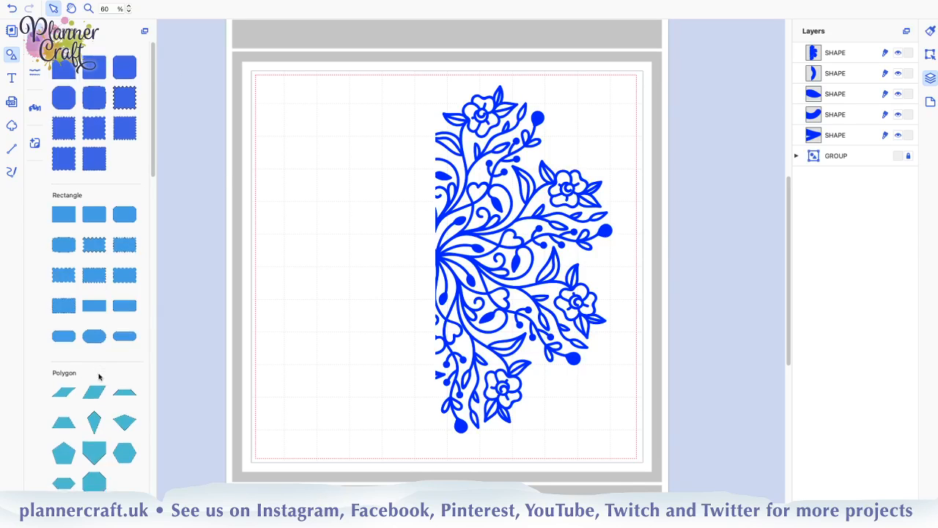
Add a half-circle shape, rotate it a quarter turn clockwise, and place its straight side along the upper part of the mandala's cut edge
{"action": "scroll", "coordinate": [100, 373], "scroll_direction": "down", "scroll_amount": 3}
{"action": "scroll", "coordinate": [100, 373], "scroll_direction": "down", "scroll_amount": 3}
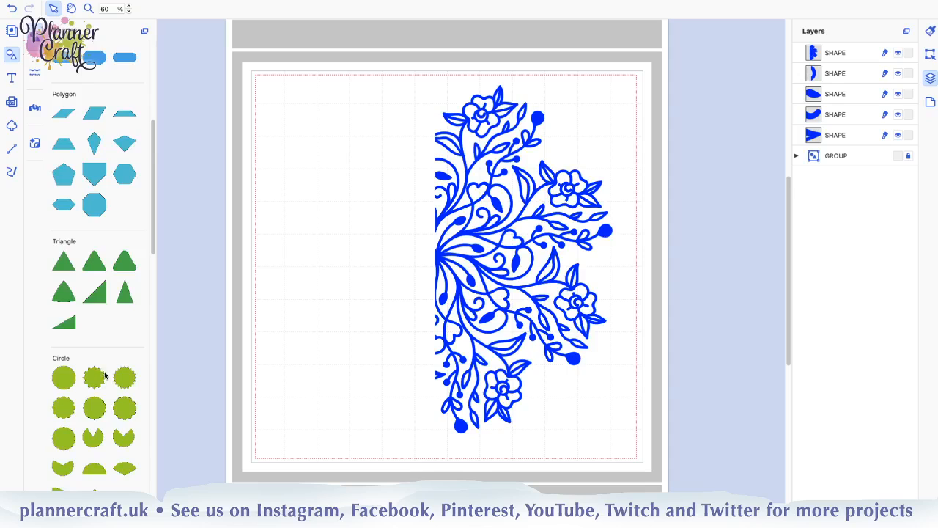
{"action": "scroll", "coordinate": [105, 375], "scroll_direction": "down", "scroll_amount": 3}
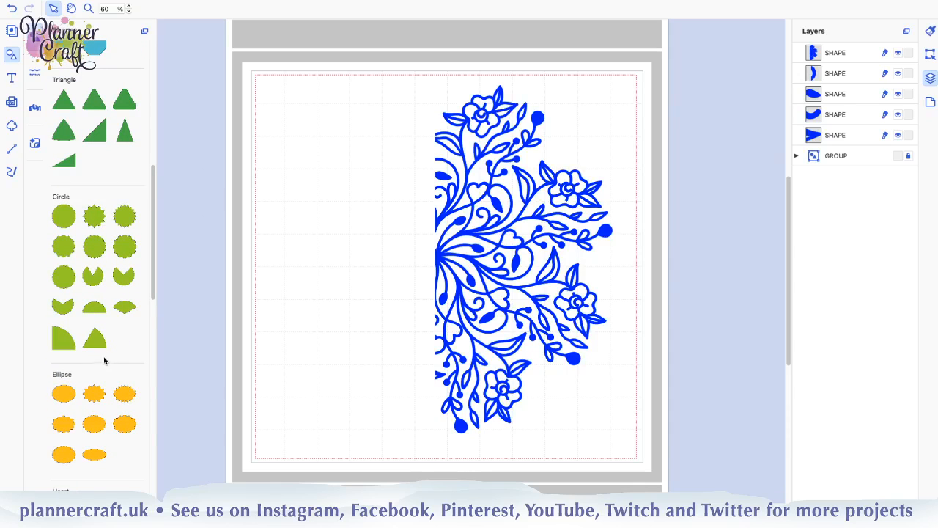
{"action": "left_click", "coordinate": [94, 307]}
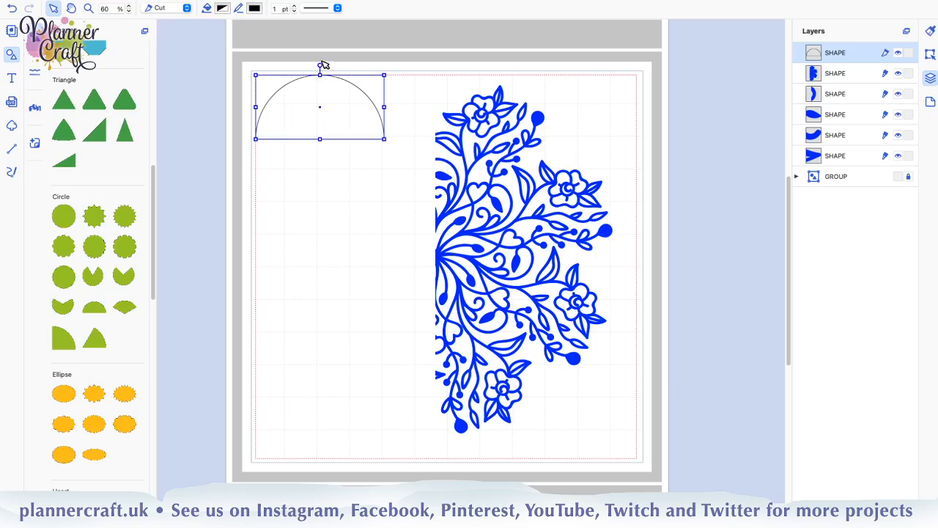
{"action": "left_click_drag", "start_coordinate": [318, 66], "coordinate": [433, 115]}
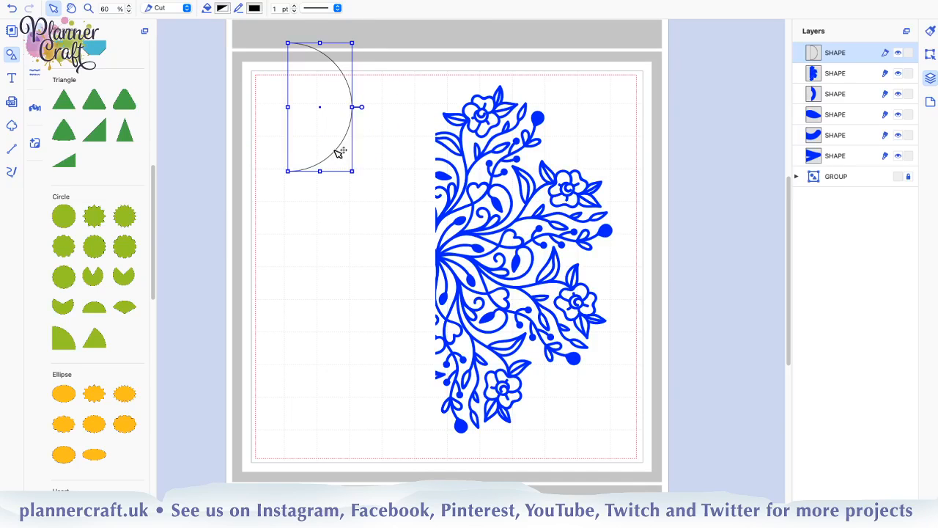
{"action": "left_click_drag", "start_coordinate": [337, 153], "coordinate": [479, 195]}
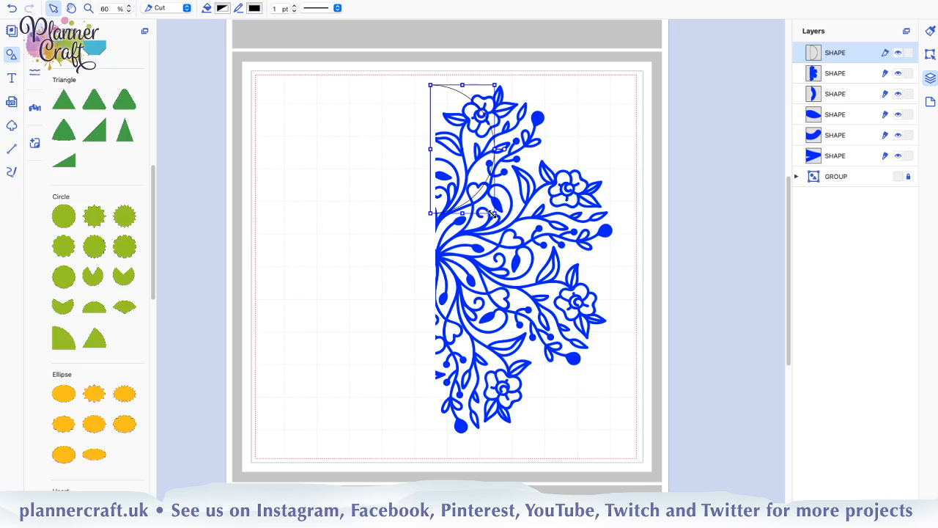
Enlarge the half circle to span the full height of the mandala, and nudge it up to centre it vertically around the design
{"action": "left_click_drag", "start_coordinate": [494, 214], "coordinate": [649, 463]}
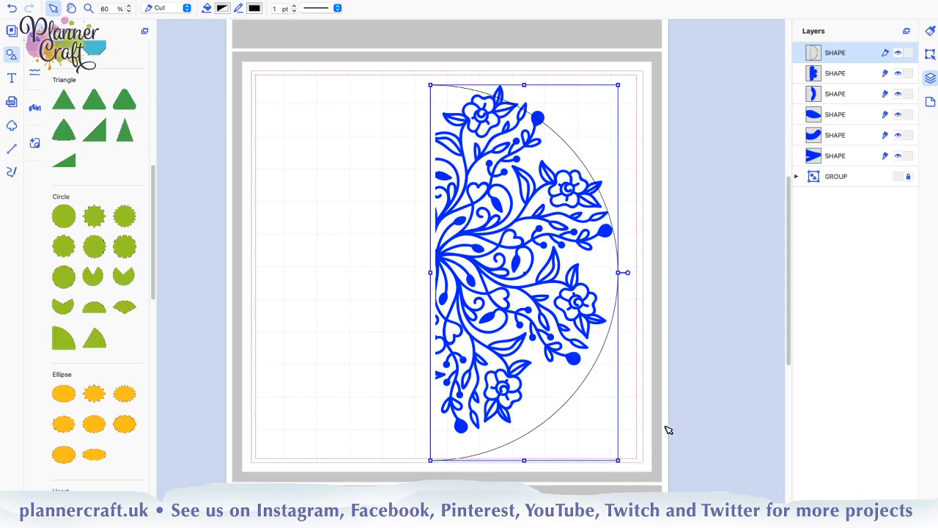
{"action": "key", "text": "Up"}
{"action": "key", "text": "Up"}
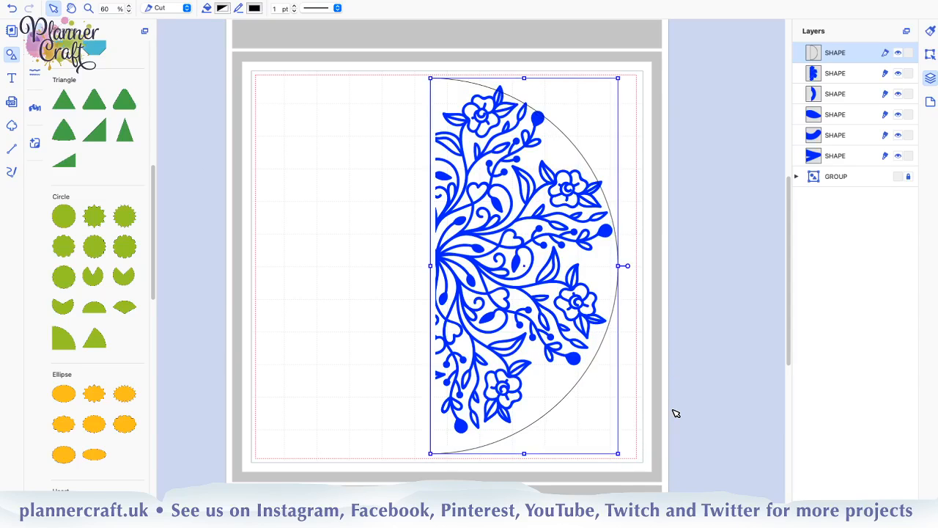
{"action": "key", "text": "Up"}
{"action": "key", "text": "Up"}
{"action": "key", "text": "Up"}
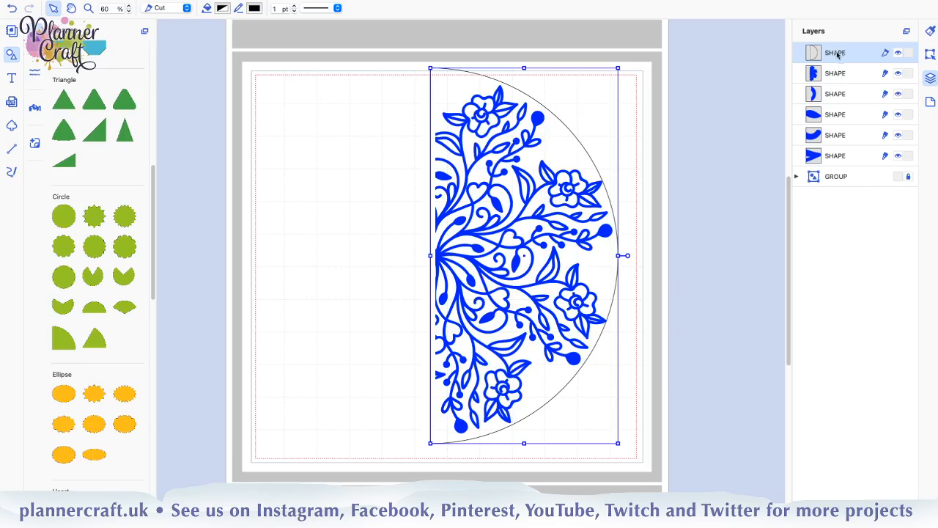
Order the half circle below the five blue shapes and above the locked group, and enlarge it slightly toward its upper outer corner
{"action": "left_click_drag", "start_coordinate": [837, 54], "coordinate": [817, 168]}
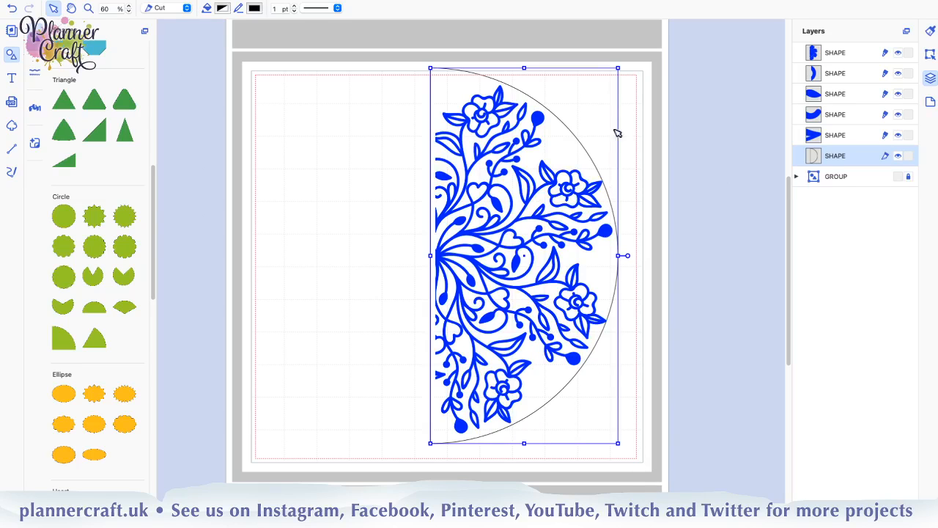
{"action": "left_click_drag", "start_coordinate": [622, 64], "coordinate": [625, 59]}
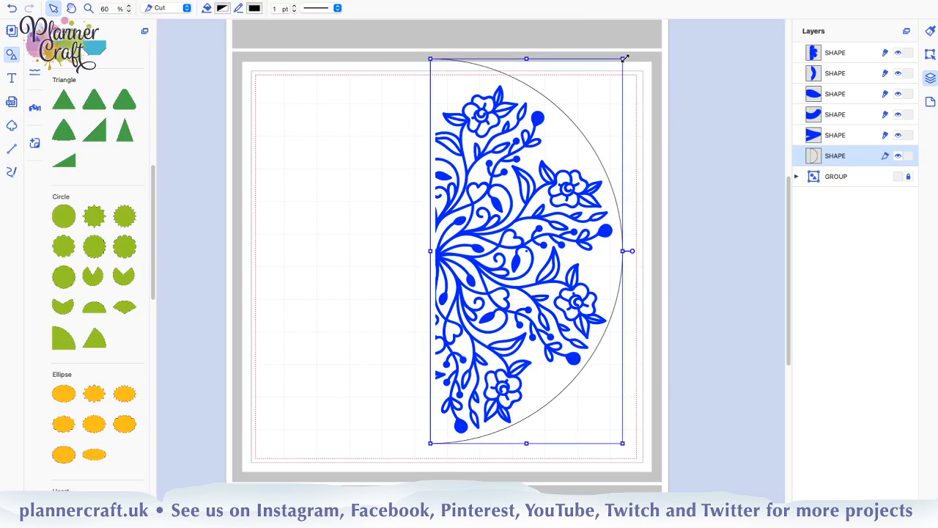
Group the five blue mandala shapes and collapse the group in the layer list
{"action": "left_click", "coordinate": [846, 134]}
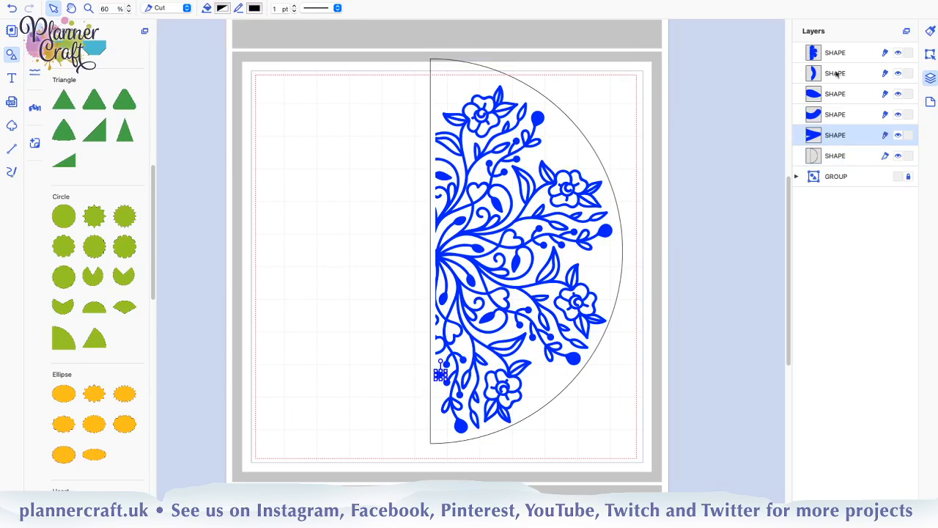
{"action": "left_click", "coordinate": [850, 52], "text": "shift"}
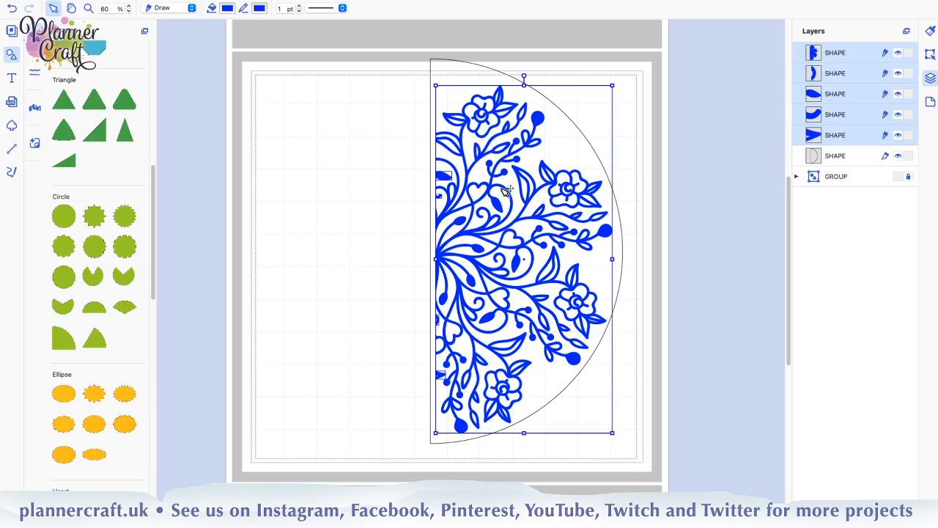
{"action": "key", "text": "super+g"}
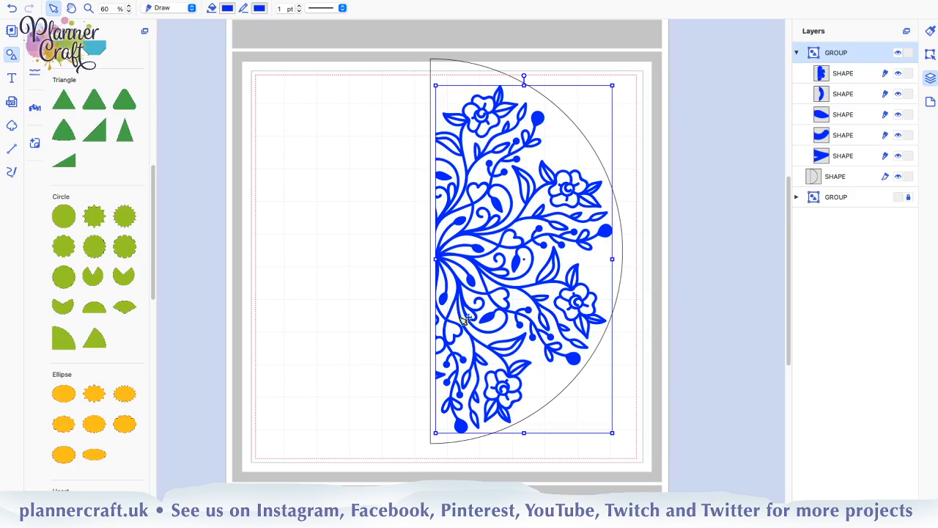
{"action": "left_click", "coordinate": [796, 54]}
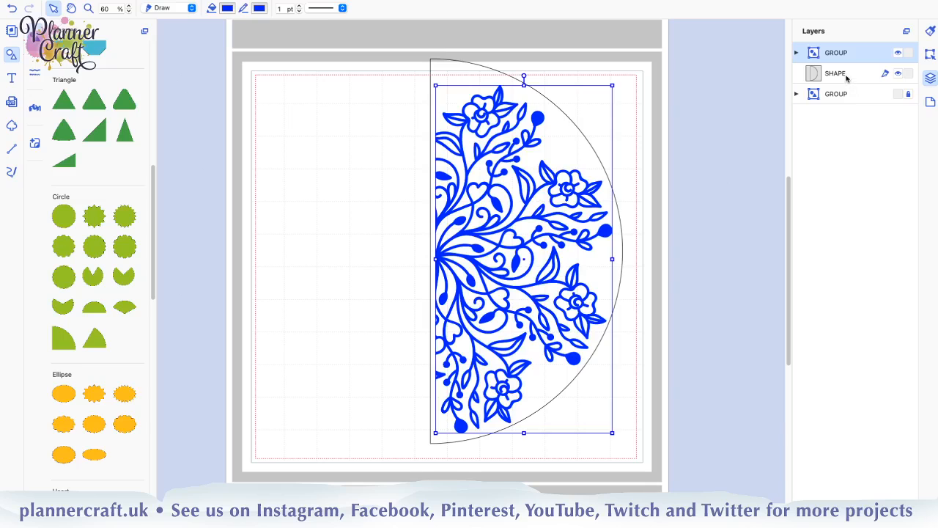
Nudge the half circle down to even out the margins above and below the grouped mandala
{"action": "left_click", "coordinate": [651, 399]}
{"action": "left_click", "coordinate": [858, 76]}
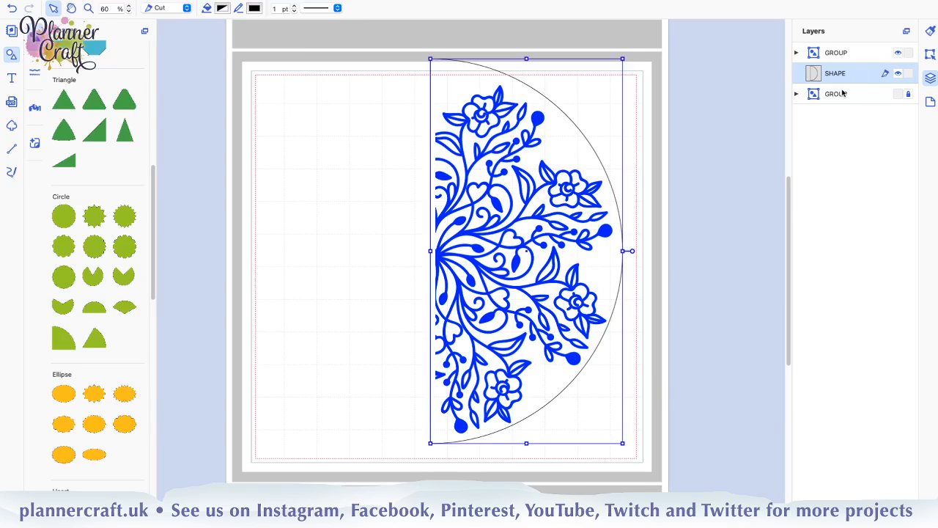
{"action": "key", "text": "Down"}
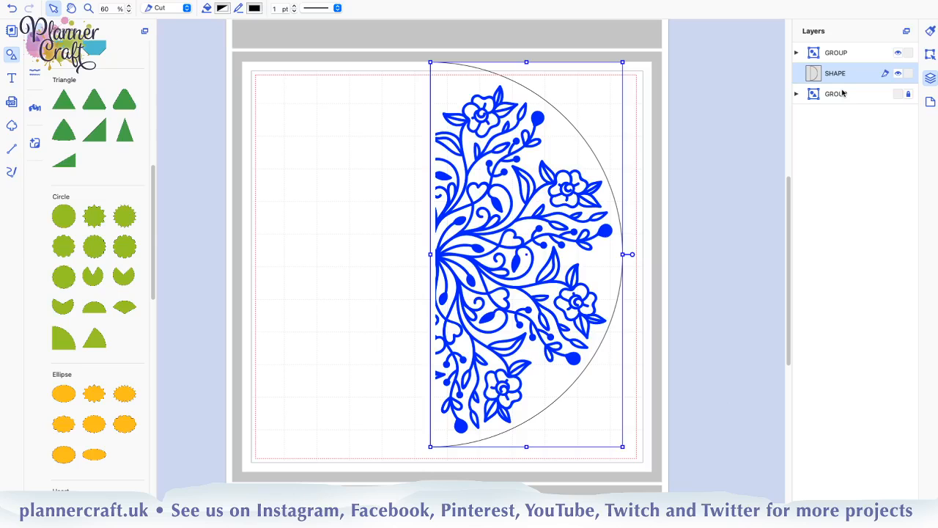
{"action": "key", "text": "Down"}
{"action": "key", "text": "Up"}
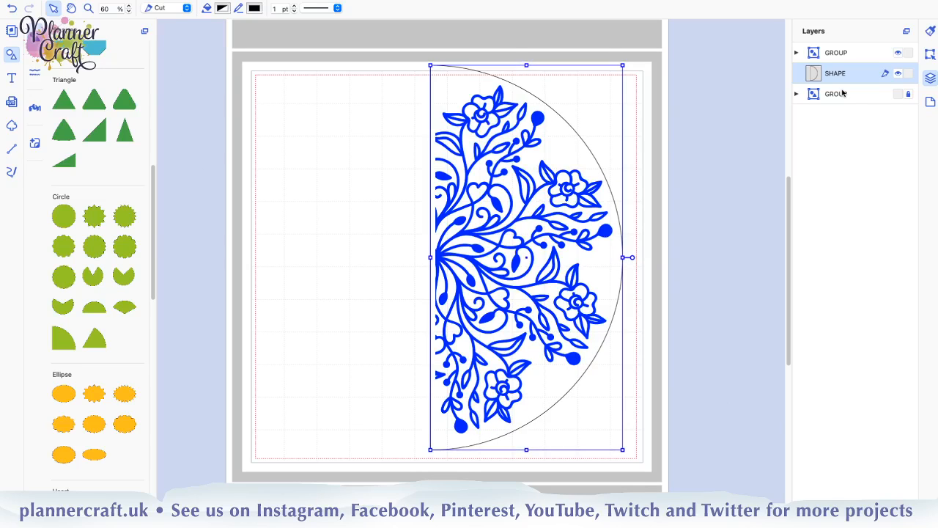
{"action": "key", "text": "Up"}
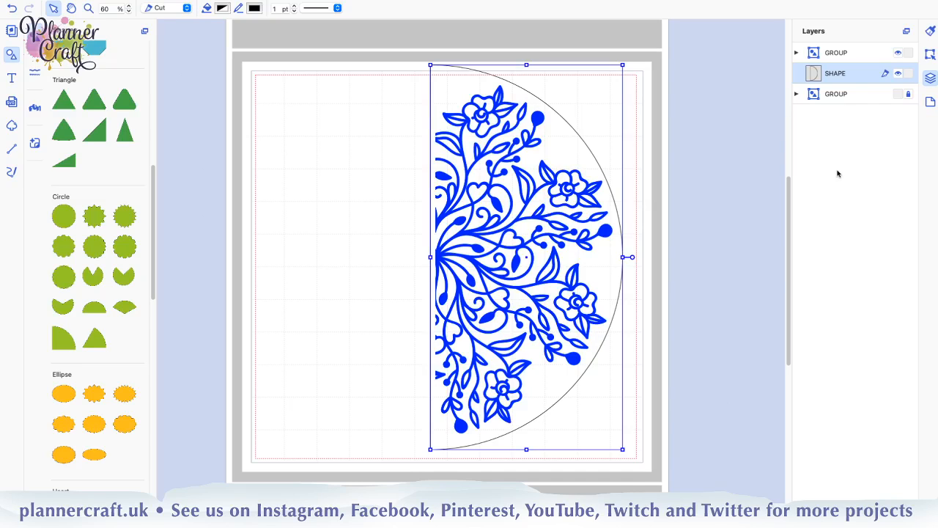
Duplicate the blue mandala group, and with the original hidden, move the copy into the original's position inside the half circle
{"action": "left_click", "coordinate": [861, 58]}
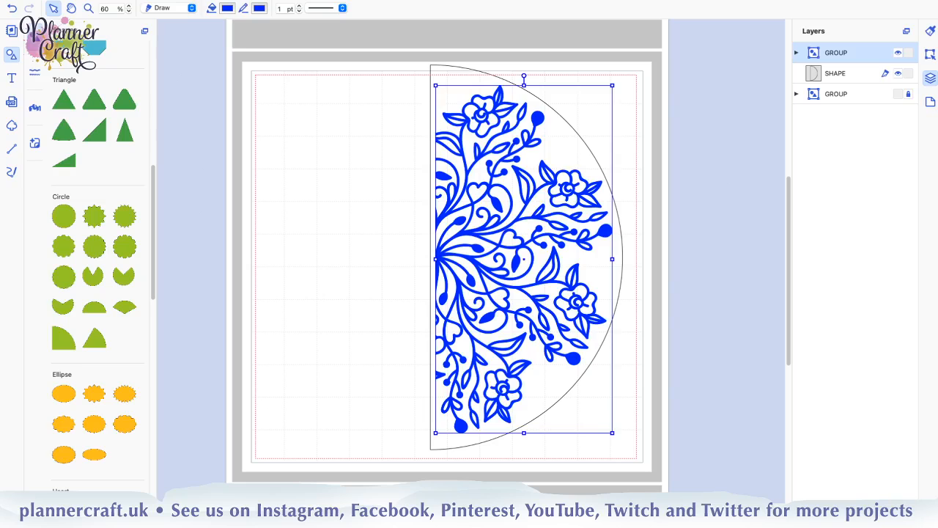
{"action": "key", "text": "super+v"}
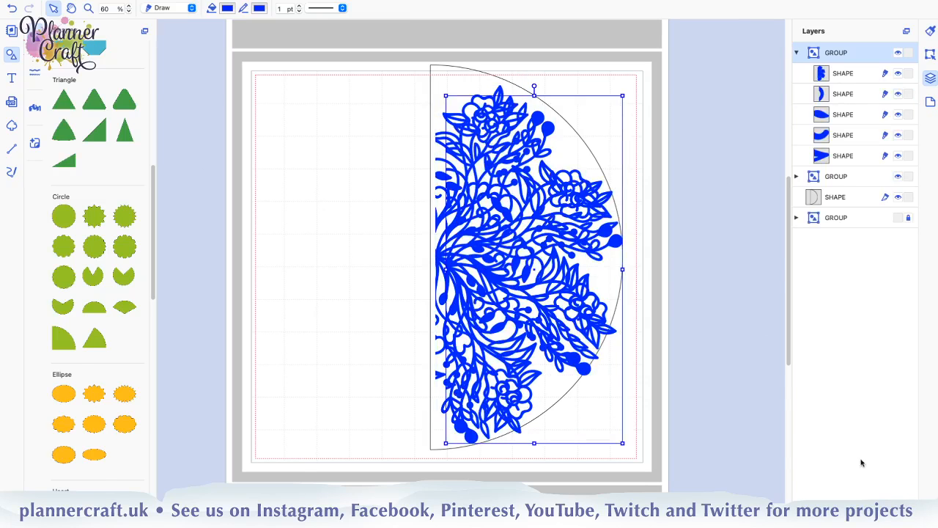
{"action": "left_click", "coordinate": [796, 54]}
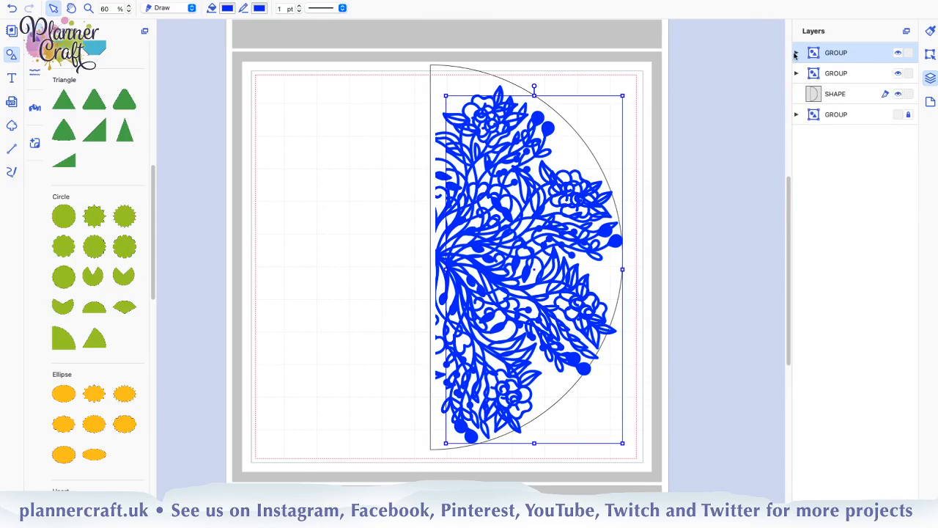
{"action": "left_click", "coordinate": [822, 77]}
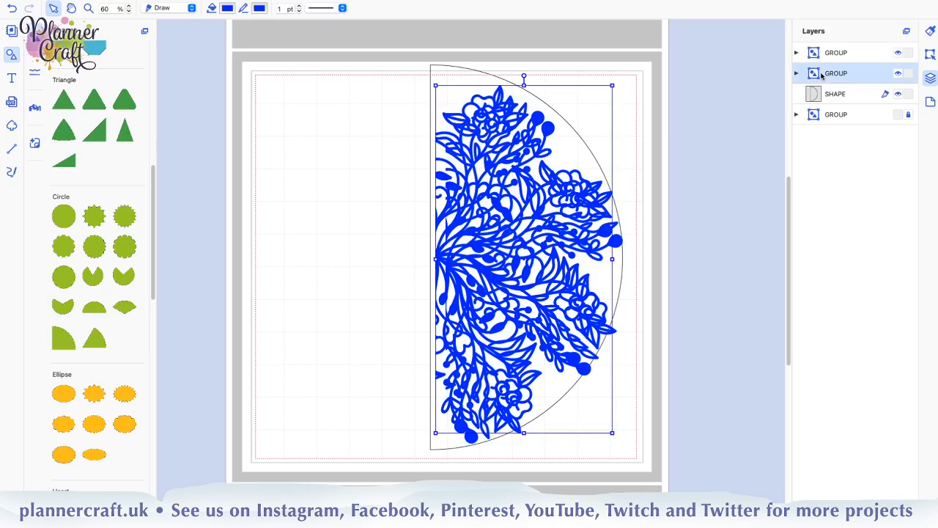
{"action": "left_click", "coordinate": [898, 75]}
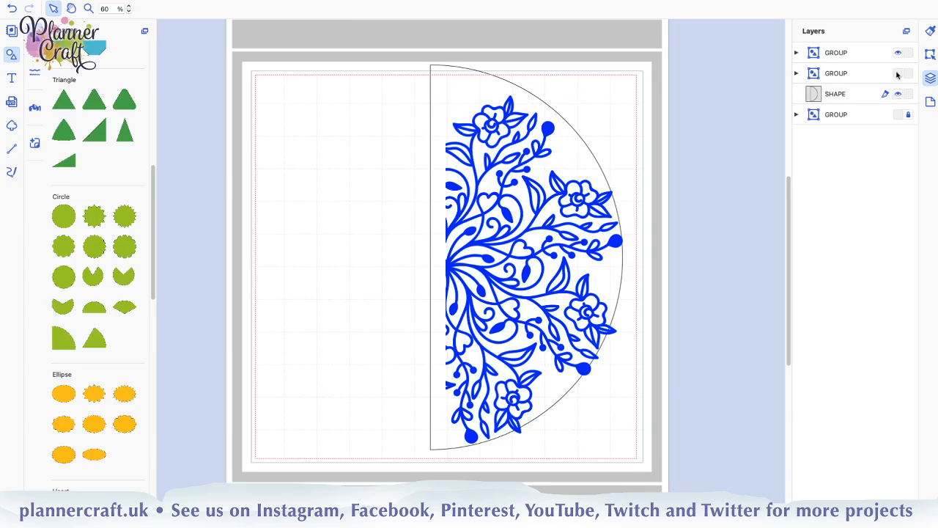
{"action": "left_click", "coordinate": [858, 55]}
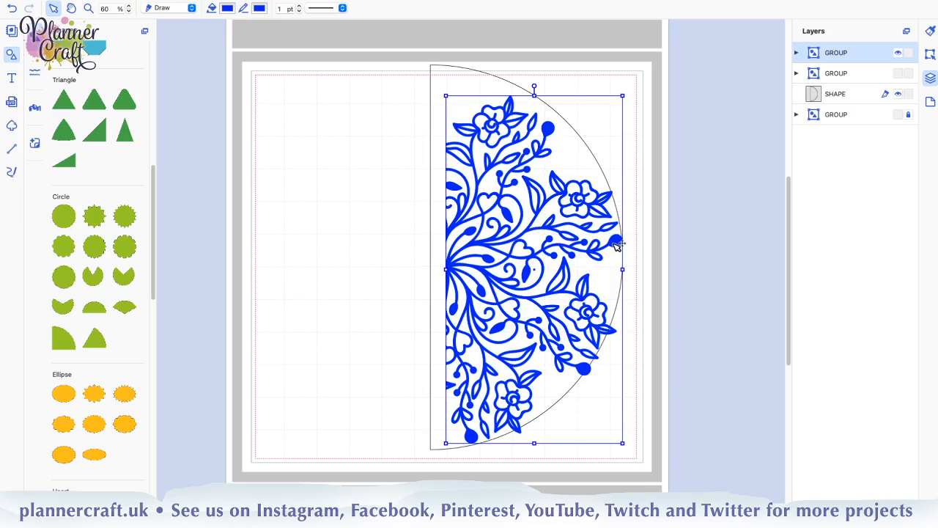
{"action": "left_click_drag", "start_coordinate": [618, 246], "coordinate": [608, 236]}
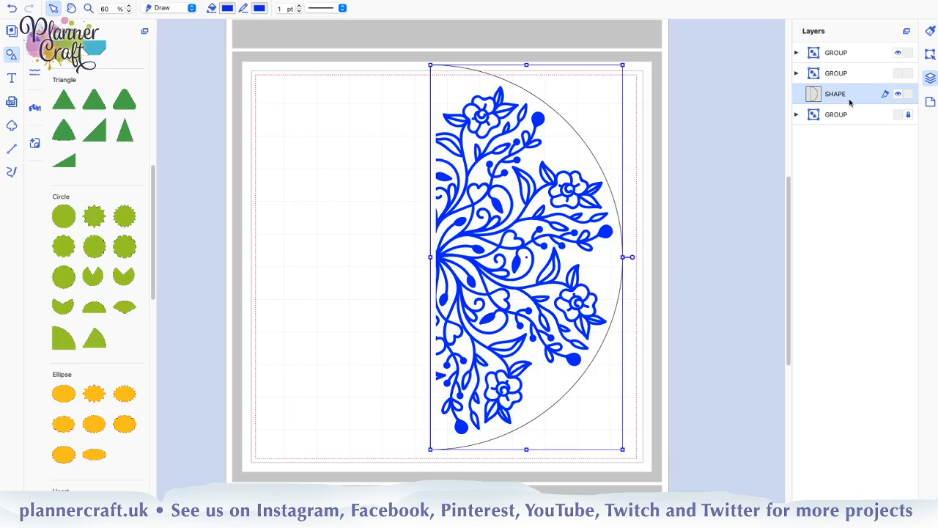
Ungroup the visible mandala copy and select its five shapes together with the half circle
{"action": "left_click", "coordinate": [851, 102]}
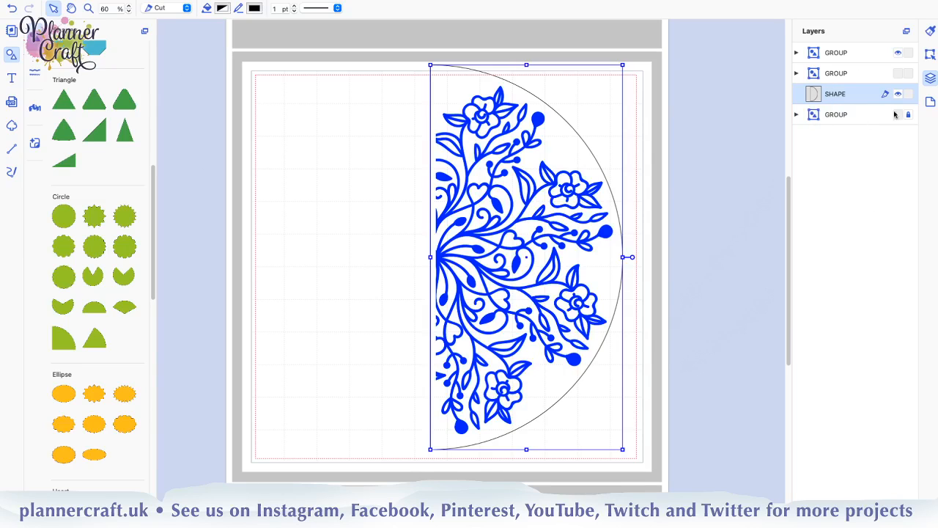
{"action": "left_click", "coordinate": [797, 115]}
{"action": "left_click", "coordinate": [797, 115]}
{"action": "left_click", "coordinate": [836, 54]}
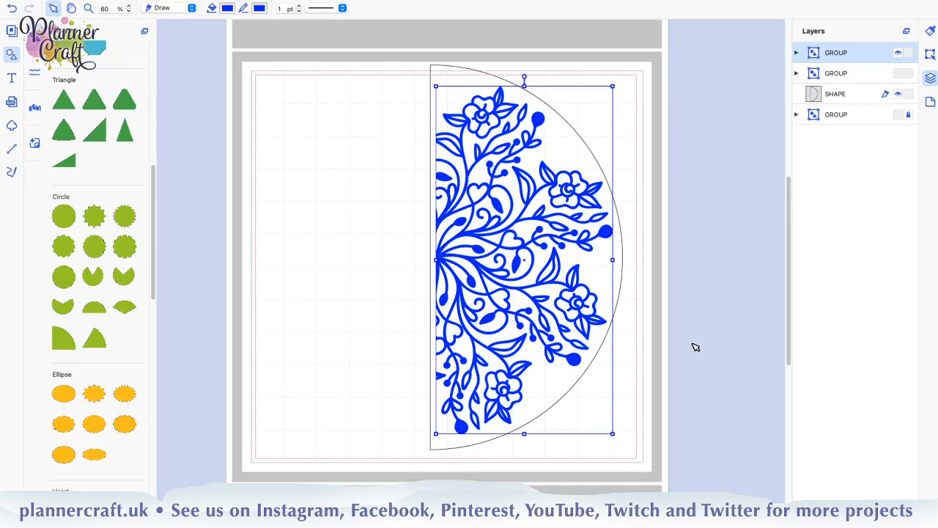
{"action": "key", "text": "ctrl+shift+g"}
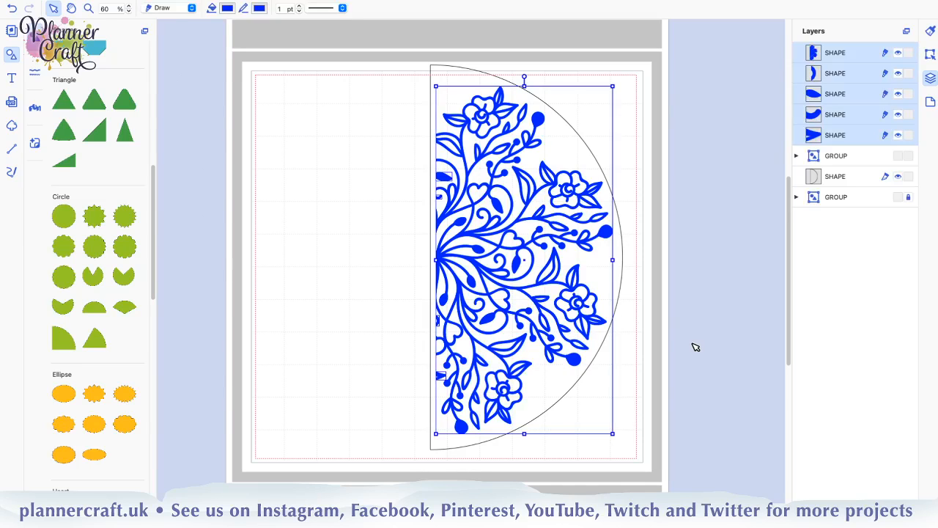
{"action": "left_click", "coordinate": [847, 182], "text": "shift"}
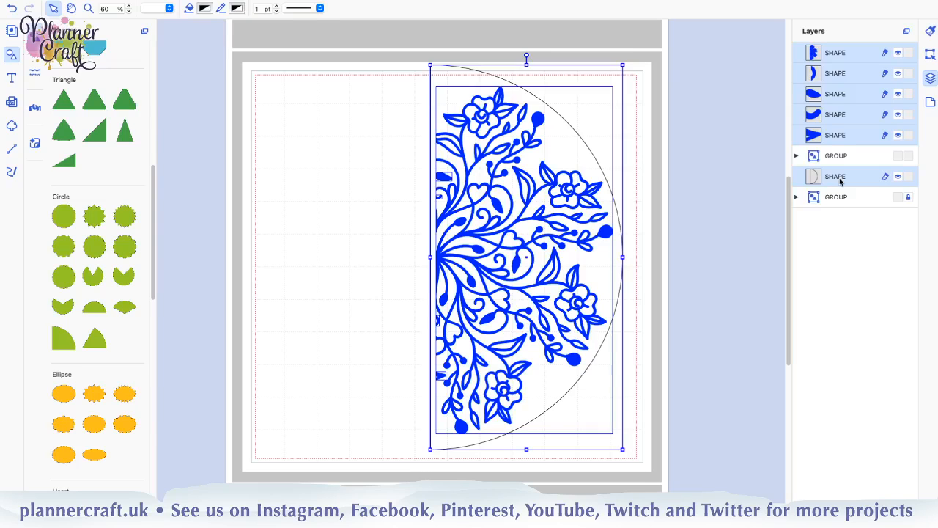
Undo the mandala copying and grouping and the half circle's latest adjustments, and delete the half circle
{"action": "key", "text": "super+z"}
{"action": "key", "text": "super+z"}
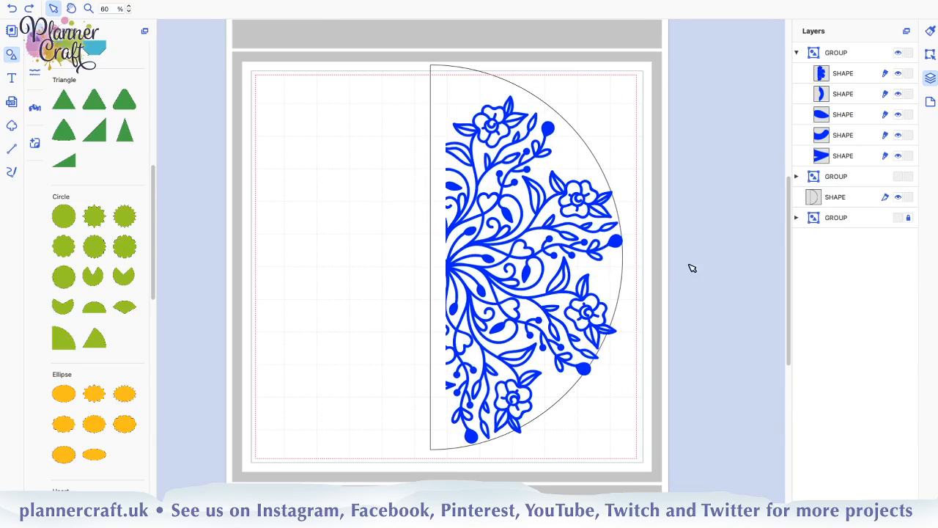
{"action": "key", "text": "super+z"}
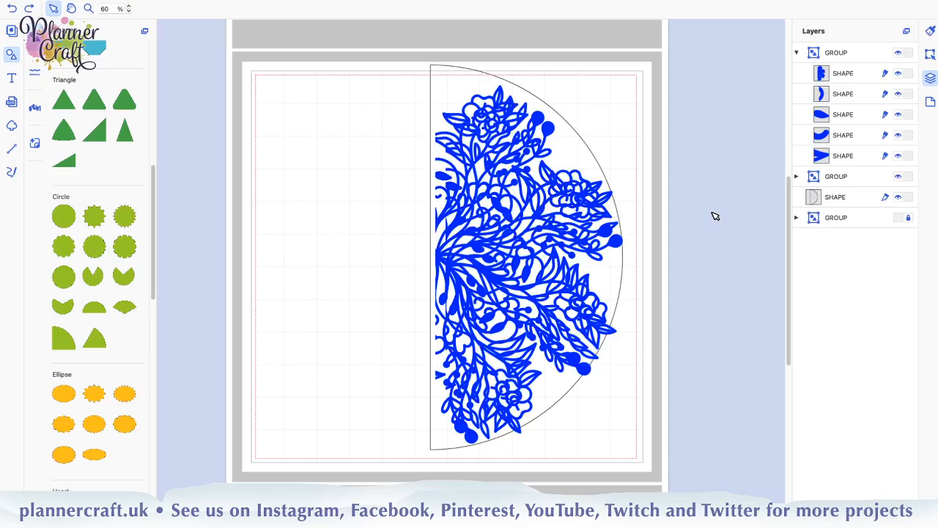
{"action": "key", "text": "super+z"}
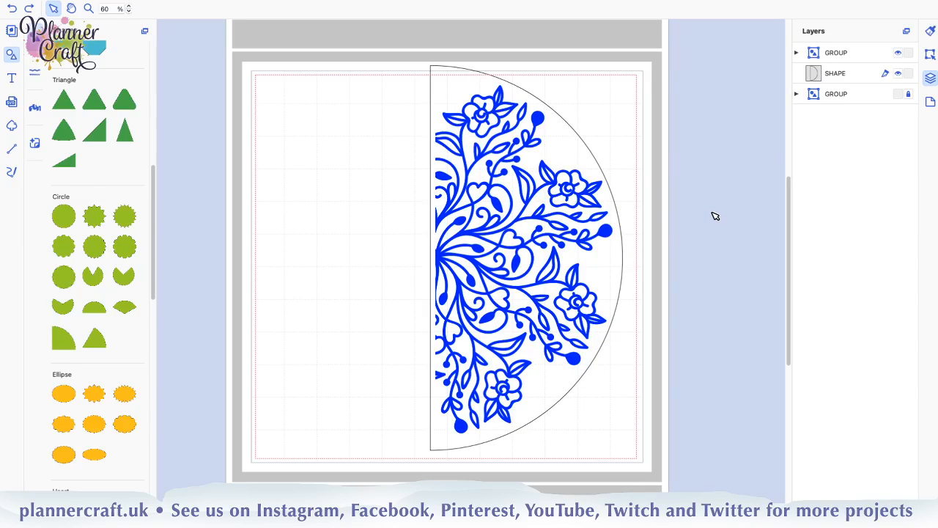
{"action": "key", "text": "super+z"}
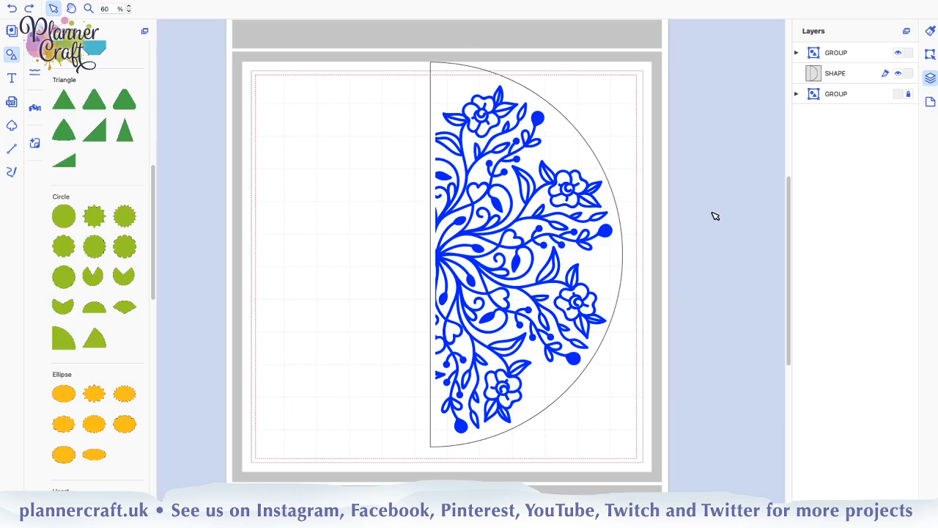
{"action": "key", "text": "super+z"}
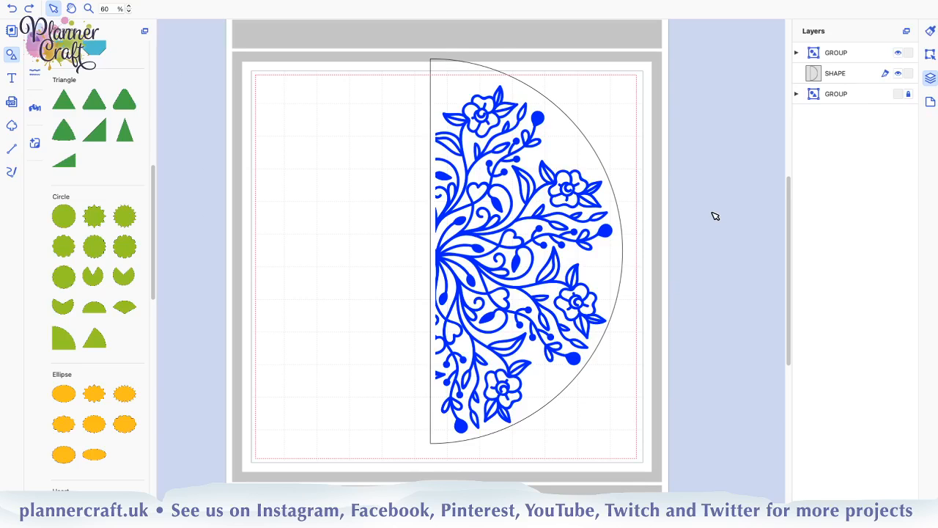
{"action": "key", "text": "super+z"}
{"action": "key", "text": "super+z"}
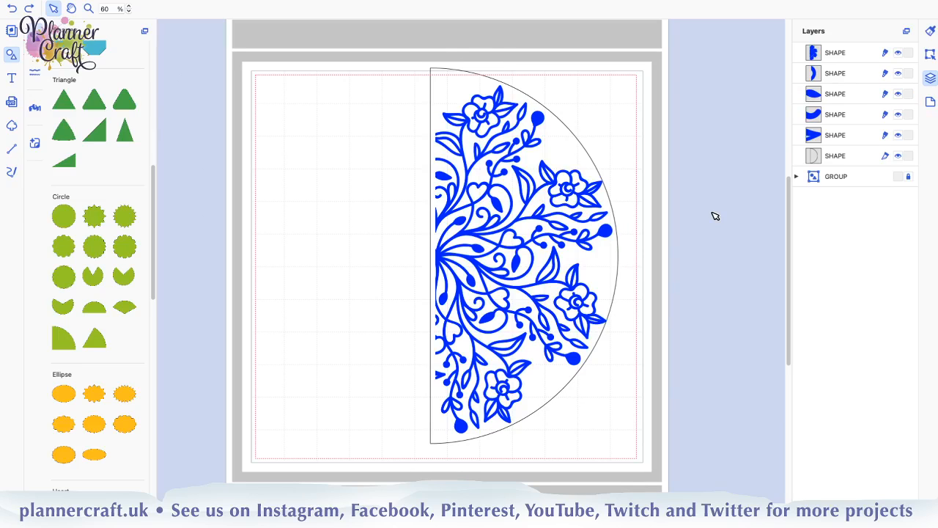
{"action": "key", "text": "super+z"}
{"action": "key", "text": "super+z"}
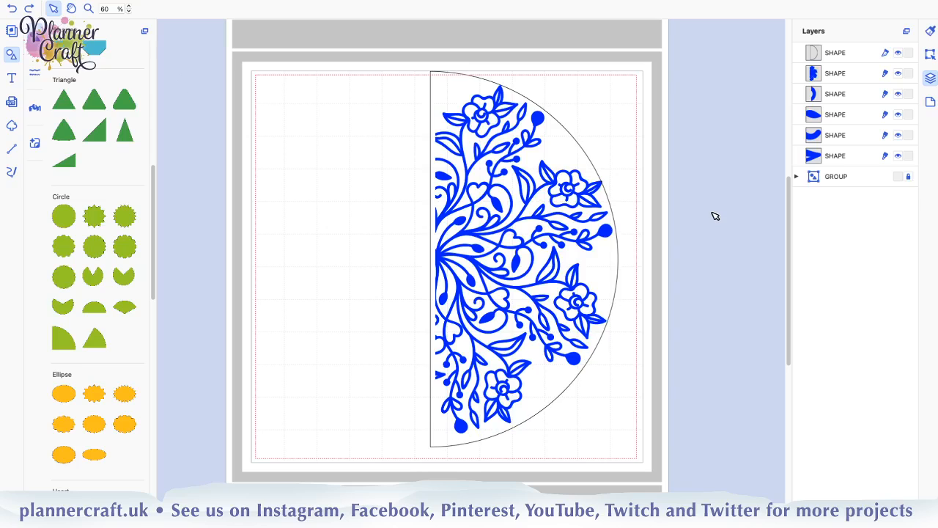
{"action": "key", "text": "super+z"}
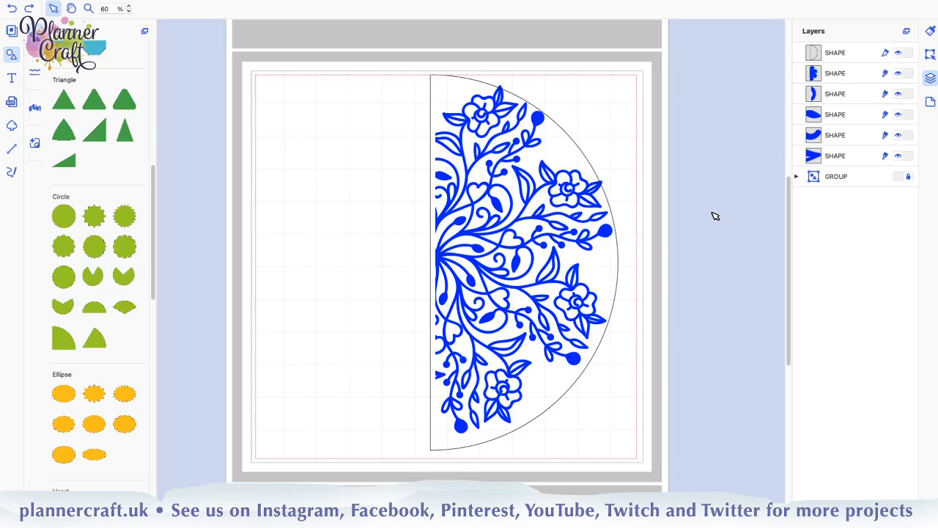
{"action": "key", "text": "super+z"}
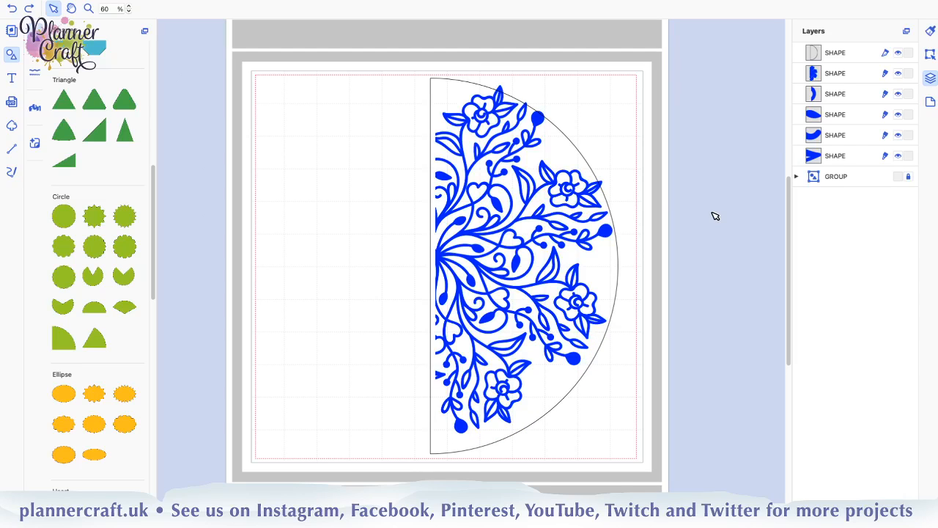
{"action": "left_click", "coordinate": [869, 55]}
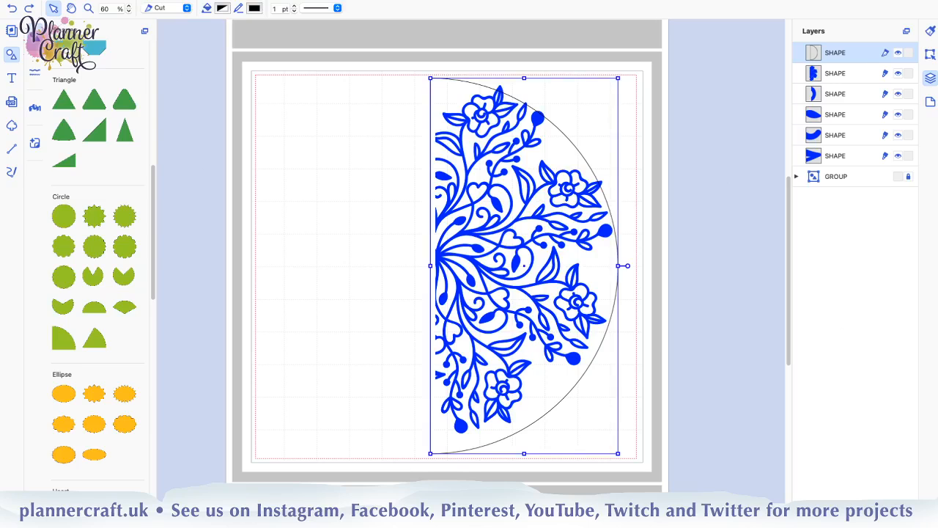
{"action": "key", "text": "Delete"}
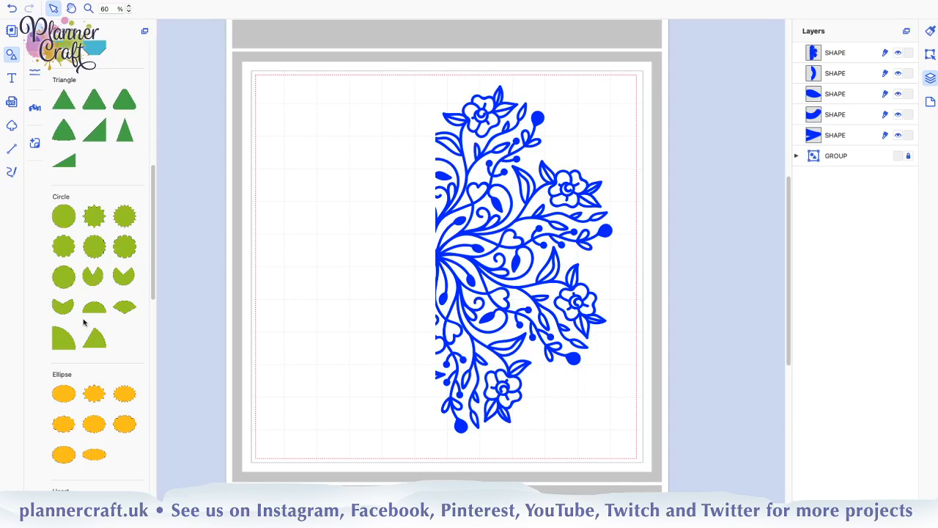
Add a half circle shape, rotate it 90° clockwise, and place its straight edge just outside the mandala's cut edge near the page top
{"action": "left_click_drag", "start_coordinate": [96, 308], "coordinate": [347, 266]}
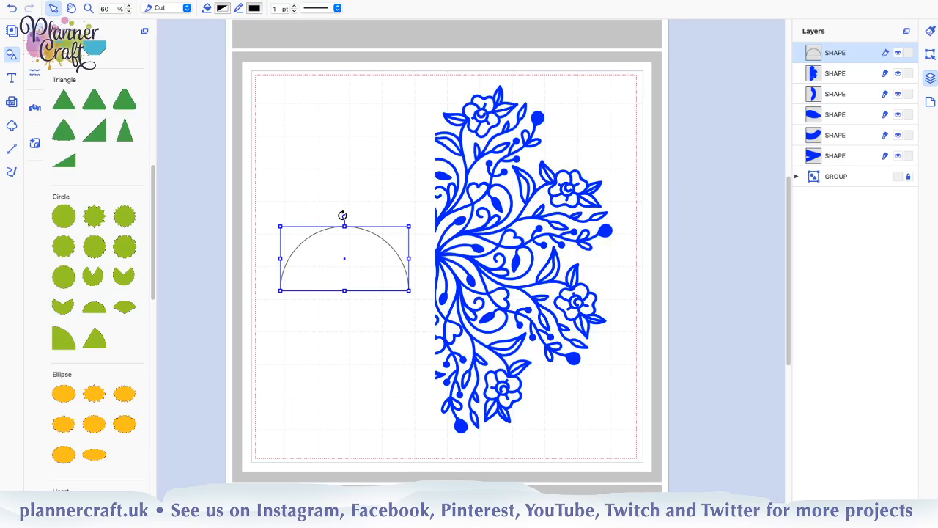
{"action": "left_click_drag", "start_coordinate": [343, 215], "coordinate": [483, 280]}
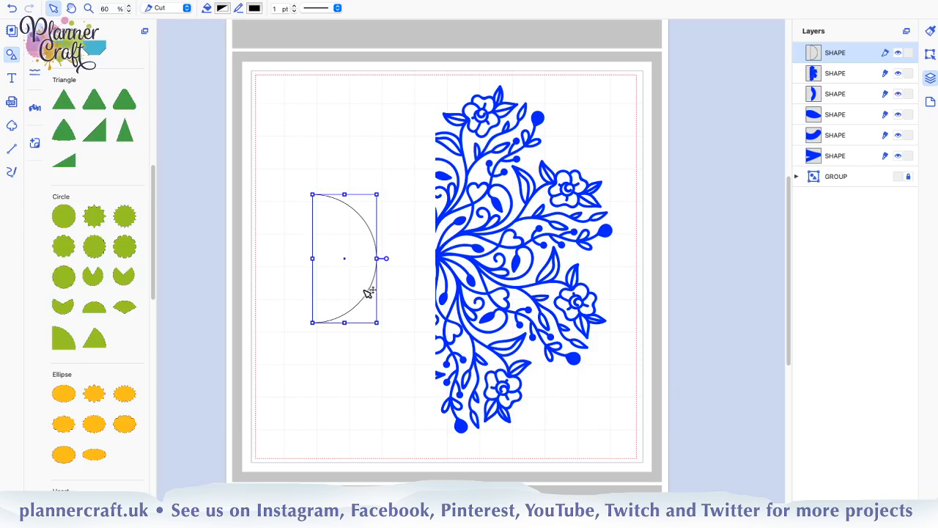
{"action": "left_click_drag", "start_coordinate": [369, 291], "coordinate": [401, 218]}
{"action": "left_click_drag", "start_coordinate": [439, 194], "coordinate": [481, 183]}
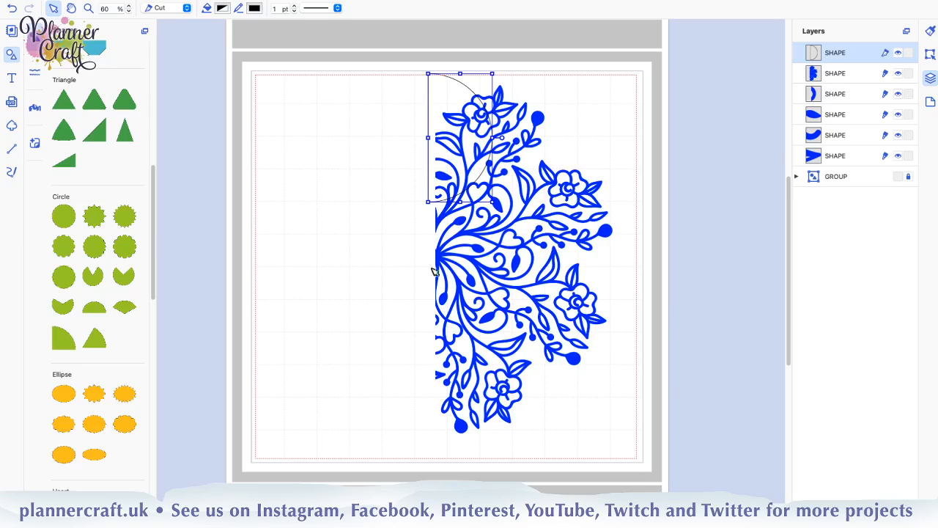
Enlarge the half circle to about 5.96 × 11.92 inches around the mandala and nudge it up to even out the vertical margins
{"action": "left_click_drag", "start_coordinate": [491, 201], "coordinate": [652, 460]}
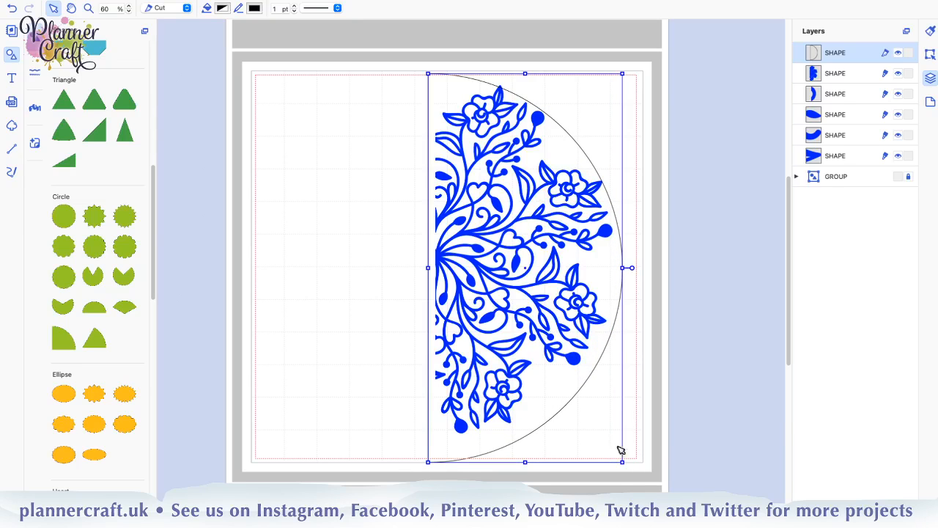
{"action": "key", "text": "Up"}
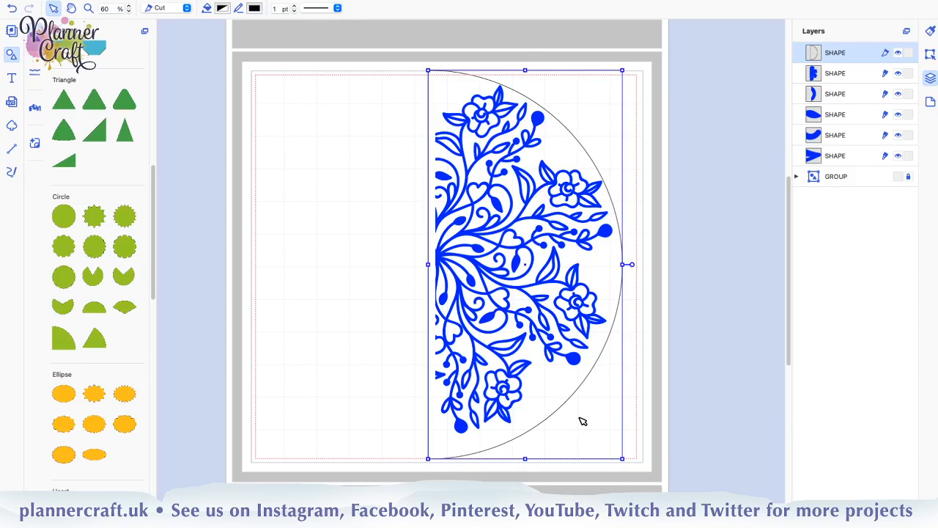
{"action": "key", "text": "Up"}
{"action": "key", "text": "Up"}
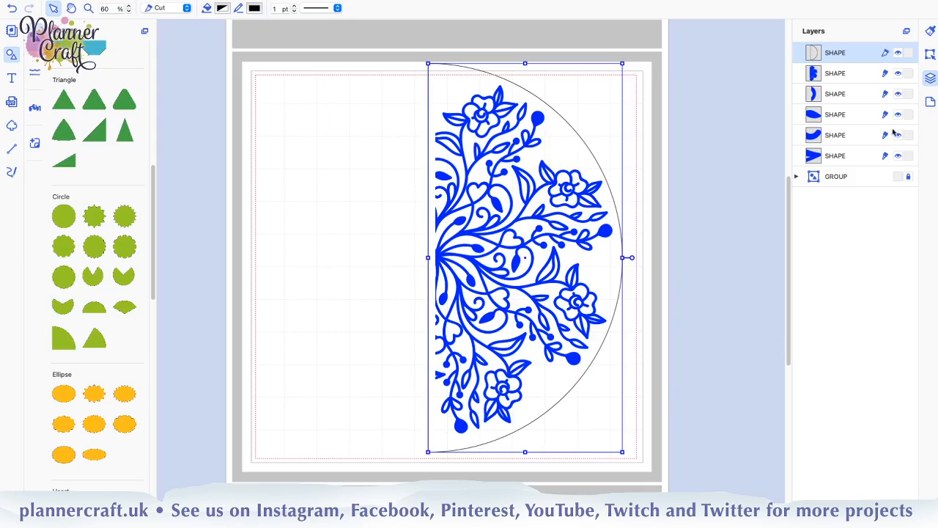
Move the half circle below the five blue shapes in the layer order and apply Remove Overlap to all six shapes
{"action": "left_click_drag", "start_coordinate": [845, 56], "coordinate": [845, 167]}
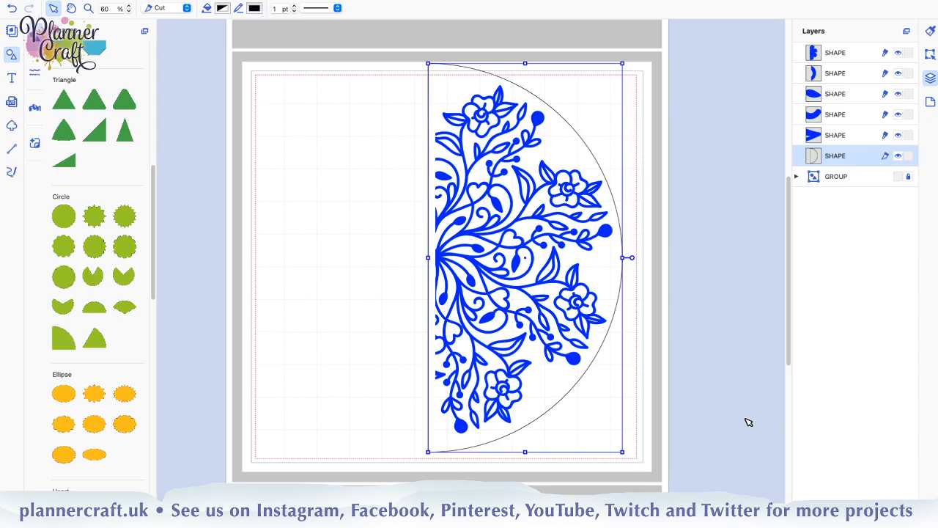
{"action": "left_click", "coordinate": [848, 58], "text": "shift"}
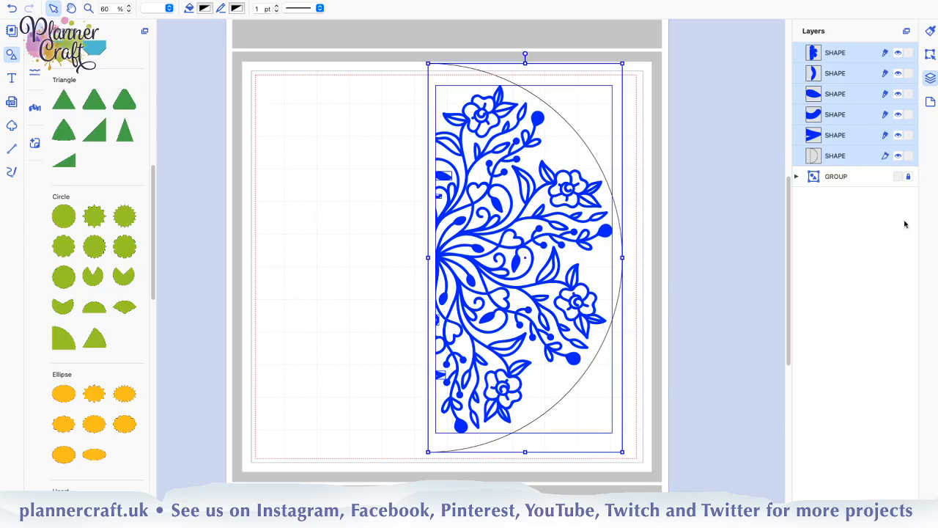
{"action": "left_click", "coordinate": [930, 55]}
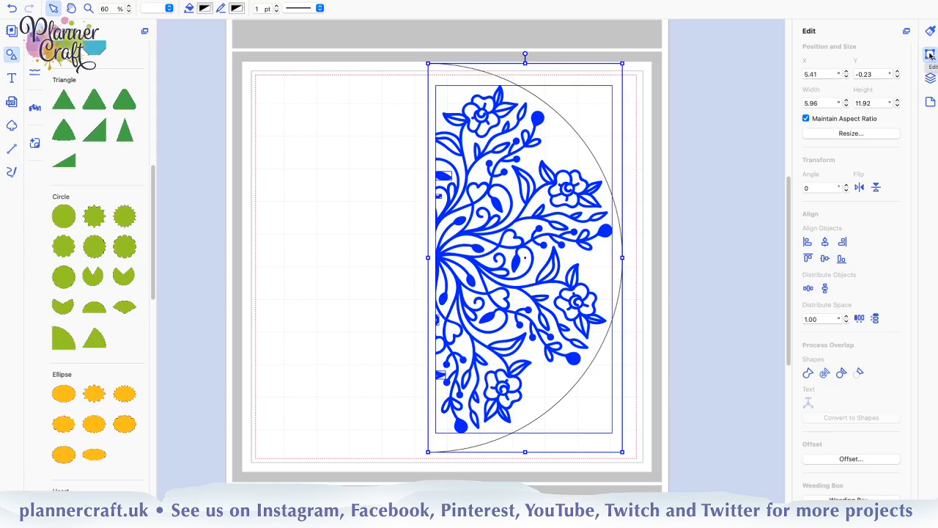
{"action": "left_click", "coordinate": [841, 373]}
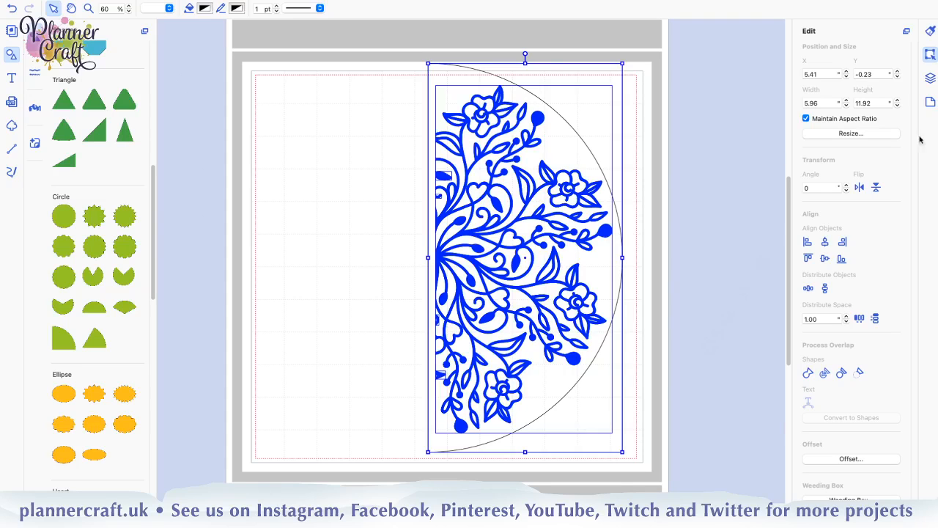
Deselect everything and hide the five blue mandala shapes so only the half circle cutout is shown
{"action": "left_click", "coordinate": [929, 79]}
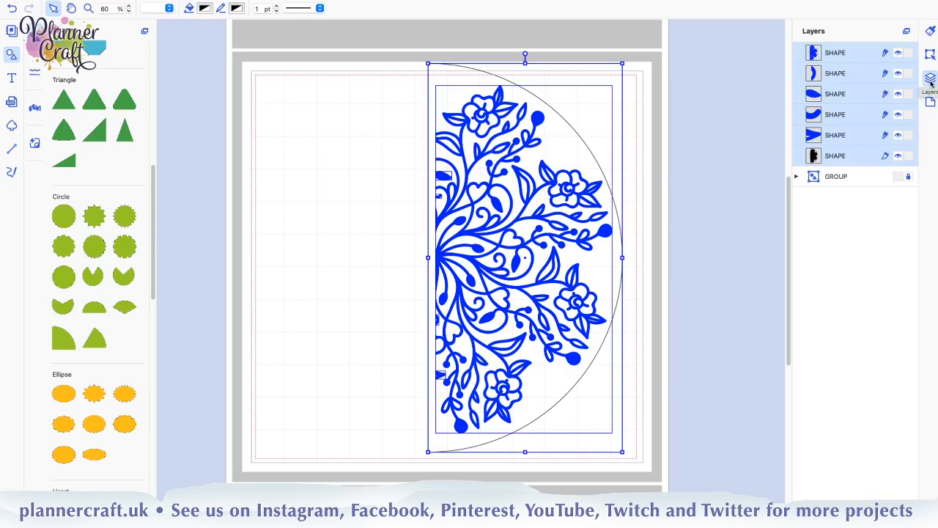
{"action": "left_click", "coordinate": [845, 239]}
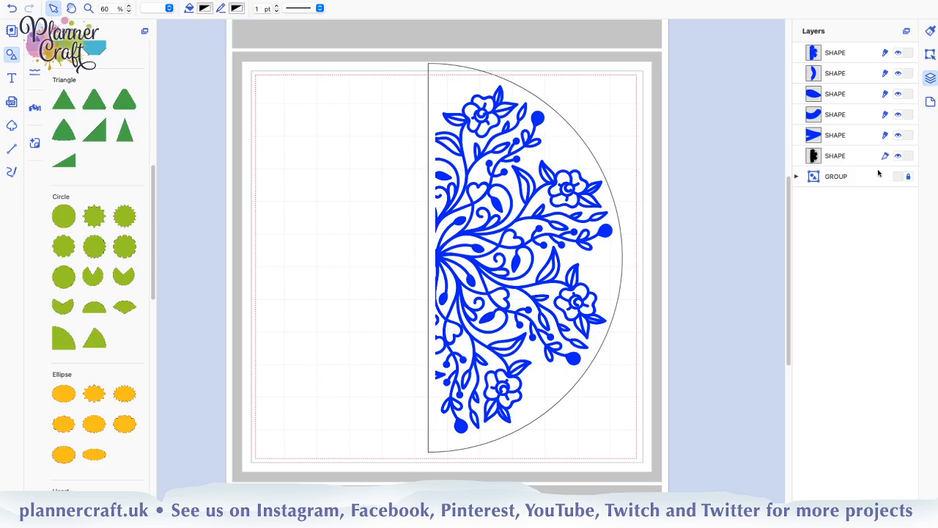
{"action": "left_click", "coordinate": [898, 136]}
{"action": "left_click", "coordinate": [898, 115]}
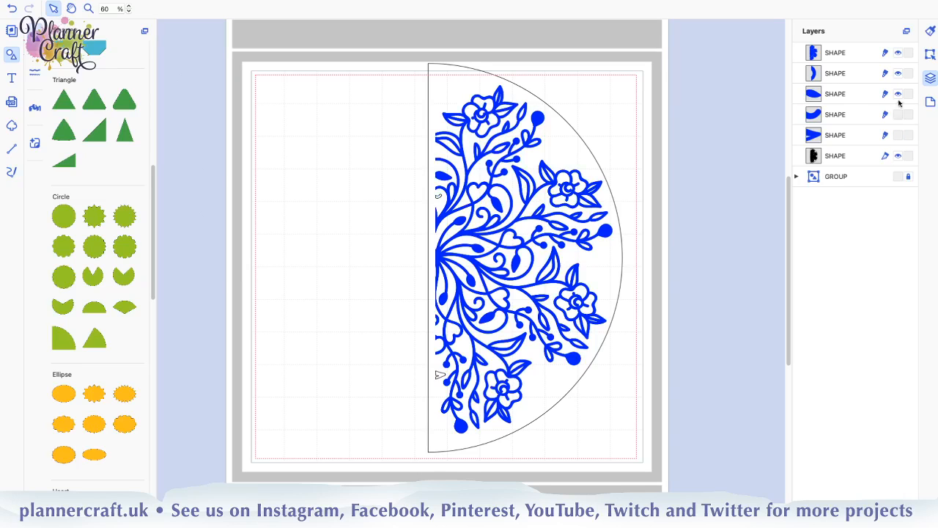
{"action": "left_click", "coordinate": [899, 95]}
{"action": "left_click", "coordinate": [898, 73]}
{"action": "left_click", "coordinate": [898, 52]}
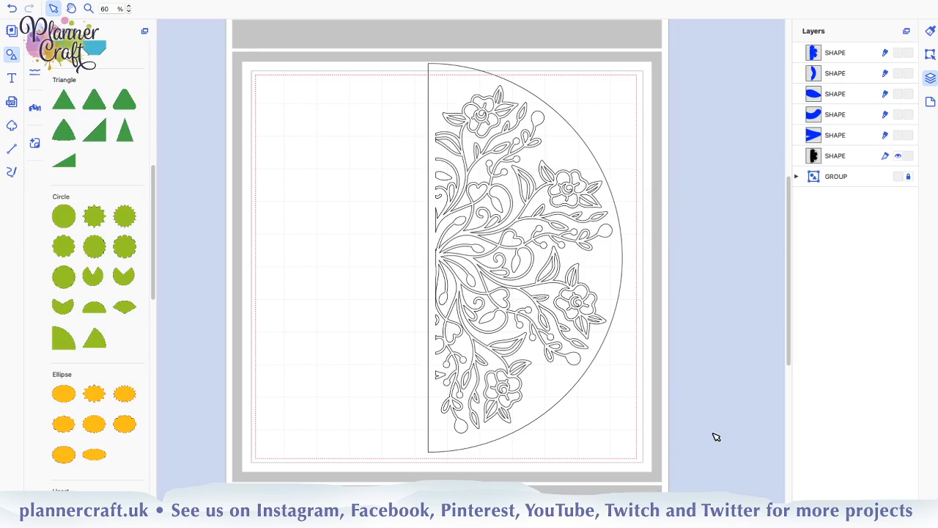
Fill the half circle cutout with Maraschino red and deselect it
{"action": "left_click", "coordinate": [839, 155]}
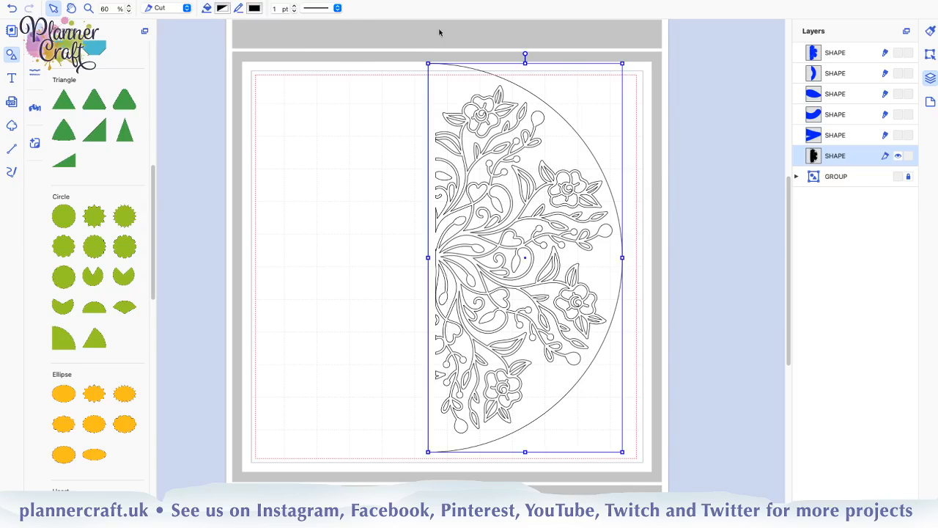
{"action": "left_click", "coordinate": [223, 9]}
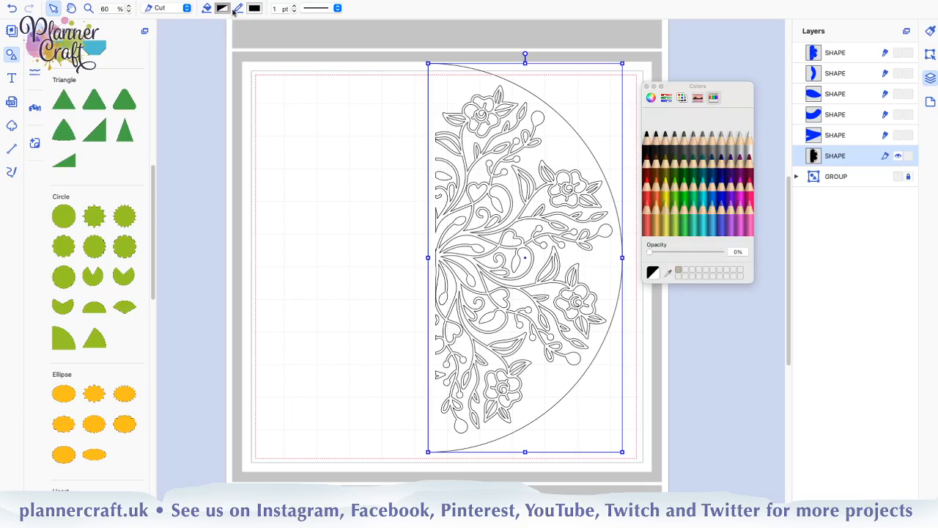
{"action": "left_click", "coordinate": [649, 197]}
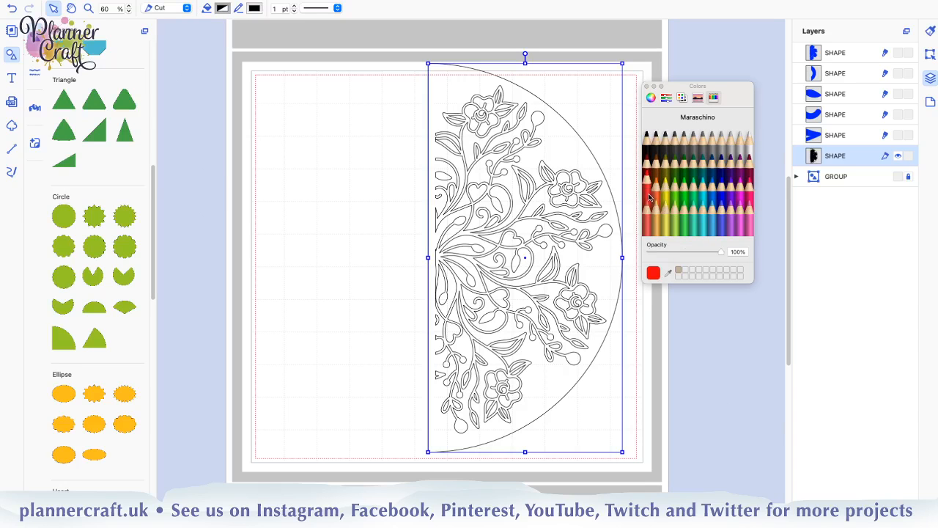
{"action": "left_click", "coordinate": [321, 370]}
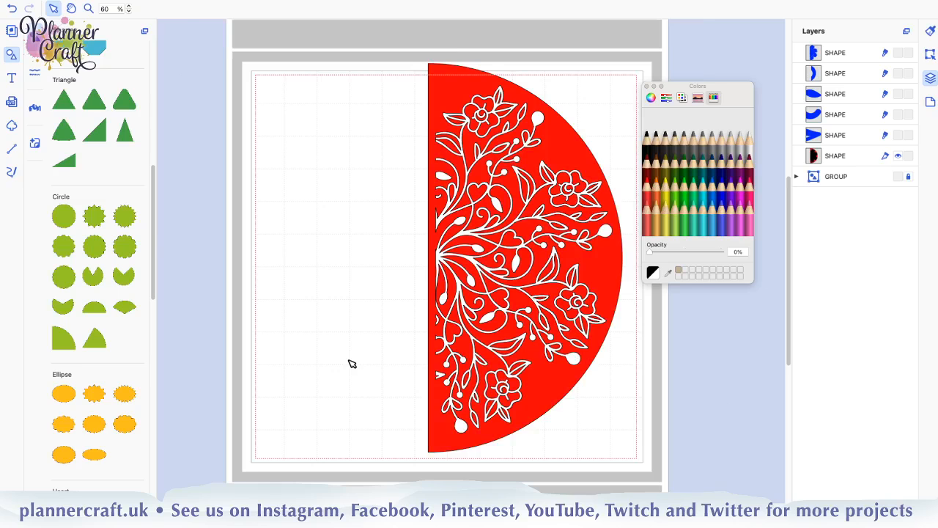
Add a small square over the centre of the half circle's straight edge and fill it with Maraschino red
{"action": "scroll", "coordinate": [352, 364], "scroll_direction": "up", "scroll_amount": 2}
{"action": "scroll", "coordinate": [352, 363], "scroll_direction": "up", "scroll_amount": 2}
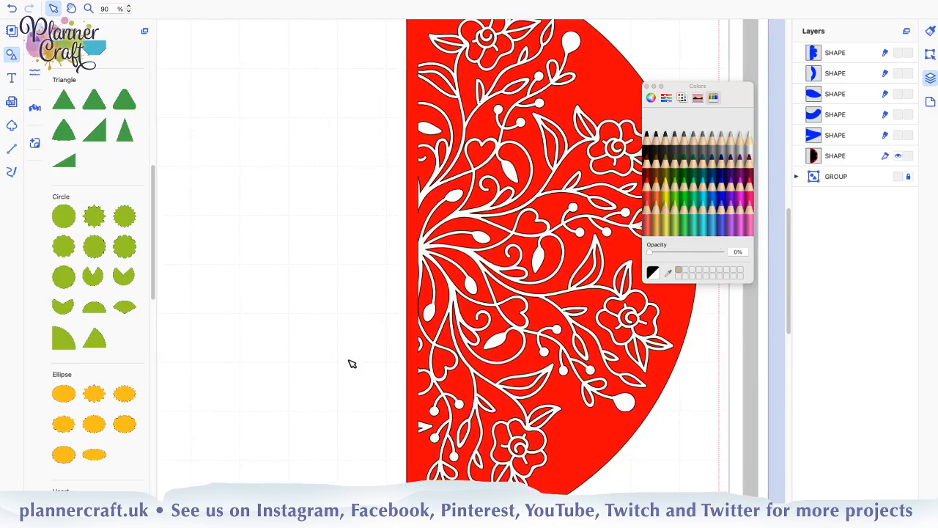
{"action": "scroll", "coordinate": [352, 363], "scroll_direction": "up", "scroll_amount": 2}
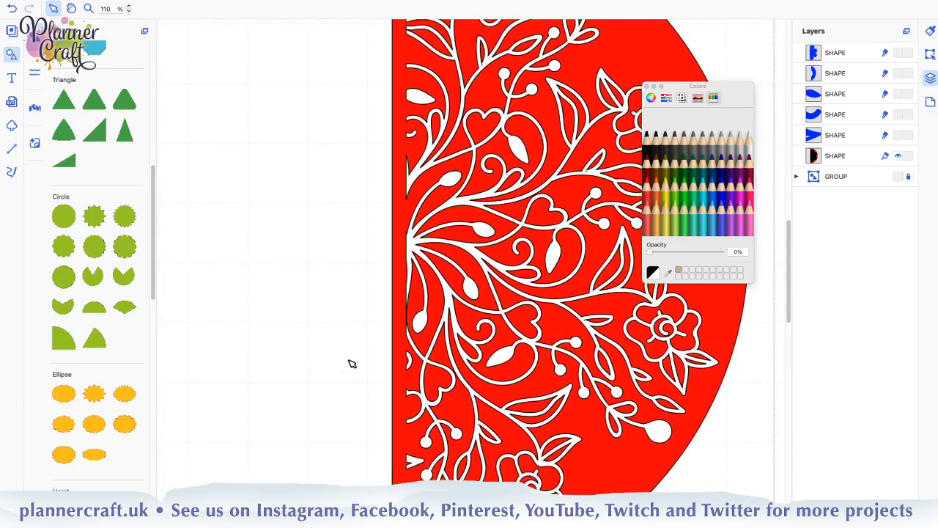
{"action": "scroll", "coordinate": [352, 364], "scroll_direction": "up", "scroll_amount": 1}
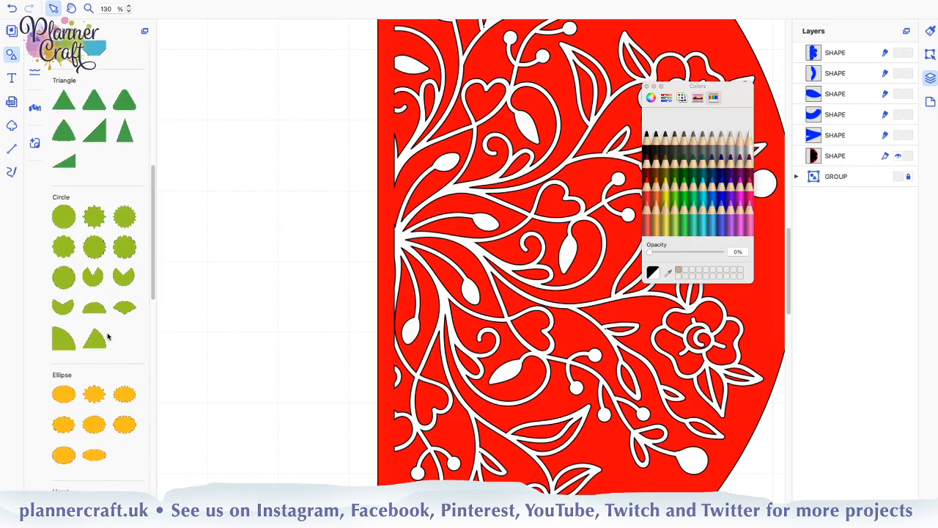
{"action": "scroll", "coordinate": [102, 336], "scroll_direction": "down", "scroll_amount": 10}
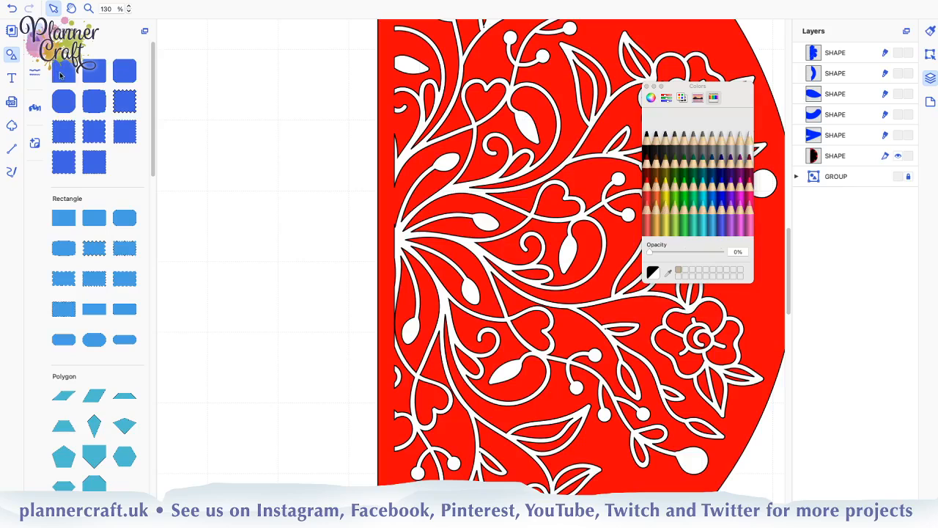
{"action": "left_click_drag", "start_coordinate": [63, 71], "coordinate": [314, 292]}
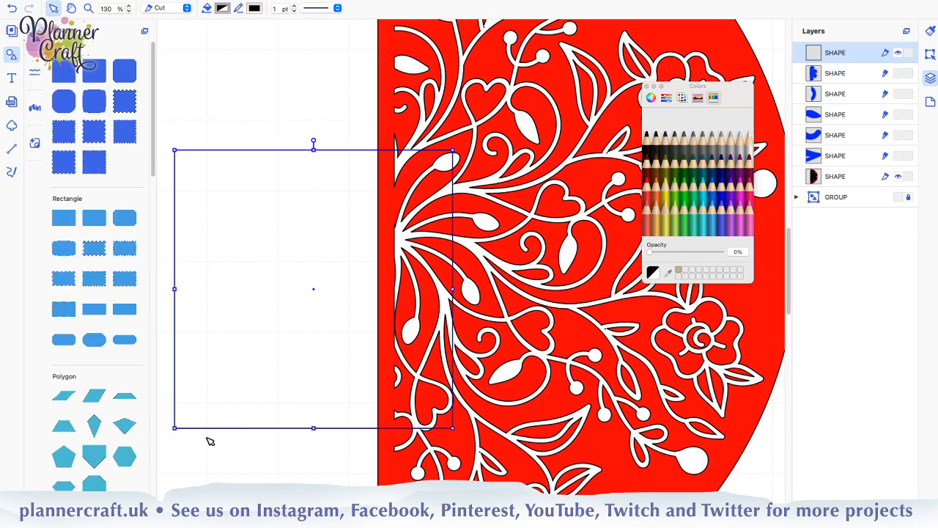
{"action": "left_click_drag", "start_coordinate": [173, 430], "coordinate": [345, 316]}
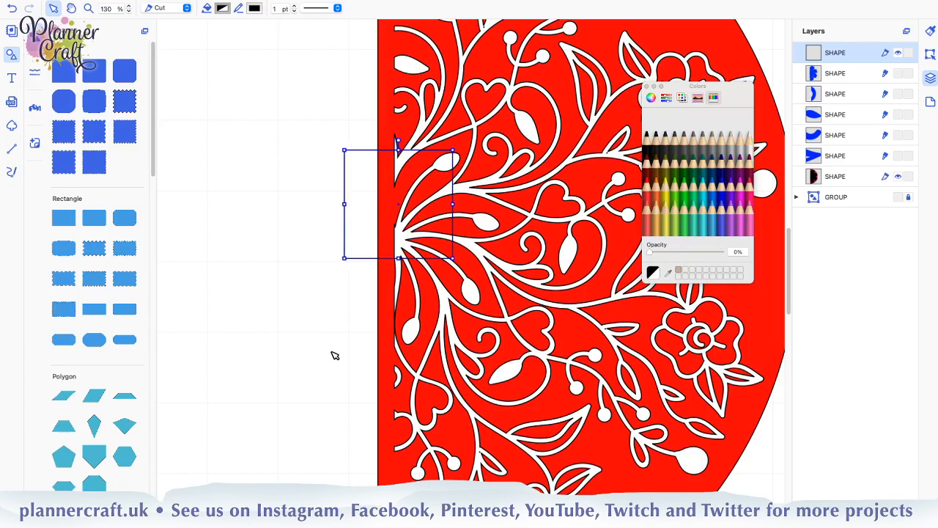
{"action": "left_click", "coordinate": [644, 193]}
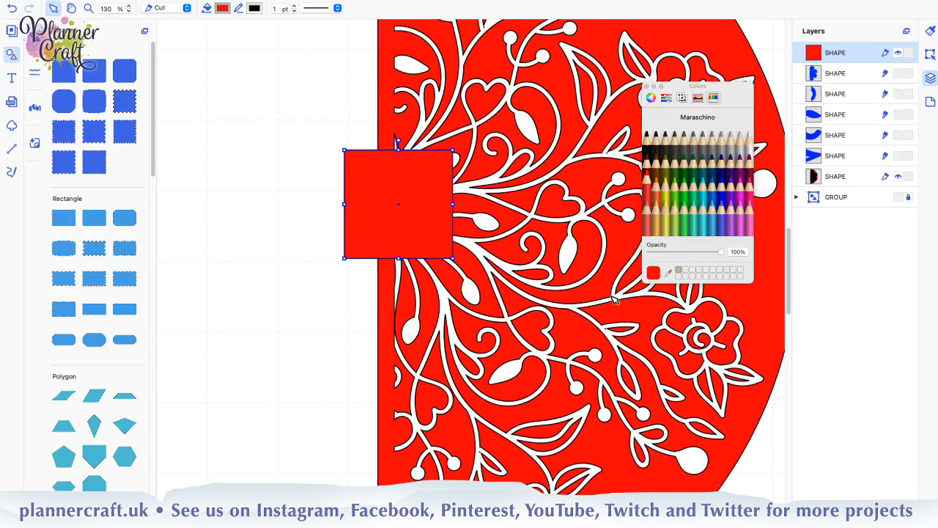
Move the red square off the half circle and delete it
{"action": "left_click_drag", "start_coordinate": [428, 232], "coordinate": [331, 262]}
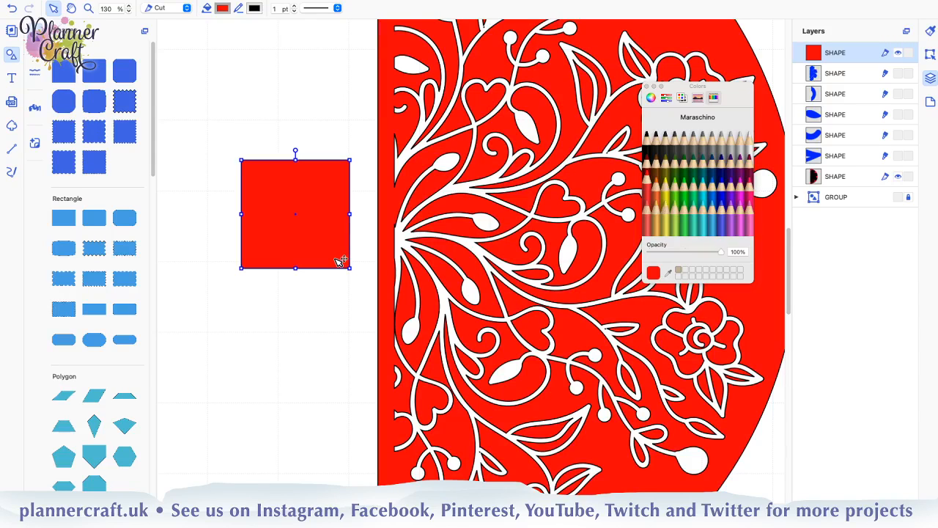
{"action": "key", "text": "Delete"}
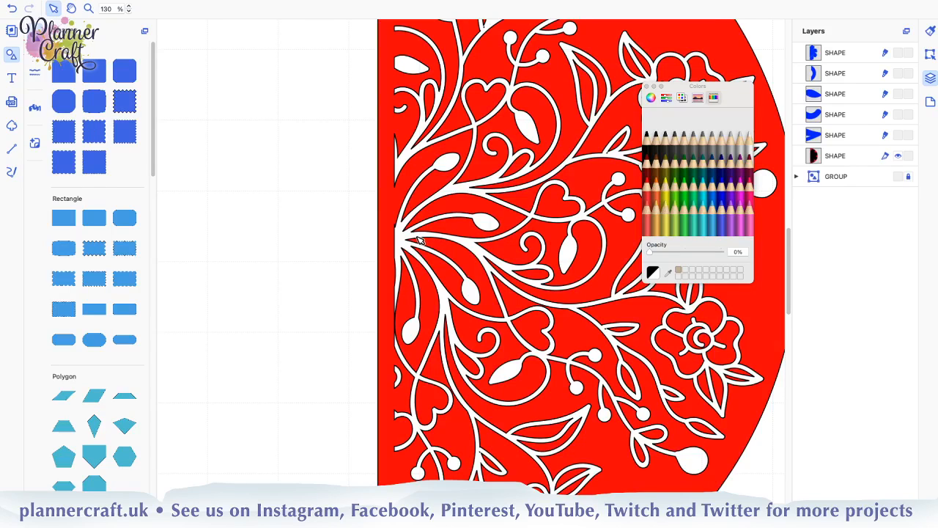
Undo the red square, the red fill, the hiding of the blue shapes, the overlap removal and the half circle's layer move
{"action": "key", "text": "super+z"}
{"action": "key", "text": "super+z"}
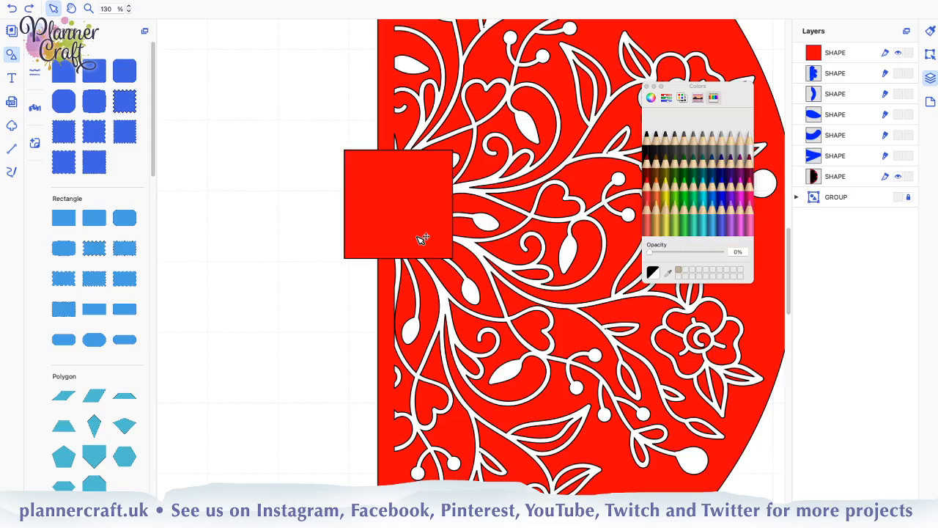
{"action": "key", "text": "super+z"}
{"action": "key", "text": "super+z"}
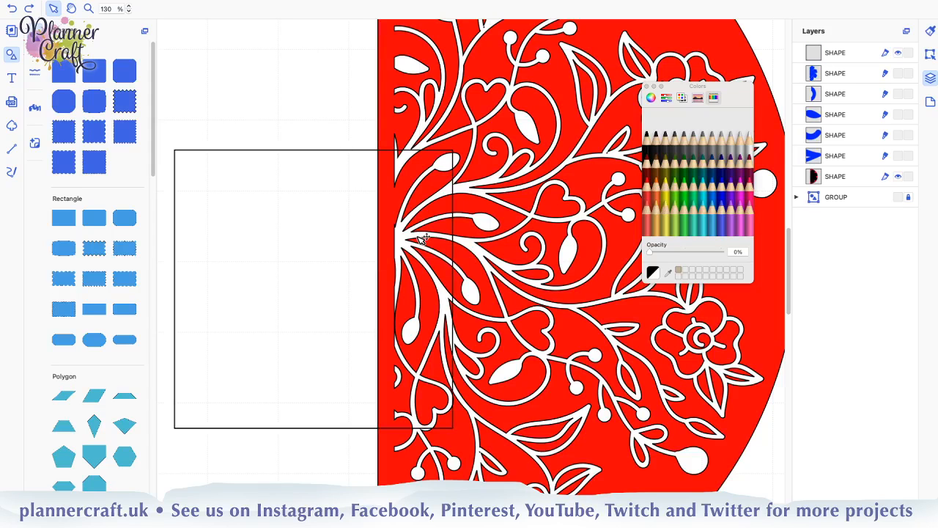
{"action": "key", "text": "super+z"}
{"action": "key", "text": "super+z"}
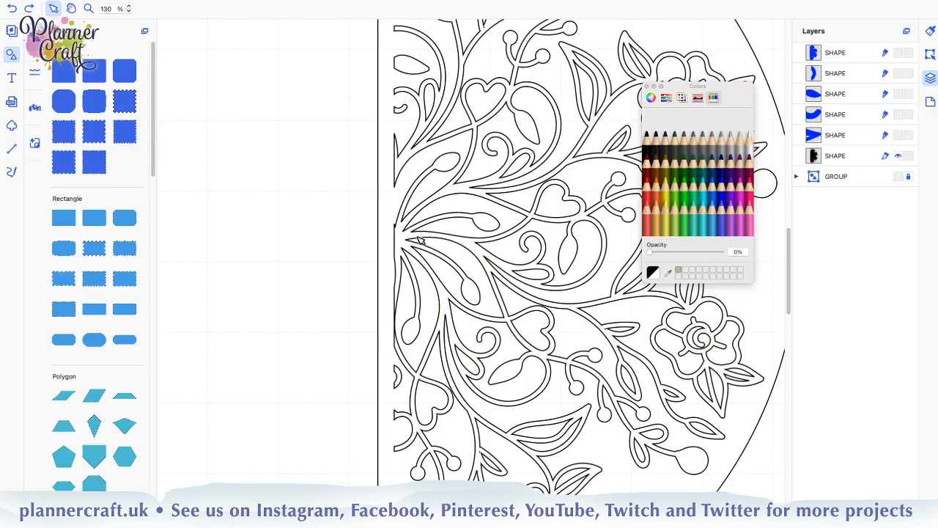
{"action": "key", "text": "super+z"}
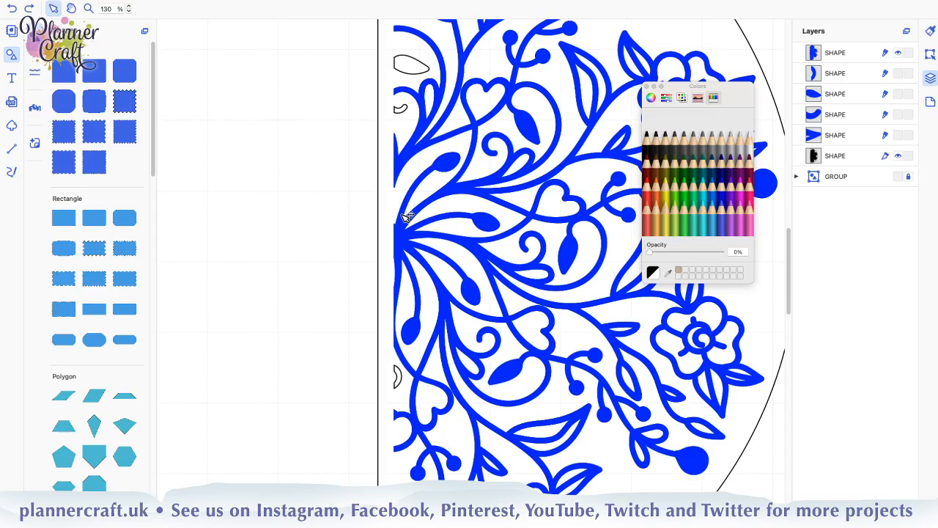
{"action": "key", "text": "super+z"}
{"action": "key", "text": "super+z"}
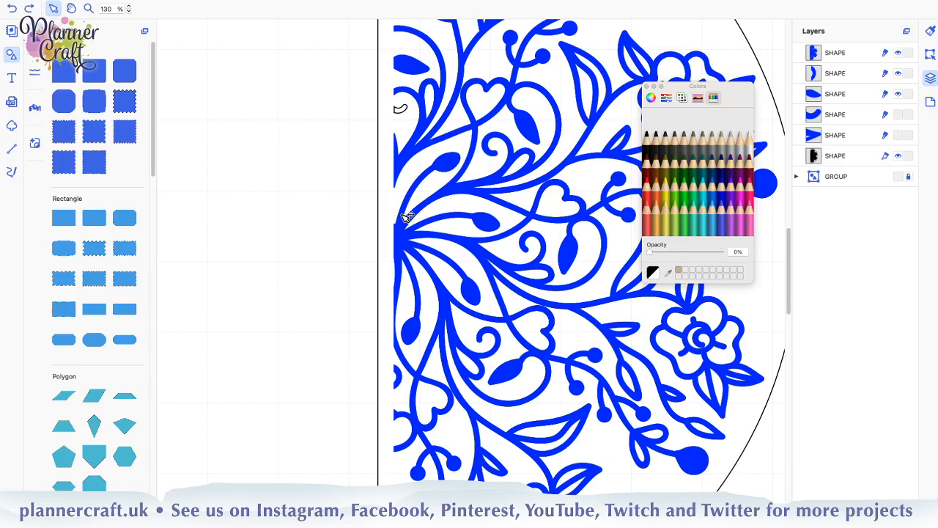
{"action": "key", "text": "super+z"}
{"action": "key", "text": "super+z"}
{"action": "key", "text": "super+z"}
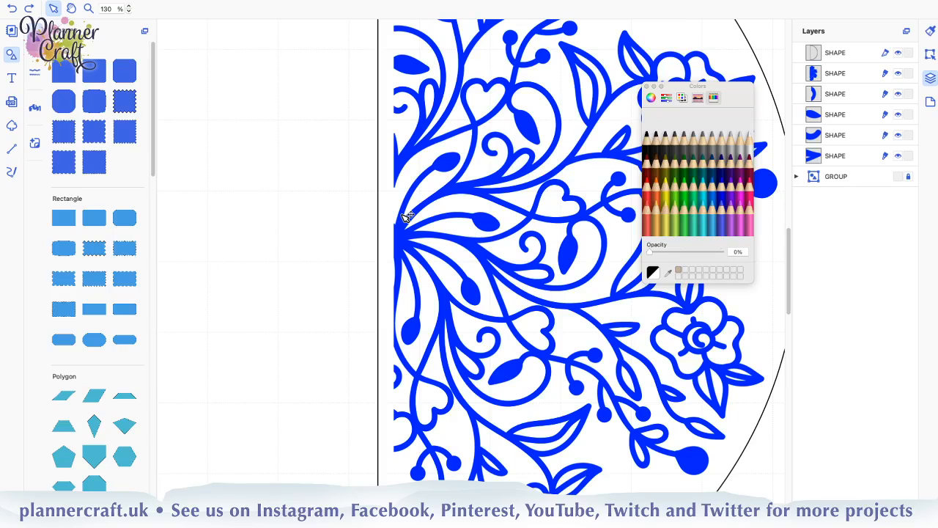
{"action": "key", "text": "super+z"}
{"action": "key", "text": "super+z"}
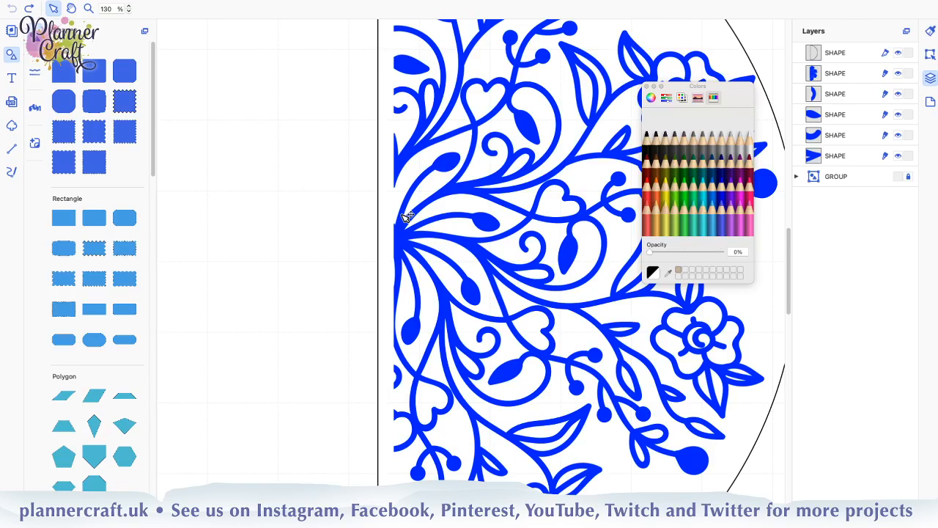
{"action": "key", "text": "super+minus"}
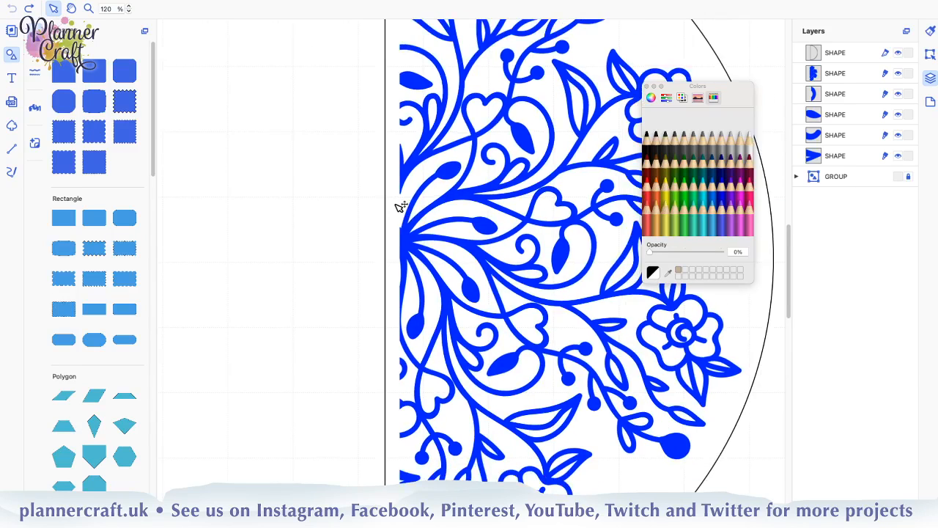
Move the half circle up slightly and place its layer below the blue shapes, directly above the locked group
{"action": "key", "text": "super+minus"}
{"action": "key", "text": "super+minus"}
{"action": "key", "text": "super+minus"}
{"action": "key", "text": "super+minus"}
{"action": "key", "text": "super+minus"}
{"action": "key", "text": "super+minus"}
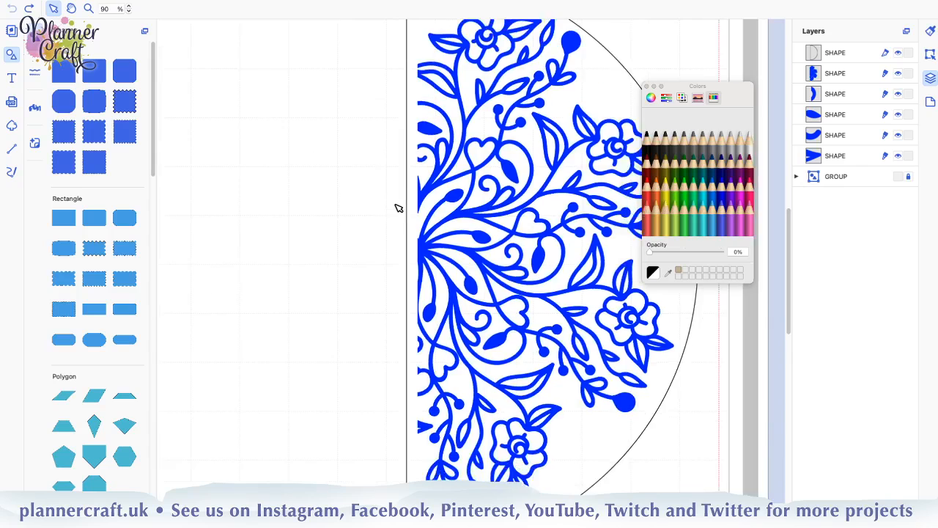
{"action": "key", "text": "super+minus"}
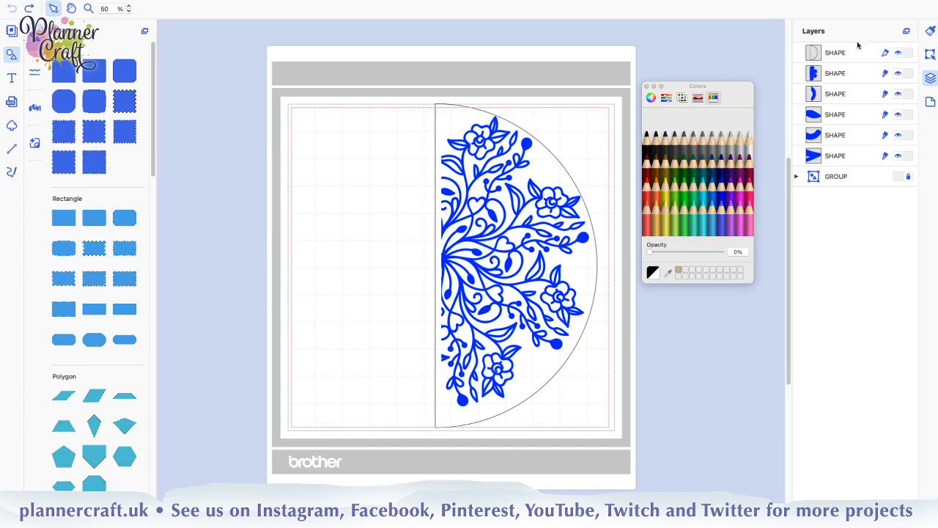
{"action": "mouse_move", "coordinate": [499, 417]}
{"action": "left_mouse_down"}
{"action": "mouse_move", "coordinate": [502, 406]}
{"action": "mouse_move", "coordinate": [500, 414]}
{"action": "left_mouse_up"}
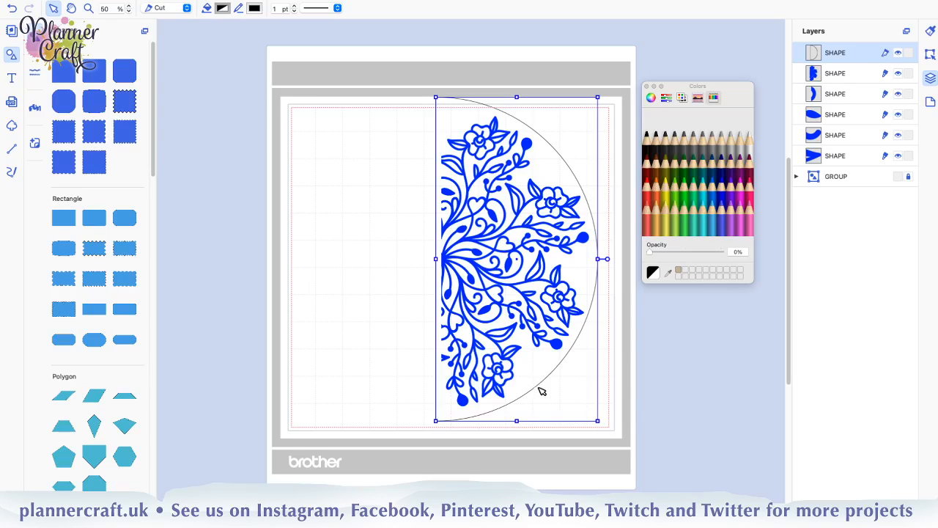
{"action": "left_click_drag", "start_coordinate": [854, 57], "coordinate": [819, 167]}
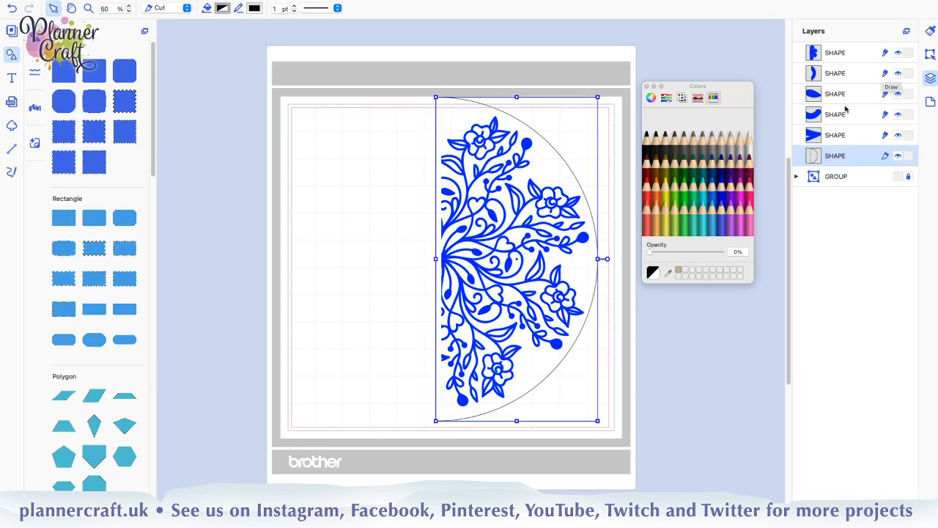
Select all the blue shapes with the half circle, remove the overlap from the half circle, and deselect everything
{"action": "left_click", "coordinate": [852, 54], "text": "shift"}
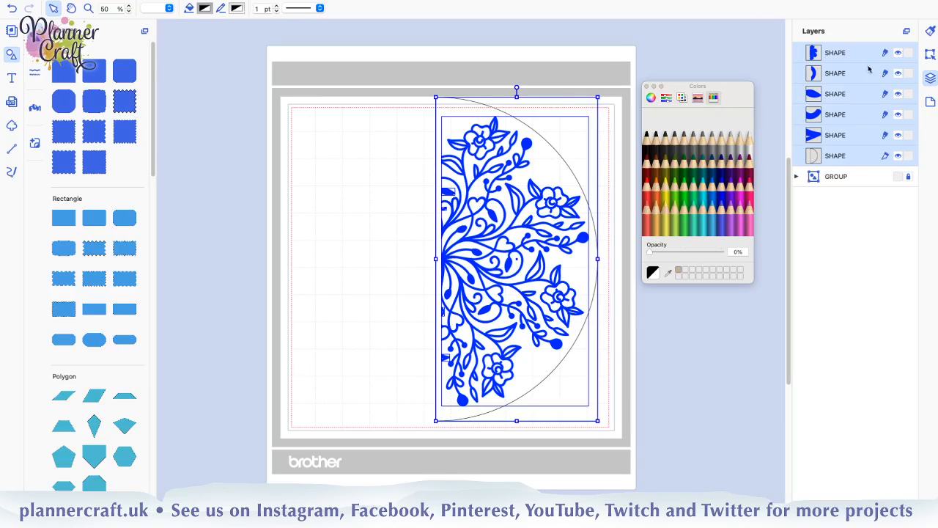
{"action": "left_click", "coordinate": [930, 55]}
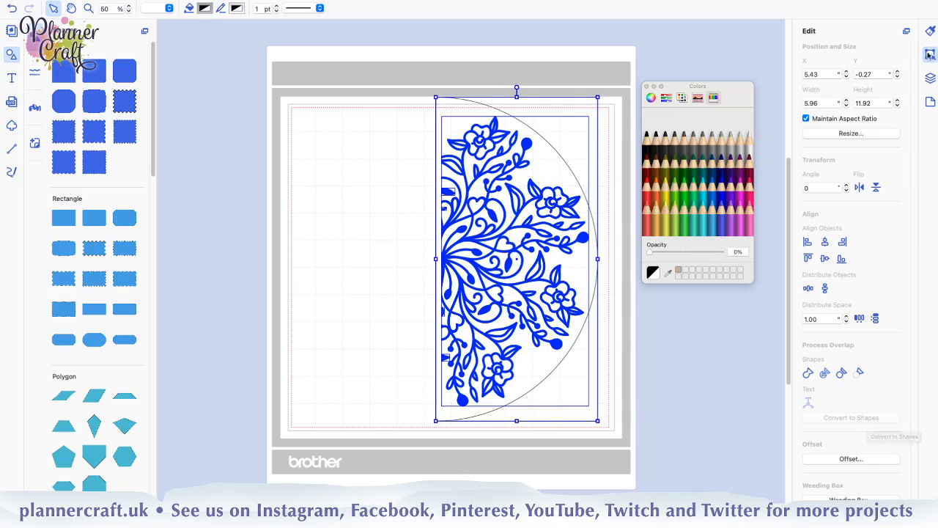
{"action": "left_click", "coordinate": [931, 78]}
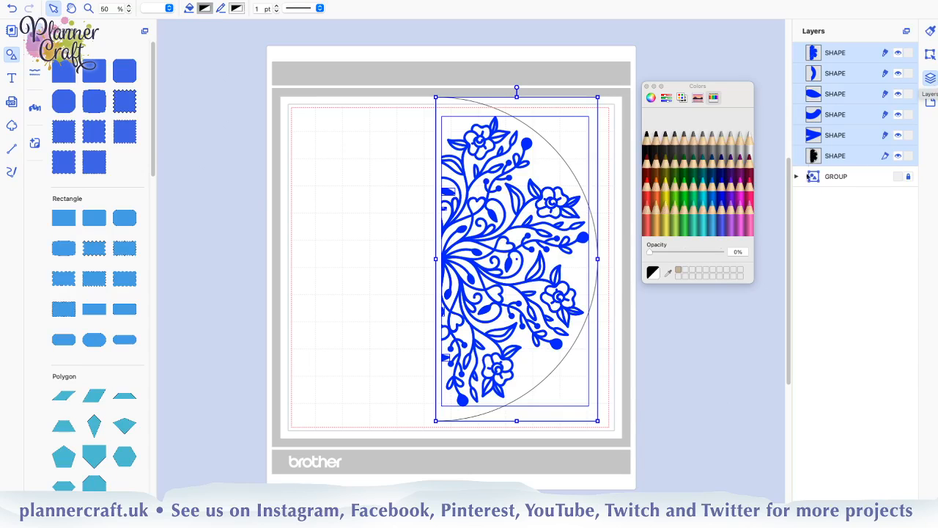
{"action": "left_click", "coordinate": [404, 241]}
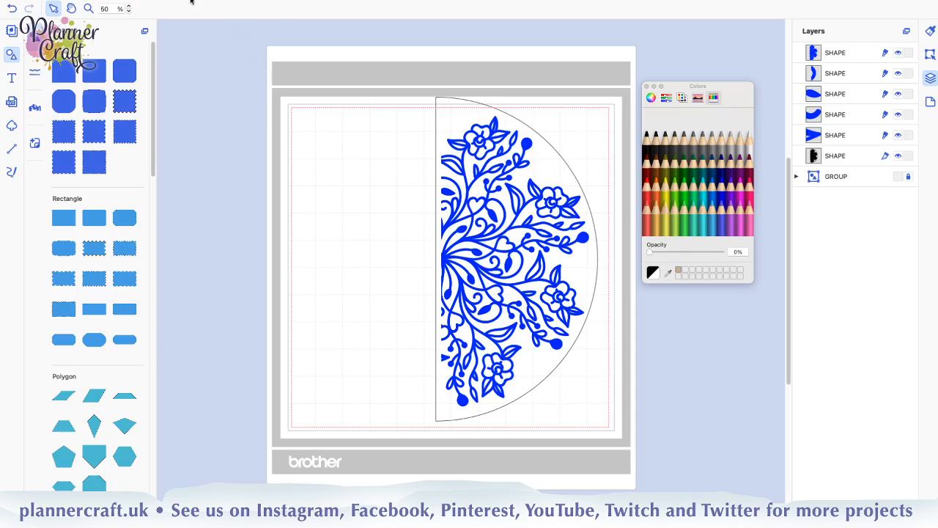
Start saving the project as a new file and create a folder named Canvas Workshop in Dropbox for it
{"action": "mouse_move", "coordinate": [192, 2]}
{"action": "left_click", "coordinate": [129, 4]}
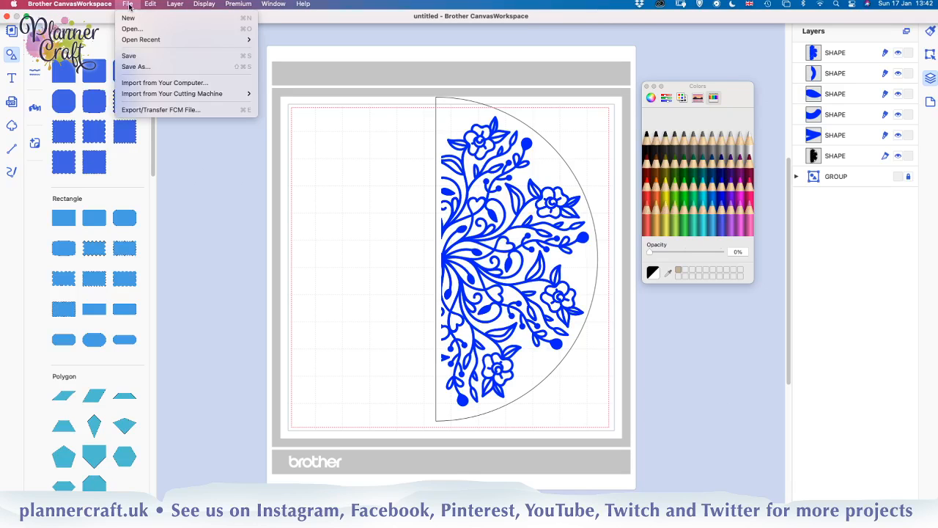
{"action": "left_click", "coordinate": [135, 69]}
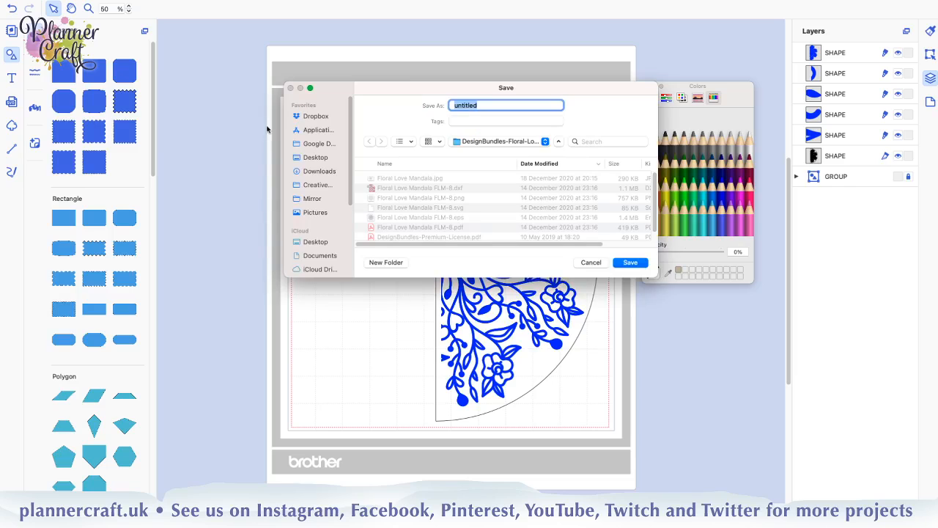
{"action": "left_click", "coordinate": [316, 119]}
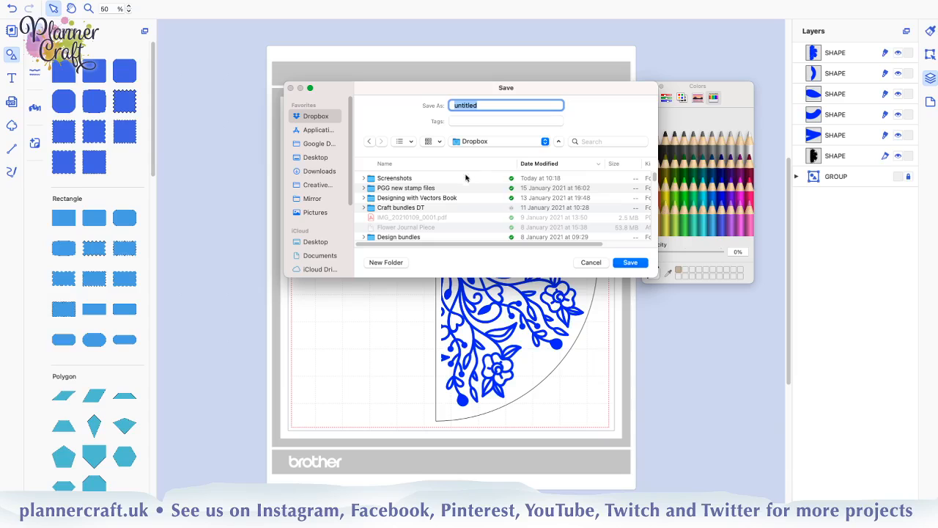
{"action": "left_click", "coordinate": [389, 262]}
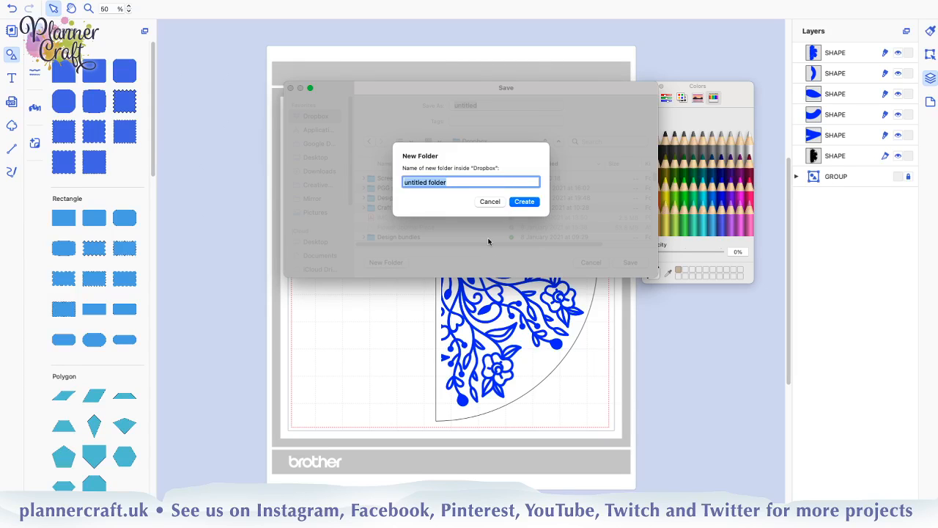
{"action": "type", "text": "Canvas Workshop"}
{"action": "key", "text": "Return"}
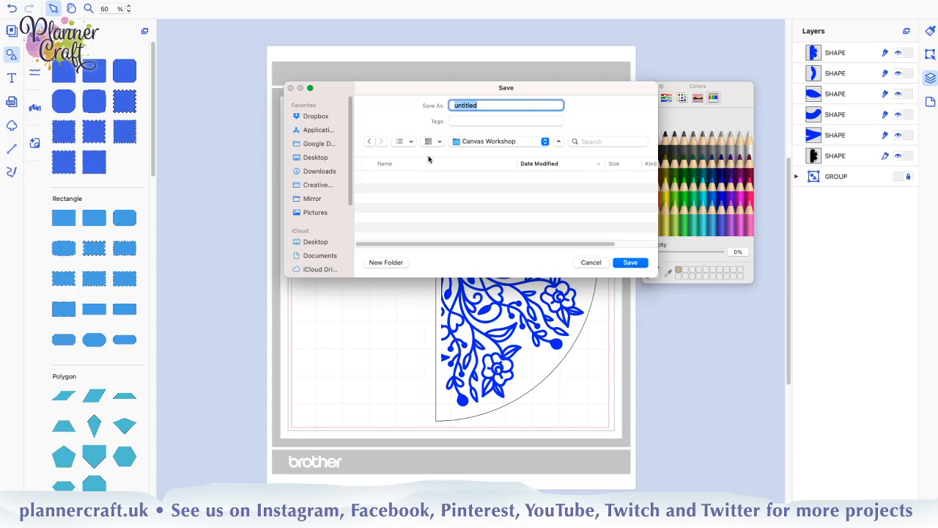
Save the project in the Canvas Workshop folder as "Canvas version of Mandala"
{"action": "type", "text": "Canvas version of Manda"}
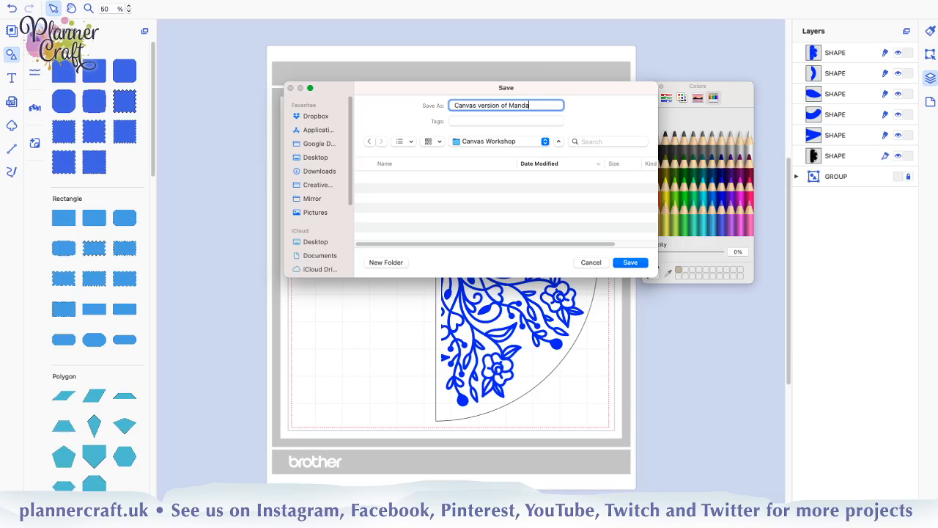
{"action": "type", "text": "la"}
{"action": "left_click", "coordinate": [633, 268]}
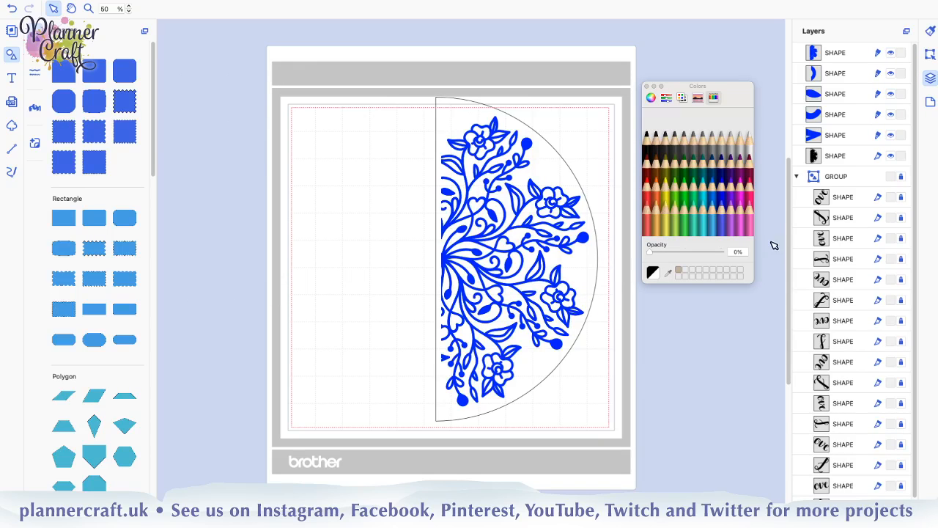
Collapse the locked group in the layer list
{"action": "left_click", "coordinate": [797, 177]}
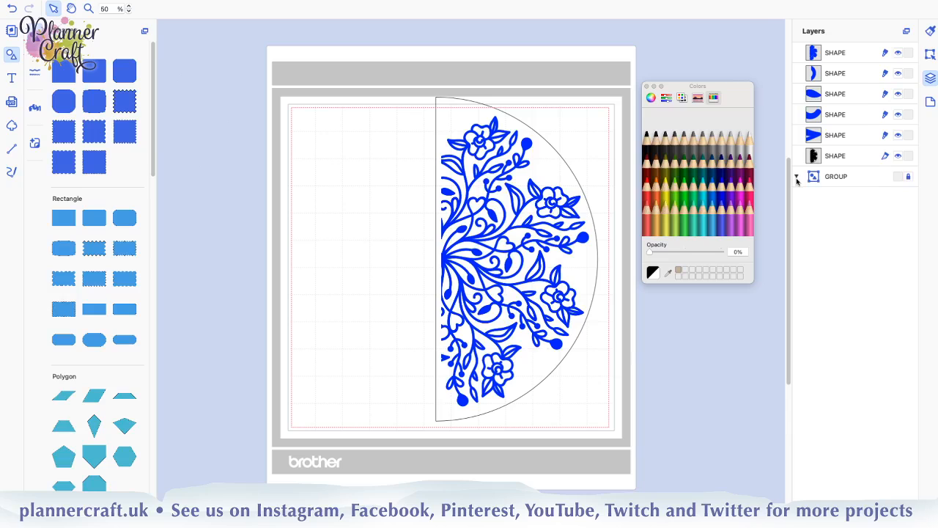
{"action": "left_click", "coordinate": [796, 176]}
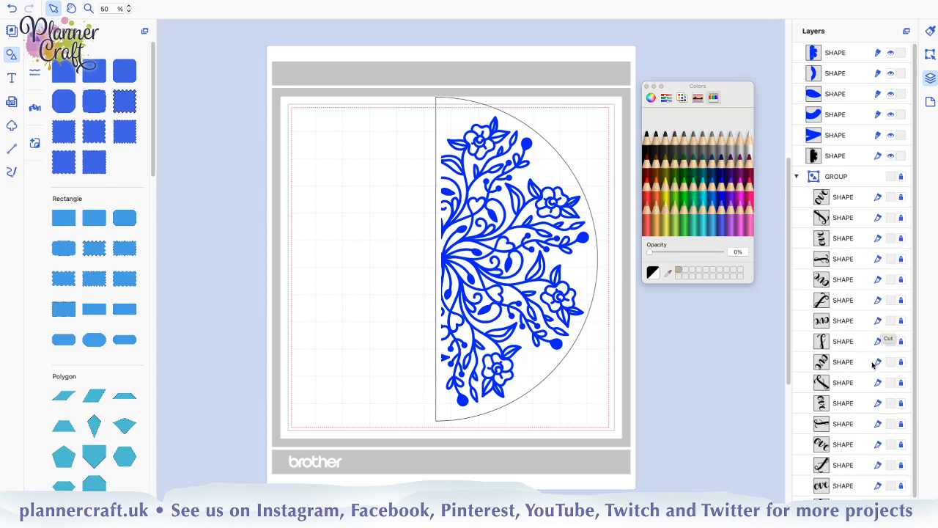
{"action": "left_click", "coordinate": [796, 179]}
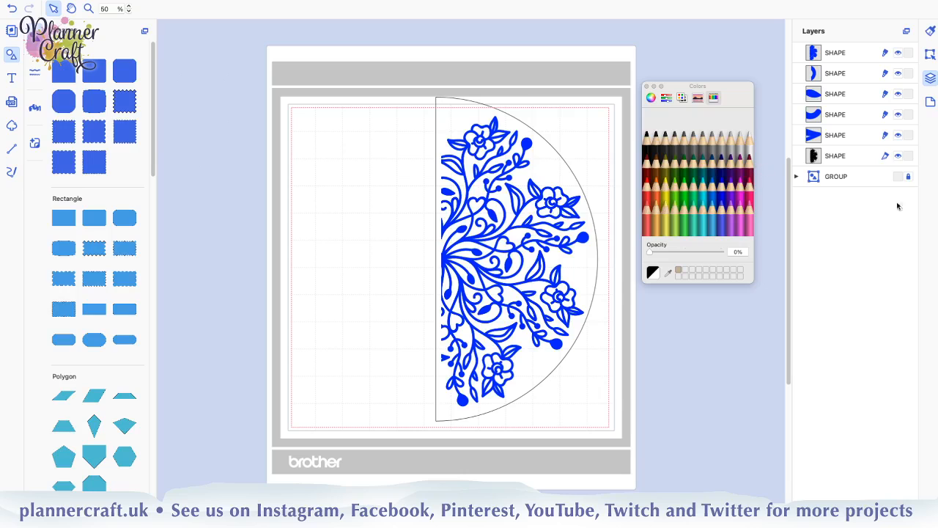
Fill the half circle cutout with Maraschino red and hide the five blue shapes above it
{"action": "left_click", "coordinate": [843, 156]}
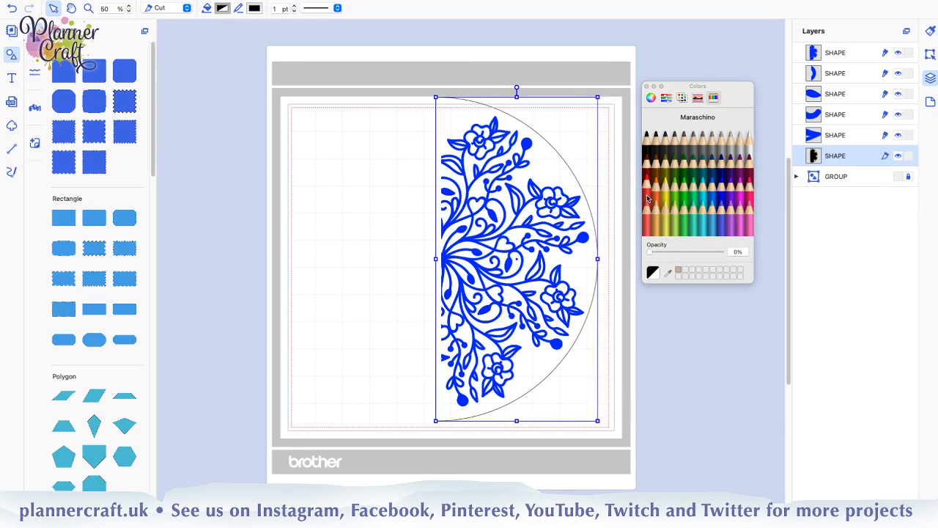
{"action": "left_click", "coordinate": [647, 198]}
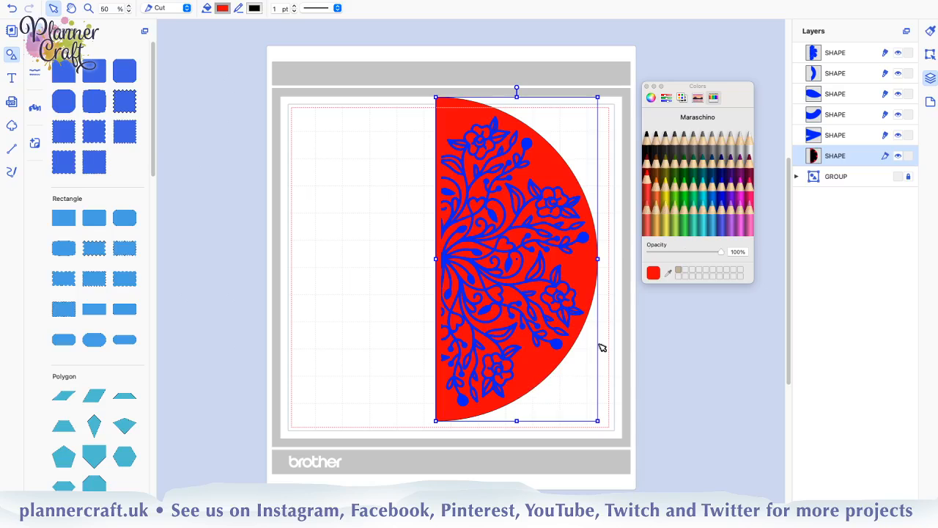
{"action": "left_click", "coordinate": [898, 135]}
{"action": "left_click", "coordinate": [898, 115]}
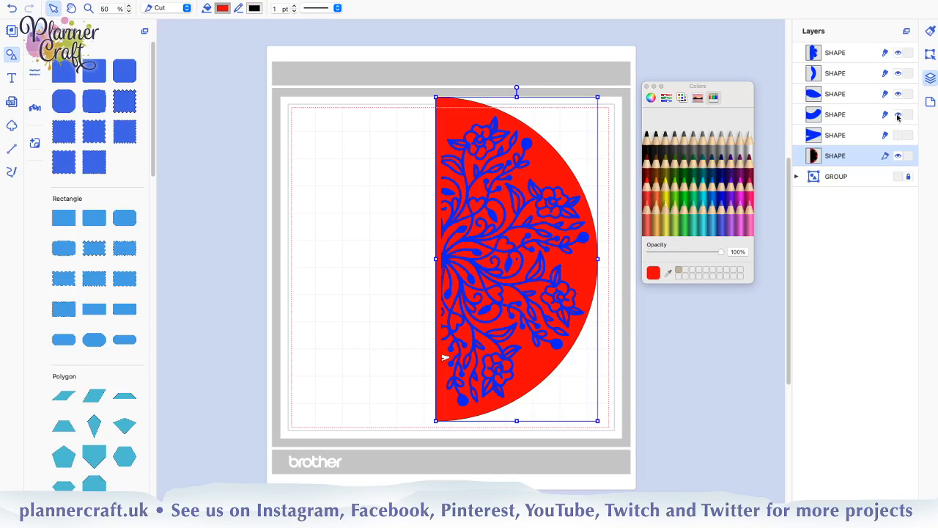
{"action": "left_click", "coordinate": [897, 94]}
{"action": "left_click", "coordinate": [897, 73]}
{"action": "left_click", "coordinate": [898, 53]}
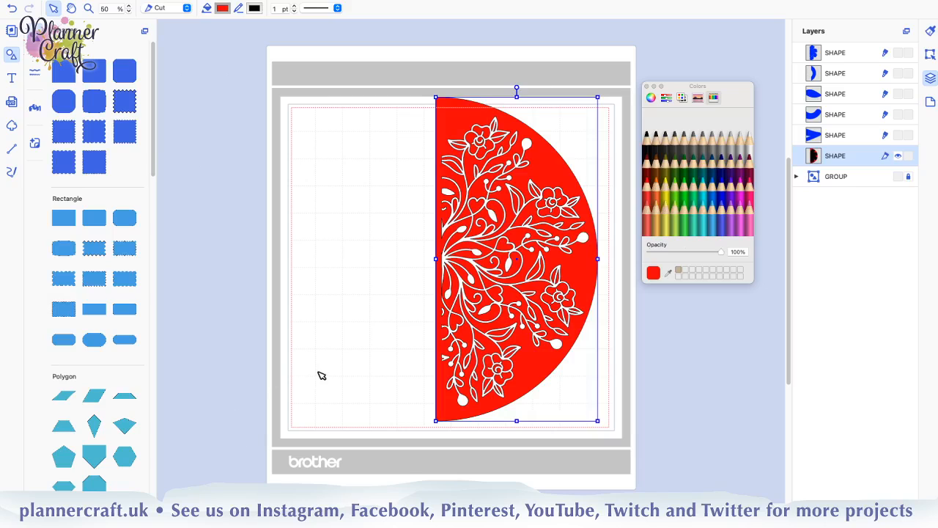
{"action": "left_click", "coordinate": [325, 339]}
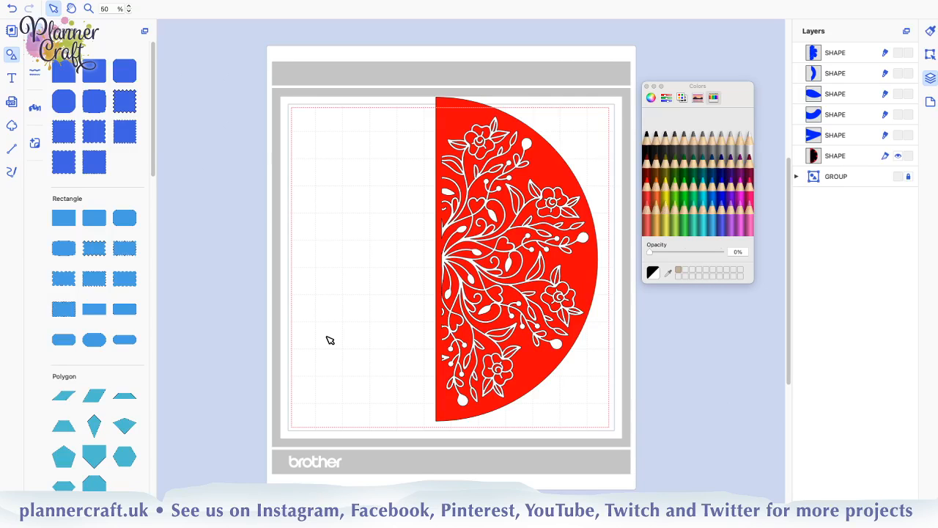
Add a square, shrink it and place it across the half circle's straight edge, just below the mandala's centre
{"action": "key", "text": "super+plus"}
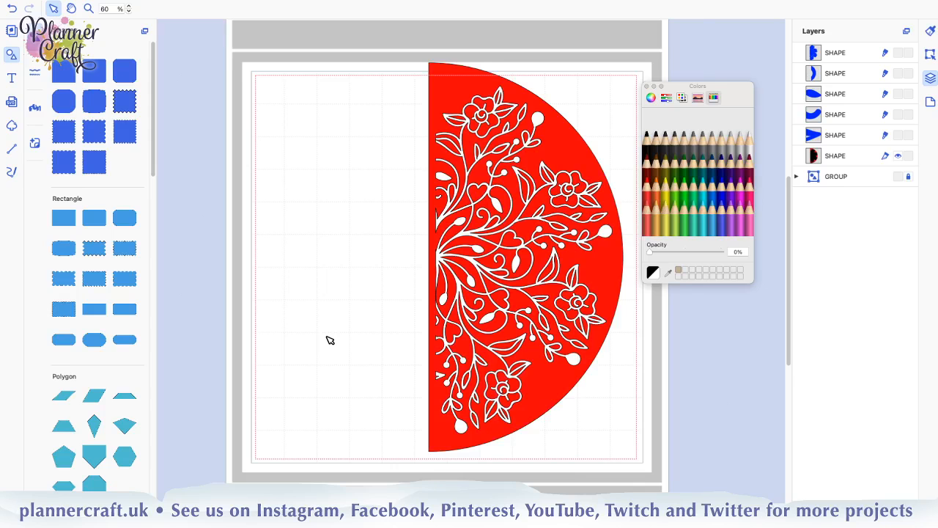
{"action": "key", "text": "super+plus"}
{"action": "key", "text": "super+plus"}
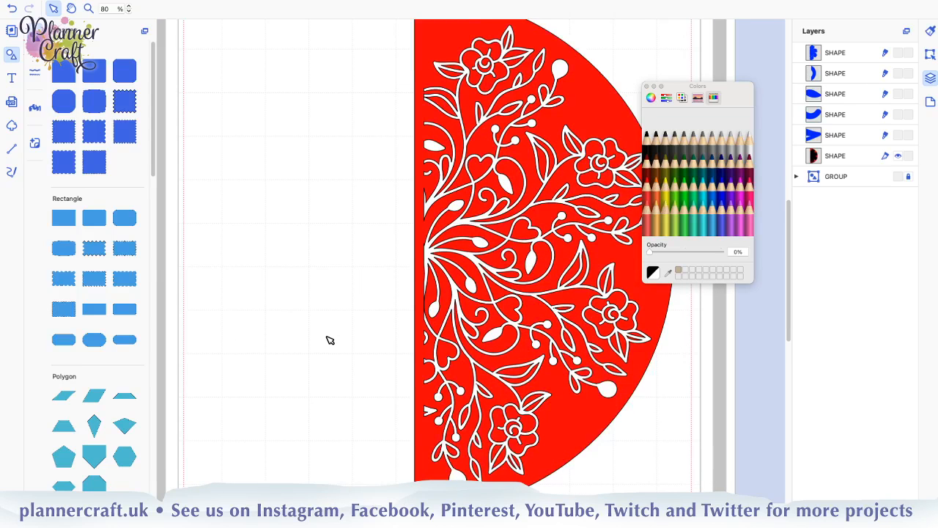
{"action": "key", "text": "super+plus"}
{"action": "key", "text": "super+plus"}
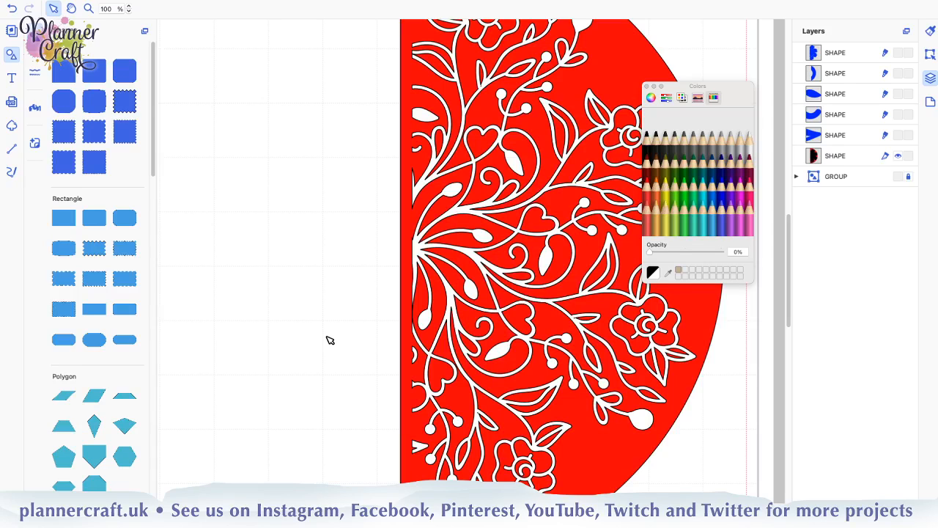
{"action": "left_click", "coordinate": [63, 70]}
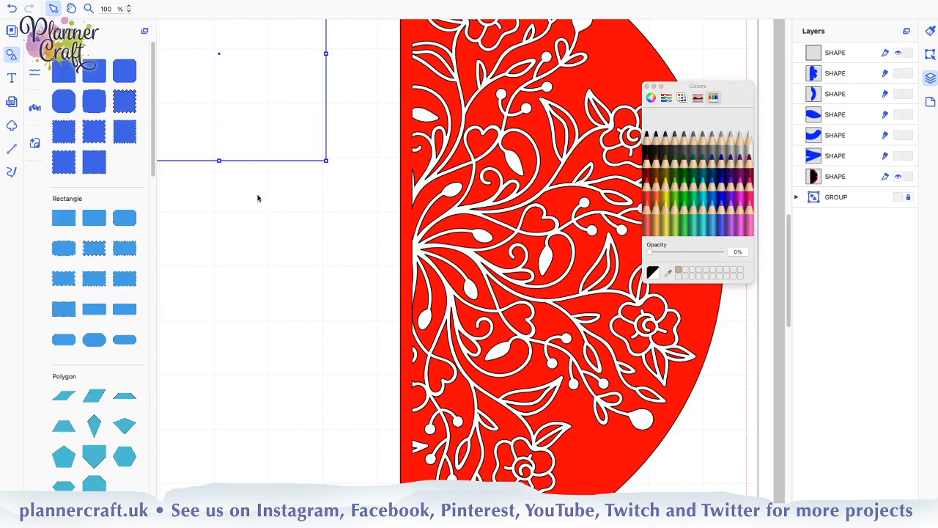
{"action": "left_click_drag", "start_coordinate": [246, 119], "coordinate": [360, 356]}
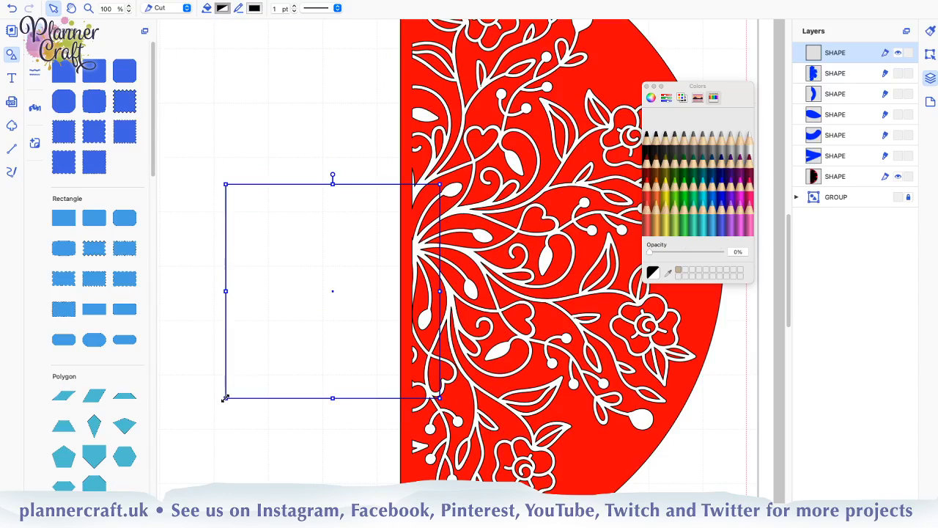
{"action": "left_click_drag", "start_coordinate": [225, 398], "coordinate": [379, 263]}
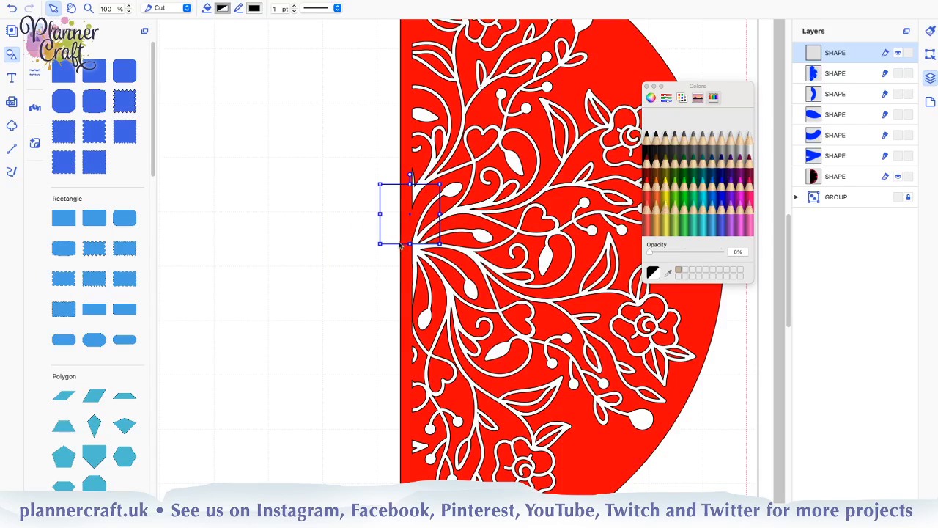
{"action": "left_click_drag", "start_coordinate": [398, 245], "coordinate": [385, 349]}
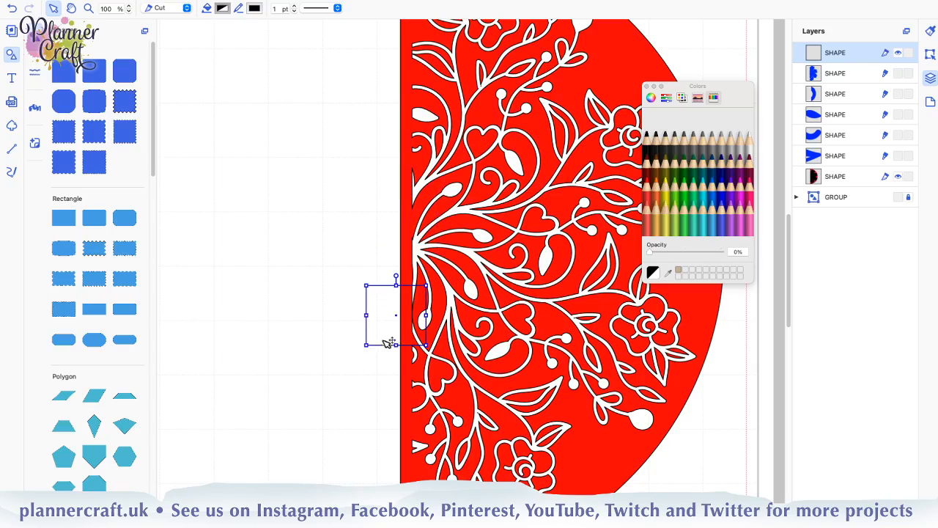
Show the five blue shapes over the red half circle to compare them with the cutout, and hide them again
{"action": "left_click", "coordinate": [898, 156]}
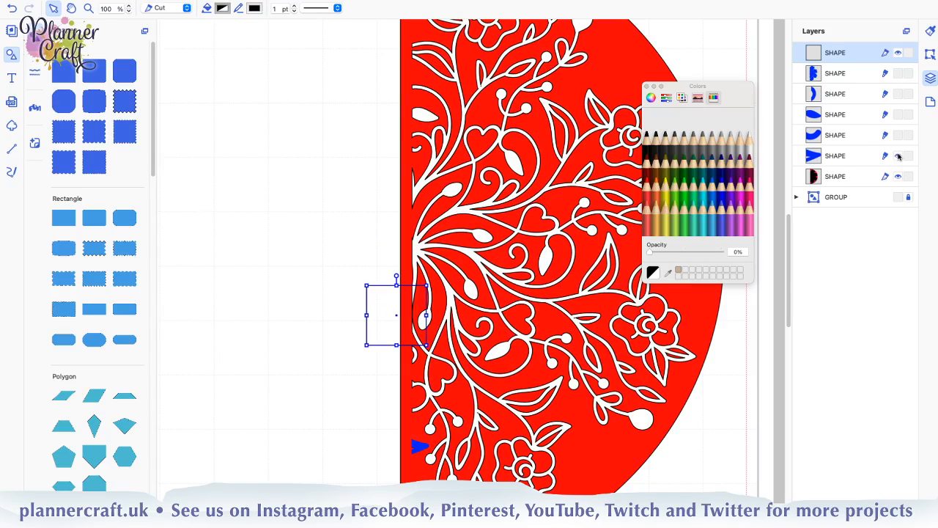
{"action": "left_click", "coordinate": [899, 136]}
{"action": "left_click", "coordinate": [899, 115]}
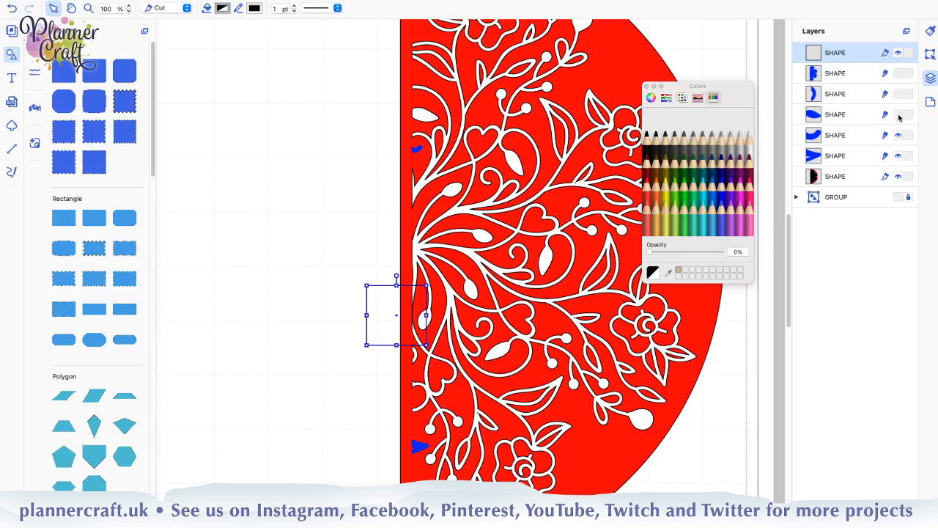
{"action": "left_click", "coordinate": [897, 73]}
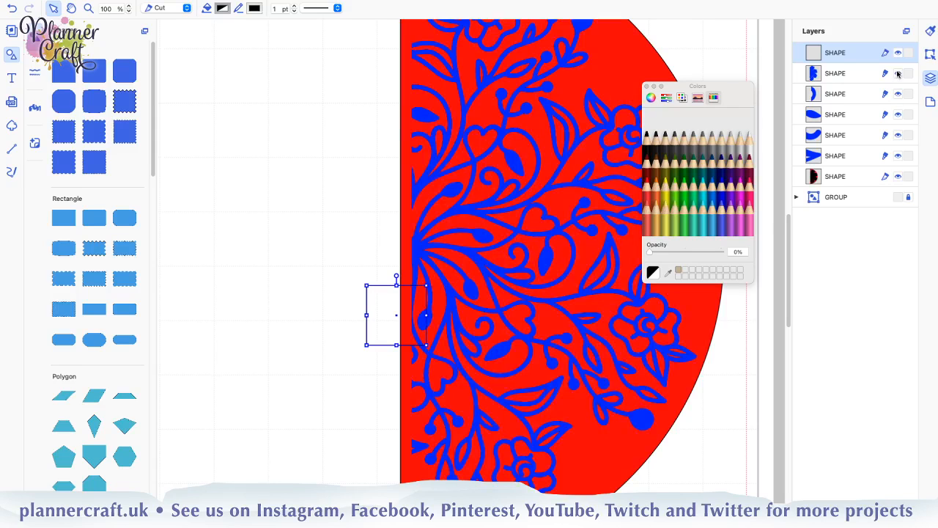
{"action": "left_click", "coordinate": [897, 73]}
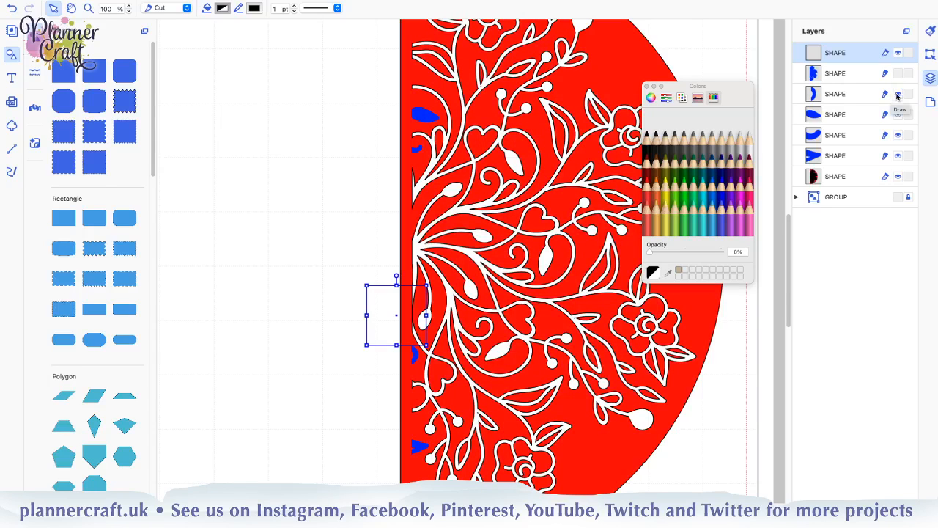
{"action": "left_click", "coordinate": [897, 93]}
{"action": "left_click", "coordinate": [897, 114]}
{"action": "left_click", "coordinate": [898, 135]}
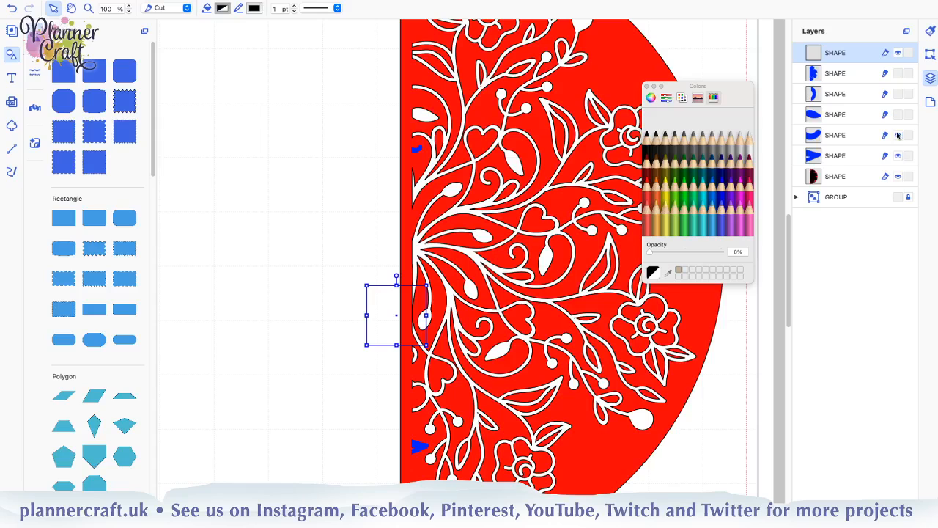
{"action": "left_click", "coordinate": [898, 155]}
Shrink the square to a tiny one over the narrow strip beside the half circle's straight edge
{"action": "left_click_drag", "start_coordinate": [366, 345], "coordinate": [418, 322]}
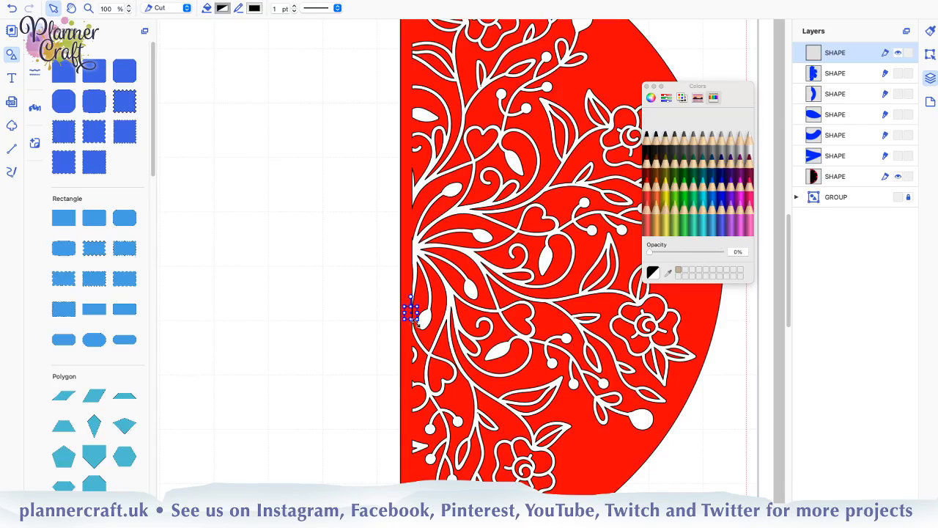
Fill the tiny square over the half circle's straight edge with Maraschino red
{"action": "left_click", "coordinate": [325, 346]}
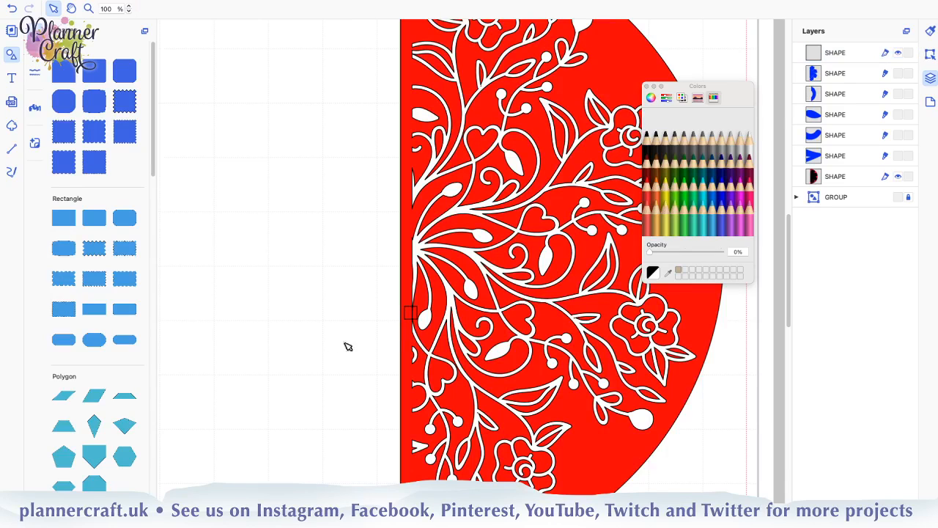
{"action": "left_click", "coordinate": [413, 313]}
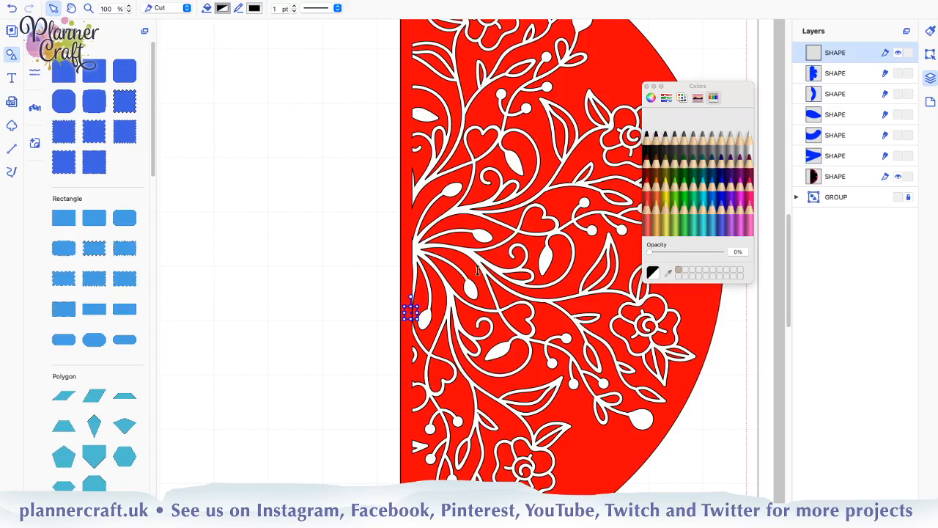
{"action": "left_click", "coordinate": [647, 197]}
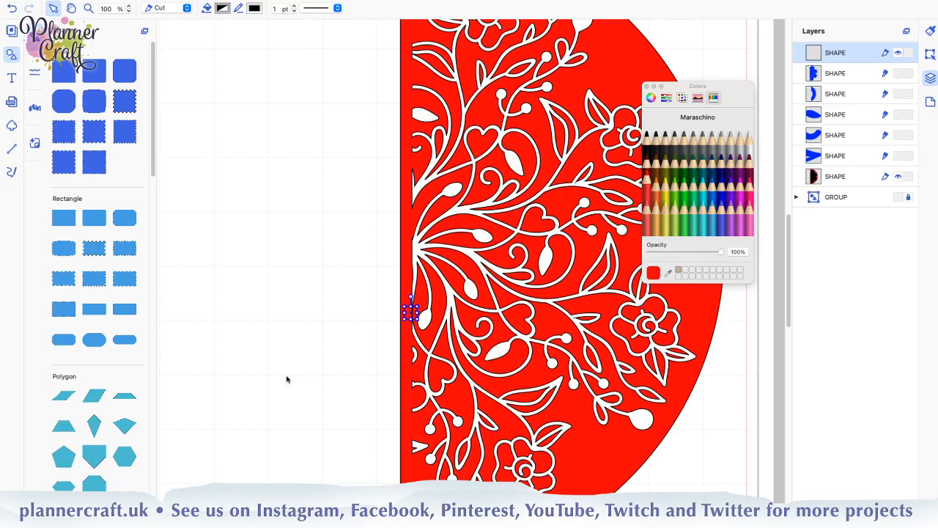
{"action": "left_click", "coordinate": [299, 375]}
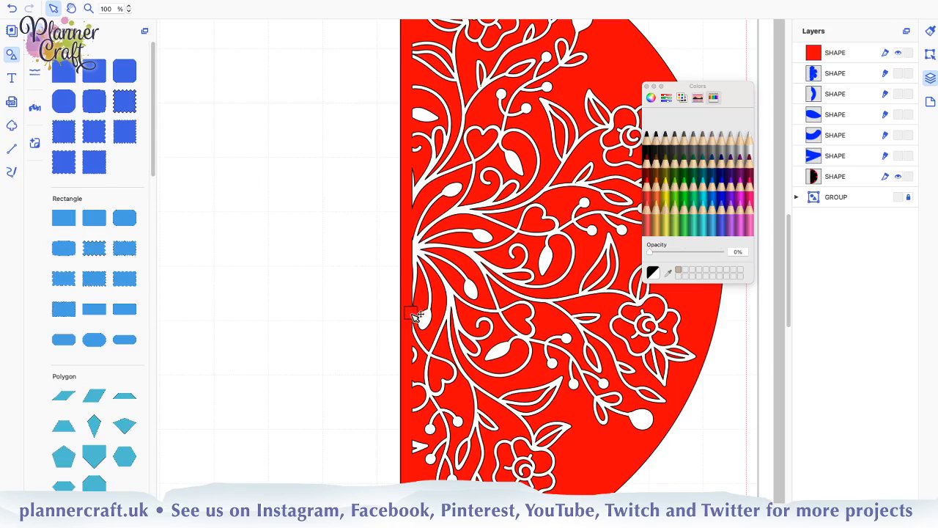
Select the red square together with the red half circle cutout and weld them into one shape
{"action": "left_click", "coordinate": [844, 54]}
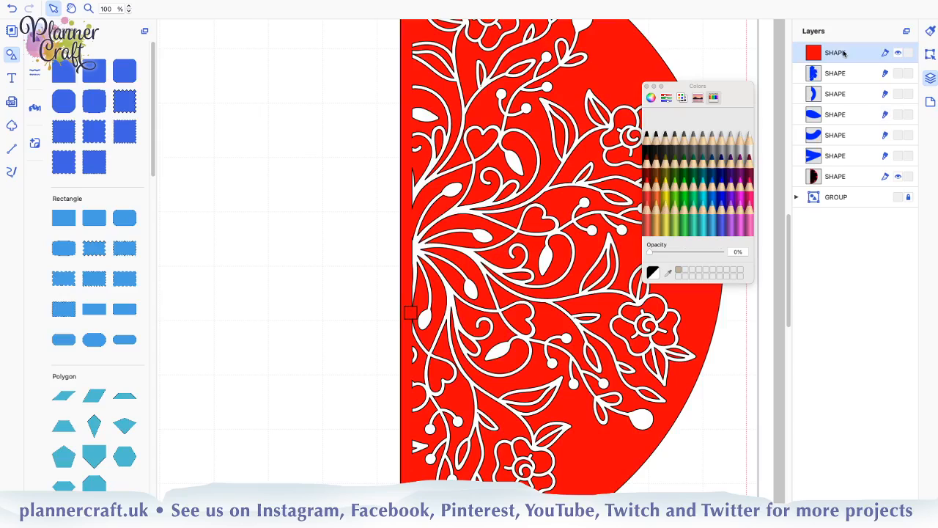
{"action": "left_click", "coordinate": [839, 178], "text": "super"}
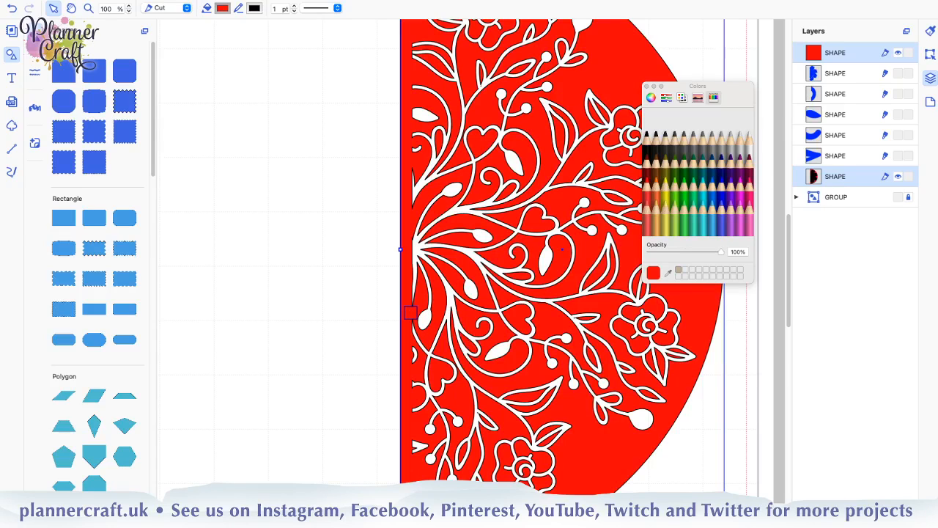
{"action": "left_click", "coordinate": [929, 55]}
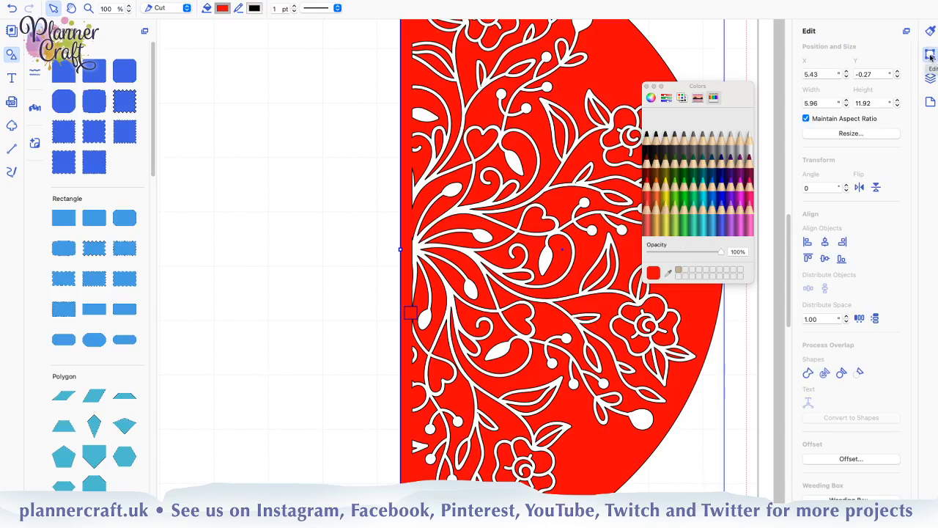
{"action": "left_click", "coordinate": [808, 374]}
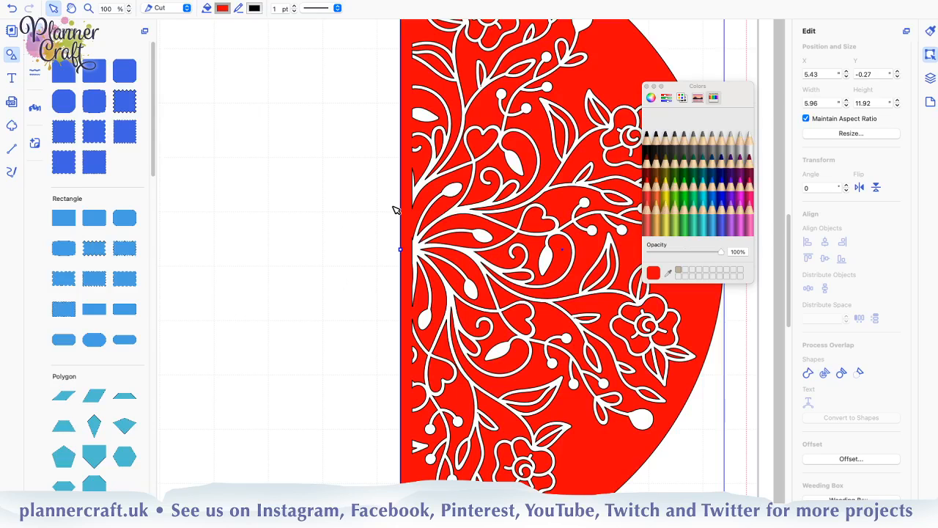
Edit the half circle's path and delete the tiny sliver on the inner straight edge, just above the mandala's centre
{"action": "key", "text": "super+equal"}
{"action": "key", "text": "super+equal"}
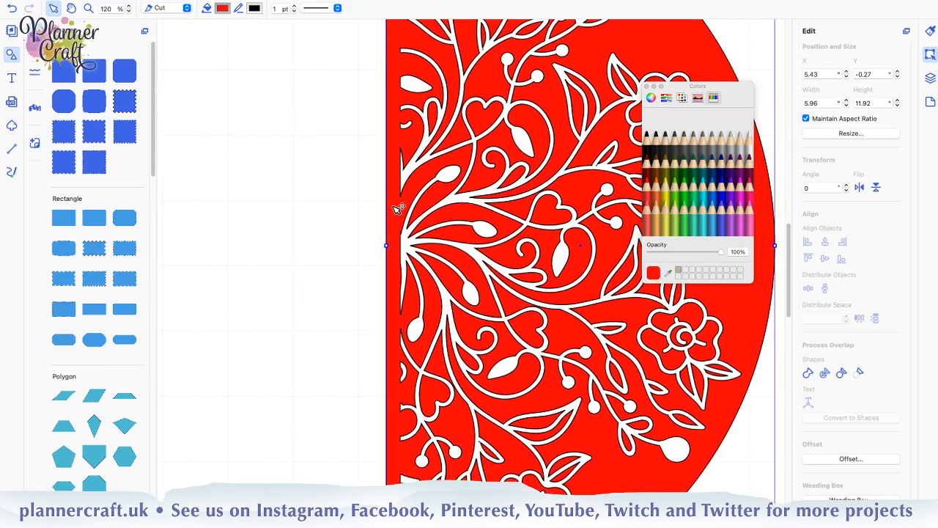
{"action": "key", "text": "super+equal"}
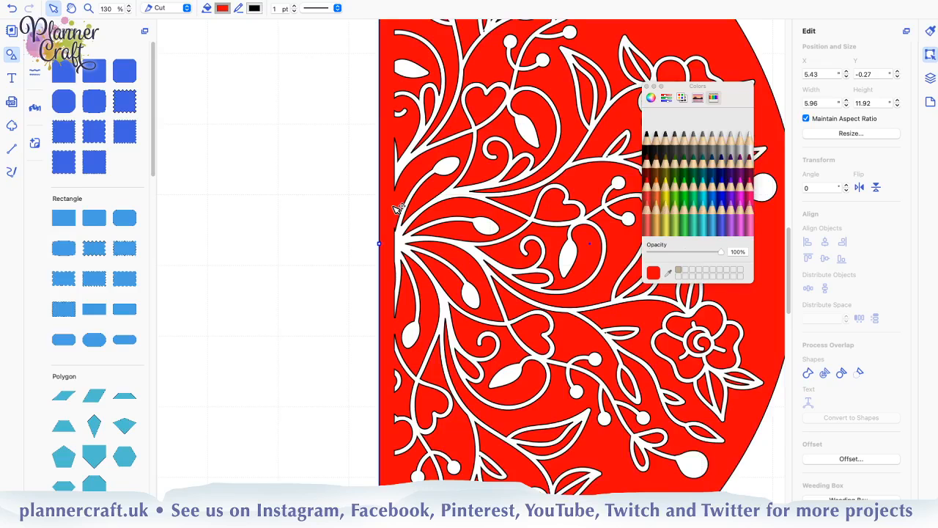
{"action": "key", "text": "super+equal"}
{"action": "key", "text": "super+equal"}
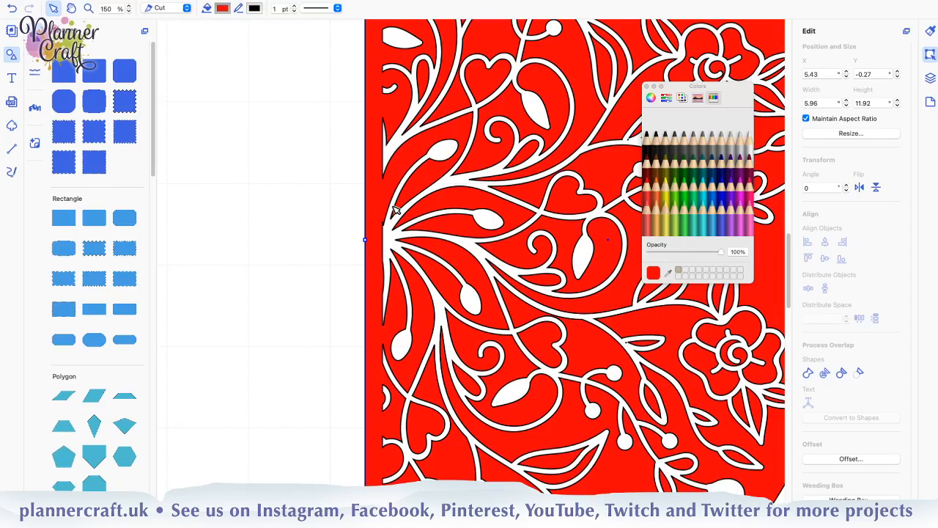
{"action": "key", "text": "super+equal"}
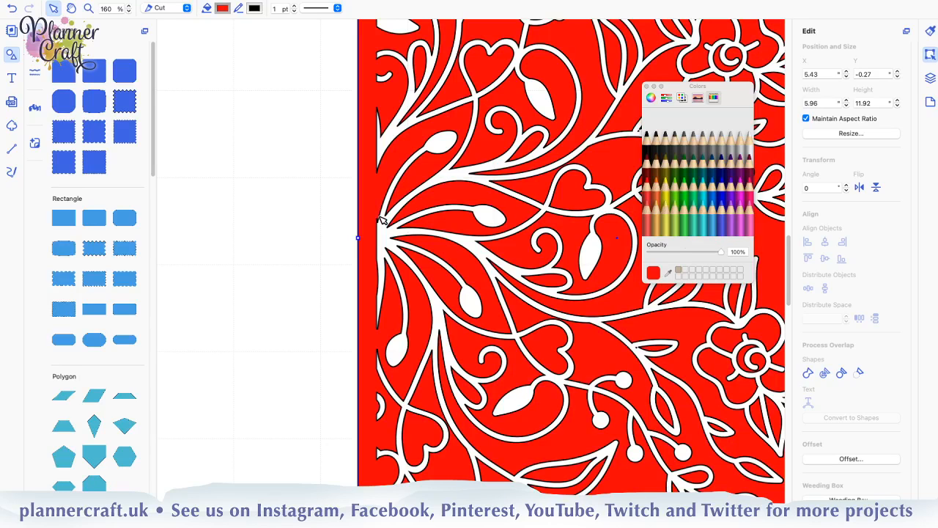
{"action": "double_click", "coordinate": [380, 219]}
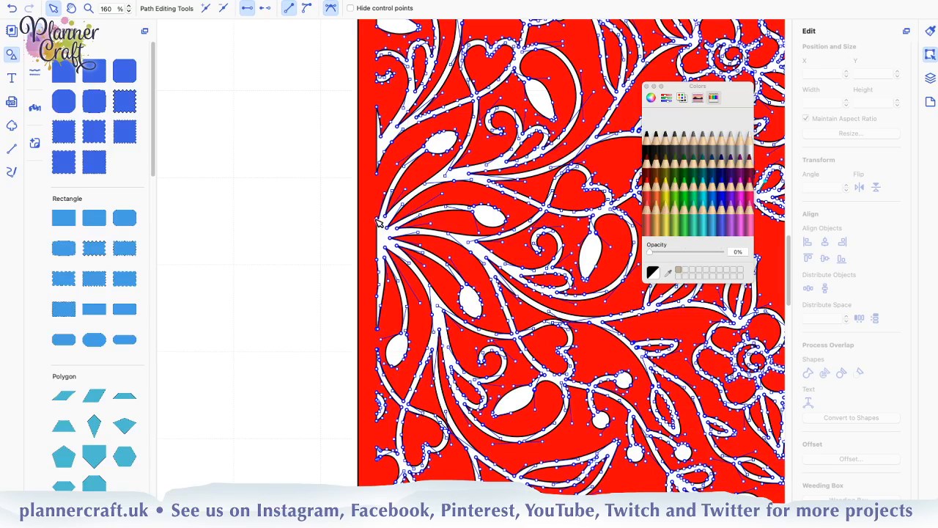
{"action": "left_click", "coordinate": [377, 219]}
{"action": "left_click", "coordinate": [377, 218]}
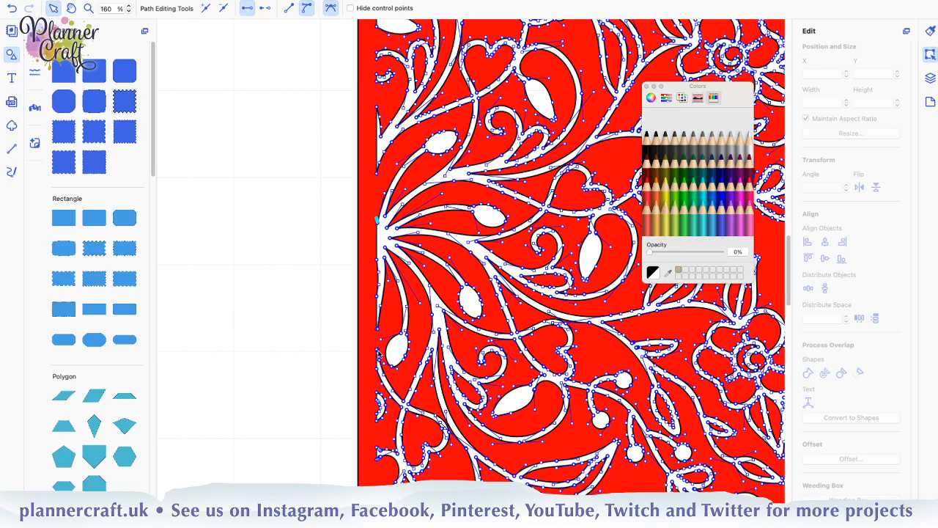
{"action": "key", "text": "Delete"}
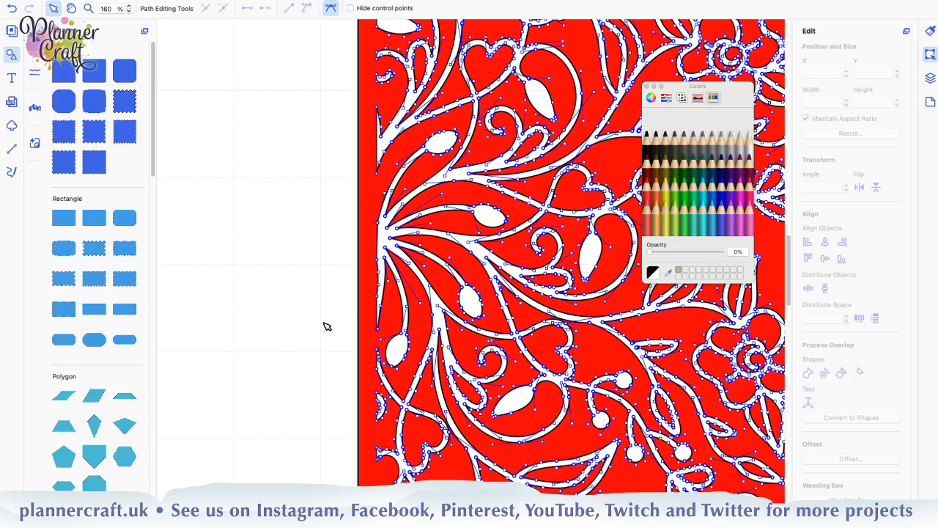
{"action": "left_click", "coordinate": [327, 326]}
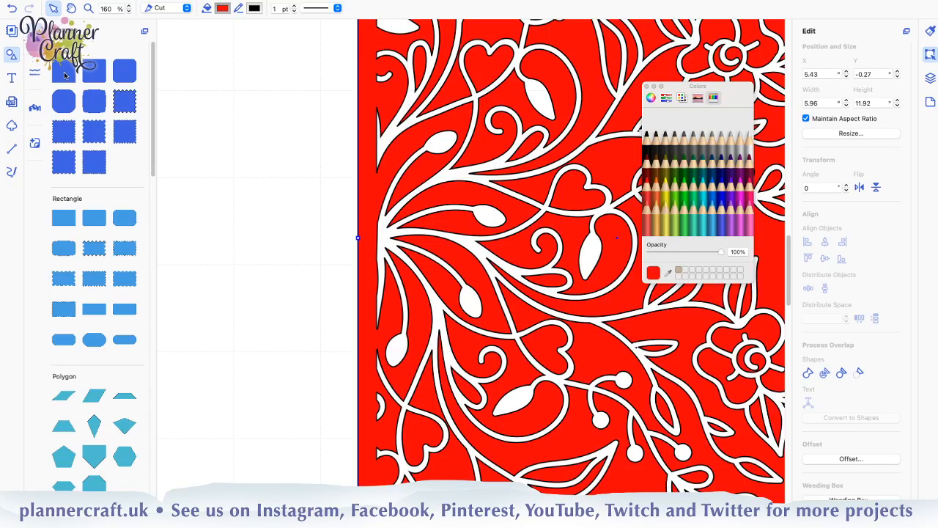
Add another square, shrink it to about 0.26 inches and place it over the narrow edge strip below the mandala's centre
{"action": "left_click_drag", "start_coordinate": [64, 75], "coordinate": [310, 330]}
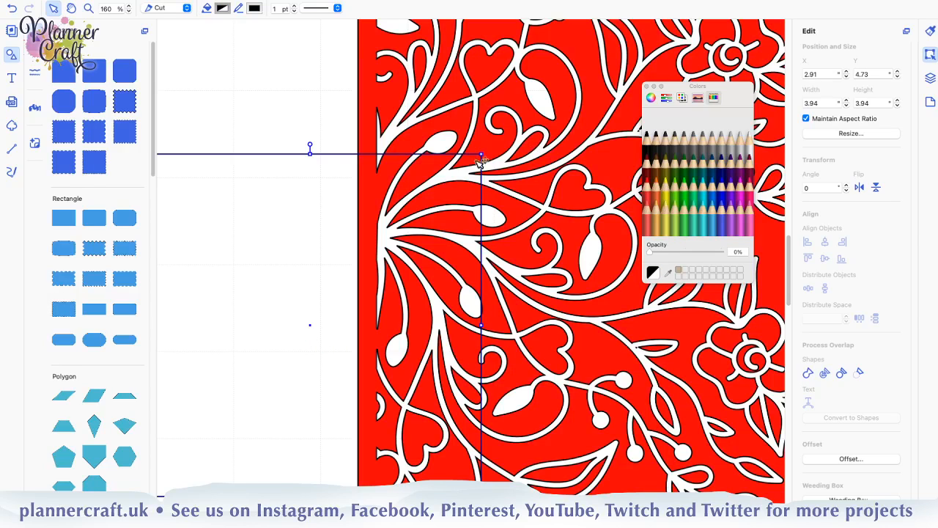
{"action": "left_click_drag", "start_coordinate": [258, 374], "coordinate": [259, 376]}
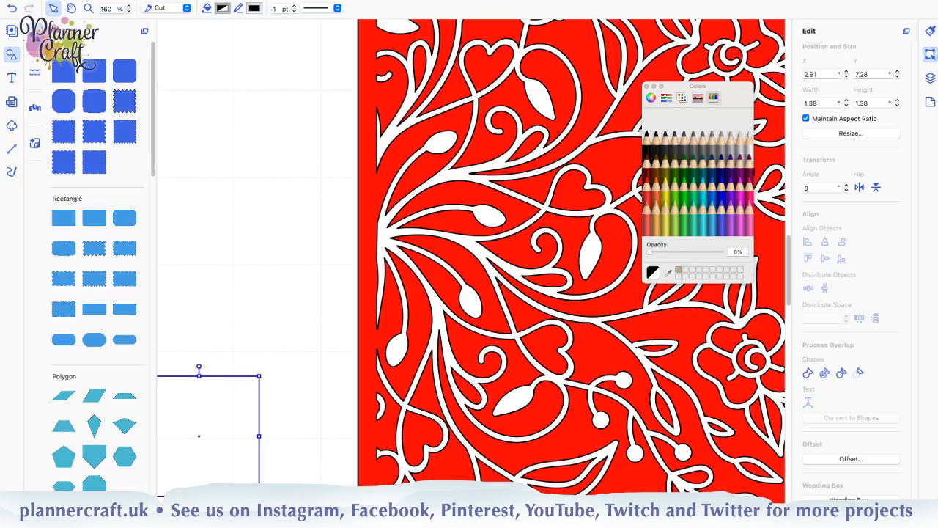
{"action": "left_click_drag", "start_coordinate": [373, 413], "coordinate": [370, 452]}
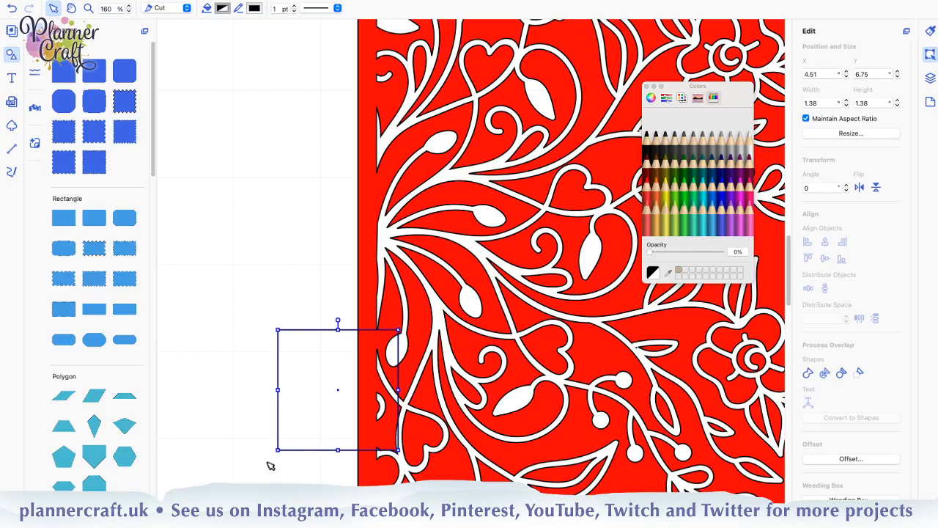
{"action": "left_click_drag", "start_coordinate": [280, 443], "coordinate": [375, 344]}
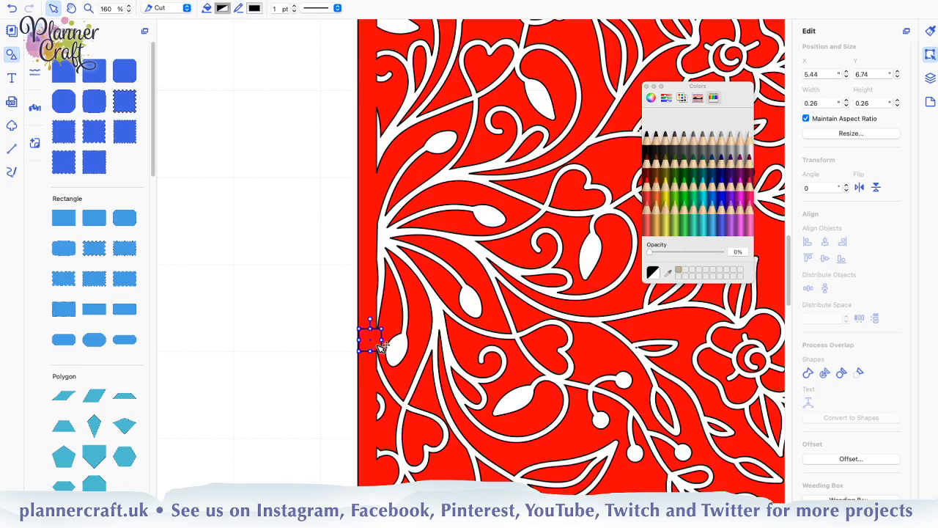
Nudge the small square slightly towards the mandala's cut lines and weld it to the red half circle
{"action": "key", "text": "Right"}
{"action": "key", "text": "Right"}
{"action": "left_click", "coordinate": [368, 302]}
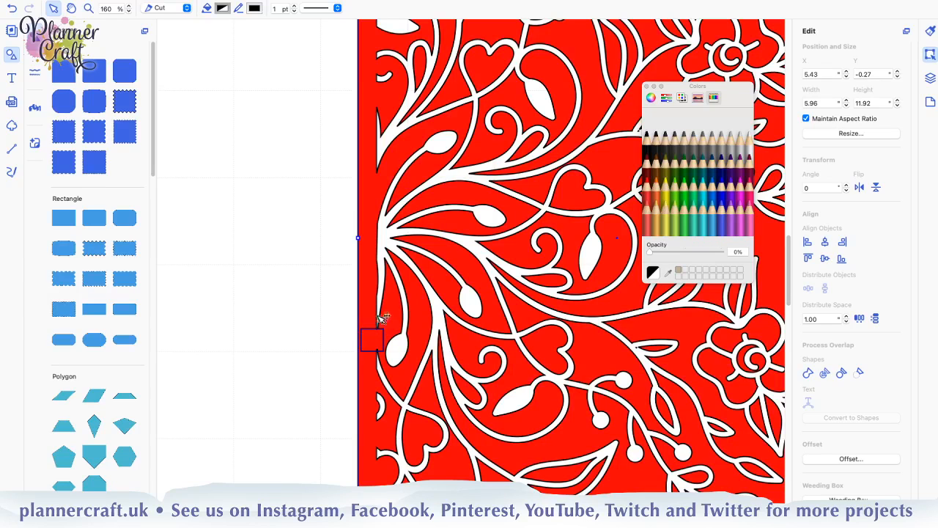
{"action": "left_click", "coordinate": [808, 373]}
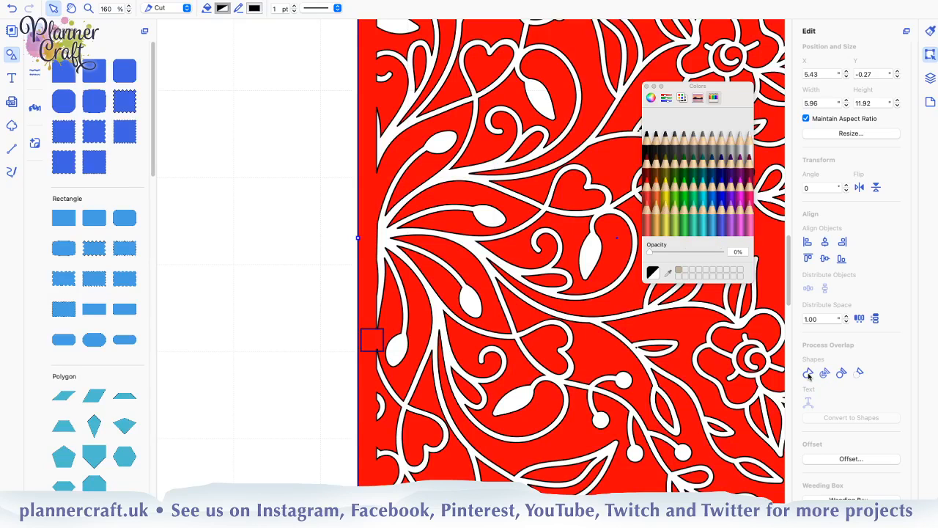
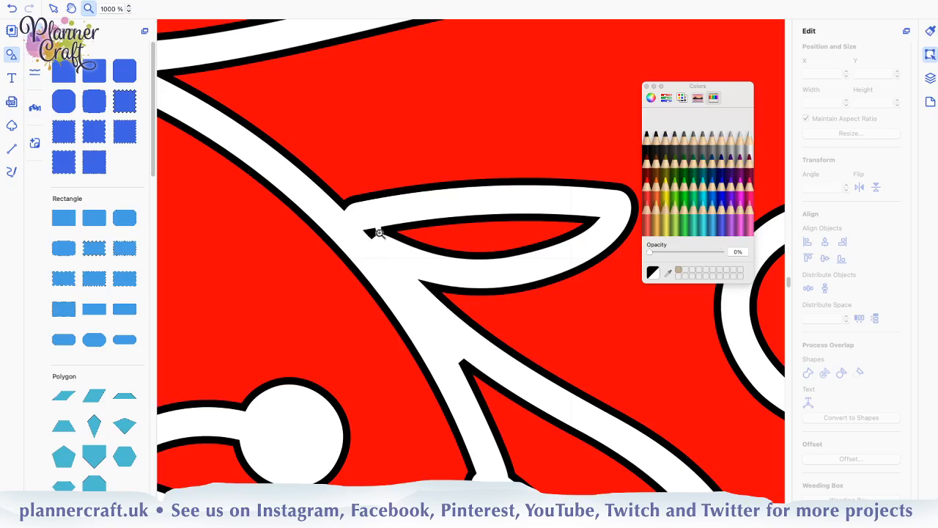
Edit the half circle's path and delete the tiny speck at the base of the narrow leaf beside the lower outer flower
{"action": "left_click", "coordinate": [54, 9]}
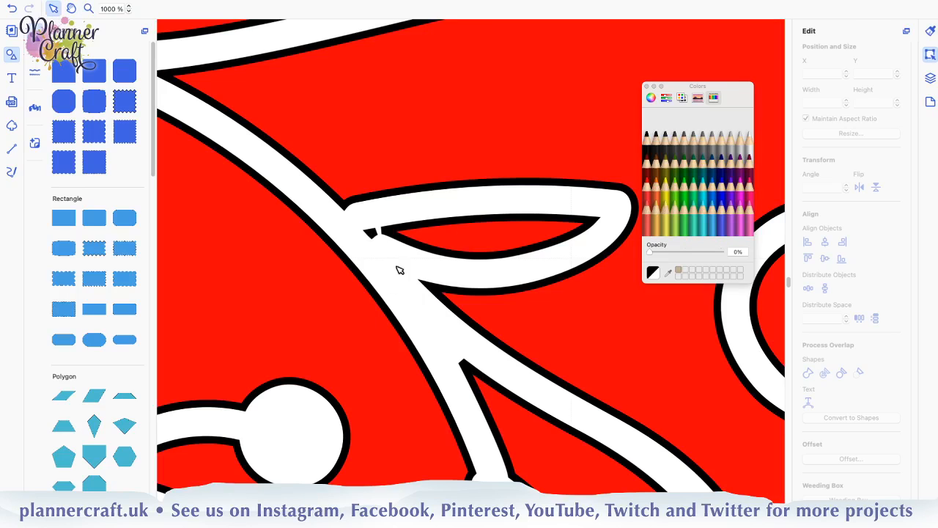
{"action": "left_click", "coordinate": [374, 234]}
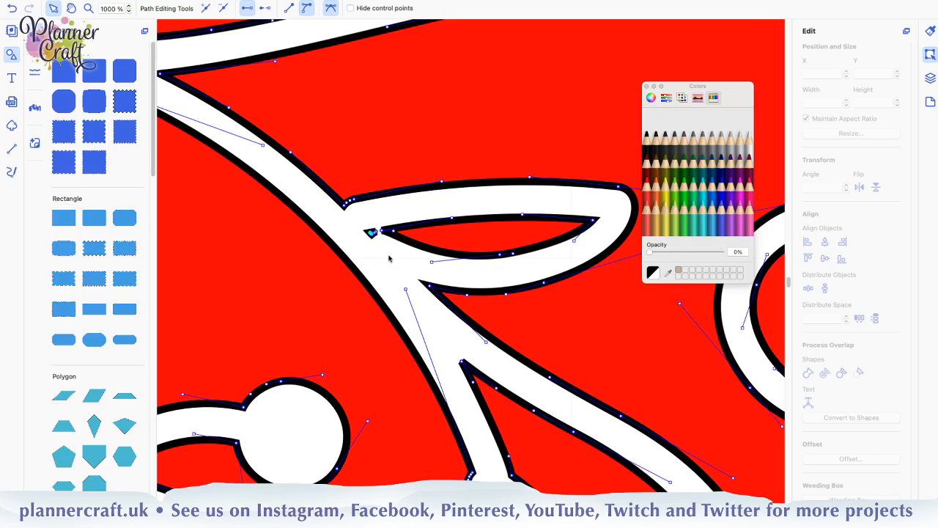
{"action": "left_click", "coordinate": [224, 8]}
{"action": "left_click", "coordinate": [222, 9]}
{"action": "left_click", "coordinate": [223, 8]}
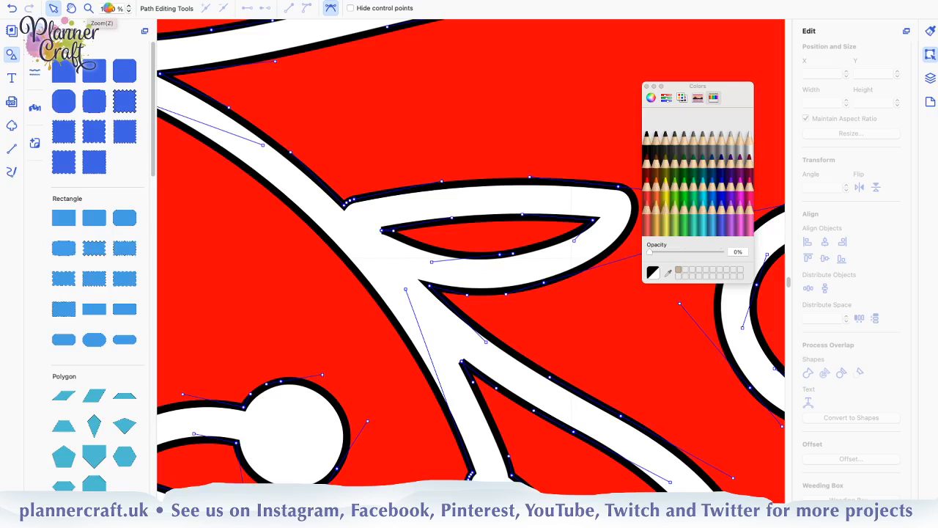
{"action": "left_click", "coordinate": [108, 8]}
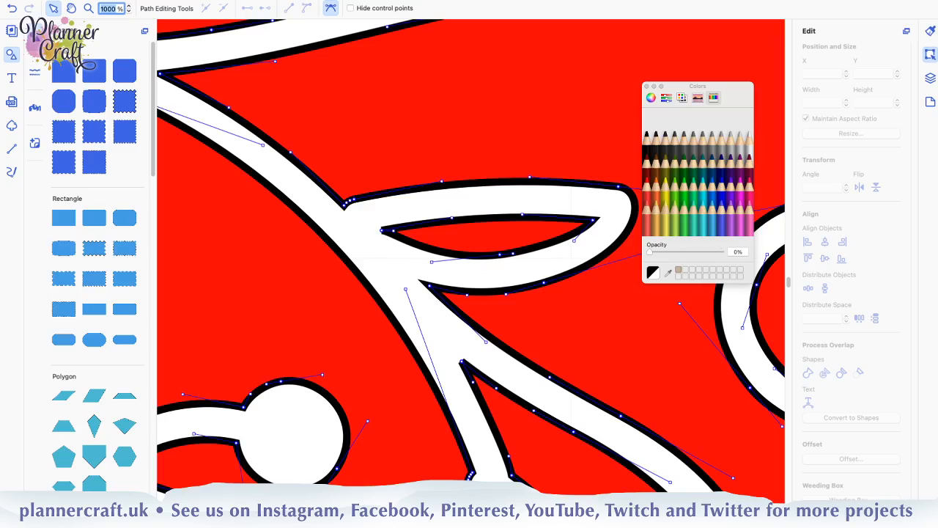
{"action": "type", "text": "50"}
{"action": "key", "text": "Return"}
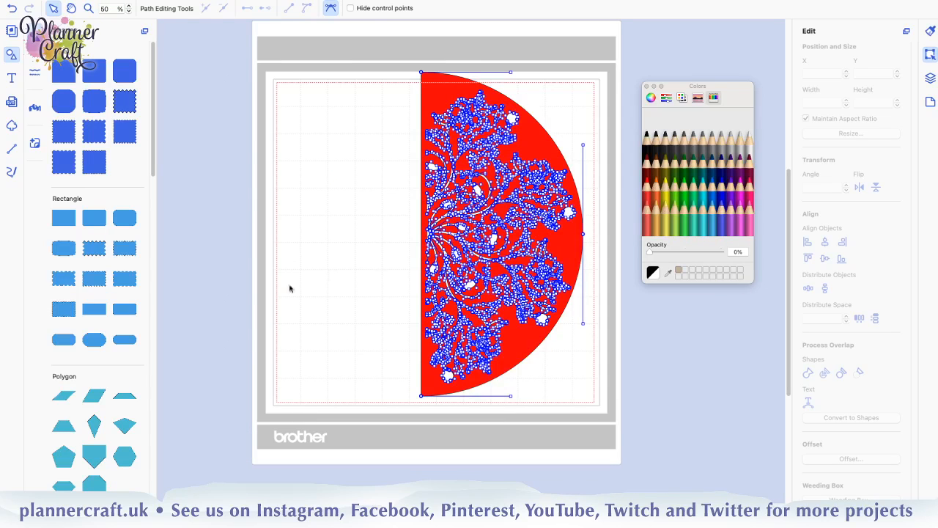
{"action": "left_click", "coordinate": [369, 299]}
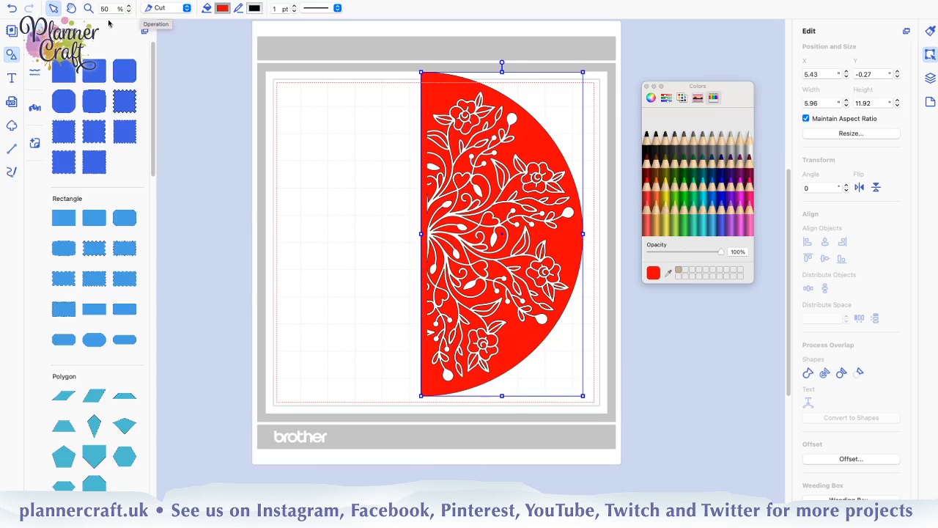
Edit the path again and delete the speck at the base of the small upright leaf below the mandala's uppermost flower
{"action": "left_click", "coordinate": [88, 9]}
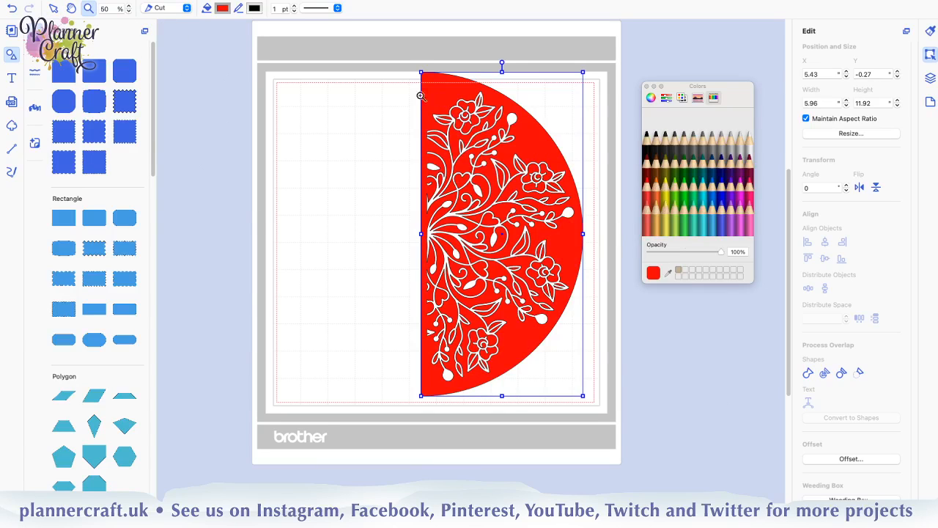
{"action": "left_click_drag", "start_coordinate": [444, 127], "coordinate": [499, 172]}
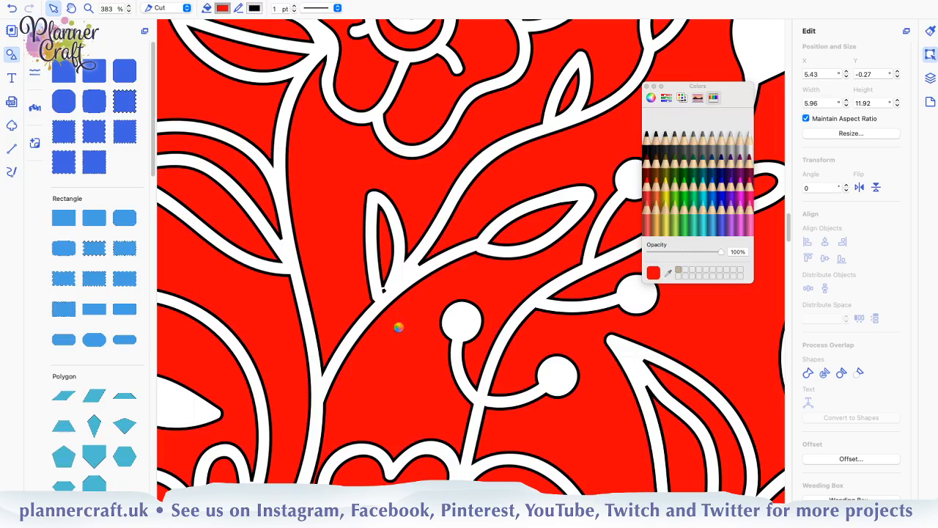
{"action": "left_click", "coordinate": [384, 291]}
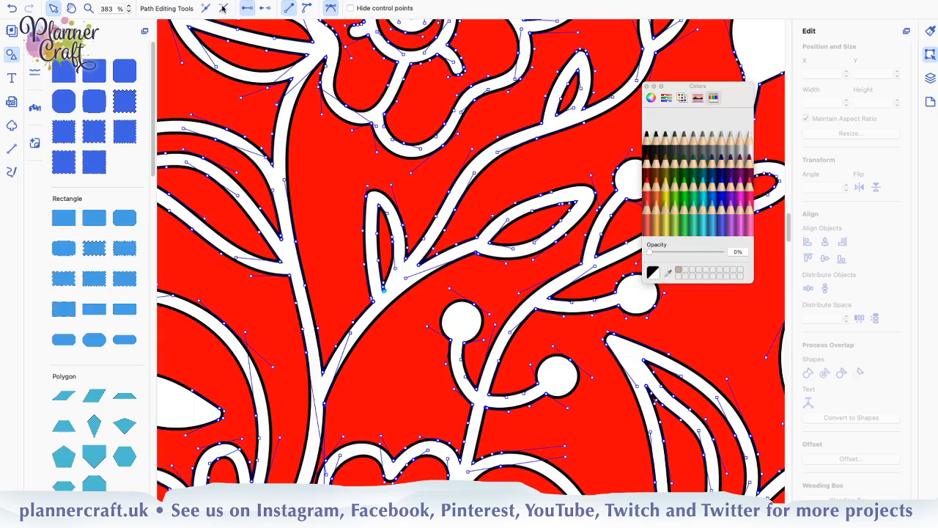
{"action": "left_click", "coordinate": [223, 8]}
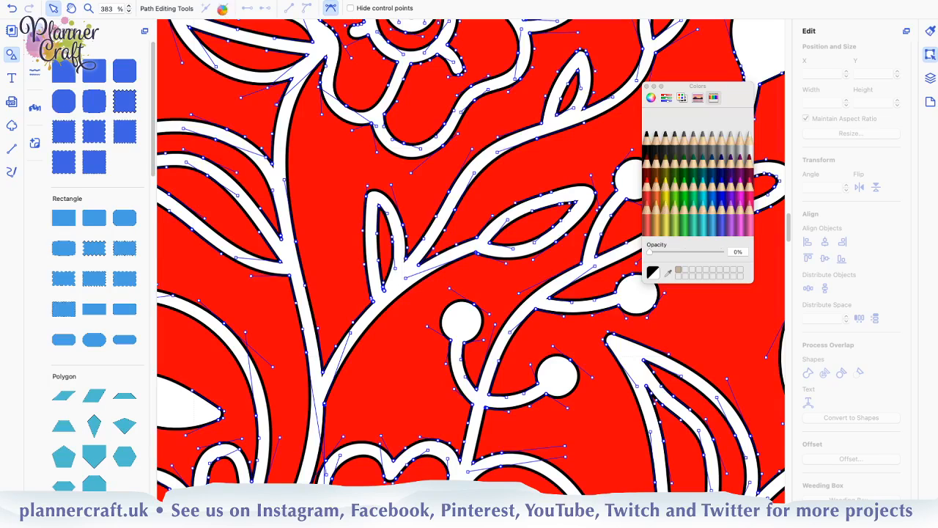
{"action": "left_click", "coordinate": [386, 291]}
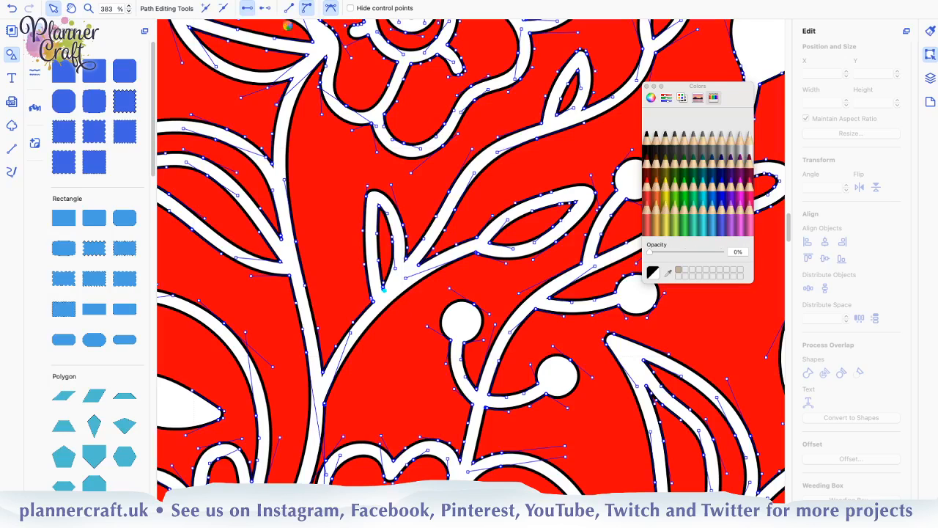
{"action": "left_click", "coordinate": [224, 6]}
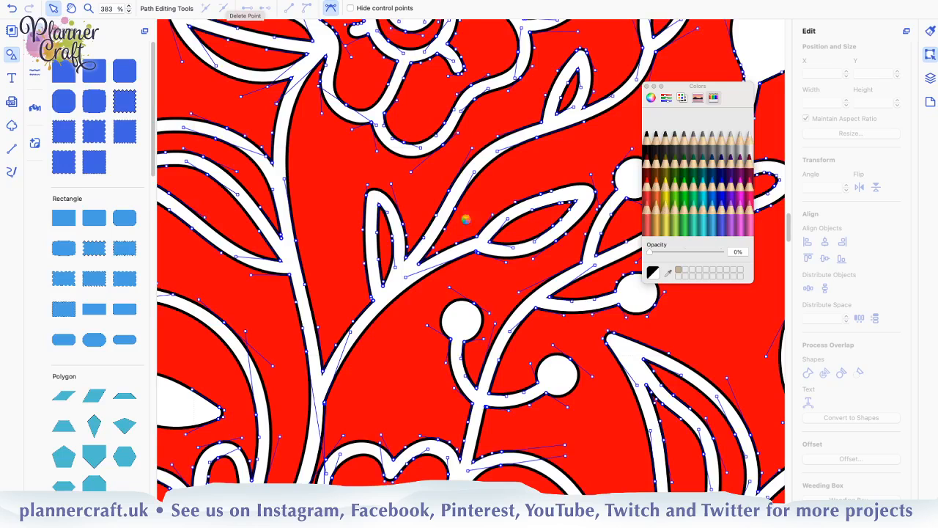
Check the rest of the mandala and delete all points of the speck at the base of the small leaf below the upper outer flower
{"action": "scroll", "coordinate": [477, 440], "scroll_direction": "down", "scroll_amount": 1}
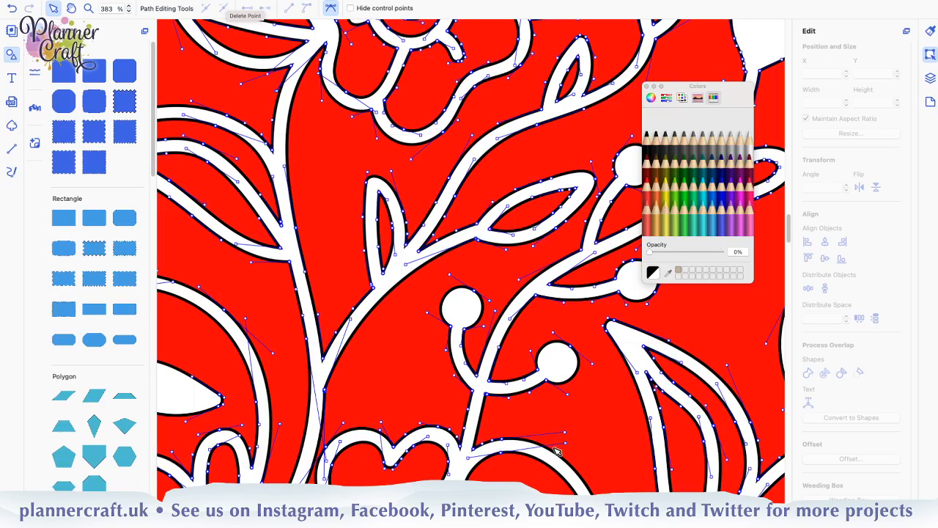
{"action": "scroll", "coordinate": [556, 442], "scroll_direction": "down", "scroll_amount": 1}
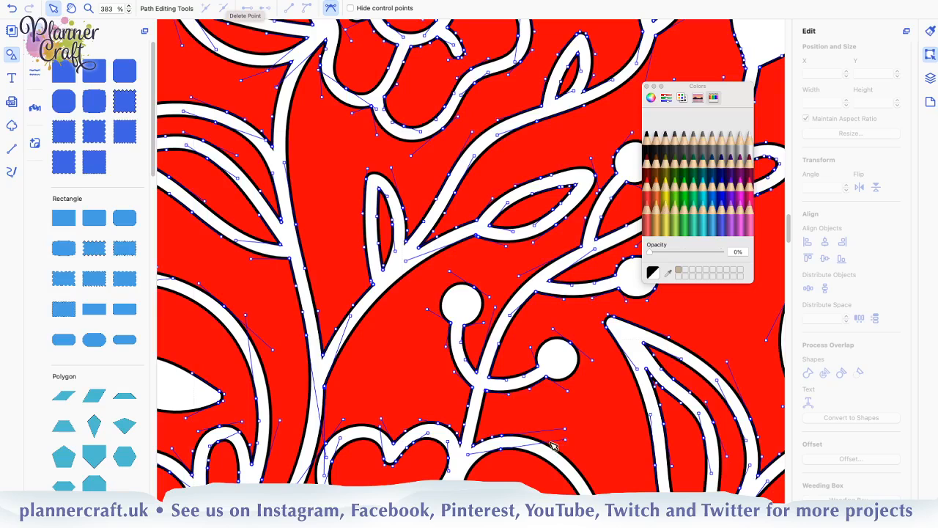
{"action": "scroll", "coordinate": [546, 443], "scroll_direction": "down", "scroll_amount": 1}
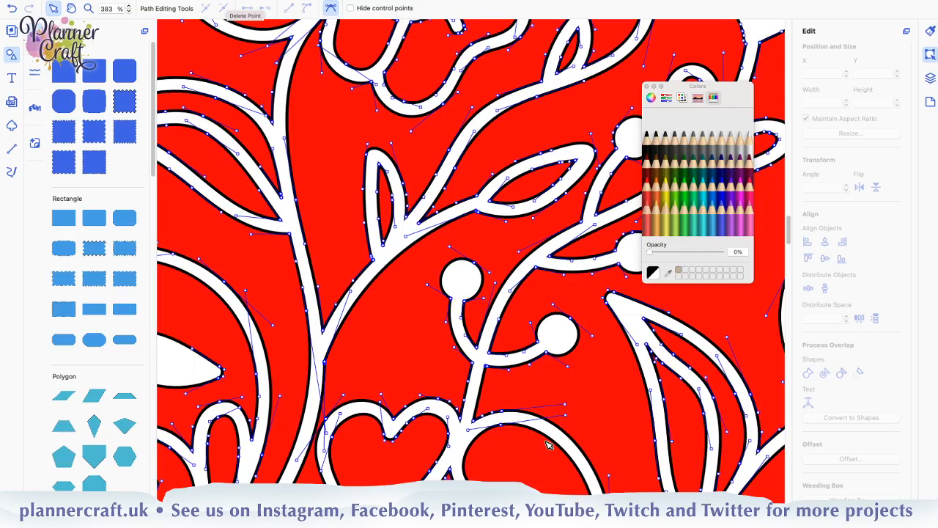
{"action": "scroll", "coordinate": [542, 444], "scroll_direction": "down", "scroll_amount": 10}
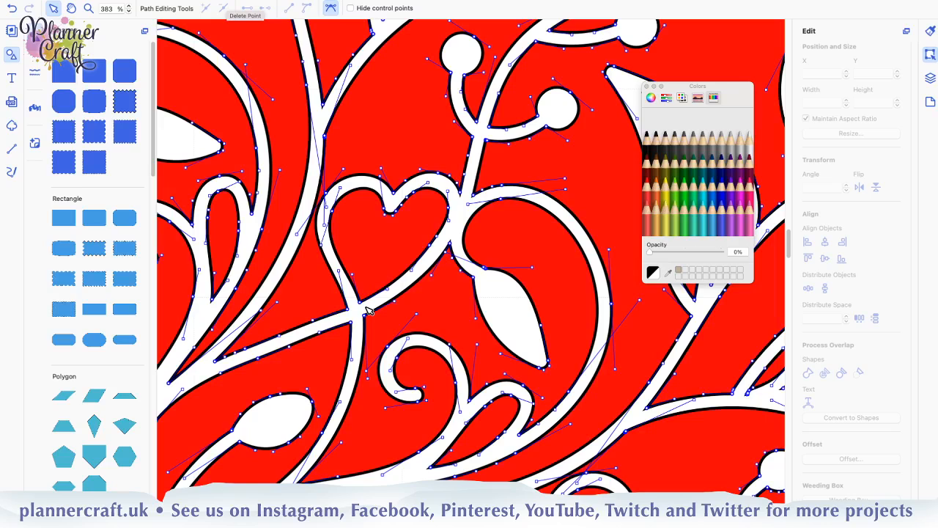
{"action": "scroll", "coordinate": [368, 310], "scroll_direction": "down", "scroll_amount": 2}
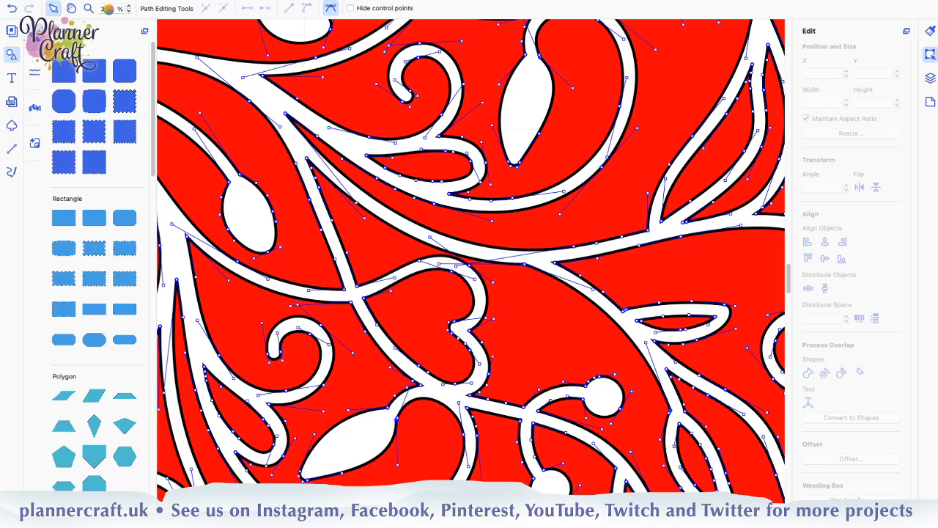
{"action": "double_click", "coordinate": [107, 8]}
{"action": "mouse_move", "coordinate": [123, 3]}
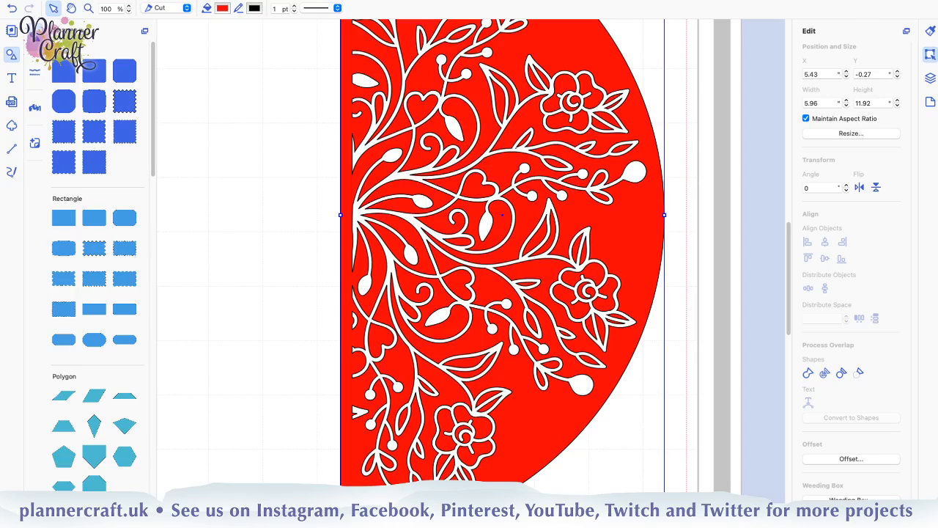
{"action": "left_click", "coordinate": [88, 8]}
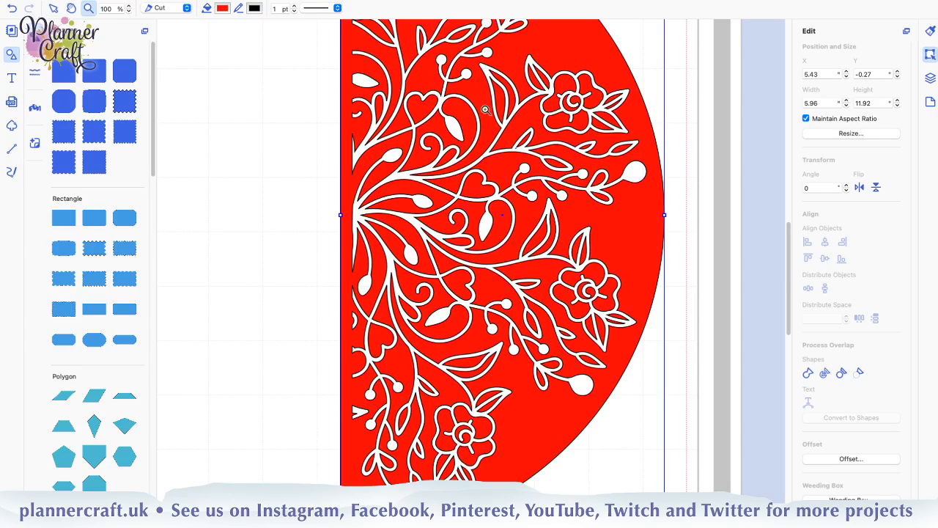
{"action": "left_click_drag", "start_coordinate": [489, 111], "coordinate": [562, 171]}
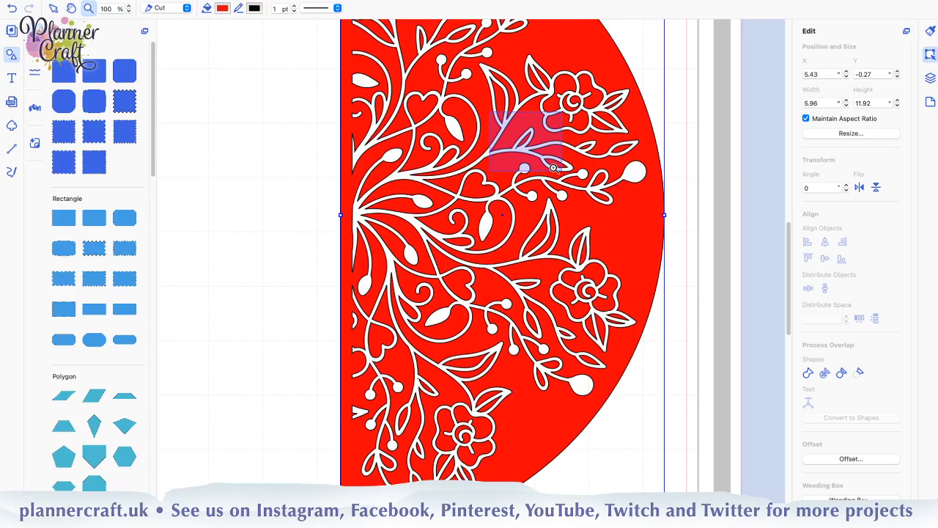
{"action": "left_click_drag", "start_coordinate": [553, 168], "coordinate": [553, 169]}
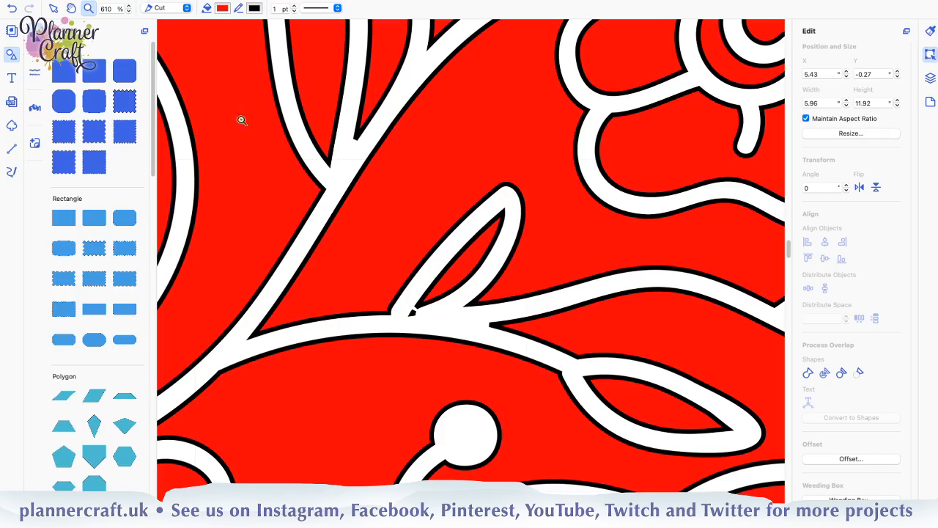
{"action": "left_click", "coordinate": [54, 8]}
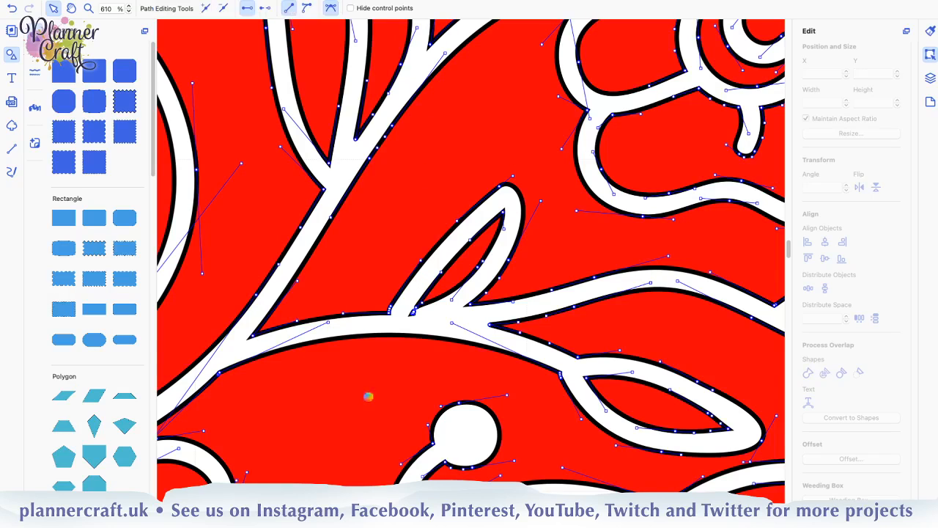
{"action": "left_click", "coordinate": [414, 315]}
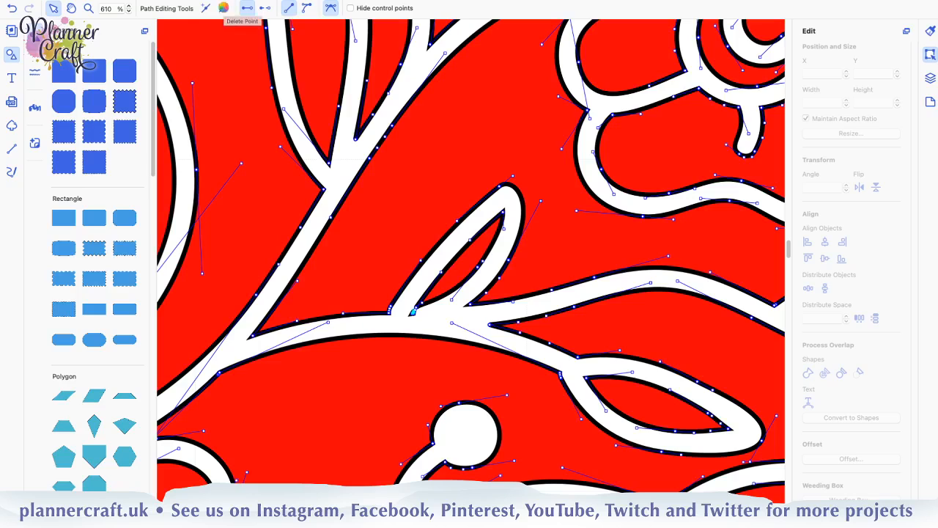
{"action": "left_click", "coordinate": [224, 10]}
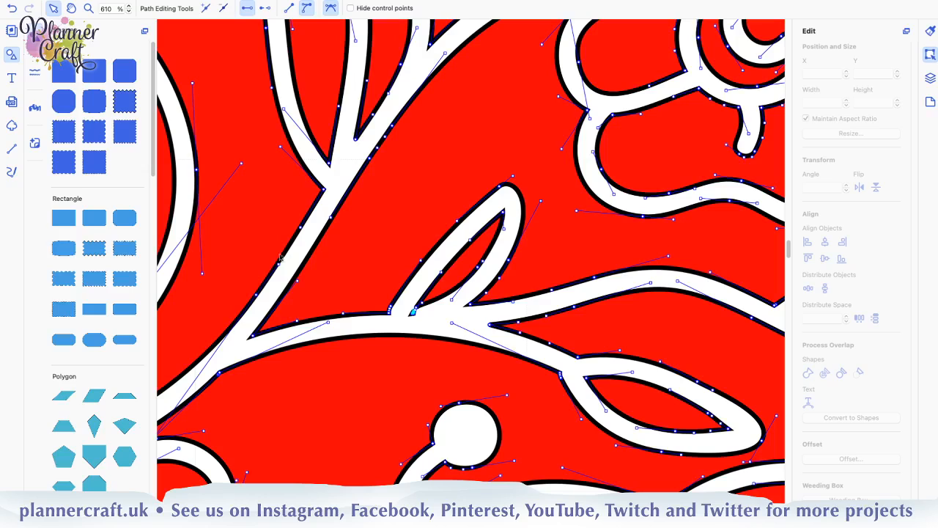
{"action": "left_click", "coordinate": [226, 10]}
{"action": "left_click", "coordinate": [224, 9]}
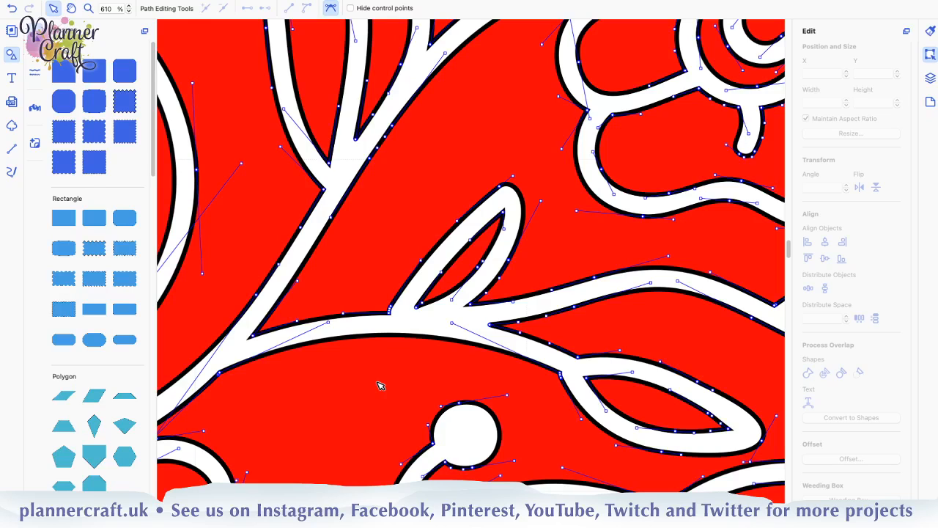
Check the lower part of the mandala and delete the speck at the base of the small leaf on the stem beside the lowest flower
{"action": "double_click", "coordinate": [112, 8]}
{"action": "type", "text": "10"}
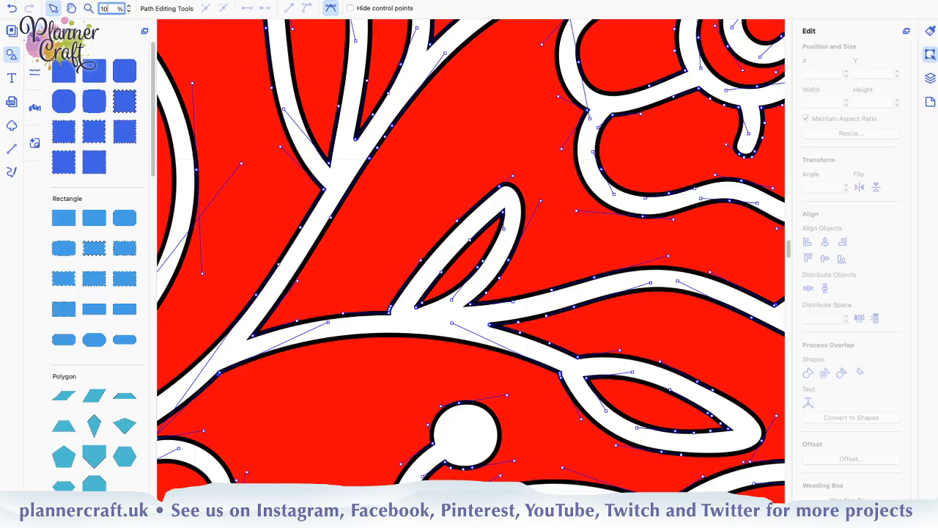
{"action": "key", "text": "Return"}
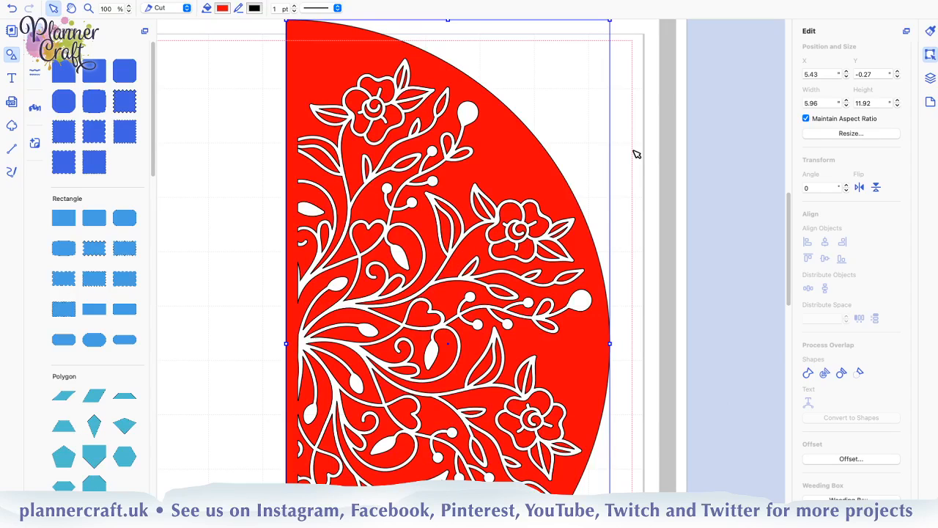
{"action": "scroll", "coordinate": [647, 203], "scroll_direction": "down", "scroll_amount": 1}
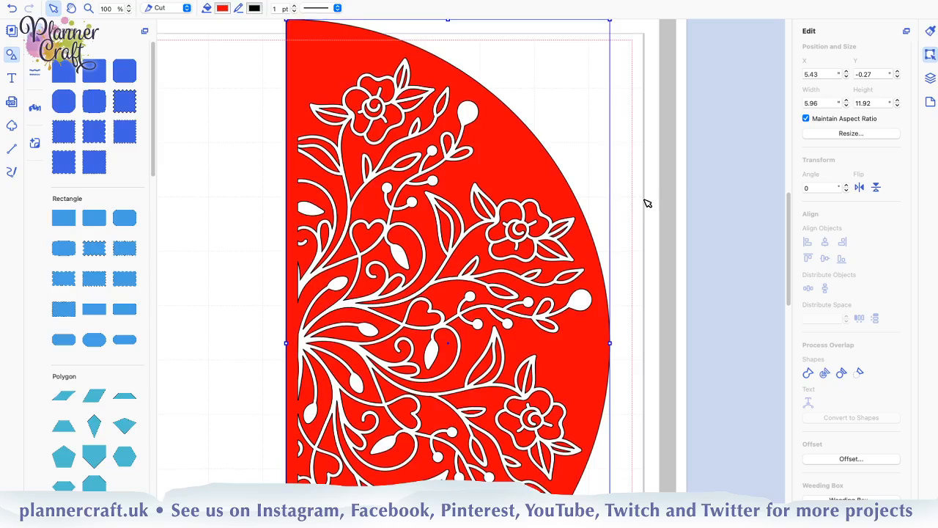
{"action": "scroll", "coordinate": [647, 203], "scroll_direction": "down", "scroll_amount": 5}
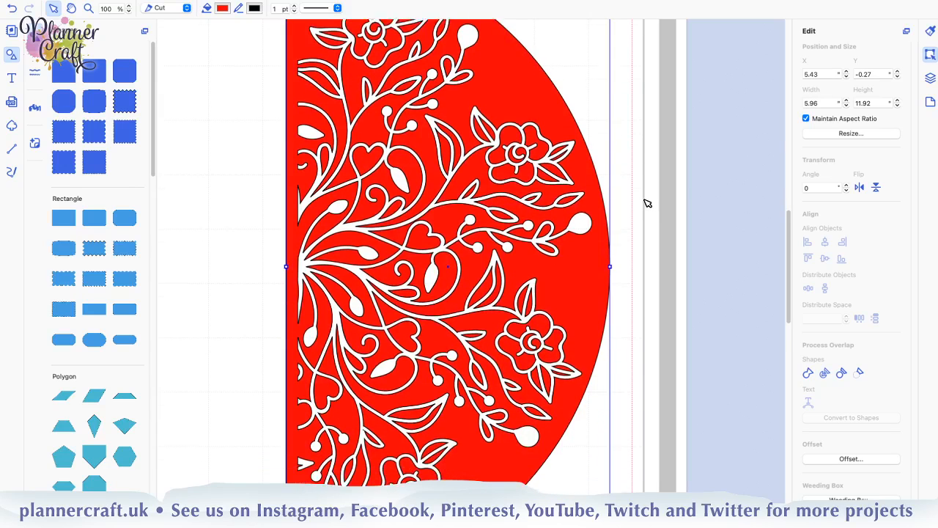
{"action": "scroll", "coordinate": [647, 203], "scroll_direction": "down", "scroll_amount": 2}
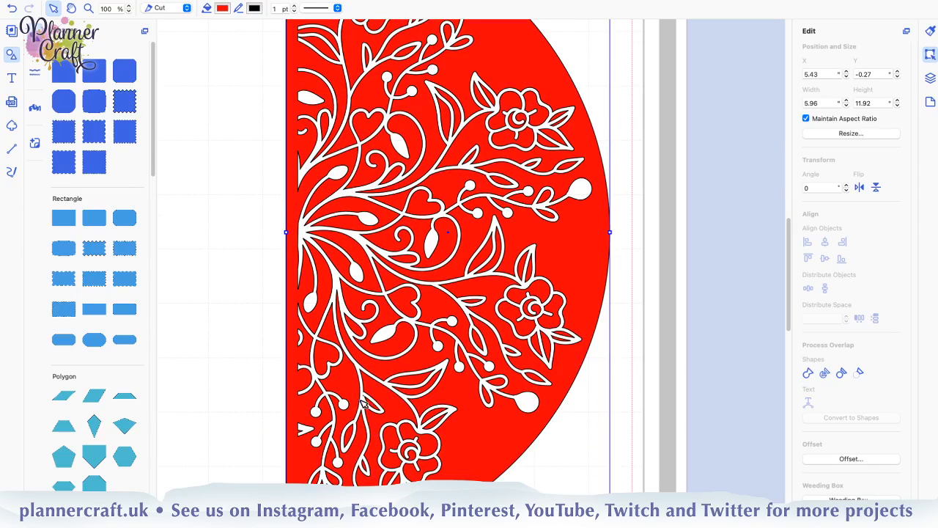
{"action": "scroll", "coordinate": [421, 411], "scroll_direction": "down", "scroll_amount": 2}
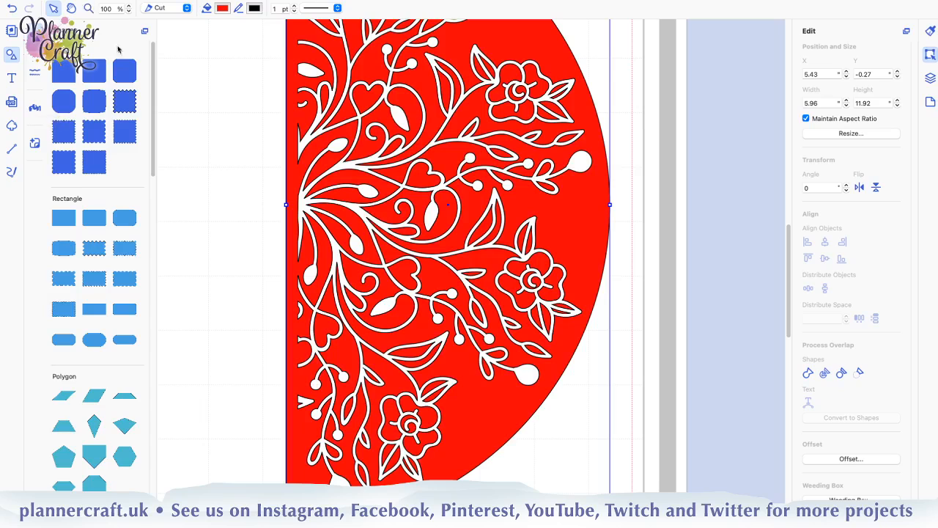
{"action": "left_click", "coordinate": [88, 8]}
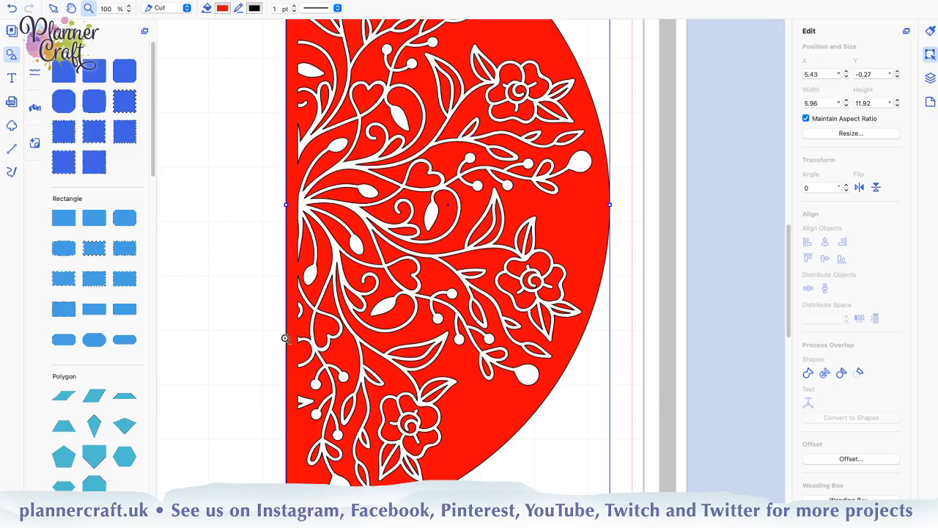
{"action": "left_click_drag", "start_coordinate": [272, 334], "coordinate": [395, 406]}
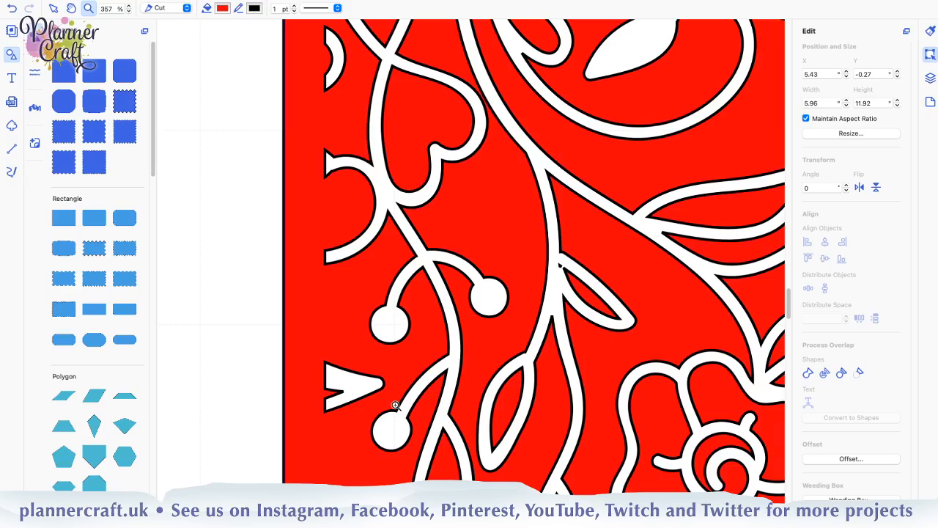
{"action": "left_click", "coordinate": [54, 7]}
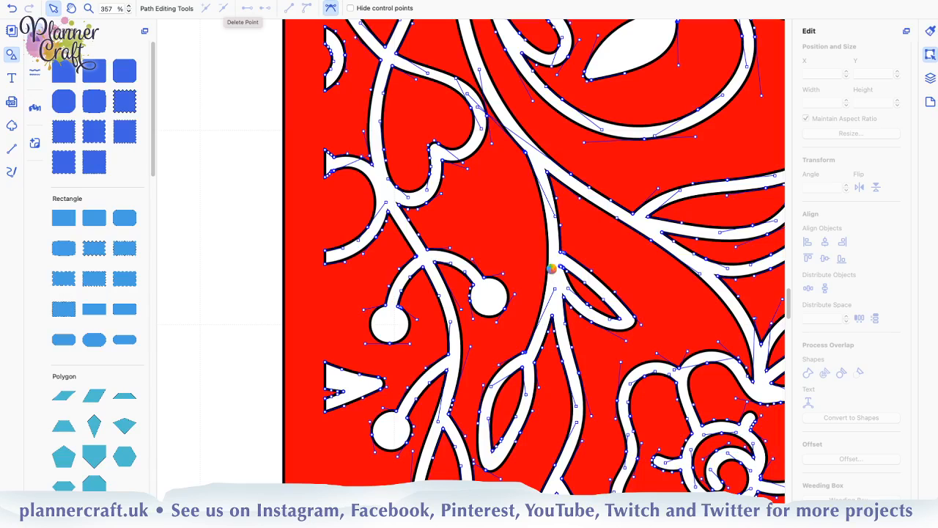
{"action": "left_click", "coordinate": [223, 9]}
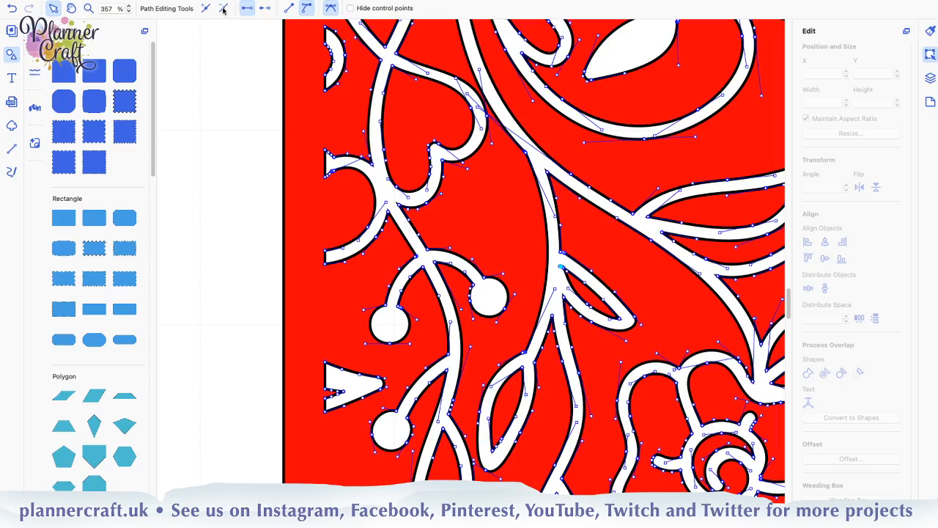
{"action": "left_click", "coordinate": [223, 9]}
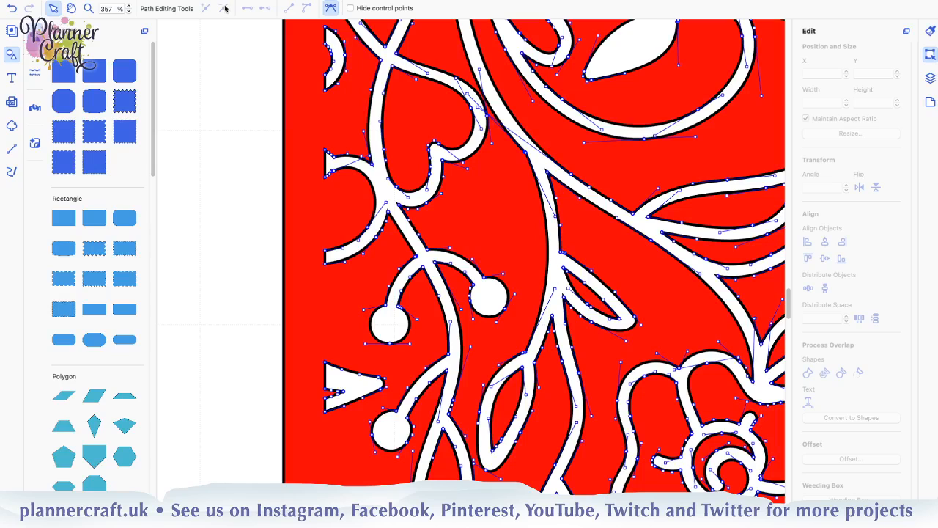
{"action": "mouse_move", "coordinate": [213, 2]}
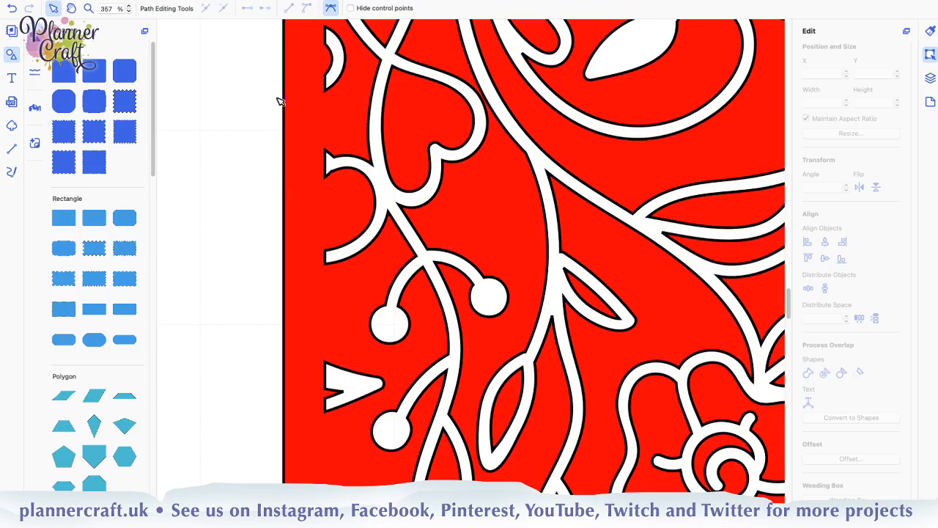
{"action": "left_click", "coordinate": [273, 100]}
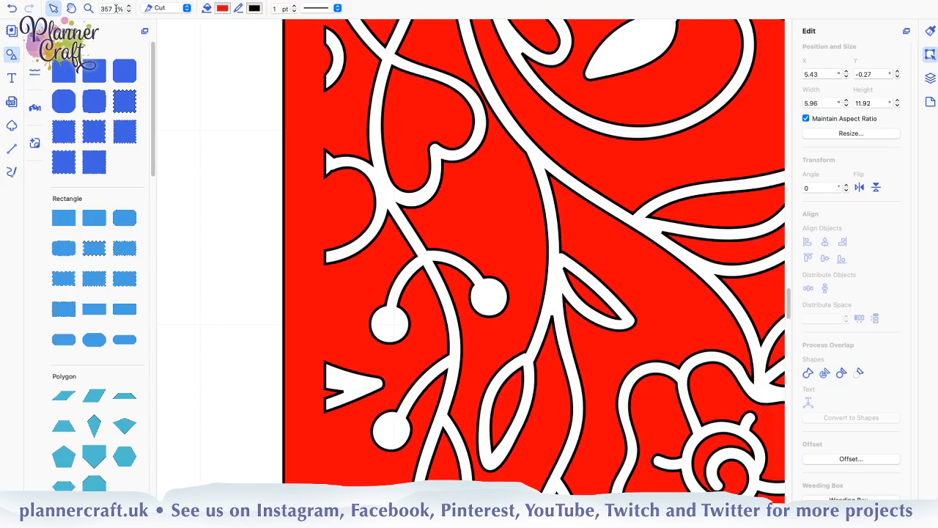
Look over the whole cleaned half-mandala cutout and save the project under its current file name
{"action": "double_click", "coordinate": [108, 8]}
{"action": "type", "text": "100"}
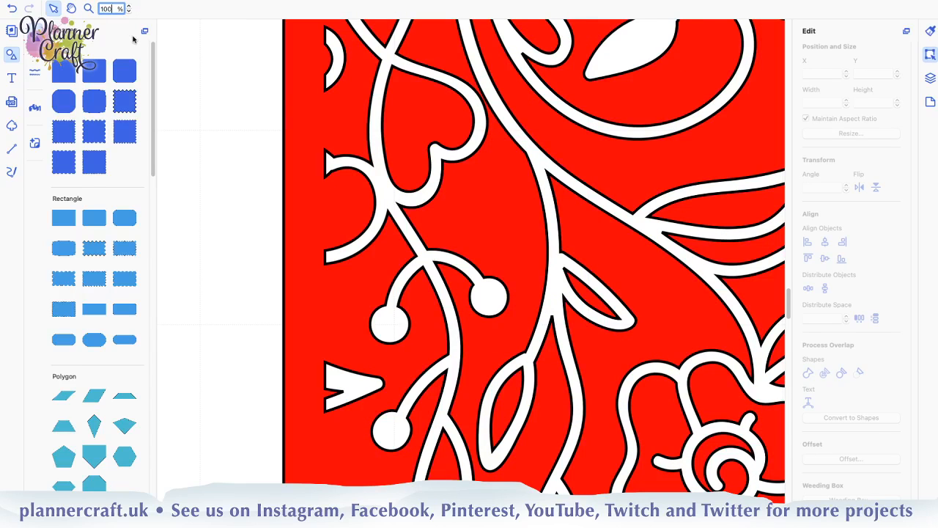
{"action": "key", "text": "Return"}
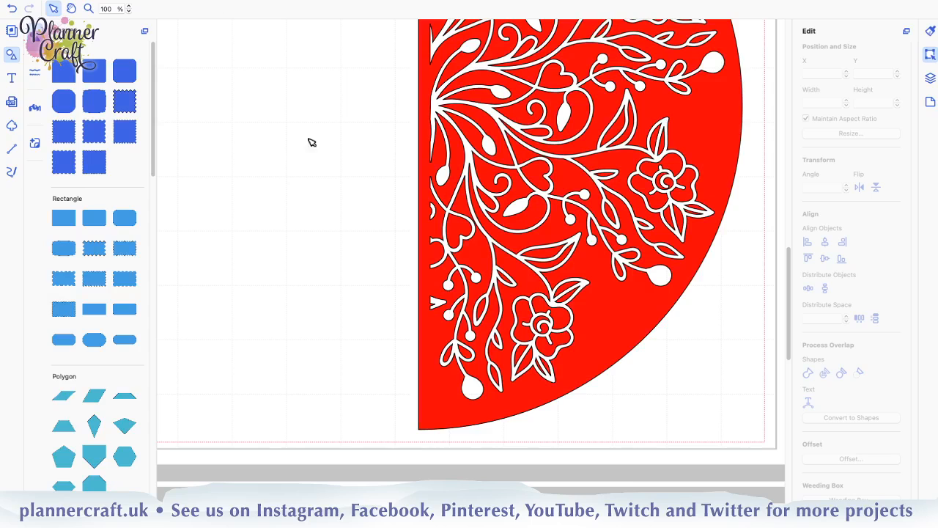
{"action": "scroll", "coordinate": [247, 138], "scroll_direction": "up", "scroll_amount": 1}
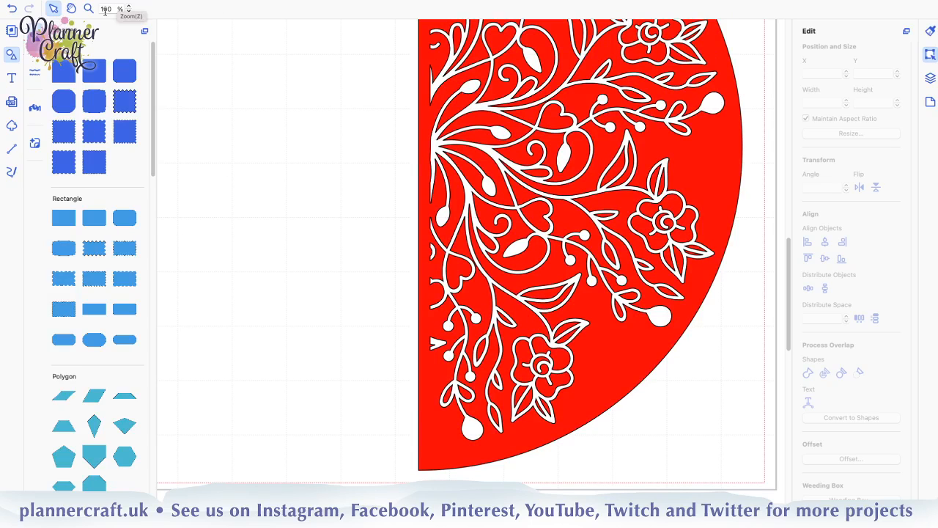
{"action": "left_click", "coordinate": [106, 9]}
{"action": "double_click", "coordinate": [106, 8]}
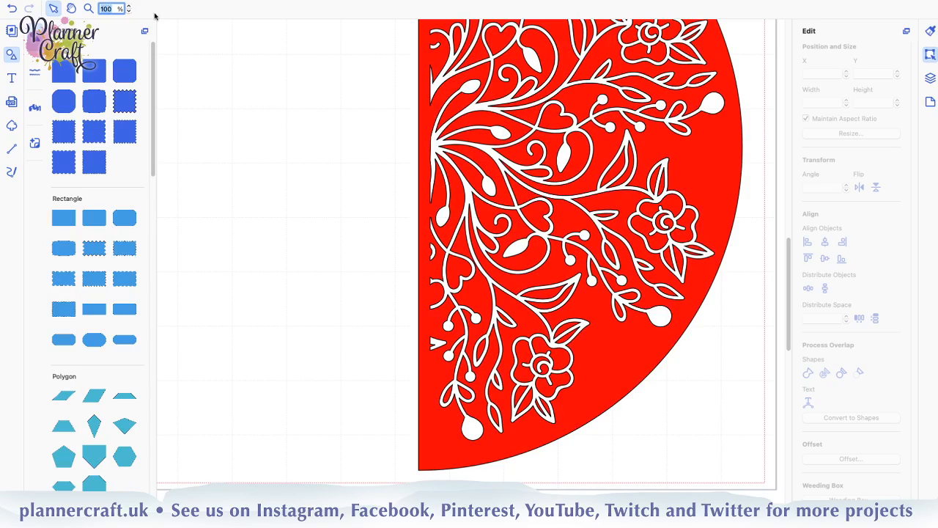
{"action": "type", "text": "60"}
{"action": "key", "text": "Return"}
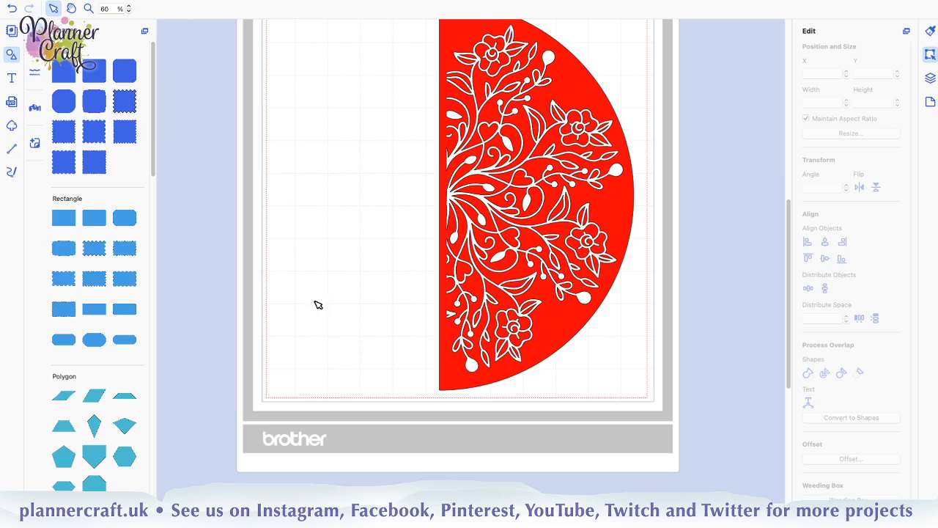
{"action": "scroll", "coordinate": [317, 303], "scroll_direction": "up", "scroll_amount": 1}
{"action": "scroll", "coordinate": [317, 303], "scroll_direction": "up", "scroll_amount": 2}
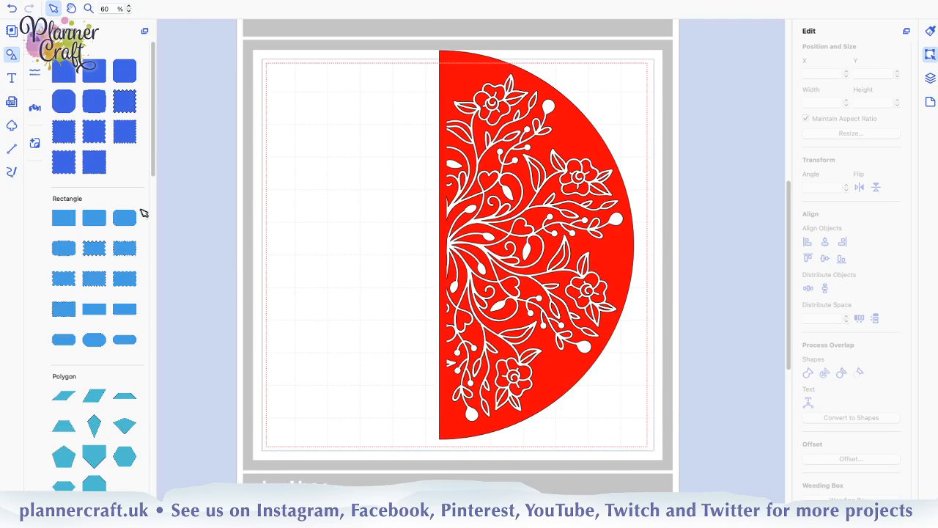
{"action": "left_click", "coordinate": [127, 4]}
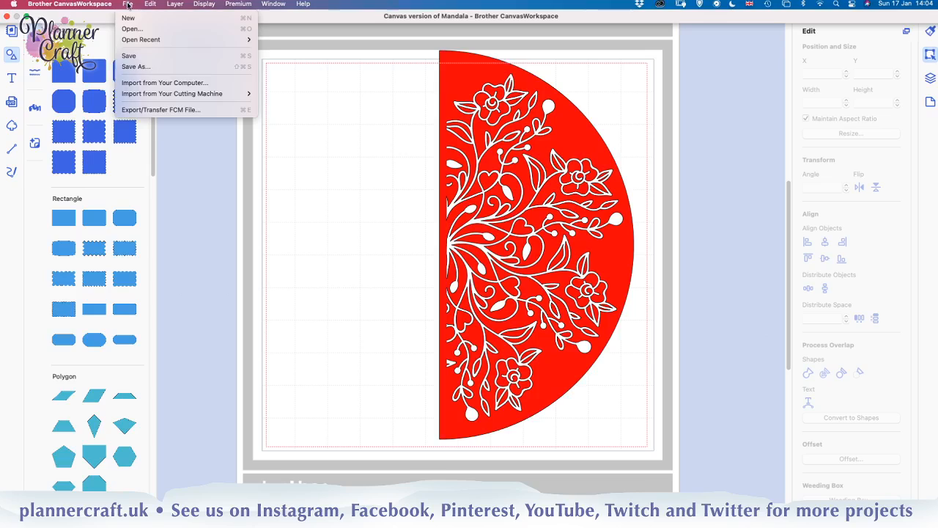
{"action": "left_click", "coordinate": [138, 57]}
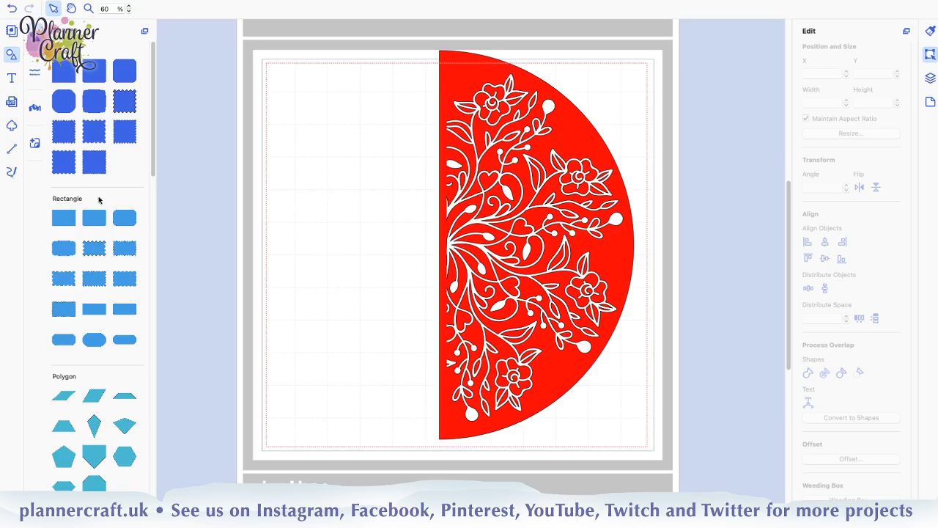
Add a plain 3.94" square in the empty area beside the half circle, at about X 0.67", Y 3.63", and fill it with Tangerine
{"action": "left_click", "coordinate": [71, 68]}
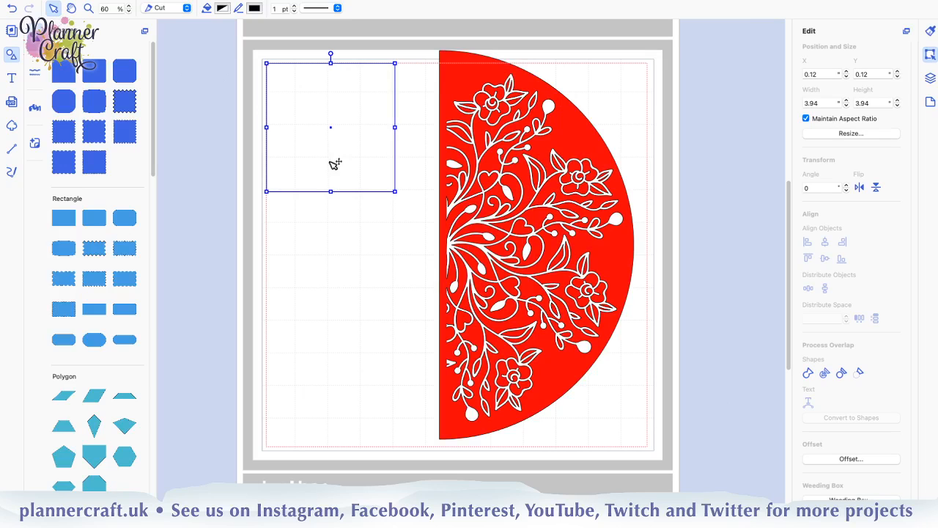
{"action": "left_click_drag", "start_coordinate": [324, 159], "coordinate": [345, 264]}
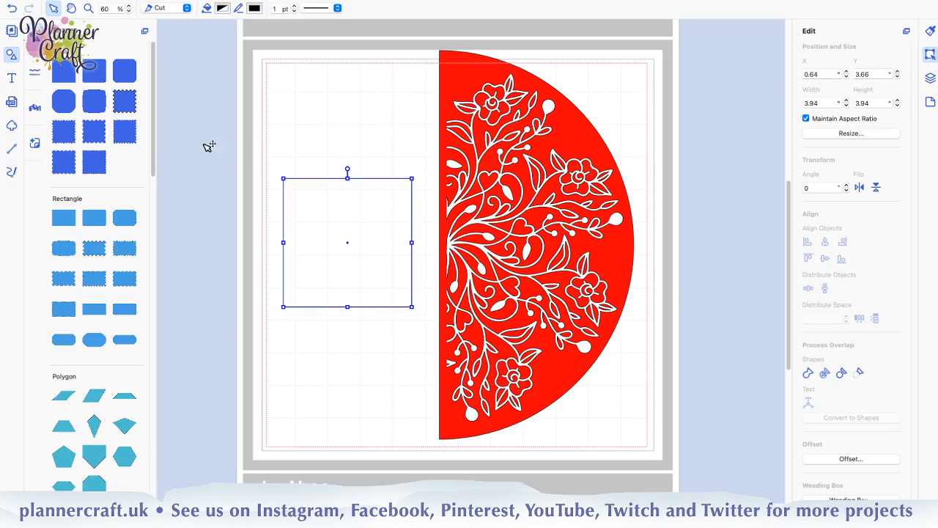
{"action": "left_click", "coordinate": [224, 8]}
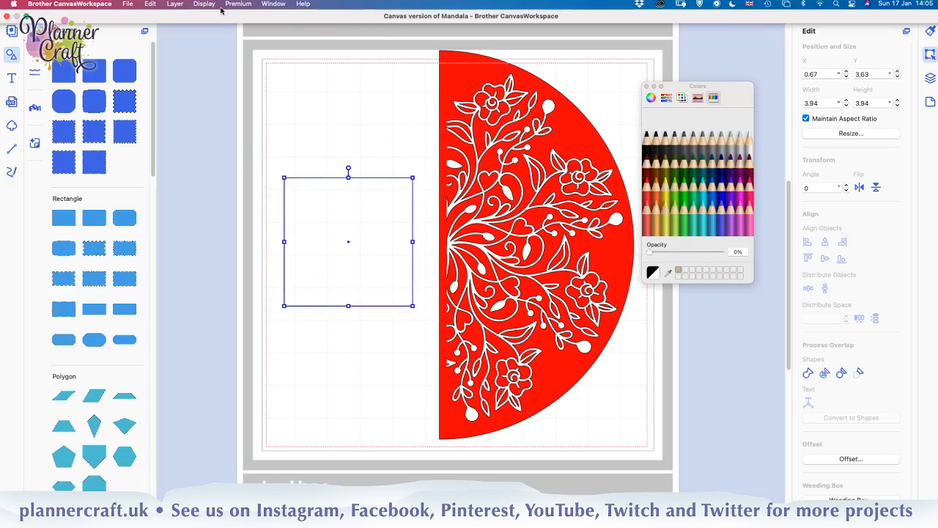
{"action": "left_click", "coordinate": [656, 186]}
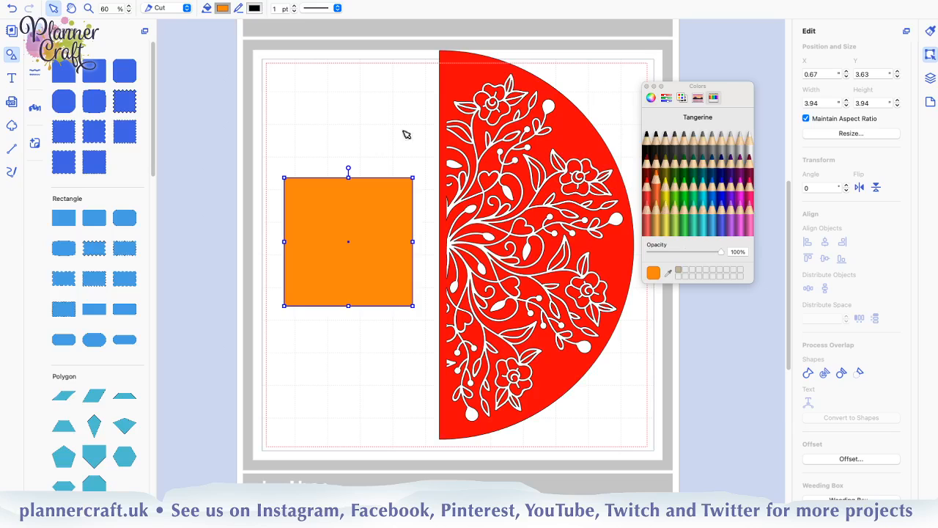
{"action": "left_click", "coordinate": [647, 87]}
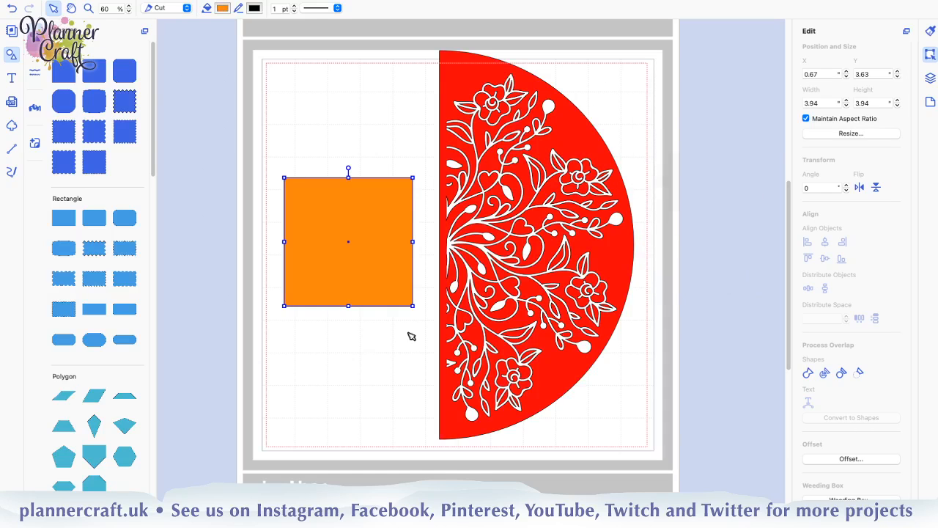
Examine the orange square up close on the mat, with the half circle's straight edge beside it
{"action": "key", "text": "super+plus"}
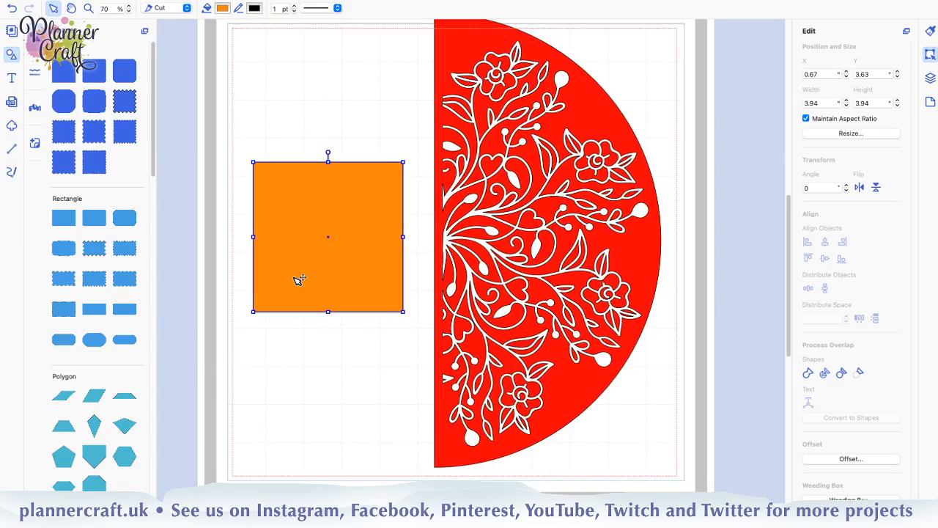
{"action": "key", "text": "super+plus"}
{"action": "key", "text": "super+plus"}
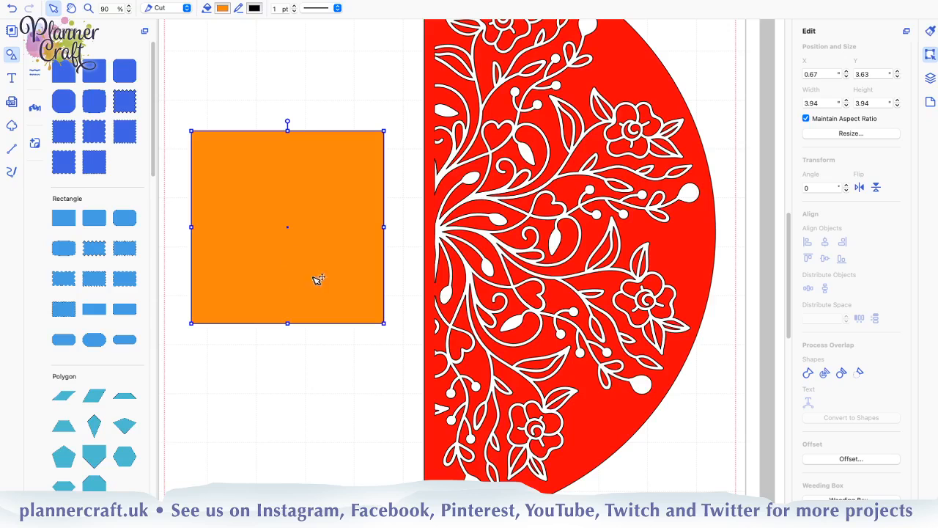
{"action": "key", "text": "space"}
{"action": "left_click_drag", "start_coordinate": [295, 252], "coordinate": [504, 314]}
{"action": "key", "text": "super+plus"}
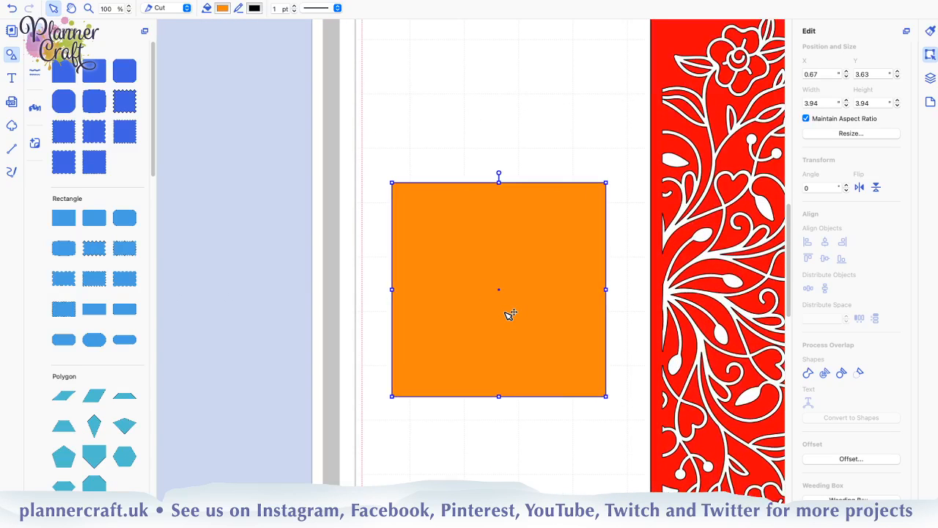
{"action": "key", "text": "super+plus"}
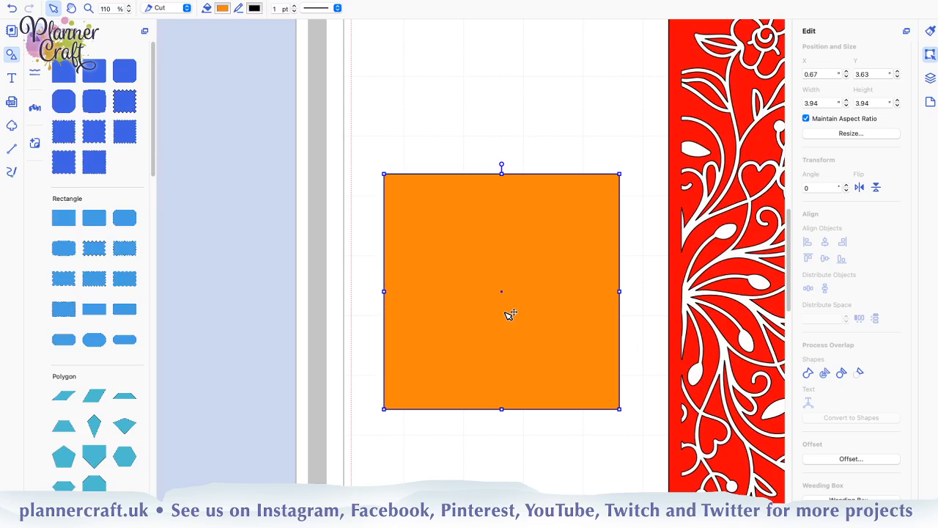
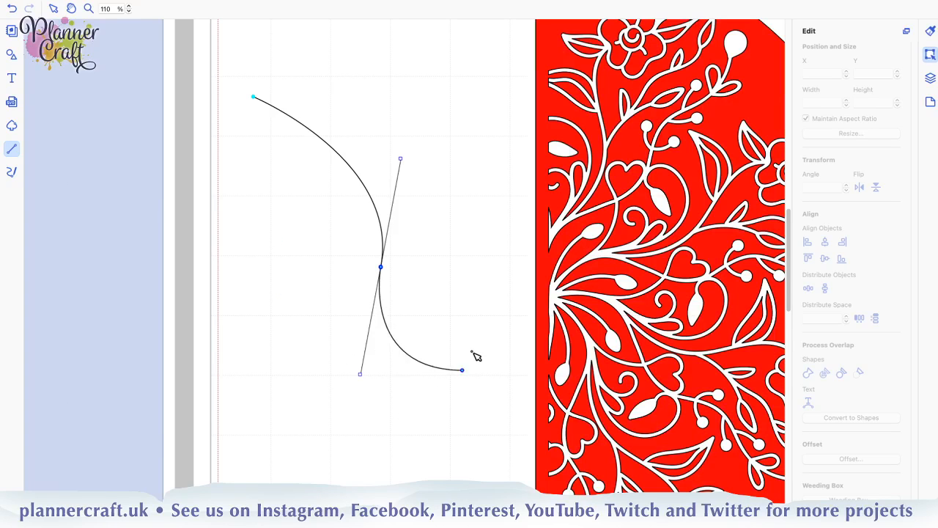
Sketch a practice path of curved and straight segments, about 5.79" by 6.74", in the empty area beside the half circle and delete it
{"action": "left_click", "coordinate": [474, 352]}
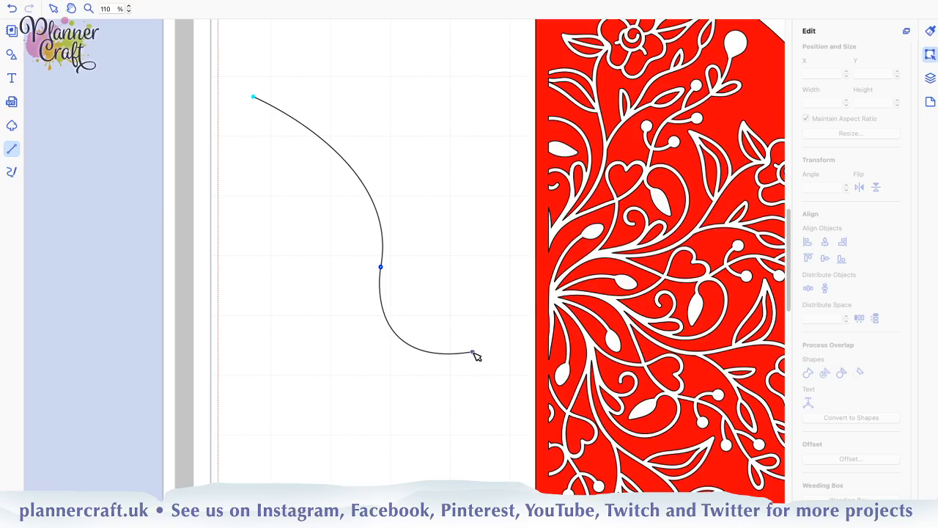
{"action": "left_click", "coordinate": [440, 461]}
{"action": "left_click_drag", "start_coordinate": [290, 499], "coordinate": [255, 484]}
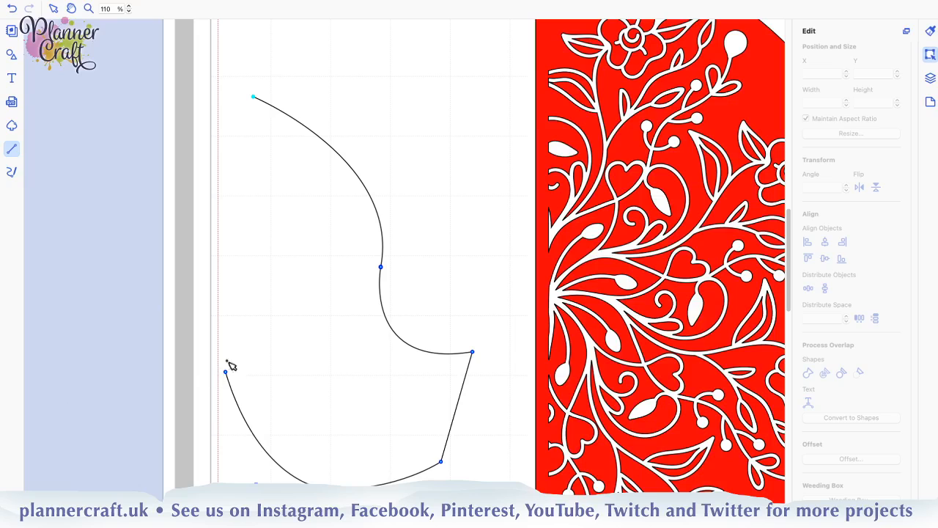
{"action": "left_click", "coordinate": [246, 280]}
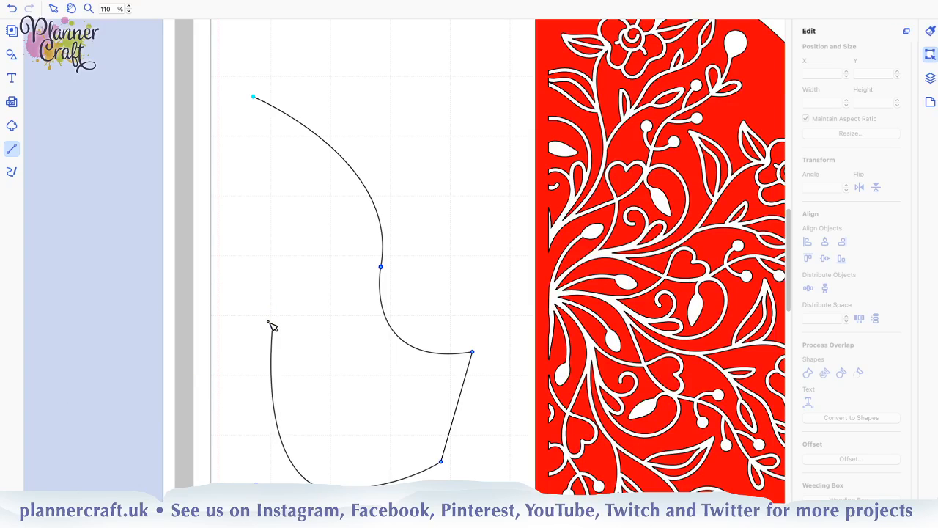
{"action": "left_click", "coordinate": [269, 324]}
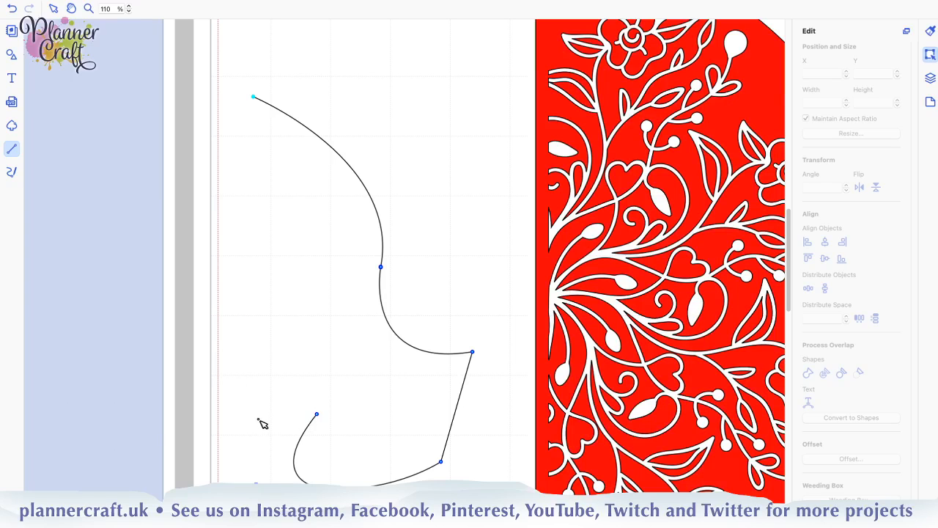
{"action": "left_click_drag", "start_coordinate": [249, 419], "coordinate": [248, 418]}
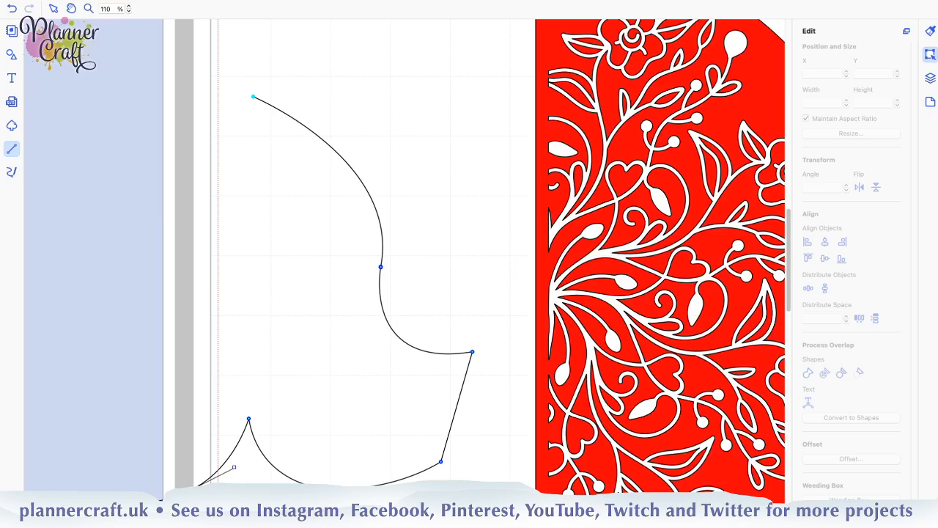
{"action": "left_click_drag", "start_coordinate": [179, 493], "coordinate": [126, 518]}
{"action": "key", "text": "Return"}
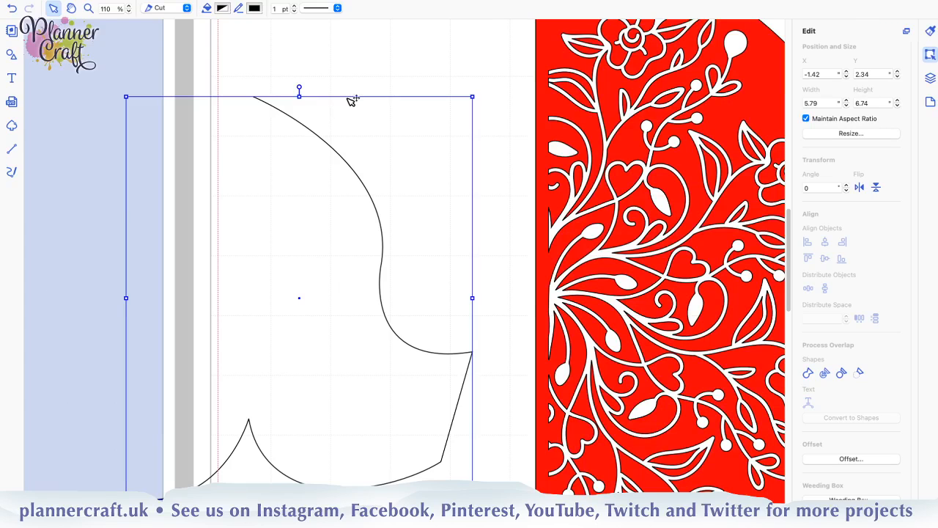
{"action": "key", "text": "Delete"}
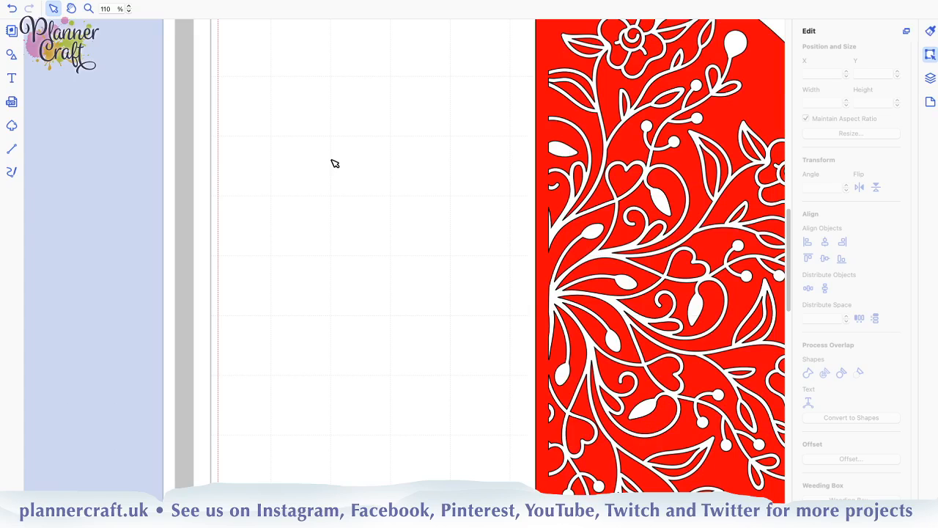
Delete the outer half-circle outline's points from the red cutout's path, keeping only the floral mandala artwork
{"action": "scroll", "coordinate": [335, 164], "scroll_direction": "down", "scroll_amount": 1}
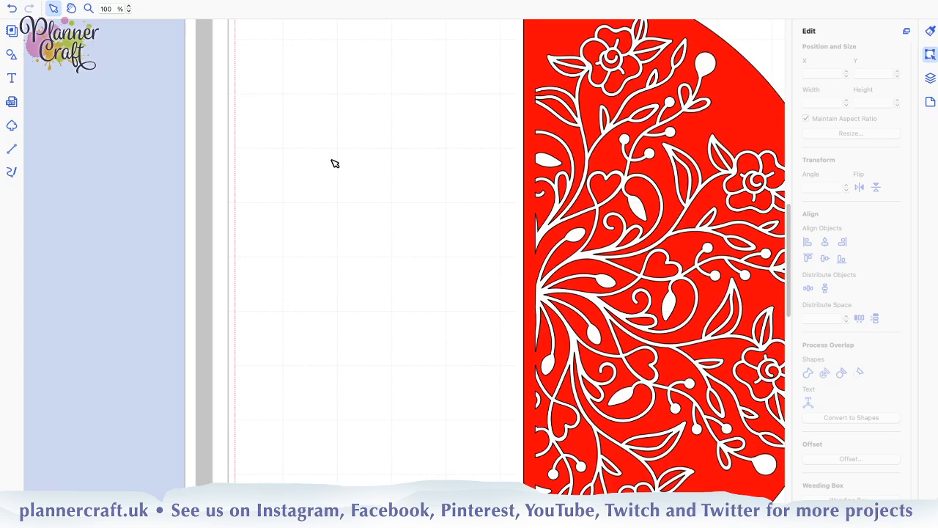
{"action": "scroll", "coordinate": [335, 163], "scroll_direction": "down", "scroll_amount": 1}
{"action": "scroll", "coordinate": [335, 164], "scroll_direction": "down", "scroll_amount": 1}
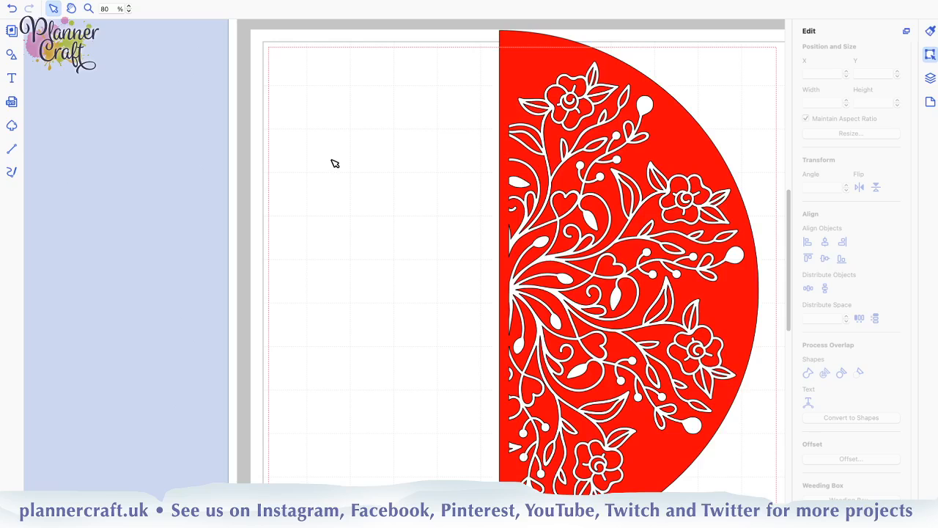
{"action": "scroll", "coordinate": [335, 163], "scroll_direction": "down", "scroll_amount": 1}
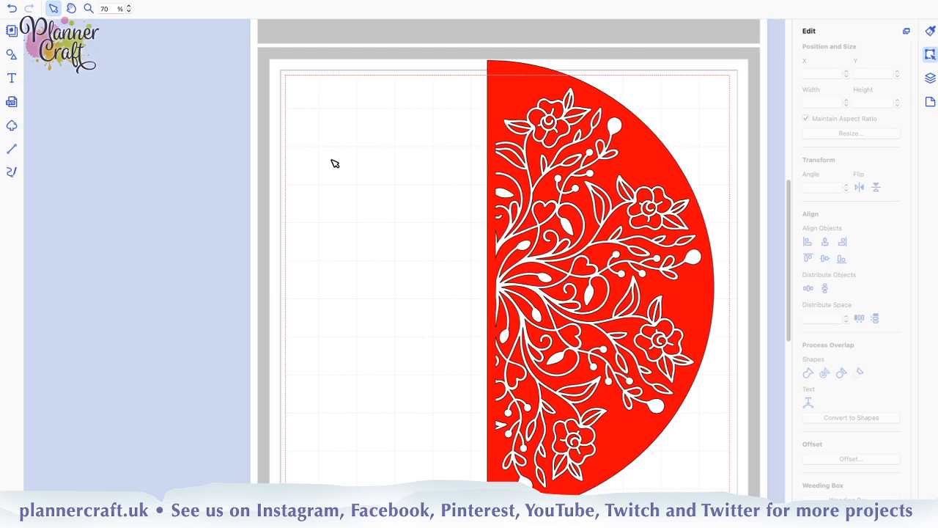
{"action": "scroll", "coordinate": [335, 164], "scroll_direction": "down", "scroll_amount": 1}
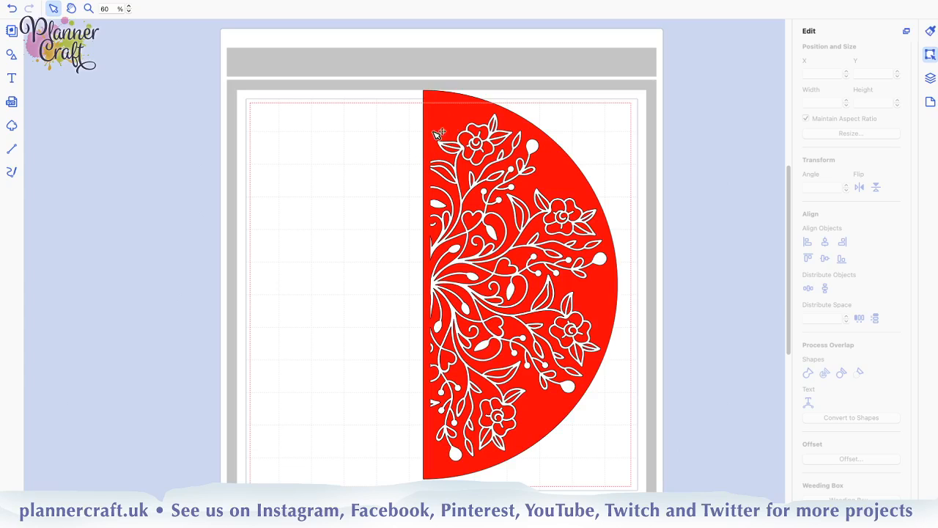
{"action": "left_click", "coordinate": [459, 115]}
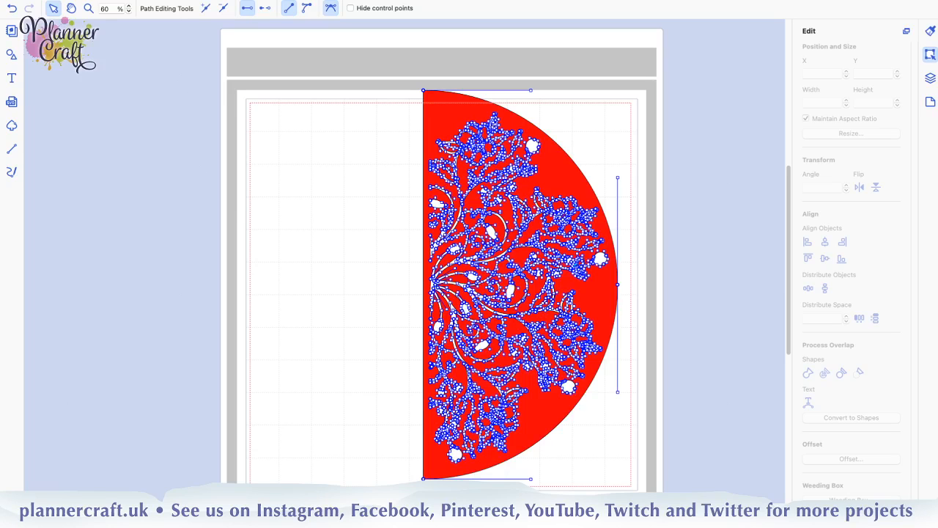
{"action": "left_click", "coordinate": [488, 476]}
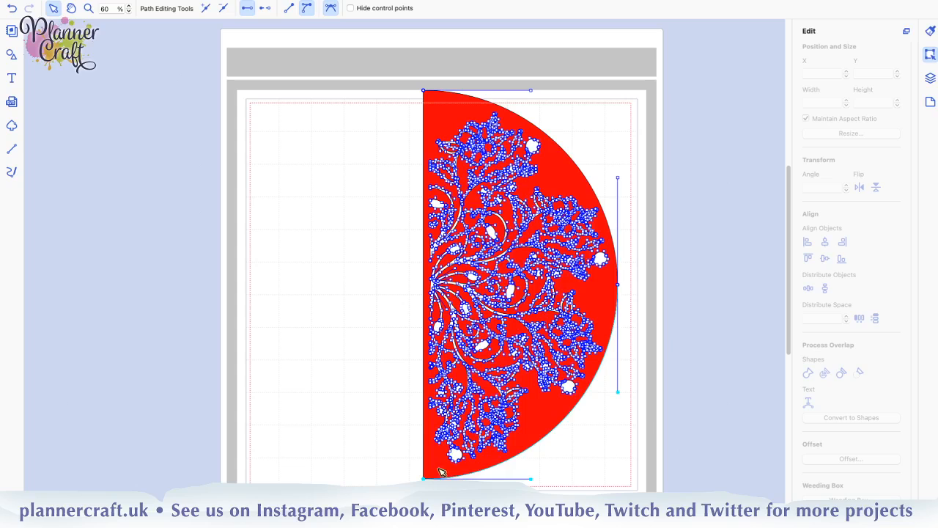
{"action": "left_click", "coordinate": [619, 287]}
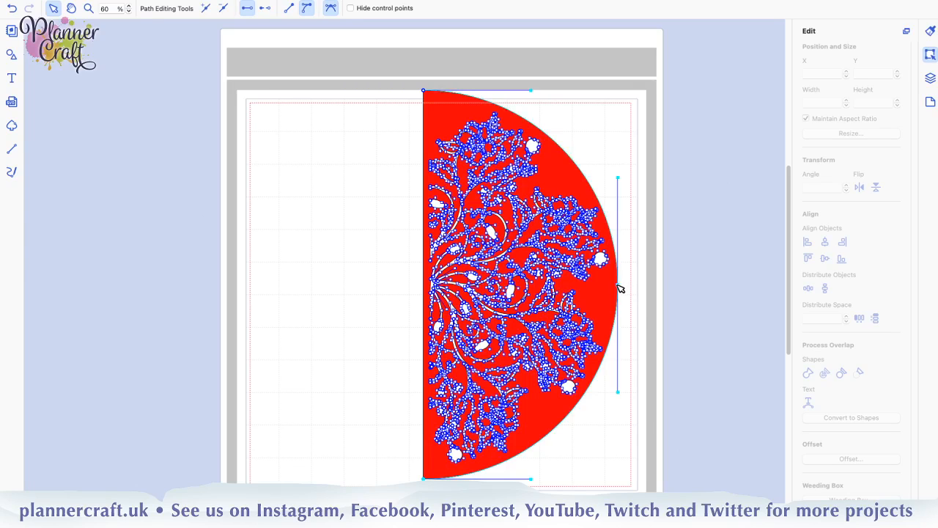
{"action": "left_click", "coordinate": [423, 91]}
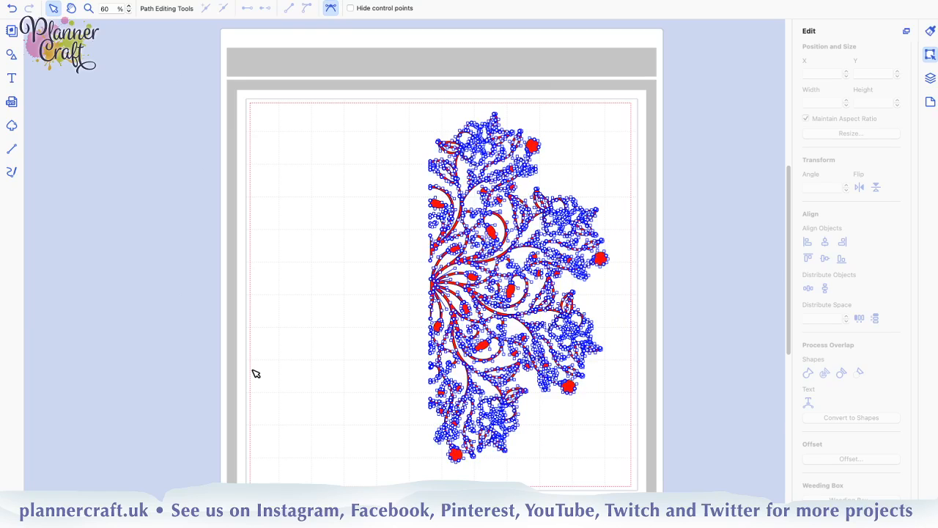
{"action": "left_click", "coordinate": [349, 336]}
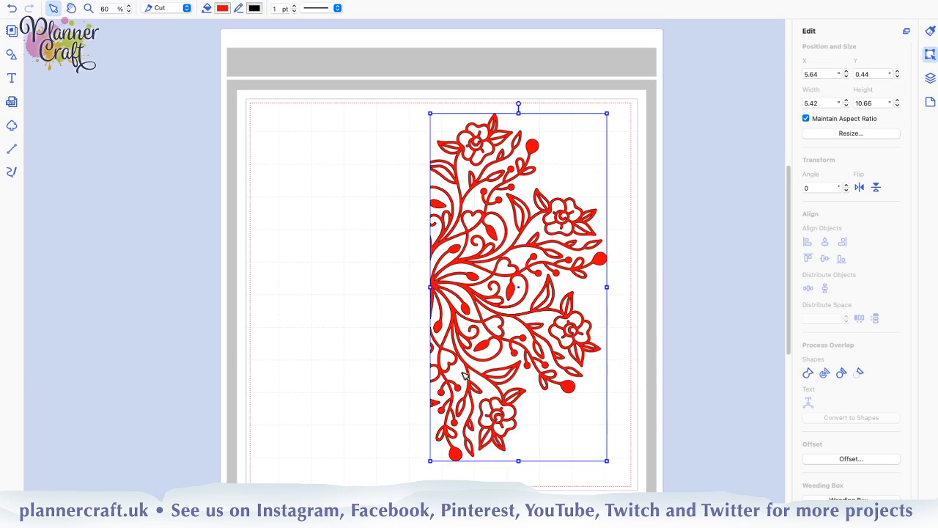
Create a 0.04" outward offset line with round corners around the half mandala, leaving the original line as is
{"action": "left_click", "coordinate": [847, 459]}
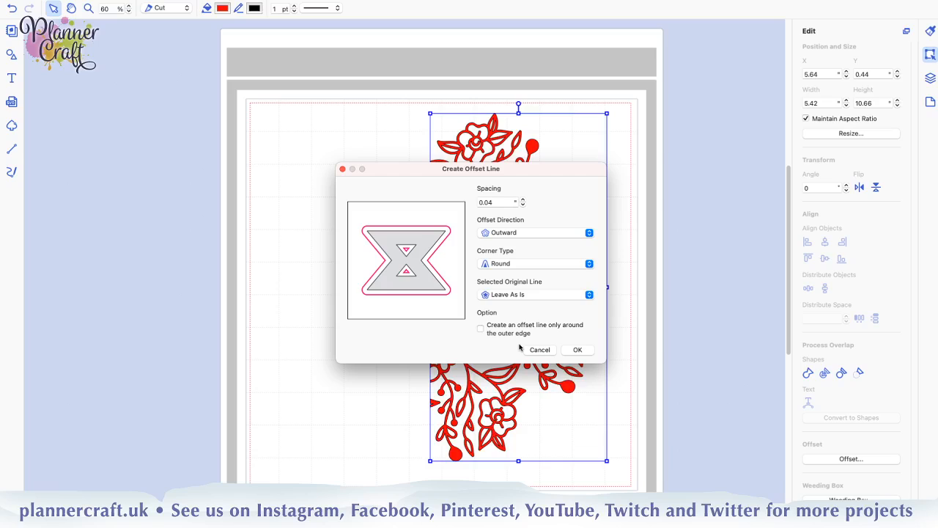
{"action": "left_click", "coordinate": [576, 351]}
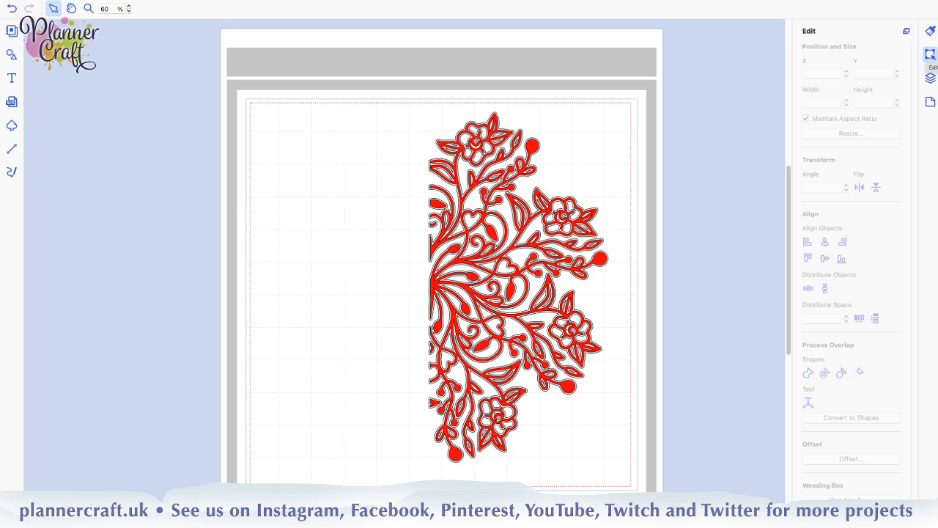
Delete the five hidden blue Draw shapes listed below the visible mandala shape in the layers
{"action": "left_click", "coordinate": [929, 78]}
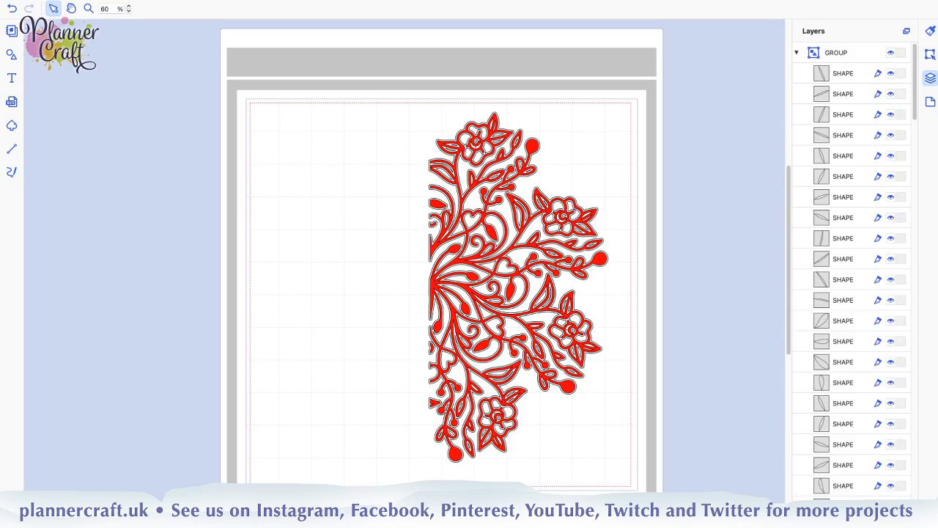
{"action": "left_click", "coordinate": [796, 53]}
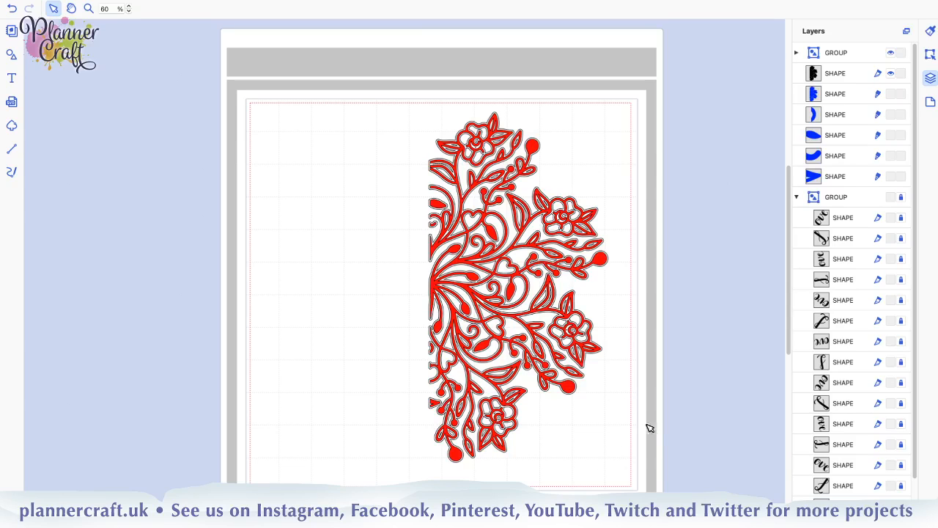
{"action": "left_click", "coordinate": [850, 99]}
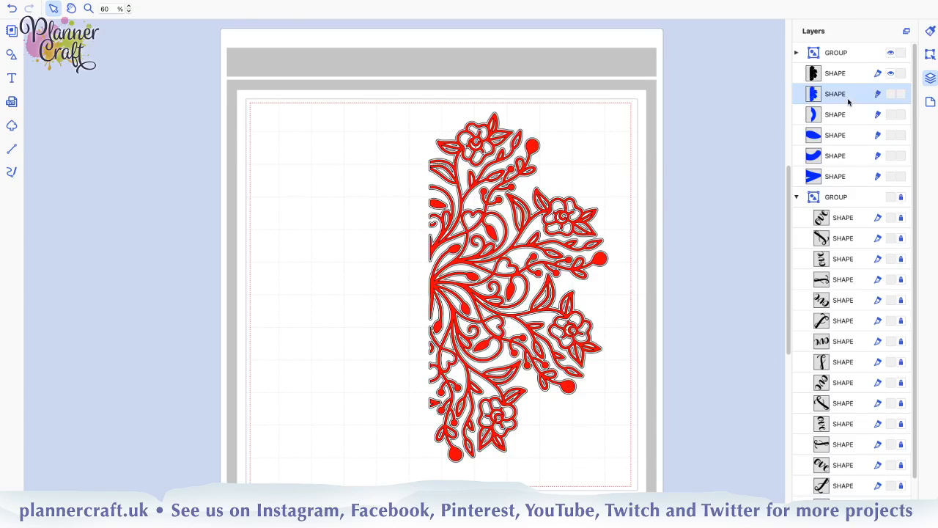
{"action": "left_click", "coordinate": [843, 180], "text": "shift"}
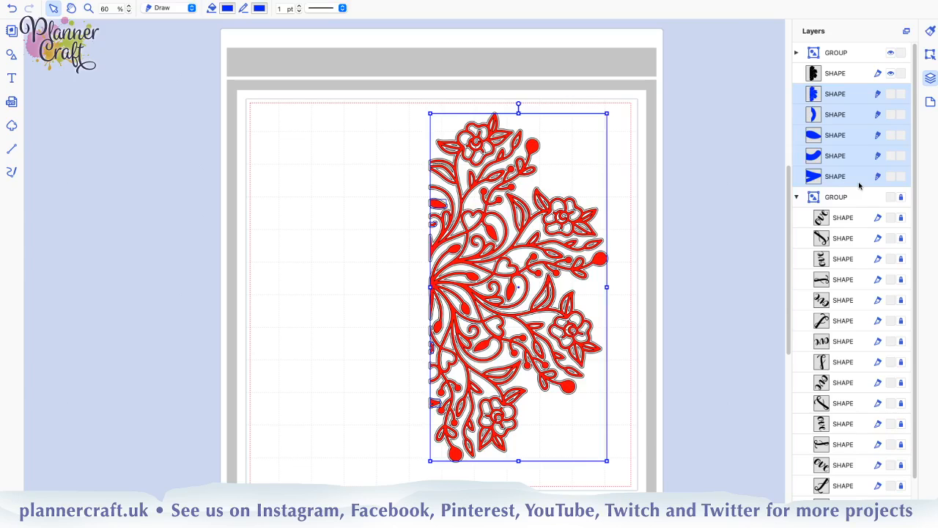
{"action": "key", "text": "Delete"}
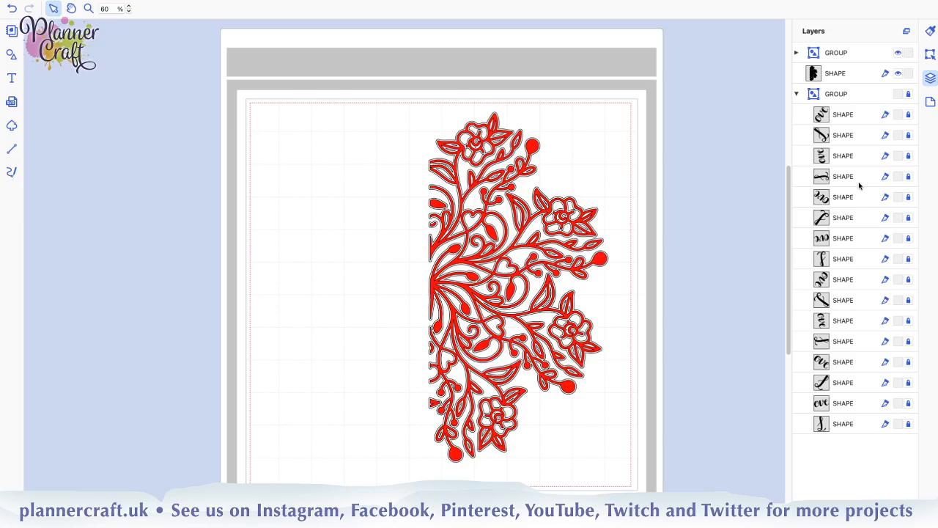
Give the half mandala shape a Blueberry fill and Blueberry line color, and set its line type to Draw
{"action": "left_click", "coordinate": [848, 57]}
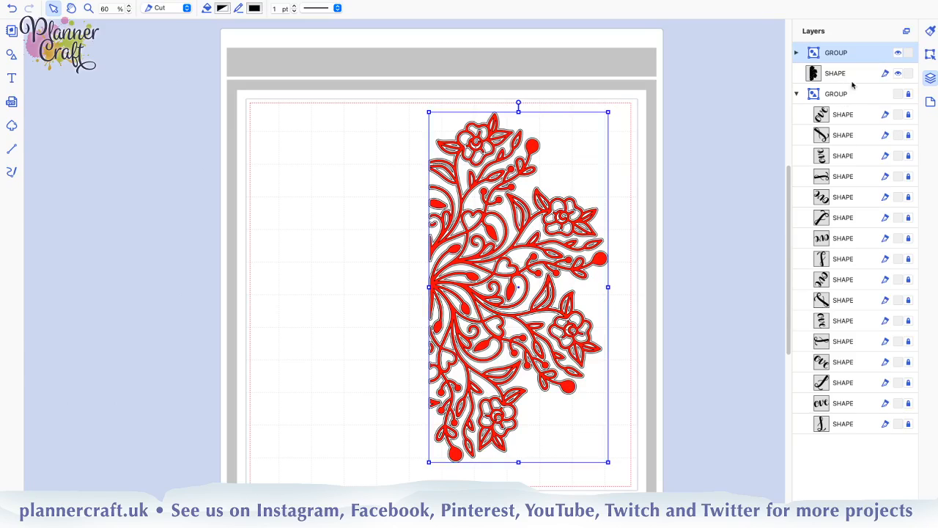
{"action": "left_click", "coordinate": [851, 77]}
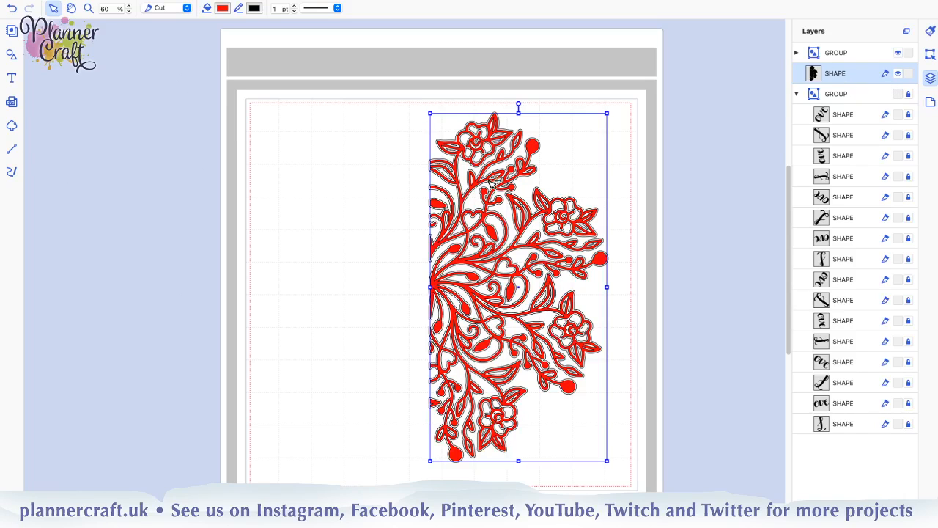
{"action": "left_click", "coordinate": [222, 9]}
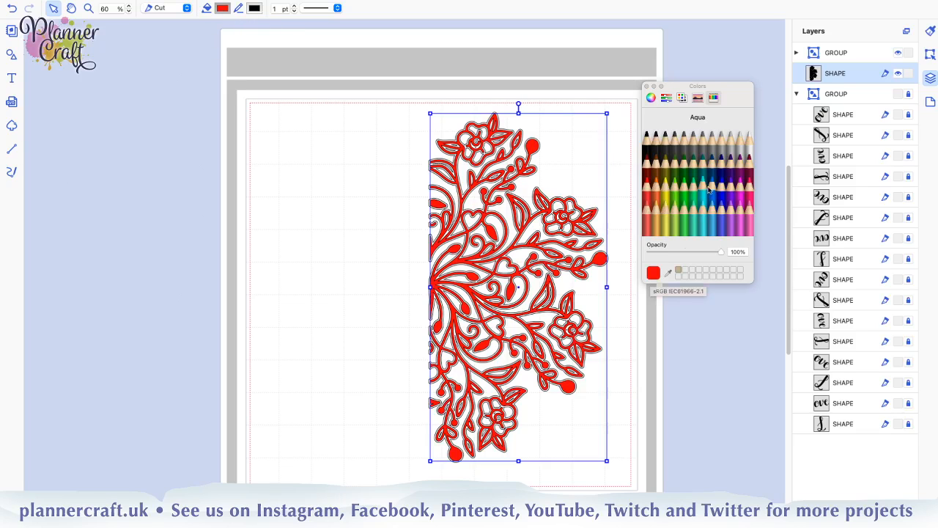
{"action": "left_click", "coordinate": [724, 192]}
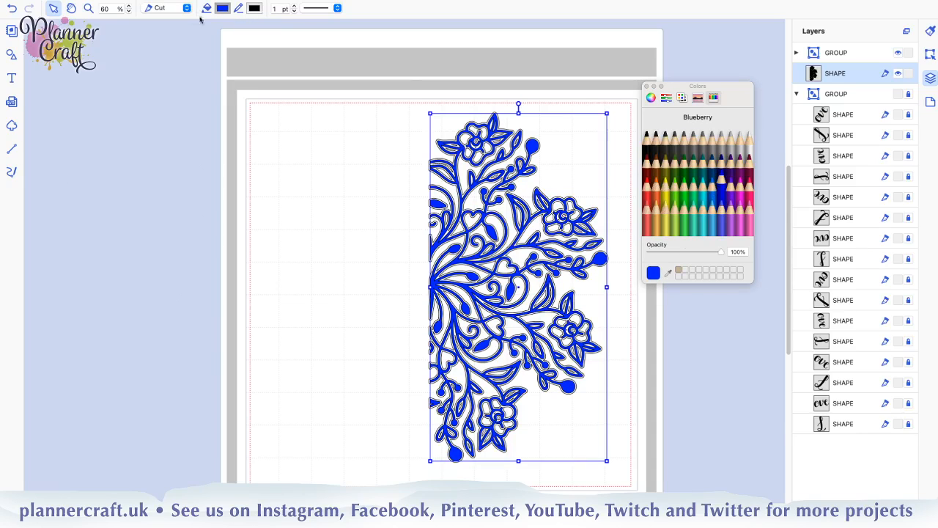
{"action": "left_click", "coordinate": [255, 8]}
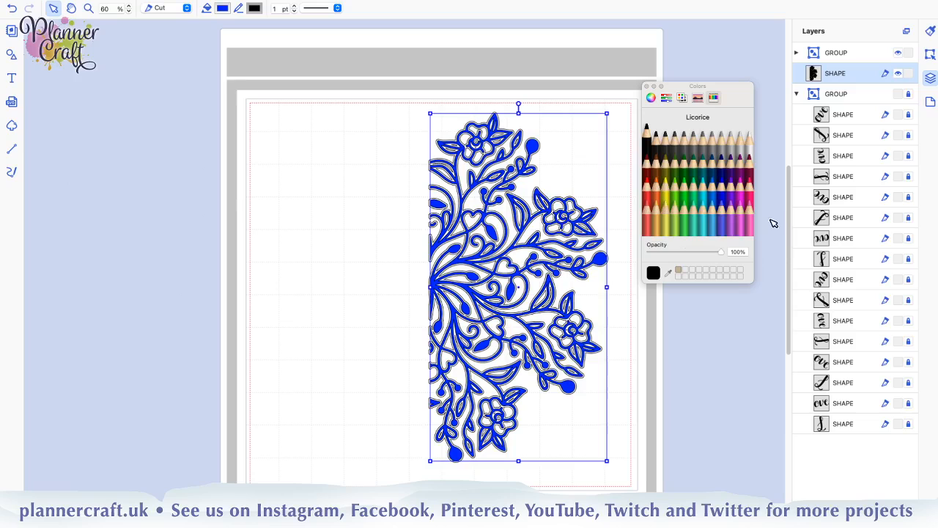
{"action": "left_click", "coordinate": [723, 193]}
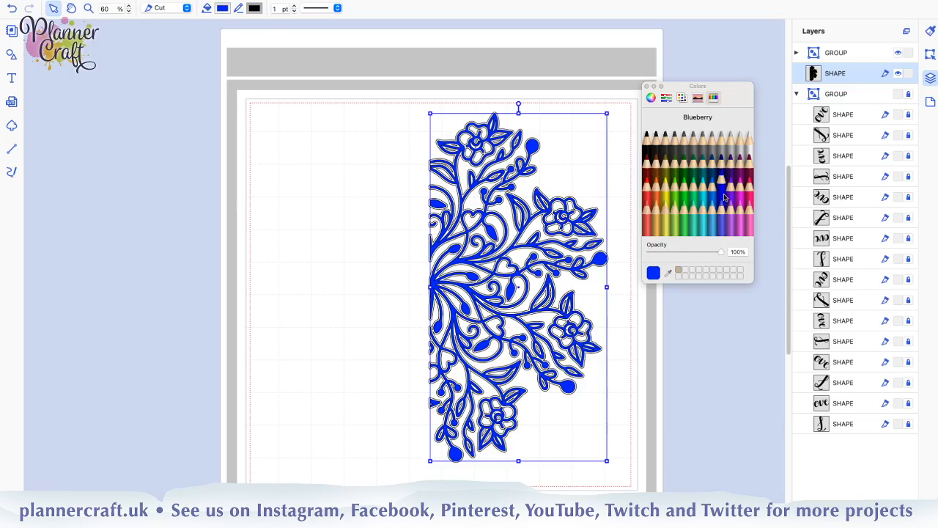
{"action": "left_click", "coordinate": [170, 9]}
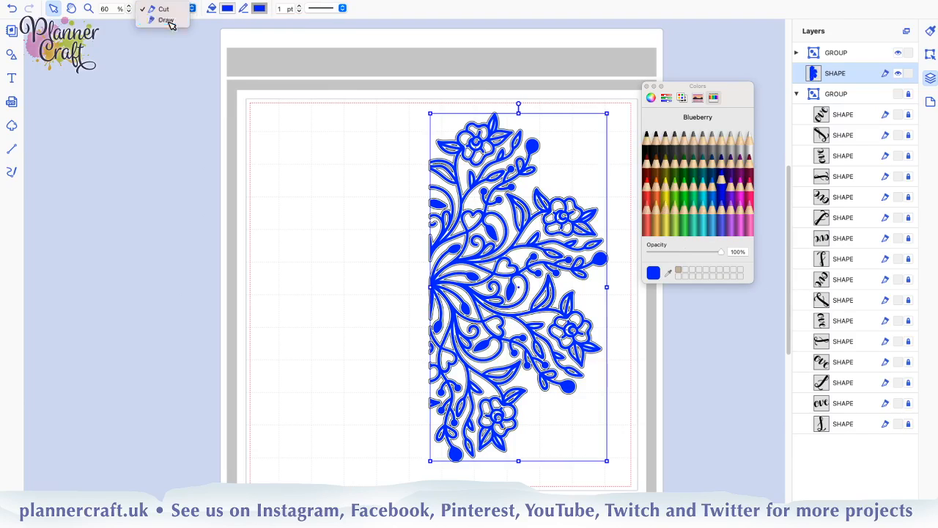
{"action": "left_click", "coordinate": [164, 21]}
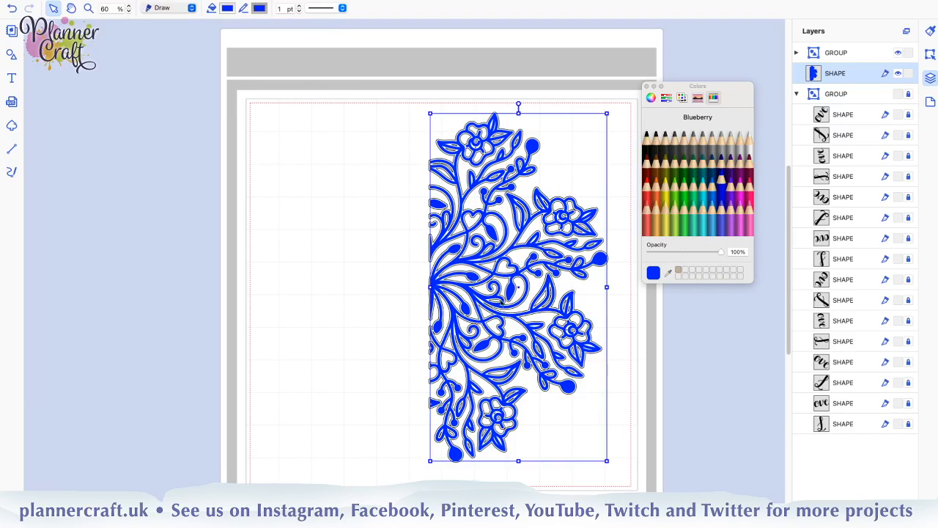
{"action": "left_click", "coordinate": [367, 299]}
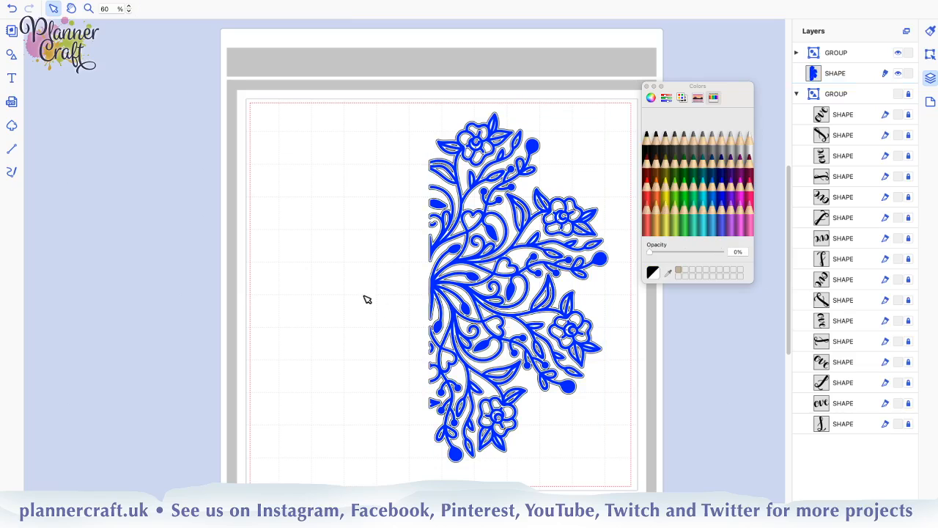
Expand the offset line group, find the mandala outline among its shapes, and hide the blue half mandala shape below the group
{"action": "left_click", "coordinate": [797, 54]}
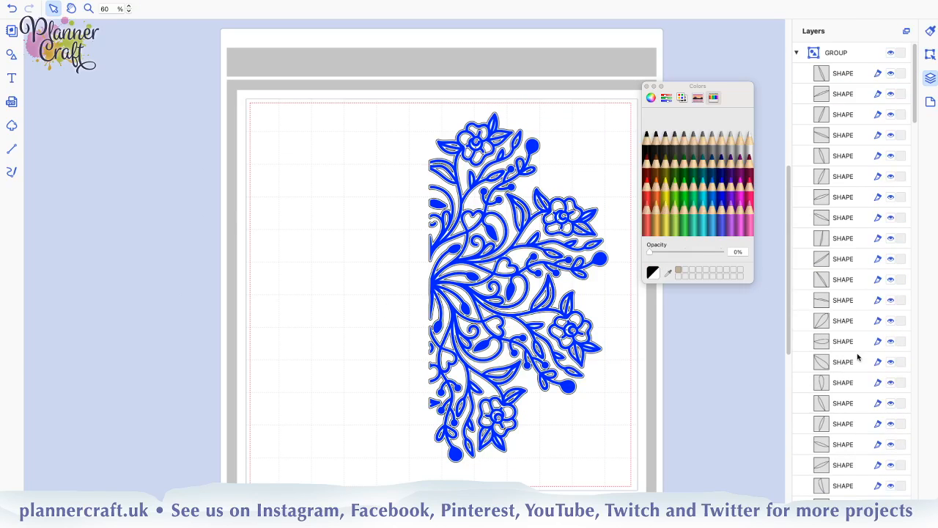
{"action": "scroll", "coordinate": [857, 357], "scroll_direction": "down", "scroll_amount": 3}
{"action": "scroll", "coordinate": [857, 357], "scroll_direction": "down", "scroll_amount": 10}
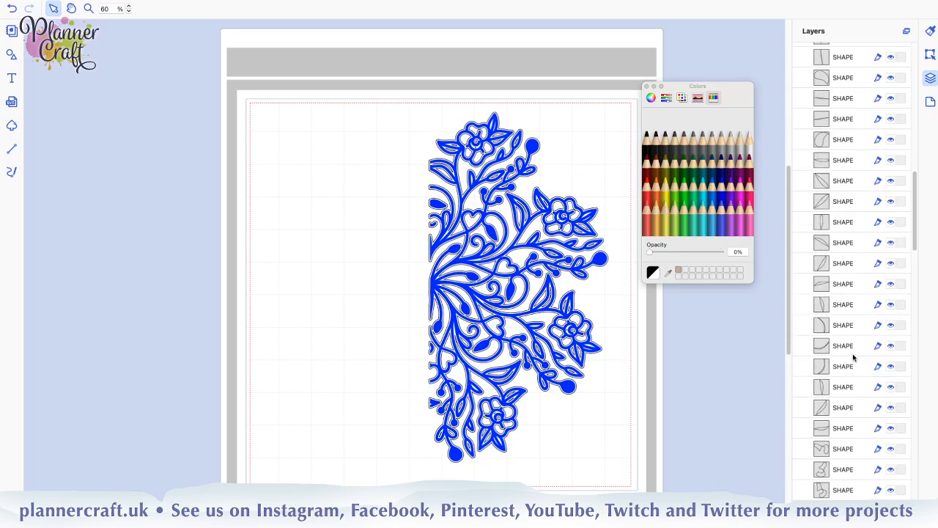
{"action": "scroll", "coordinate": [852, 355], "scroll_direction": "down", "scroll_amount": 10}
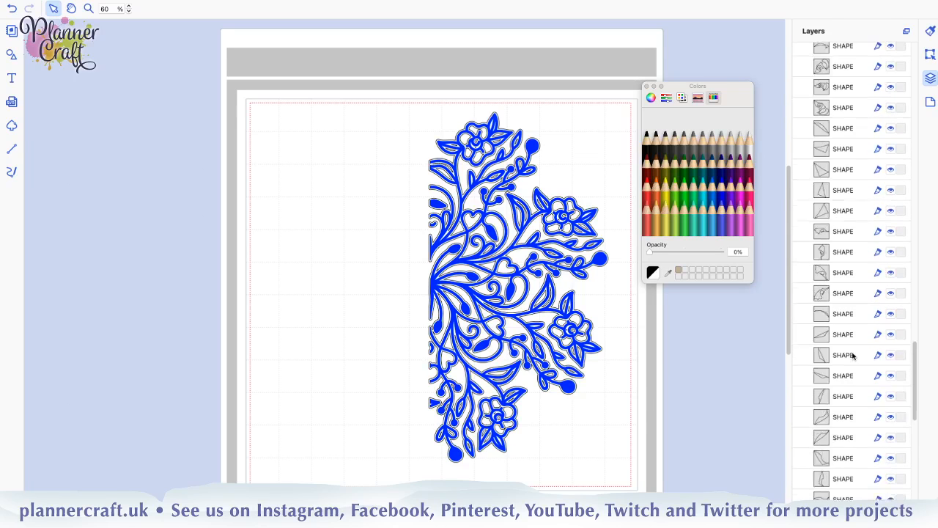
{"action": "scroll", "coordinate": [852, 355], "scroll_direction": "down", "scroll_amount": 2}
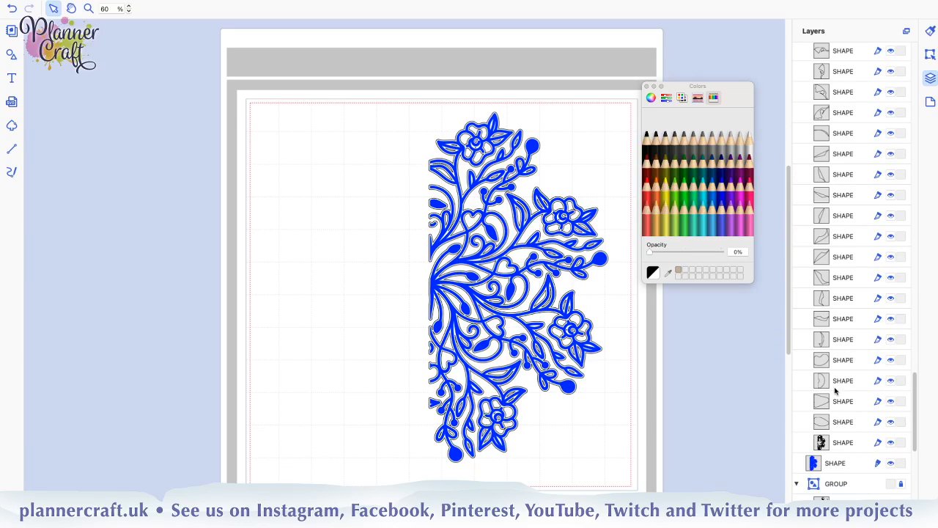
{"action": "left_click", "coordinate": [849, 444]}
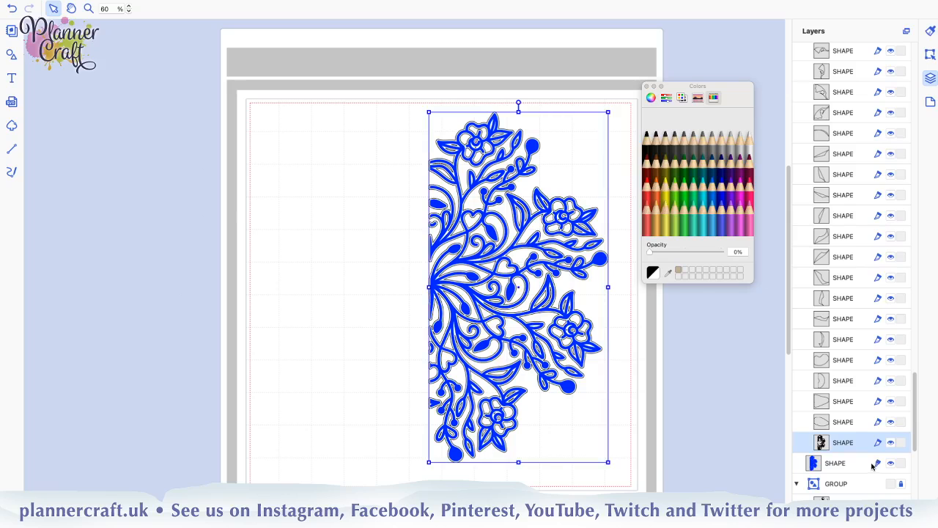
{"action": "scroll", "coordinate": [878, 384], "scroll_direction": "up", "scroll_amount": 8}
{"action": "scroll", "coordinate": [878, 384], "scroll_direction": "up", "scroll_amount": 10}
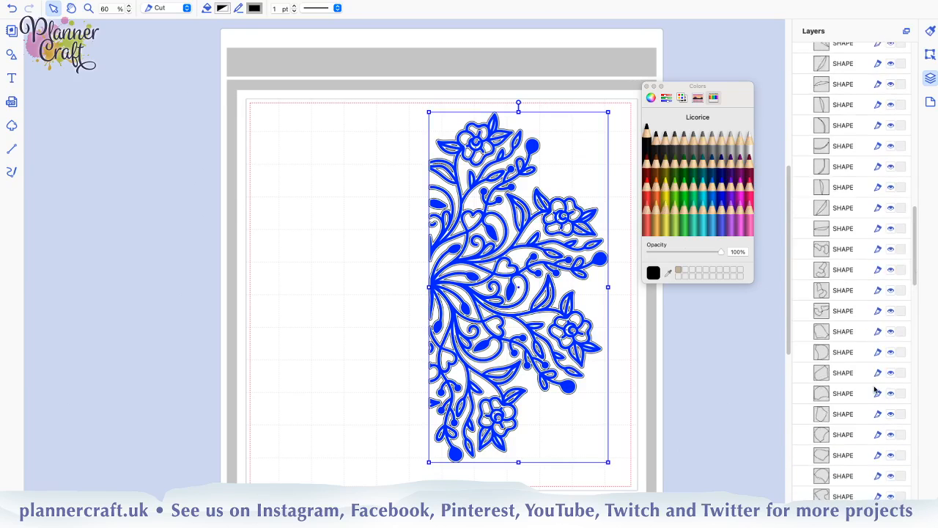
{"action": "scroll", "coordinate": [865, 417], "scroll_direction": "down", "scroll_amount": 2}
{"action": "scroll", "coordinate": [868, 421], "scroll_direction": "down", "scroll_amount": 15}
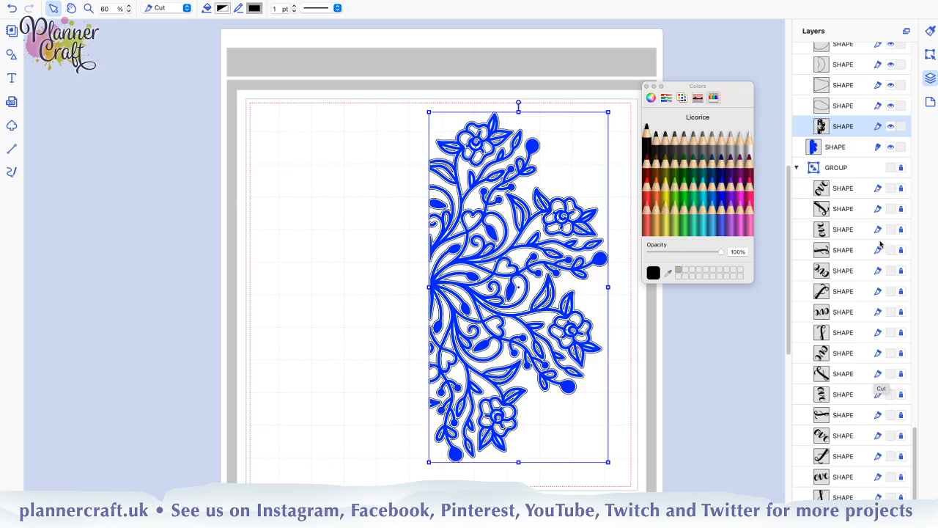
{"action": "left_click", "coordinate": [890, 147]}
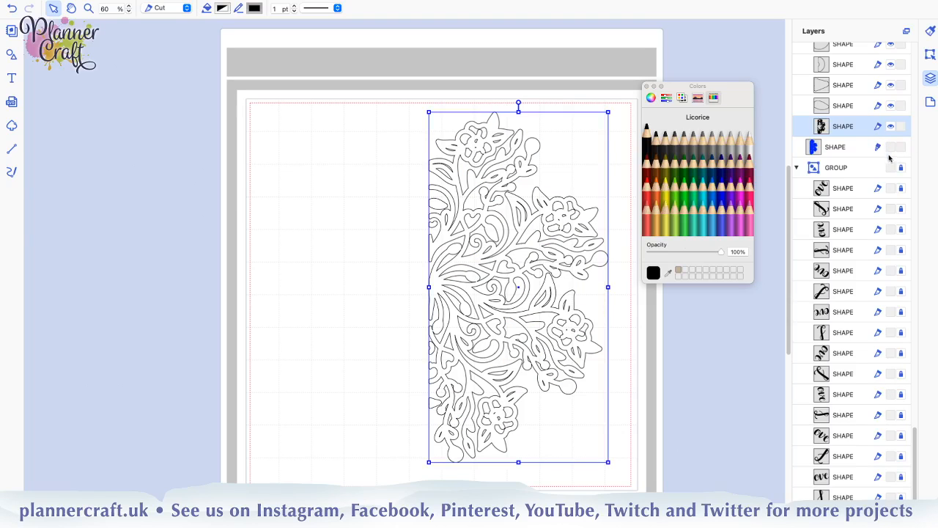
Select every shape in the offset line group, from the first to the mandala outline, and combine them into a single shape
{"action": "scroll", "coordinate": [831, 301], "scroll_direction": "up", "scroll_amount": 5}
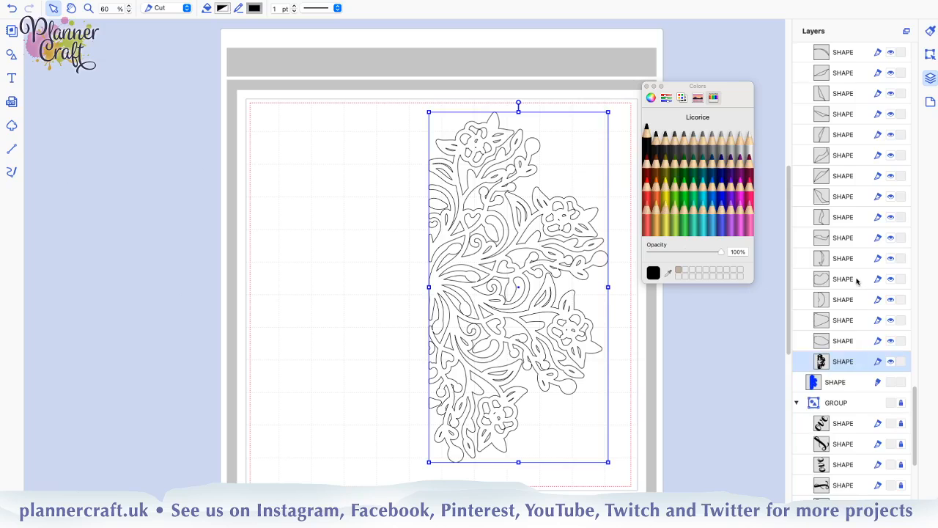
{"action": "scroll", "coordinate": [854, 280], "scroll_direction": "up", "scroll_amount": 10}
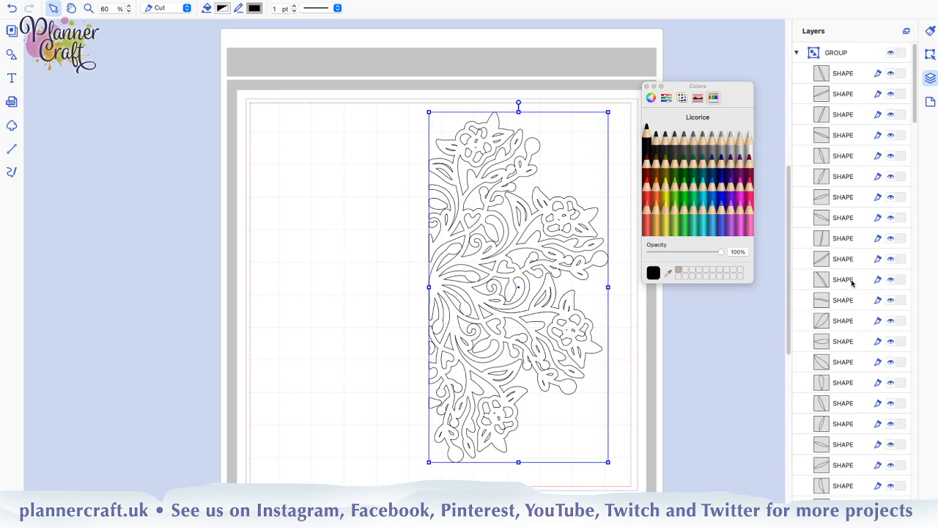
{"action": "left_click", "coordinate": [848, 70]}
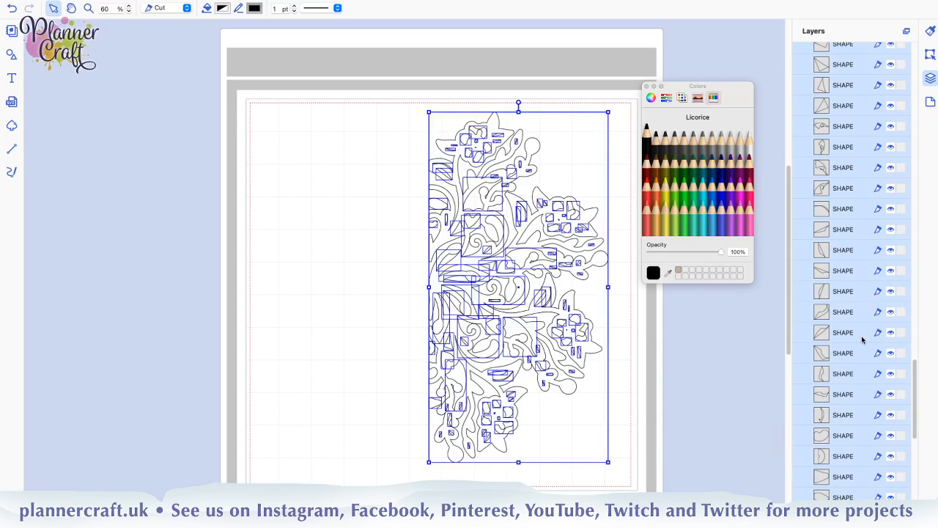
{"action": "scroll", "coordinate": [862, 339], "scroll_direction": "down", "scroll_amount": 5}
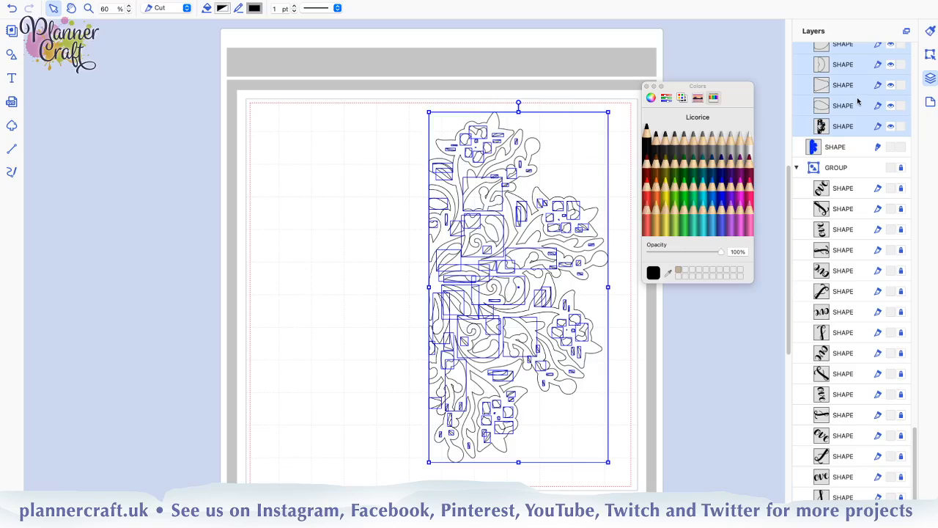
{"action": "left_click", "coordinate": [930, 55]}
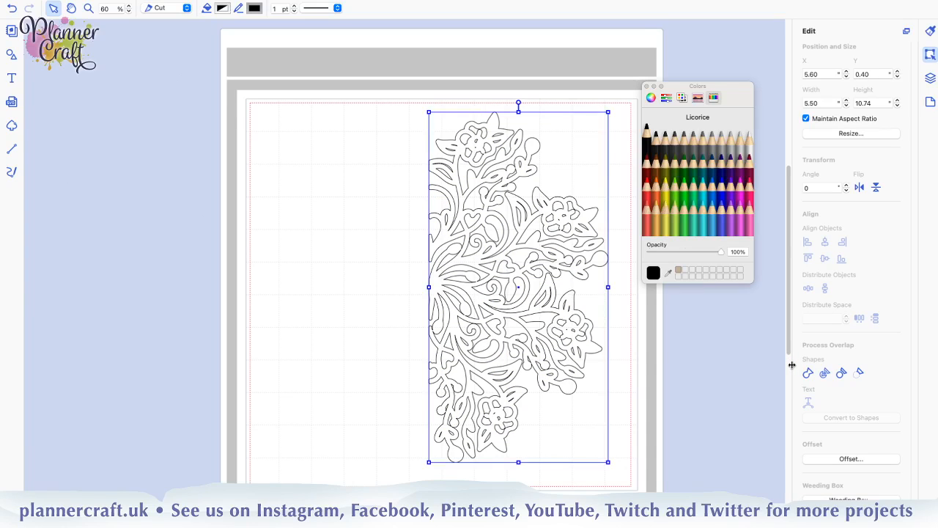
Collapse the locked lettering group in the layers, show the blue half mandala again, and clear the selection
{"action": "left_click", "coordinate": [930, 78]}
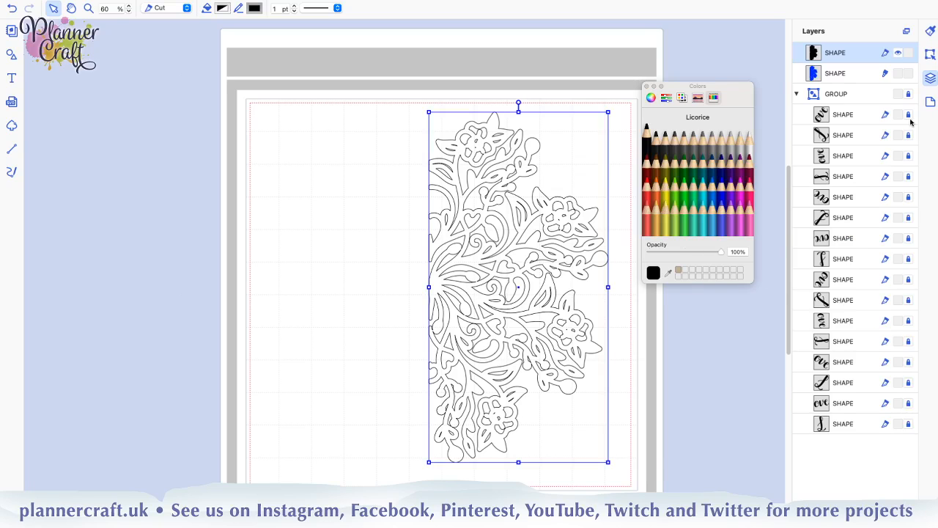
{"action": "left_click", "coordinate": [796, 95]}
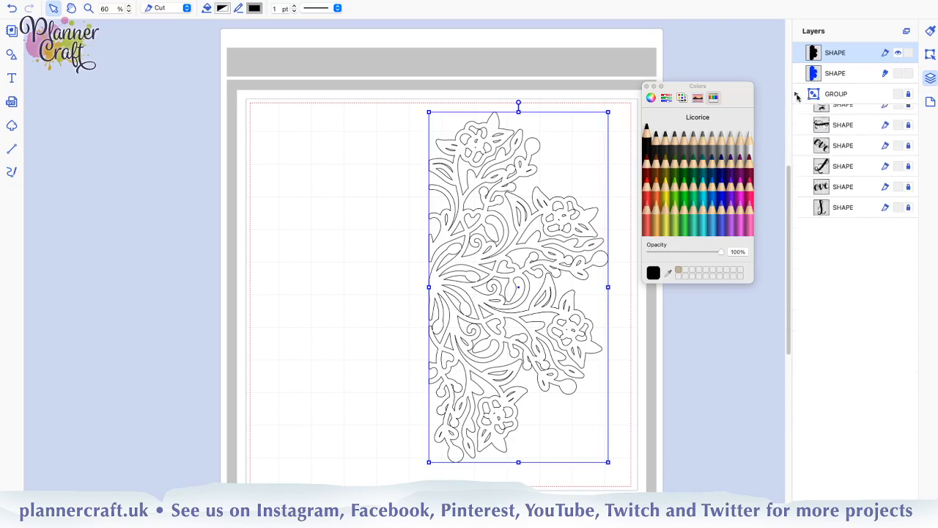
{"action": "left_click", "coordinate": [899, 74]}
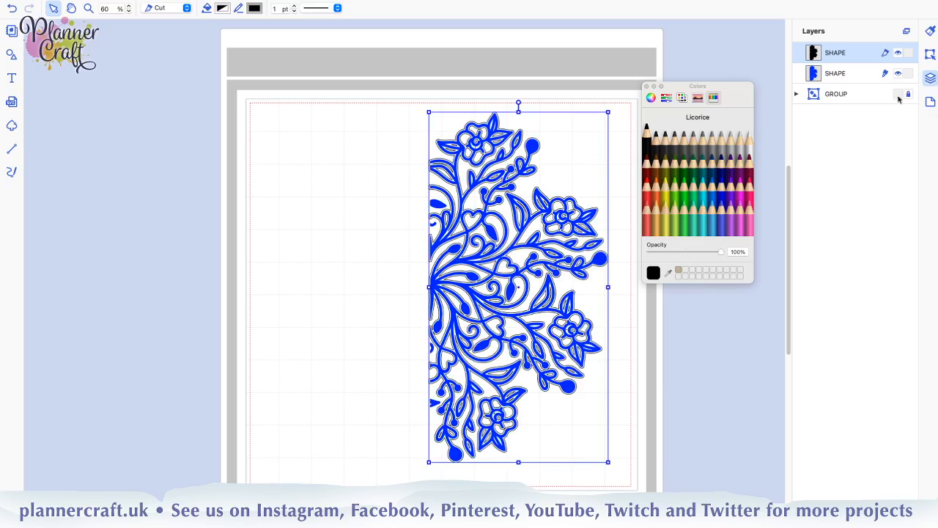
{"action": "left_click", "coordinate": [658, 383]}
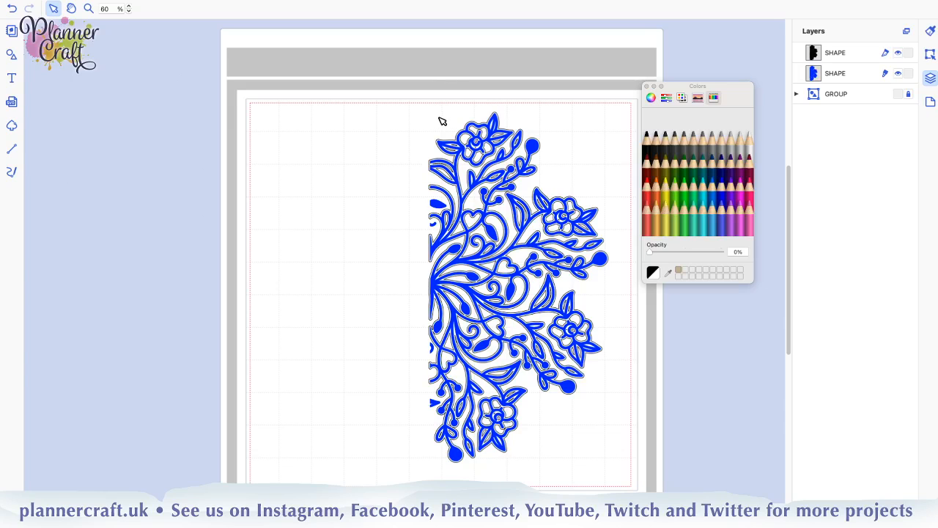
Save the project under its existing name and collapse the locked group in the layers
{"action": "mouse_move", "coordinate": [211, 2]}
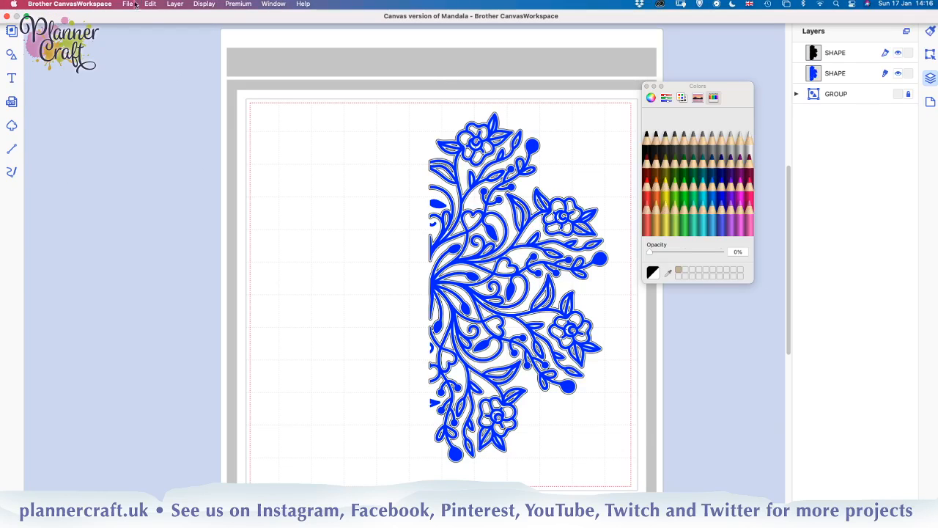
{"action": "left_click", "coordinate": [128, 5]}
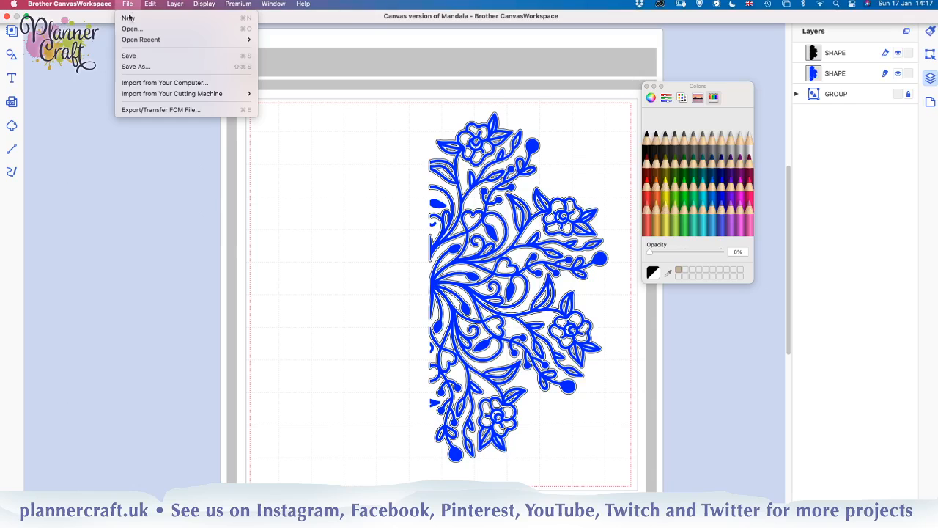
{"action": "left_click", "coordinate": [130, 58]}
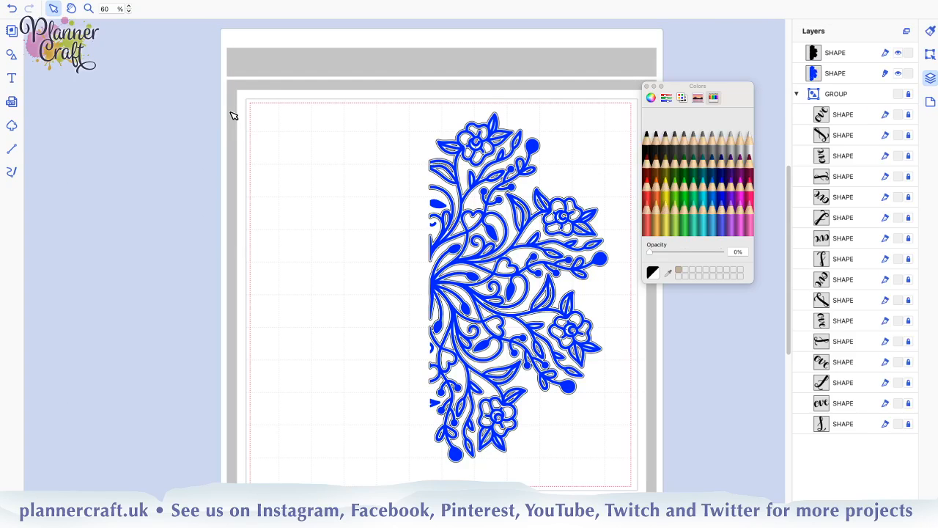
{"action": "left_click", "coordinate": [795, 94]}
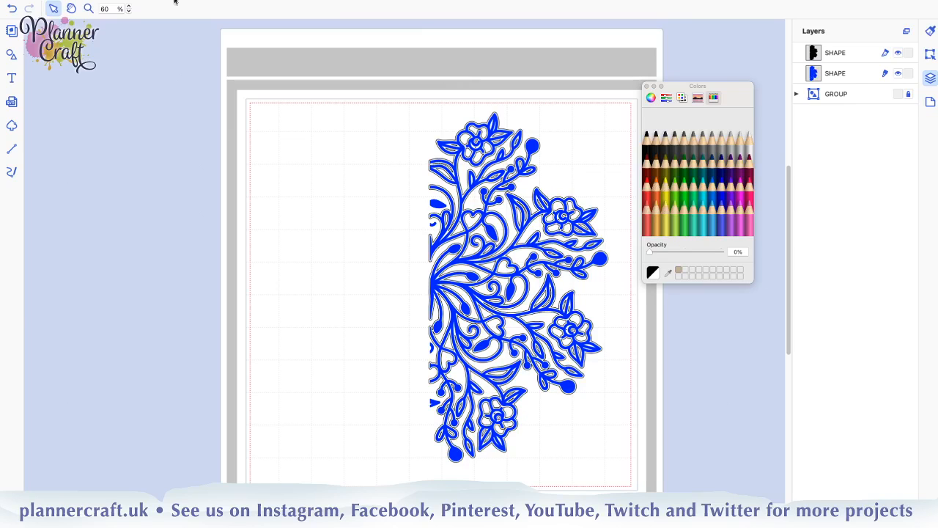
Save a copy of the project in the Canvas Workshop folder, adding v3 to the file name Canvas version of Mandala
{"action": "left_click", "coordinate": [126, 5]}
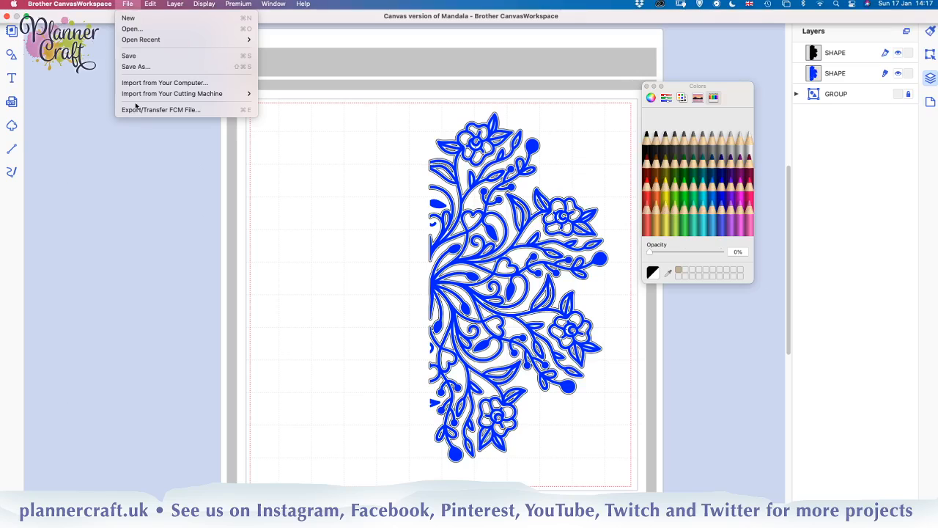
{"action": "left_click", "coordinate": [136, 66]}
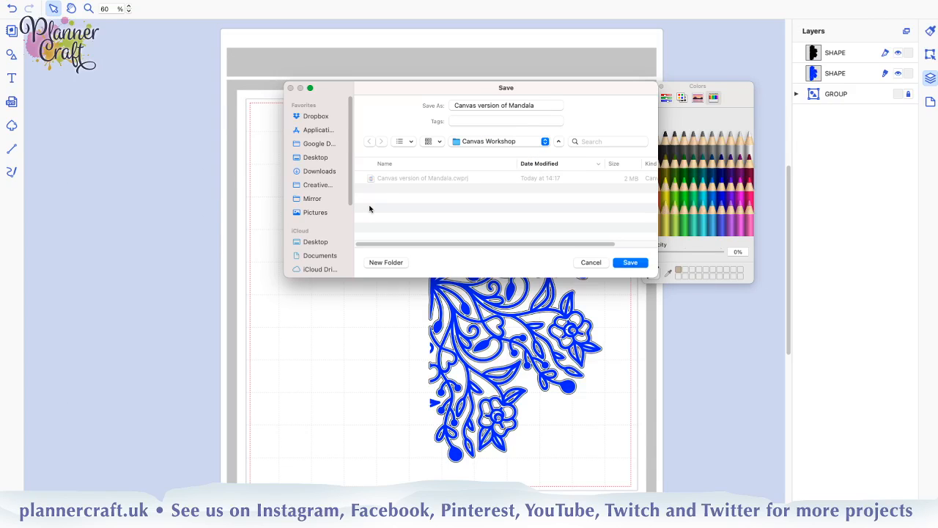
{"action": "left_click", "coordinate": [543, 105]}
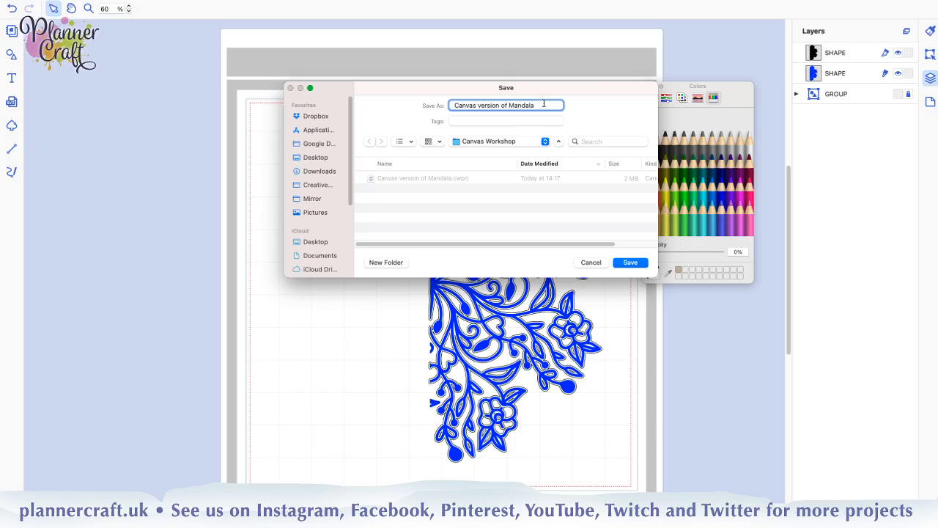
{"action": "type", "text": "v3"}
{"action": "key", "text": "Return"}
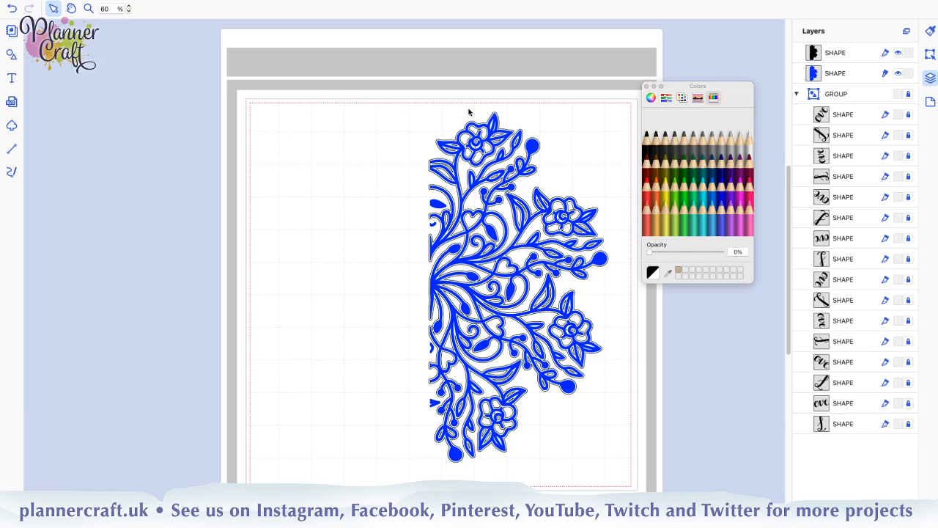
{"action": "left_click", "coordinate": [796, 94]}
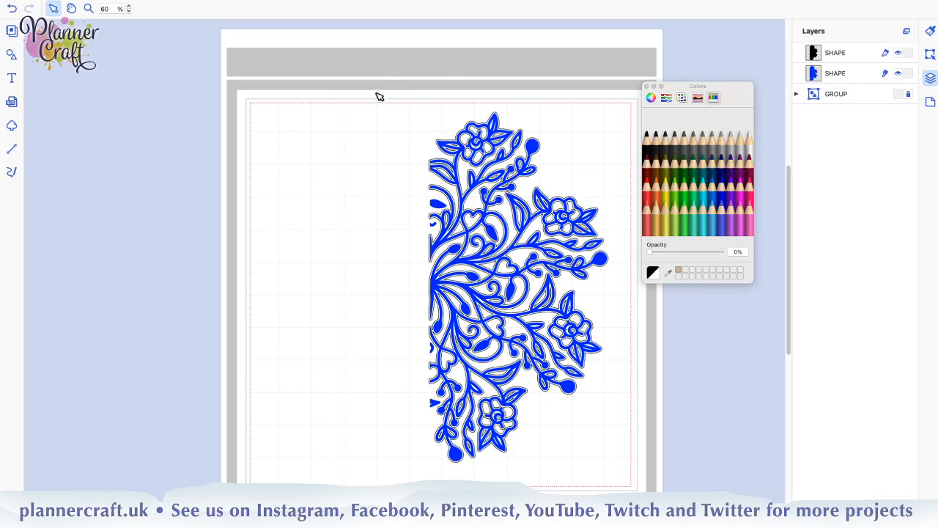
Group the blue drawn half mandala with its black cut outline, and clear the selection
{"action": "left_click_drag", "start_coordinate": [400, 63], "coordinate": [634, 488]}
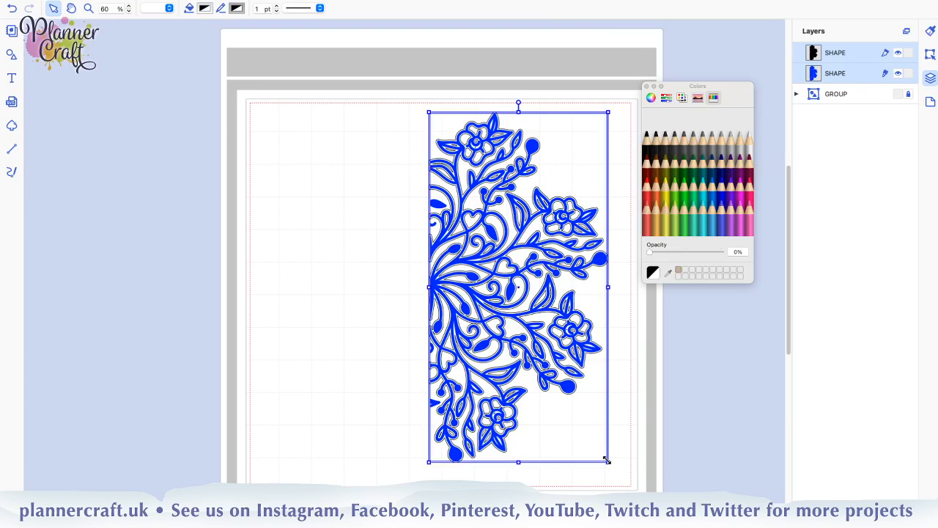
{"action": "key", "text": "super+g"}
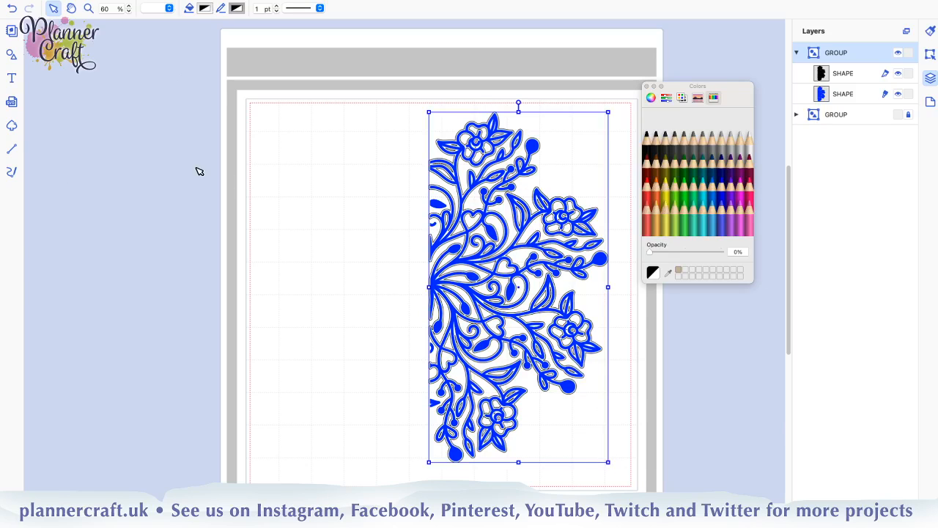
{"action": "left_click", "coordinate": [110, 9]}
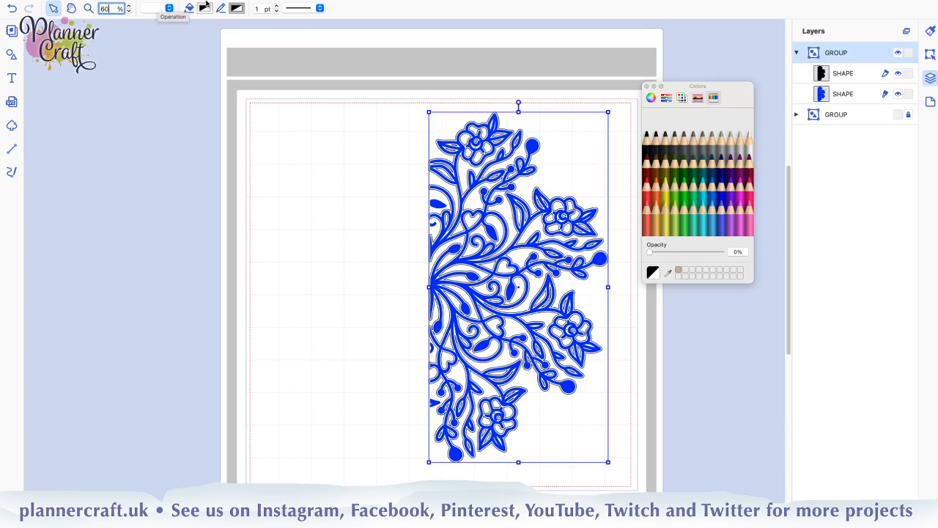
{"action": "left_click", "coordinate": [378, 334]}
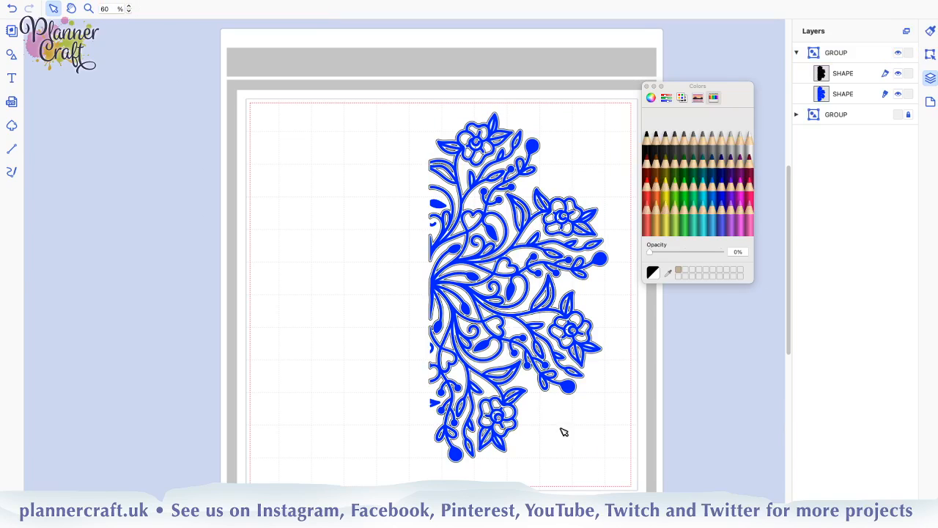
Scale the grouped half mandala down to slightly over half its size and place it against the cutting area's upper-right corner
{"action": "left_click", "coordinate": [570, 389]}
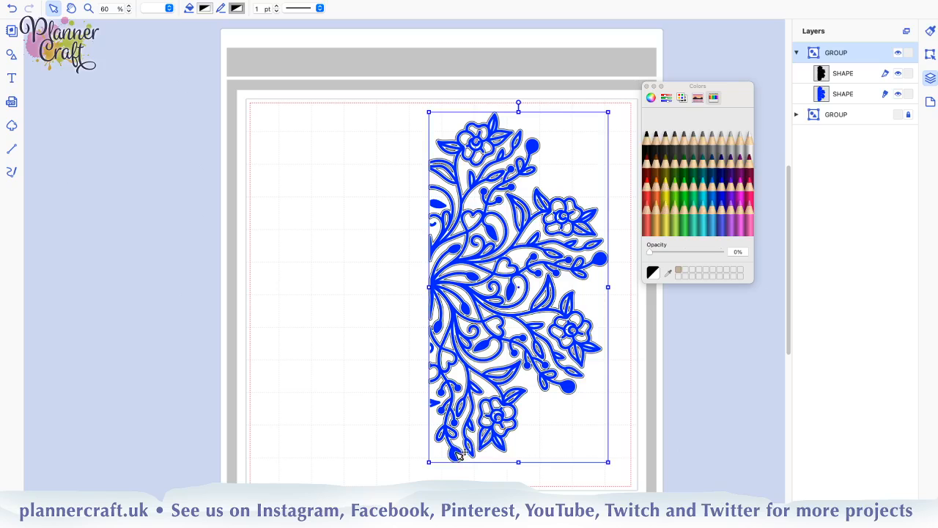
{"action": "left_click_drag", "start_coordinate": [459, 454], "coordinate": [528, 299]}
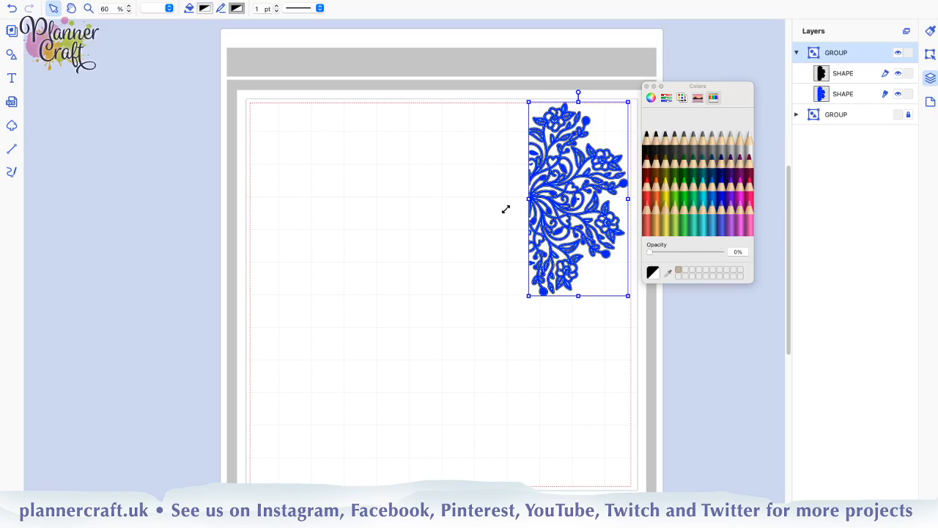
{"action": "left_click", "coordinate": [466, 265]}
{"action": "left_click", "coordinate": [581, 135]}
{"action": "left_click_drag", "start_coordinate": [586, 136], "coordinate": [586, 137]}
{"action": "left_click", "coordinate": [449, 160]}
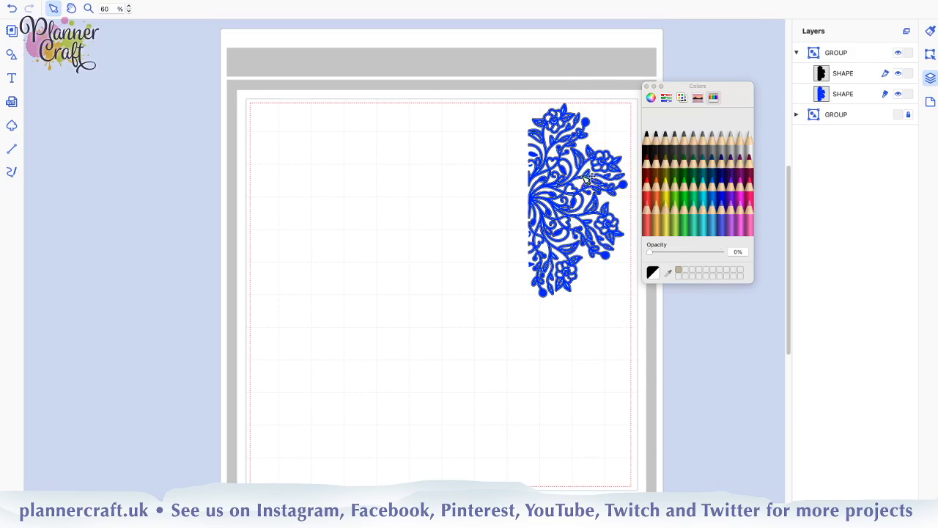
{"action": "left_click", "coordinate": [840, 53]}
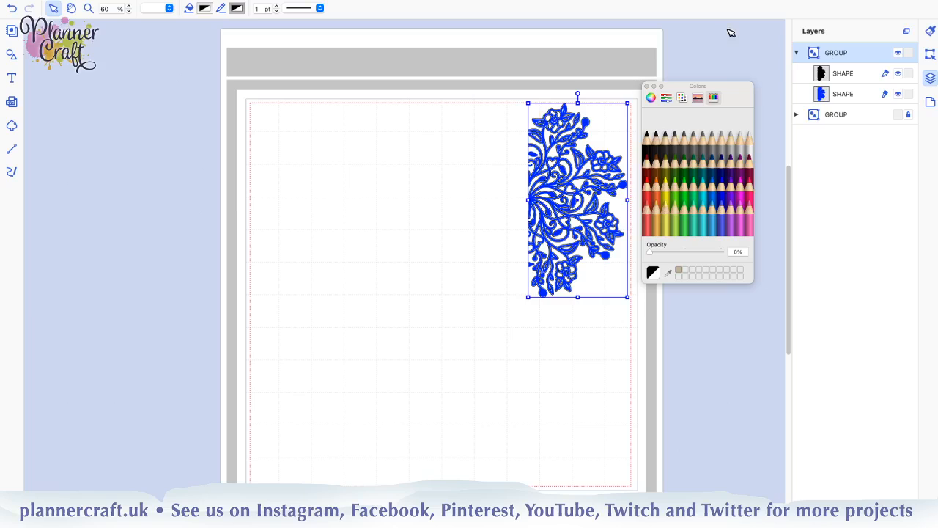
{"action": "key", "text": "Right"}
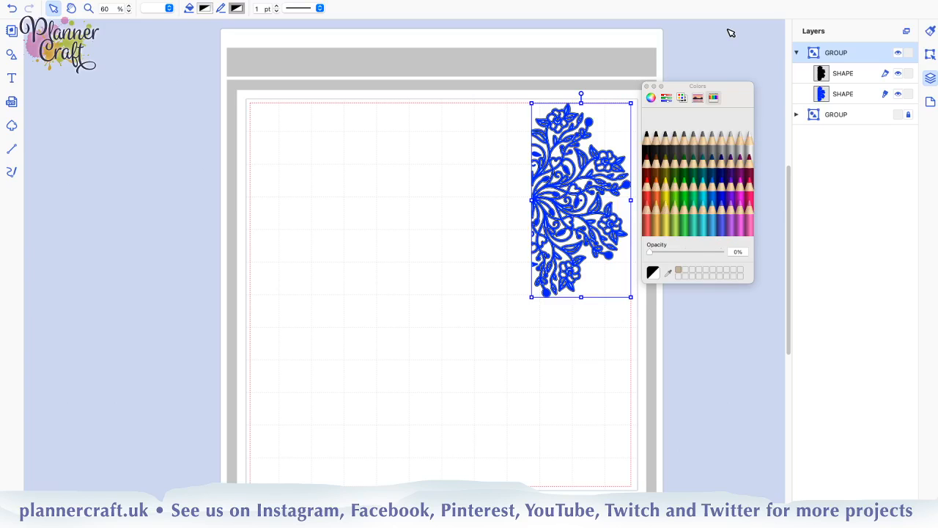
Nudge the grouped half mandala horizontally to just inside the cutting area's right boundary, at about X 8.72 inches, and check its position and size
{"action": "key", "text": "Left"}
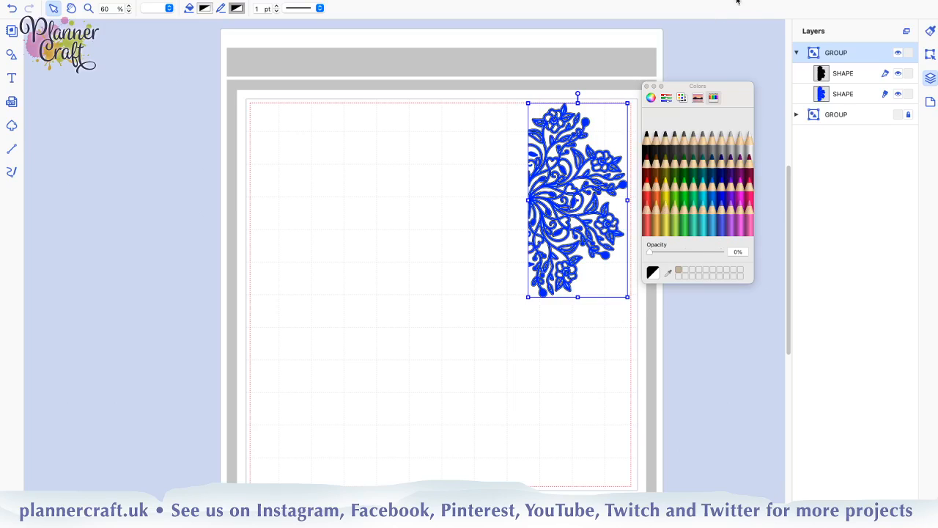
{"action": "key", "text": "Right"}
{"action": "key", "text": "Right"}
{"action": "key", "text": "Right"}
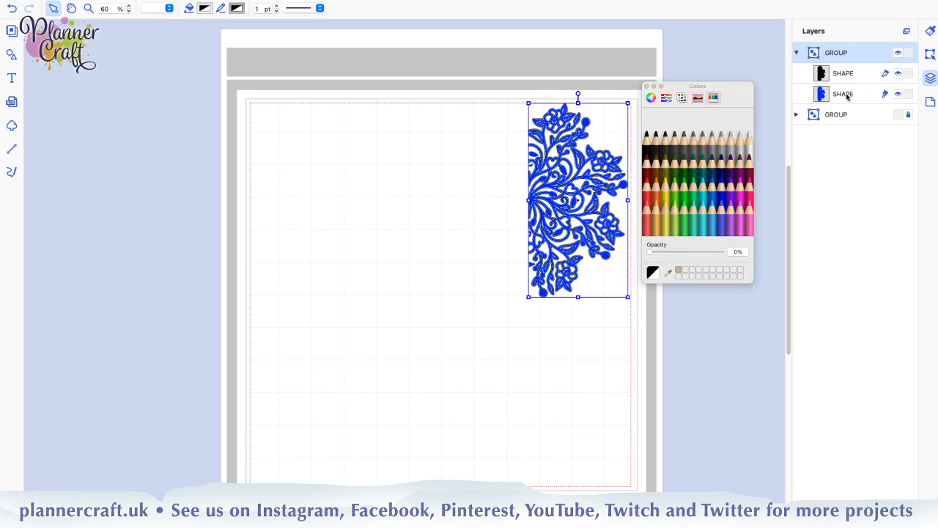
{"action": "key", "text": "Right"}
{"action": "key", "text": "Right"}
{"action": "key", "text": "Right"}
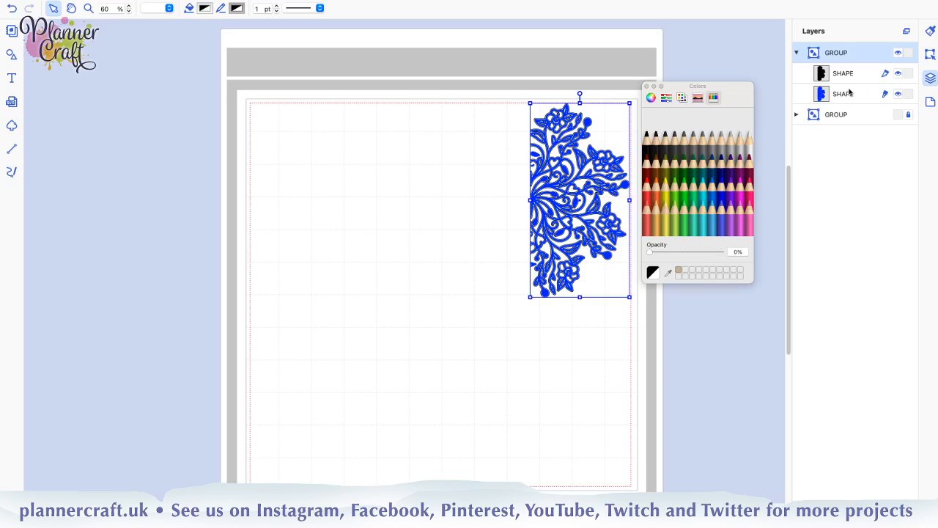
{"action": "key", "text": "Right"}
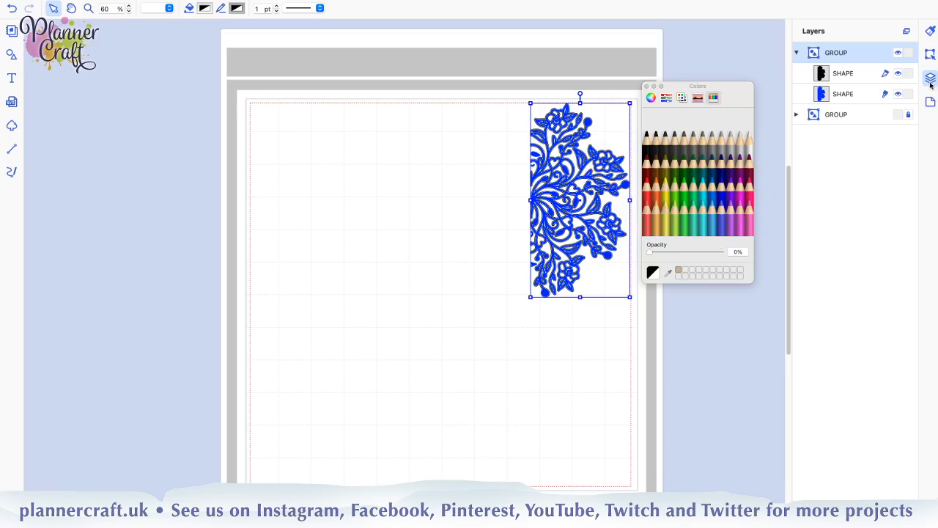
{"action": "left_click", "coordinate": [929, 54]}
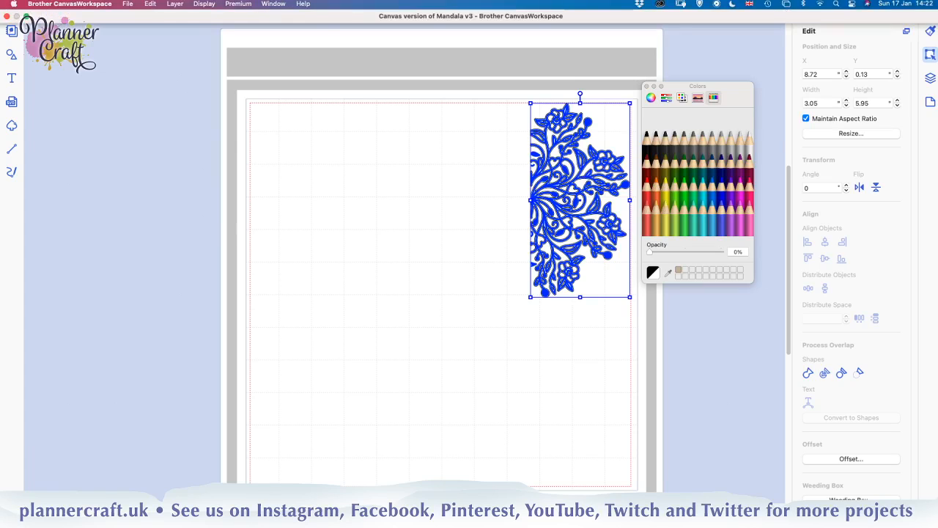
{"action": "left_click", "coordinate": [930, 78]}
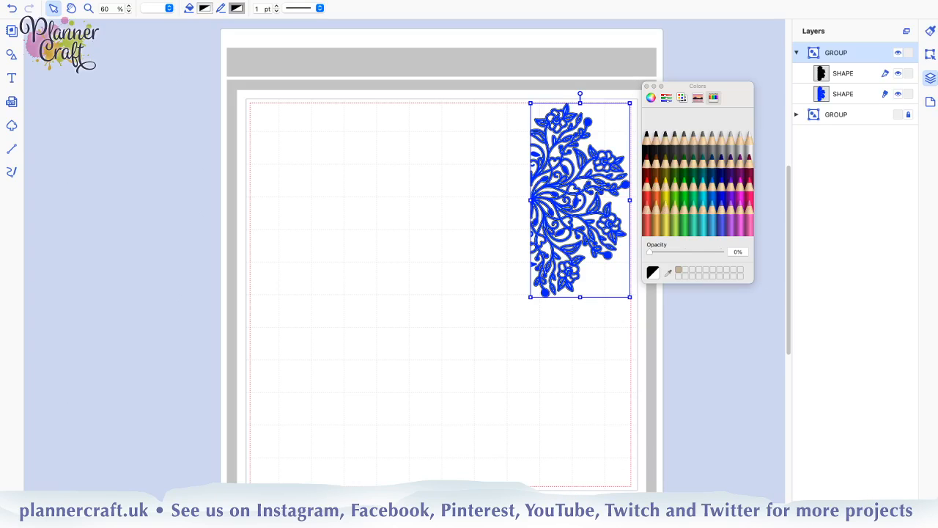
Duplicate the half mandala group, rotate the copy 180 degrees and place it in the cutting area's upper-left corner
{"action": "key", "text": "super+d"}
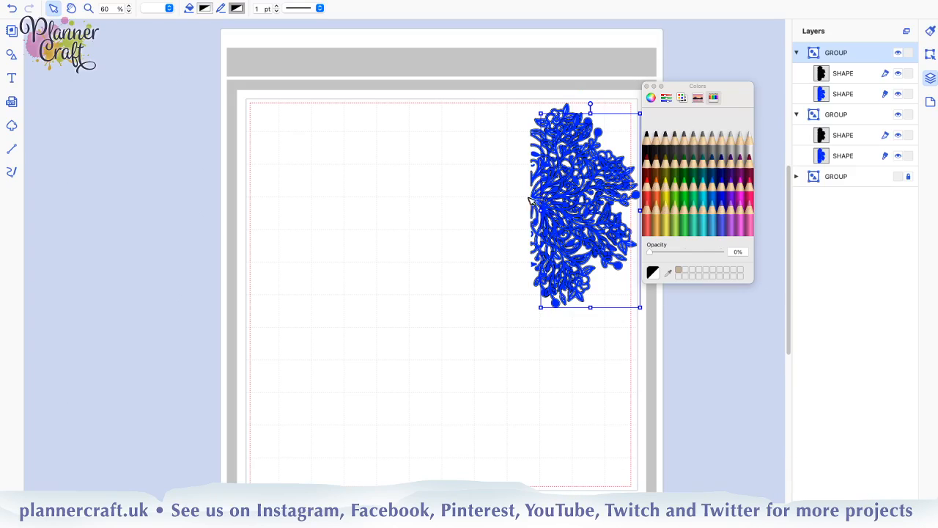
{"action": "left_click_drag", "start_coordinate": [616, 268], "coordinate": [429, 351]}
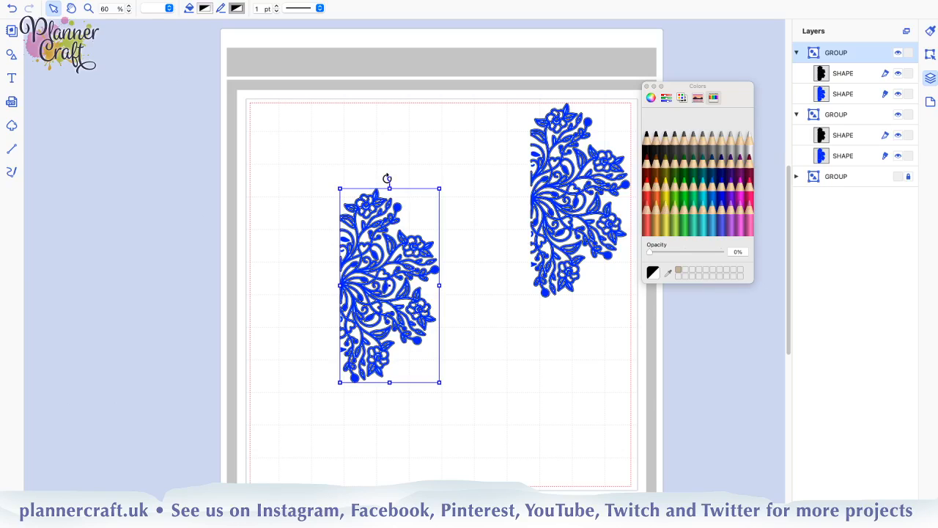
{"action": "left_click_drag", "start_coordinate": [387, 179], "coordinate": [382, 381]}
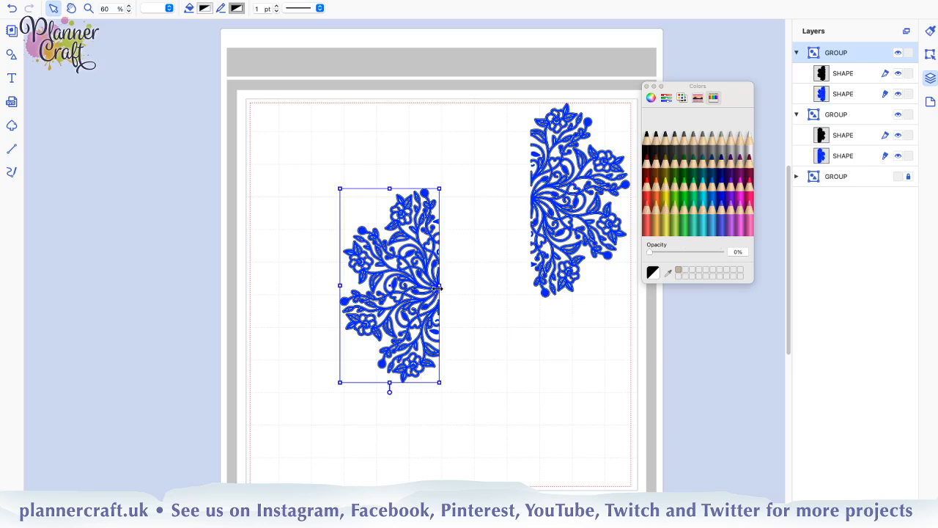
{"action": "left_click_drag", "start_coordinate": [468, 211], "coordinate": [350, 206]}
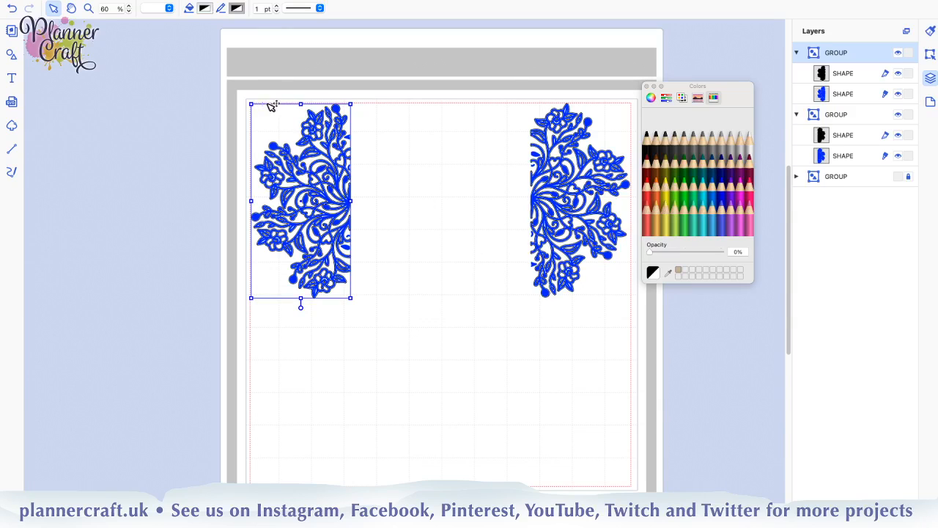
{"action": "left_click", "coordinate": [181, 218]}
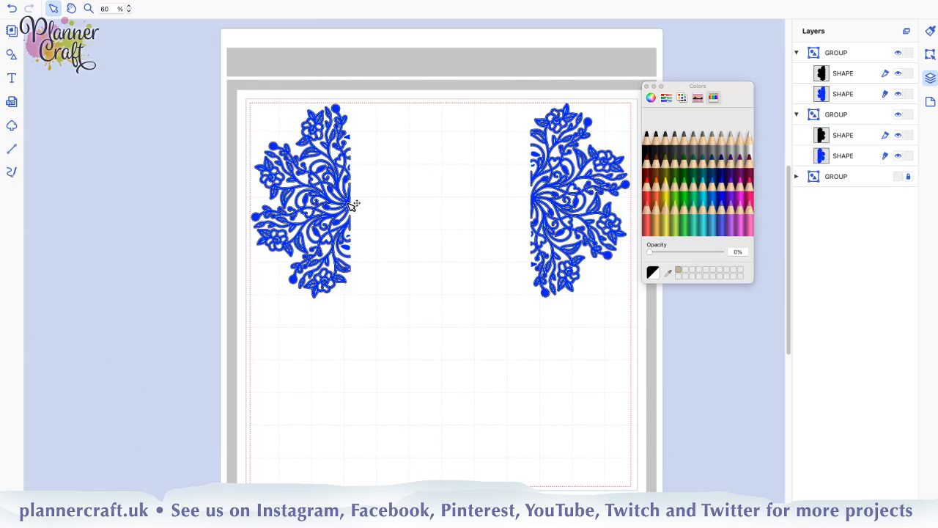
Align the two half mandala groups with each other by their horizontal middle line, and clear the selection
{"action": "left_click", "coordinate": [352, 204]}
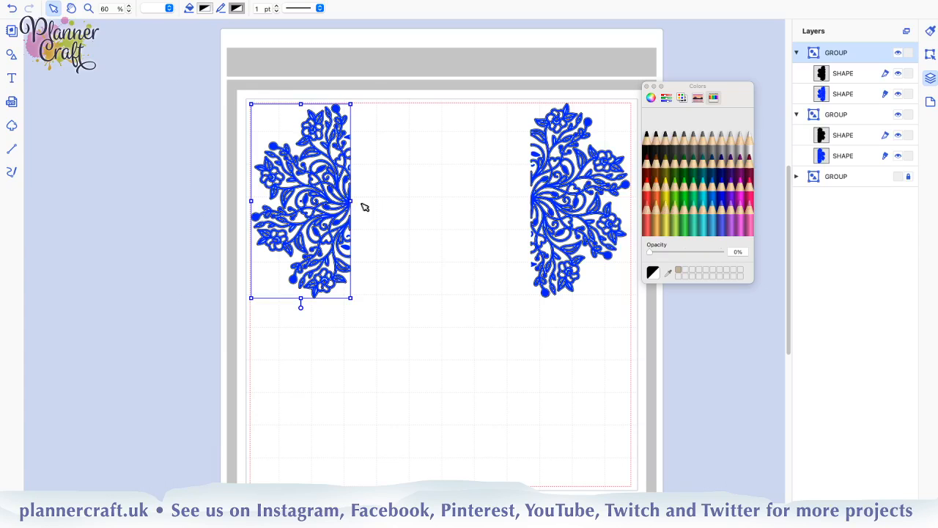
{"action": "left_click", "coordinate": [540, 199], "text": "shift"}
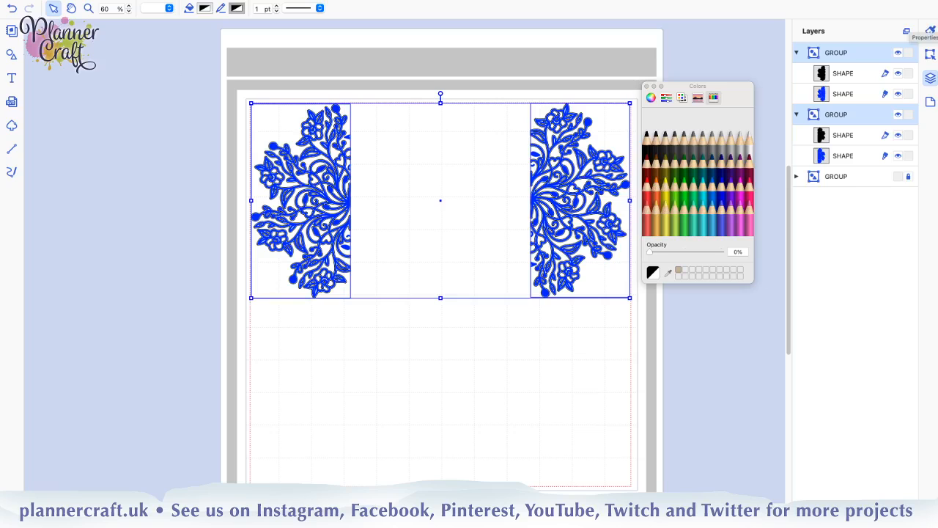
{"action": "left_click", "coordinate": [930, 54]}
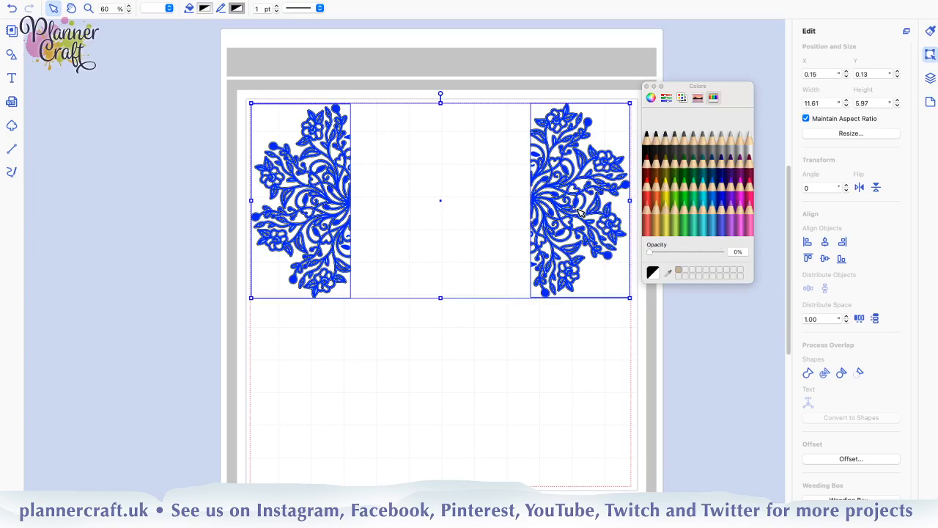
{"action": "left_click", "coordinate": [824, 259]}
{"action": "left_click", "coordinate": [824, 259]}
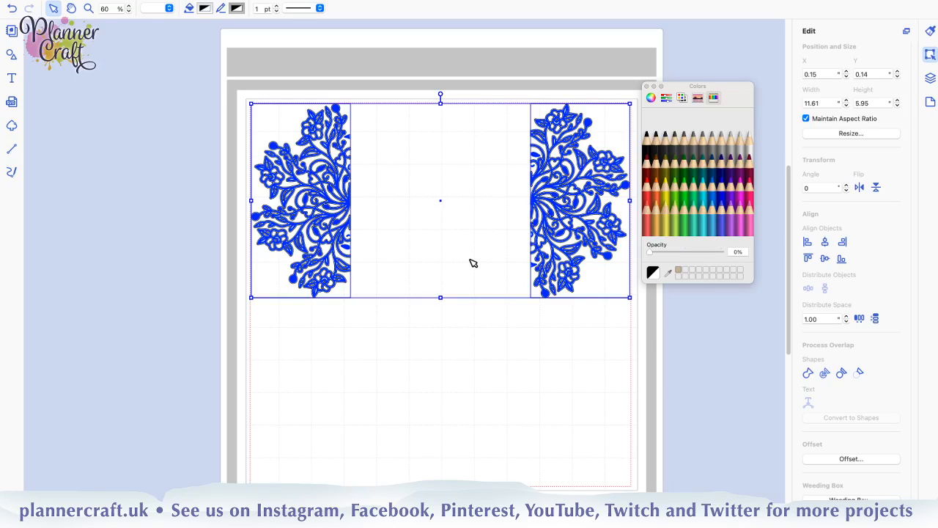
{"action": "left_click", "coordinate": [345, 387]}
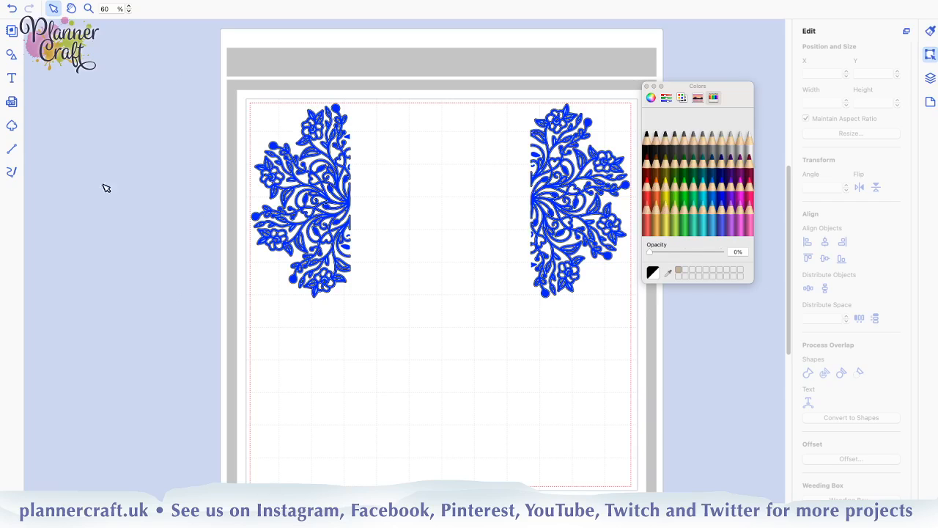
Add a plain square and place it against the left half mandala's straight edge, at about X 3.20 and Y 0.17 inches
{"action": "left_click", "coordinate": [11, 55]}
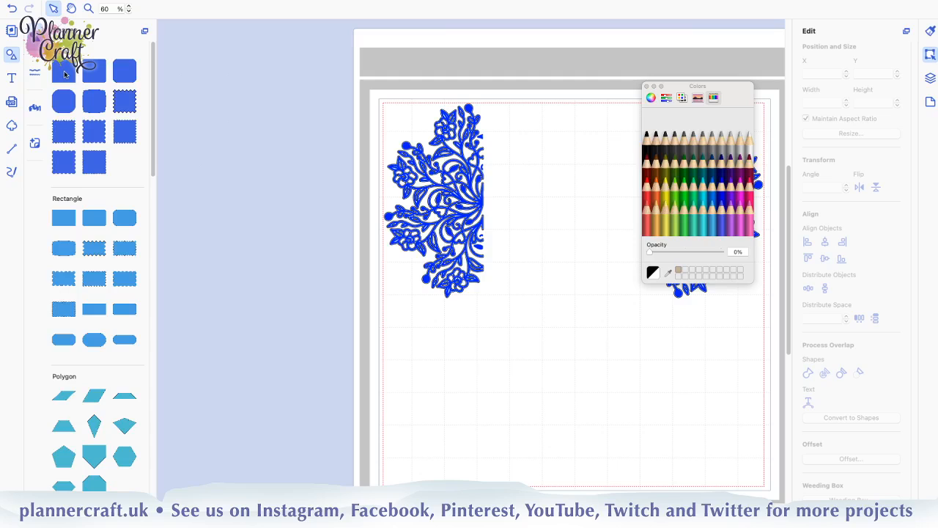
{"action": "left_click_drag", "start_coordinate": [64, 75], "coordinate": [551, 342]}
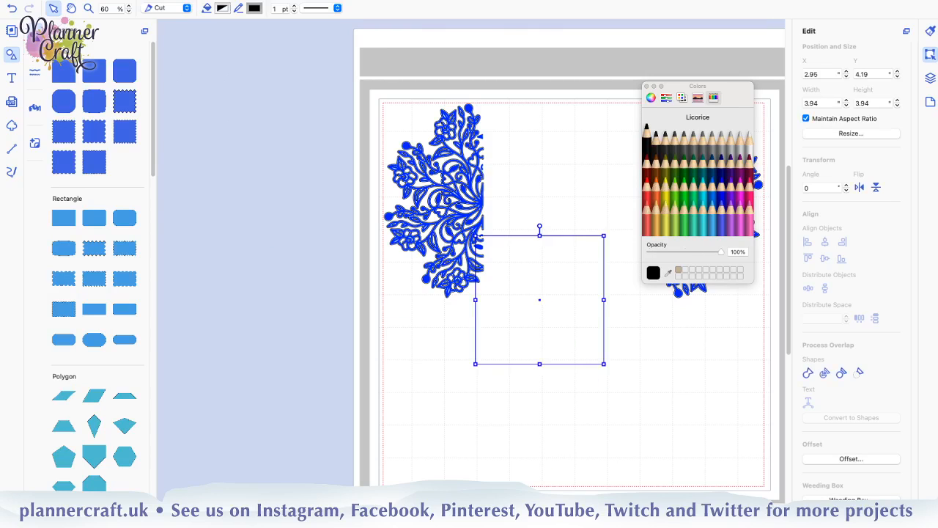
{"action": "left_click", "coordinate": [543, 442]}
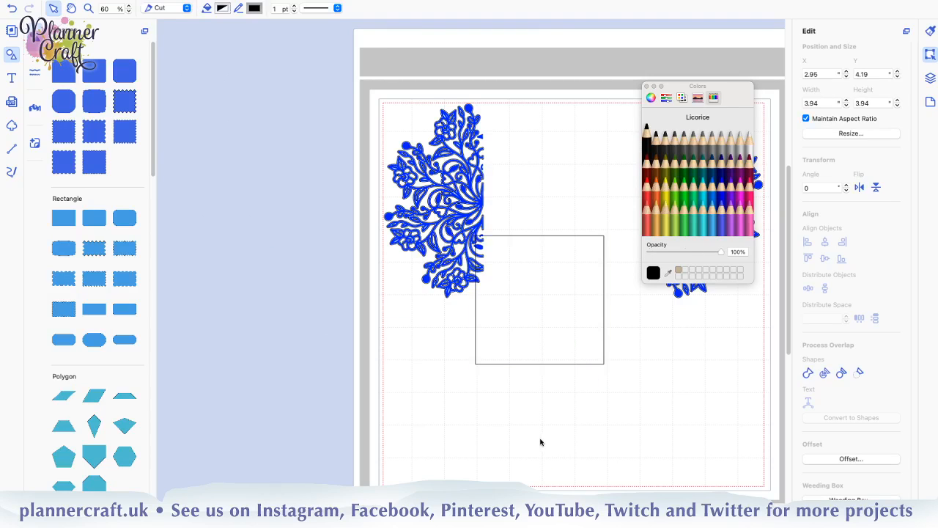
{"action": "key", "text": "space"}
{"action": "left_click_drag", "start_coordinate": [647, 455], "coordinate": [482, 433]}
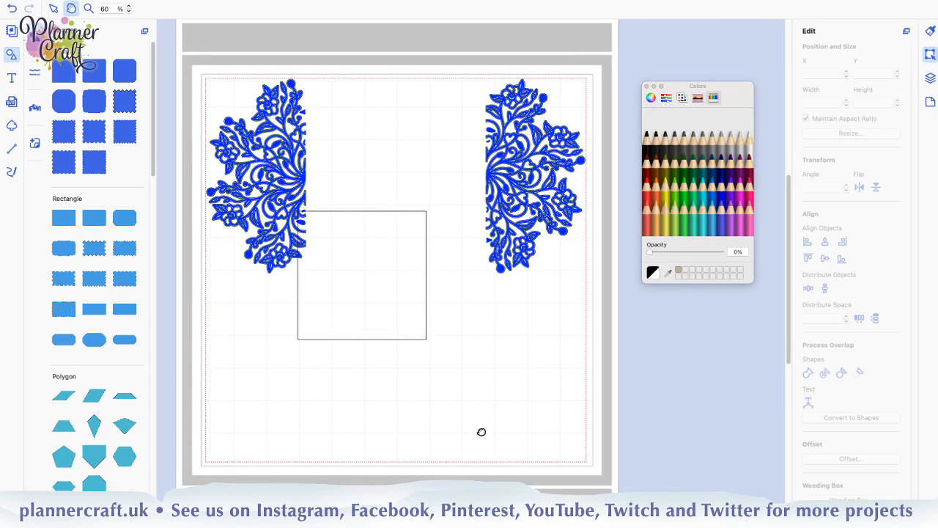
{"action": "mouse_move", "coordinate": [480, 396]}
{"action": "left_mouse_down"}
{"action": "mouse_move", "coordinate": [510, 406]}
{"action": "mouse_move", "coordinate": [476, 404]}
{"action": "left_mouse_up"}
{"action": "key", "text": "space"}
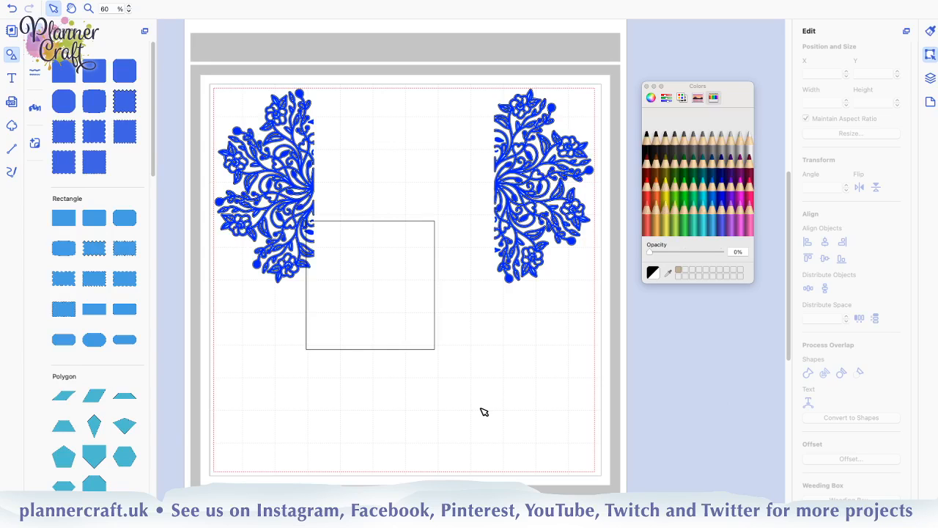
{"action": "left_click", "coordinate": [386, 302]}
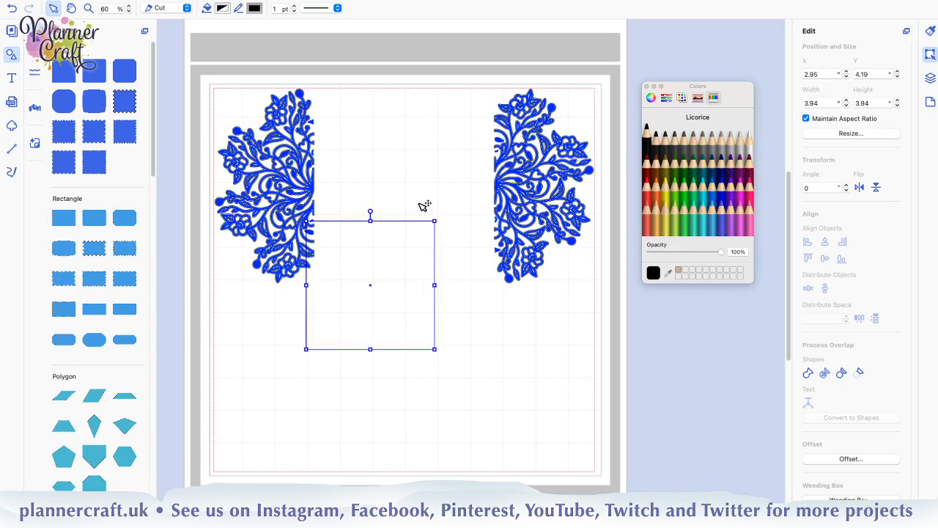
{"action": "left_click_drag", "start_coordinate": [424, 206], "coordinate": [396, 170]}
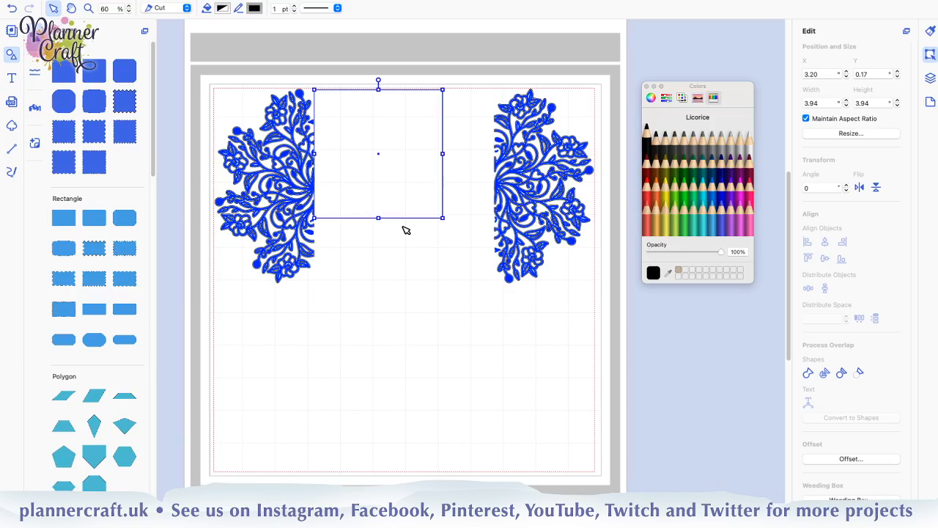
Hide the blue drawn shape in both half mandala groups, leaving only their cut outlines shown
{"action": "left_click", "coordinate": [932, 78]}
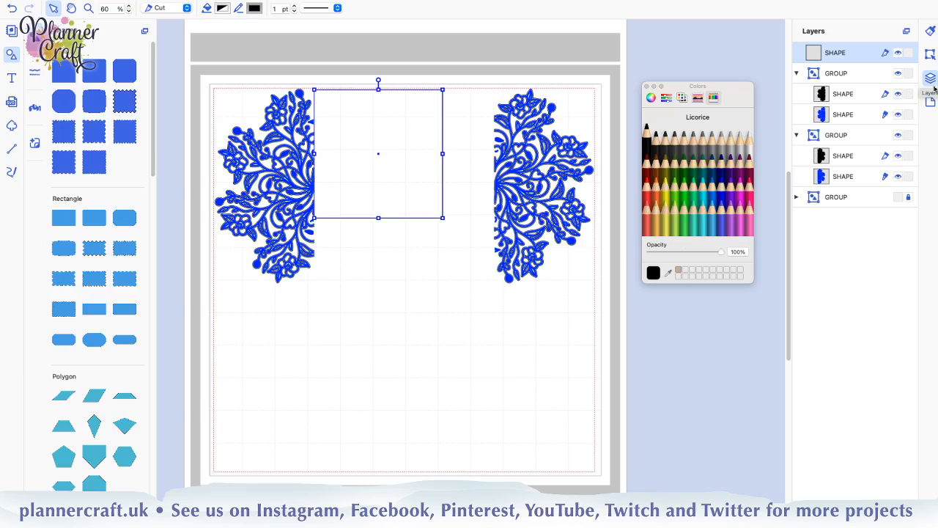
{"action": "left_click", "coordinate": [897, 115]}
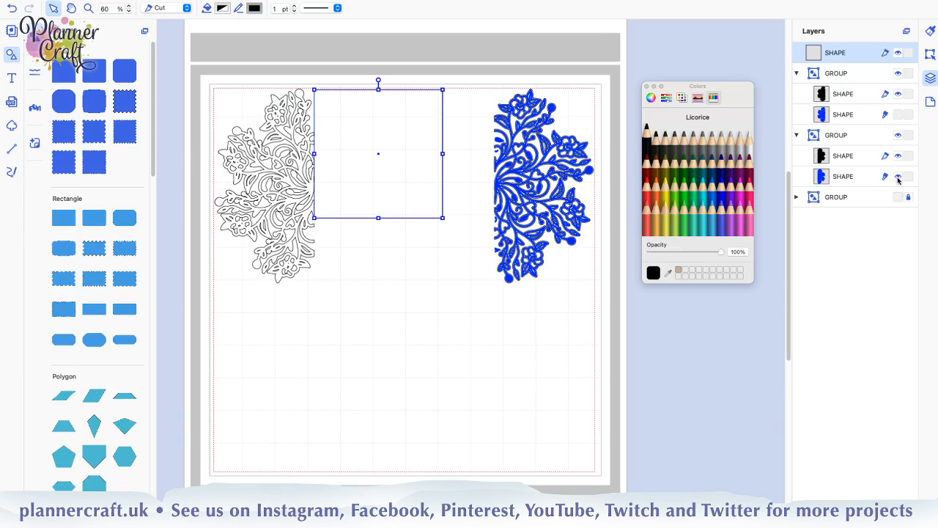
{"action": "left_click", "coordinate": [898, 177]}
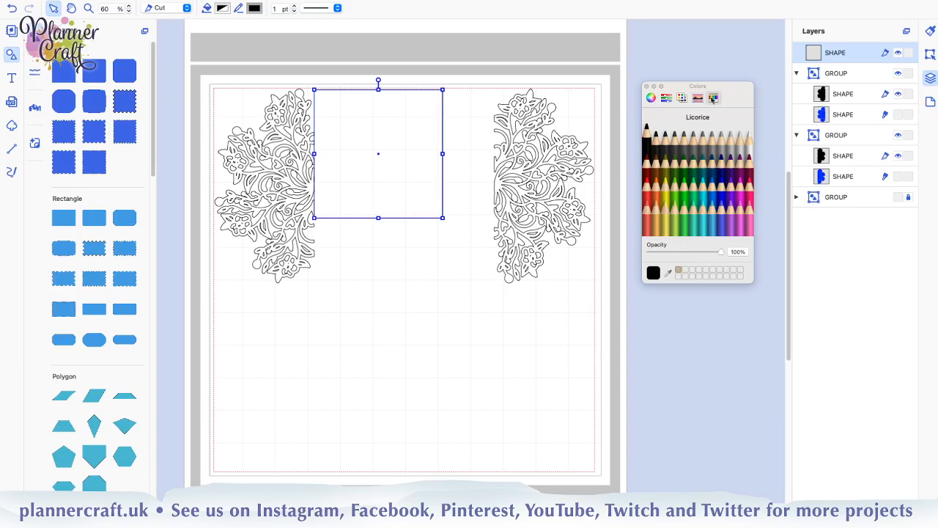
Stretch the square into a rectangle spanning the gap between the two half mandalas and matching their full height
{"action": "left_click_drag", "start_coordinate": [442, 153], "coordinate": [495, 153]}
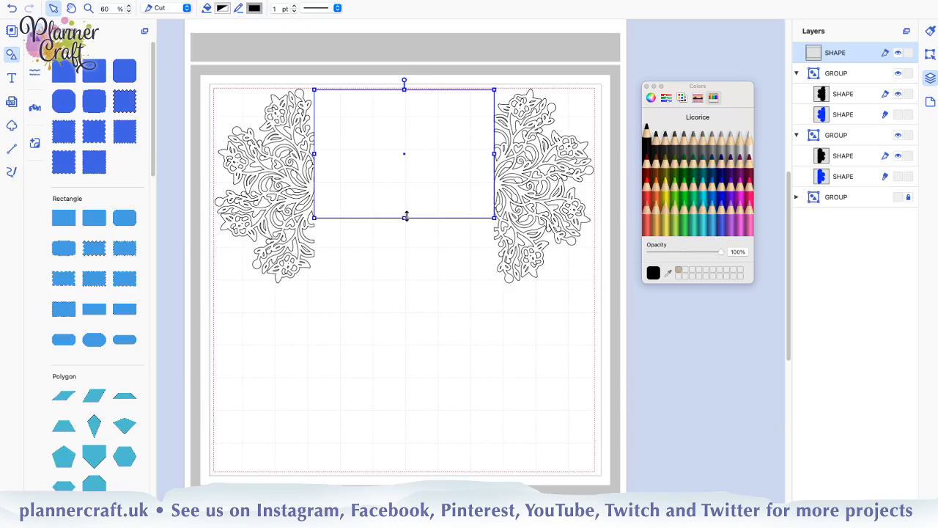
{"action": "left_click_drag", "start_coordinate": [405, 219], "coordinate": [404, 283]}
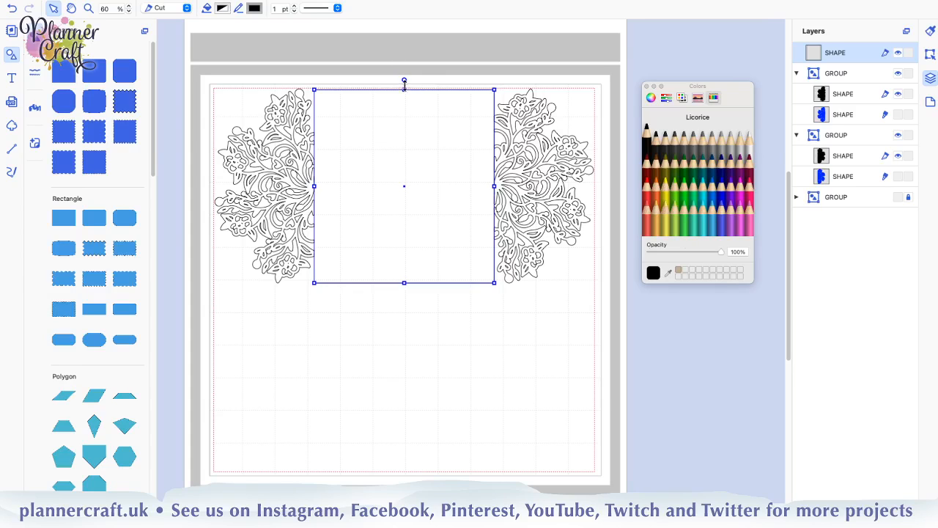
{"action": "left_click_drag", "start_coordinate": [403, 90], "coordinate": [404, 90]}
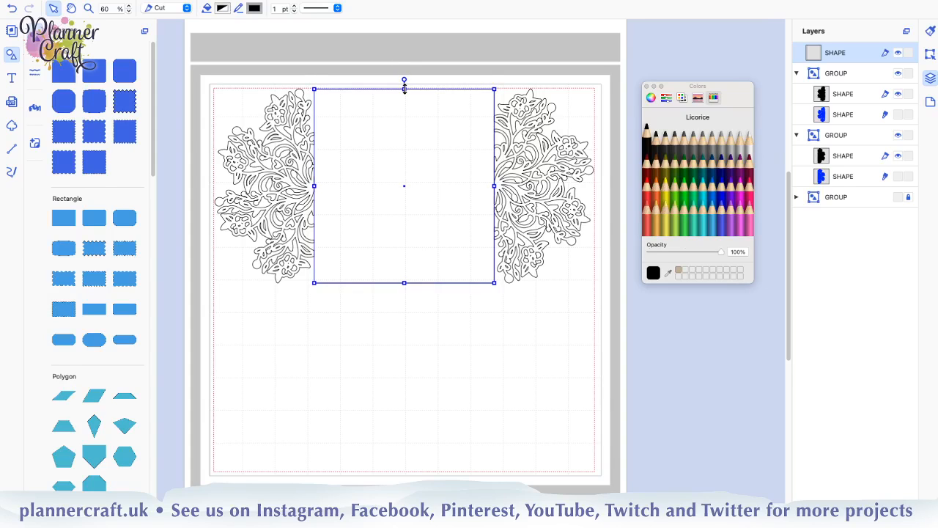
{"action": "left_click", "coordinate": [540, 342]}
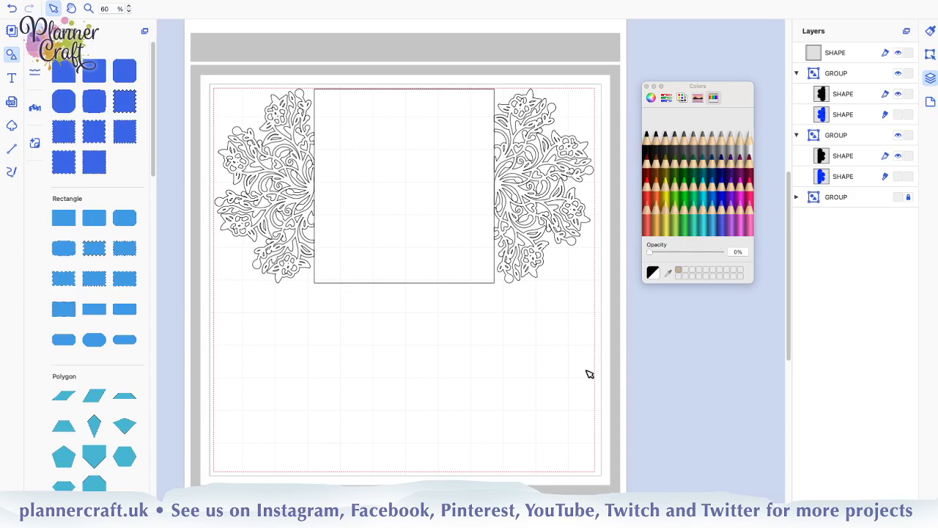
Show the blue drawn shapes of both half mandalas again and collapse their two groups in the layers
{"action": "left_click", "coordinate": [898, 114]}
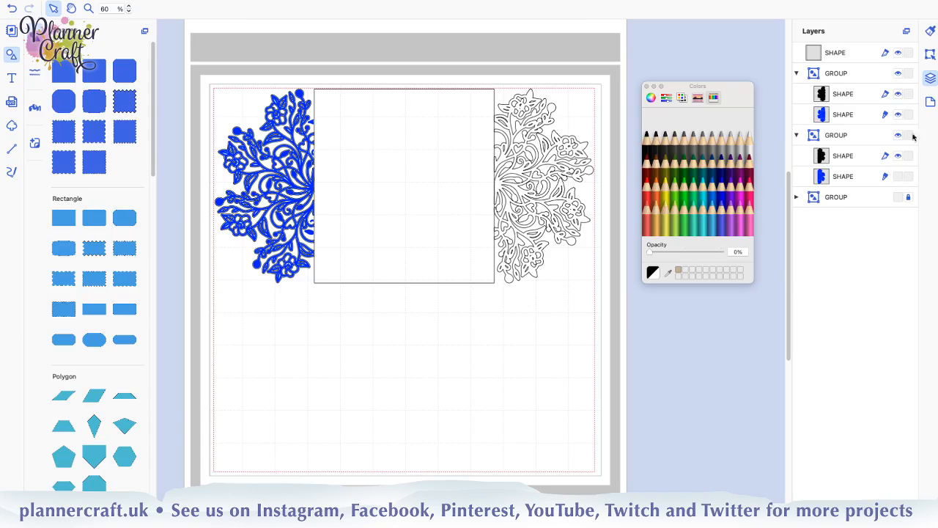
{"action": "left_click", "coordinate": [897, 176]}
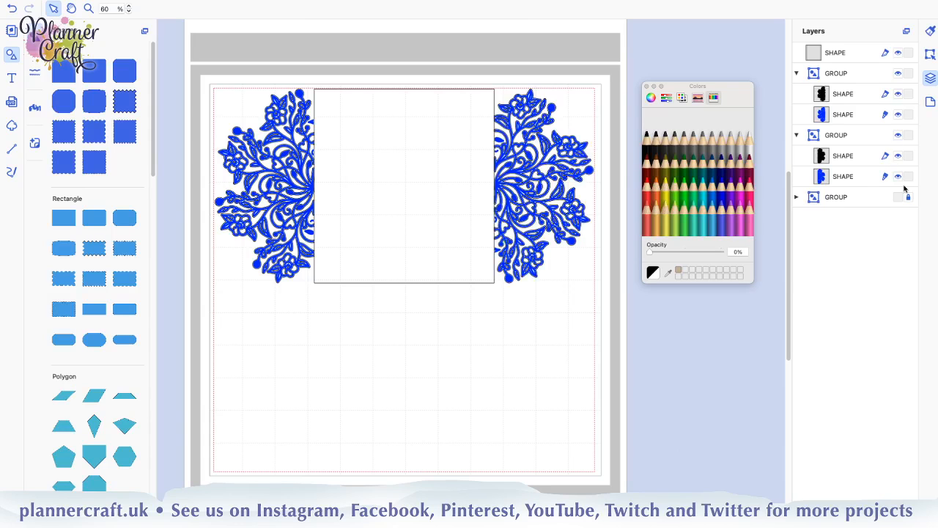
{"action": "left_click", "coordinate": [796, 73]}
{"action": "left_click", "coordinate": [797, 93]}
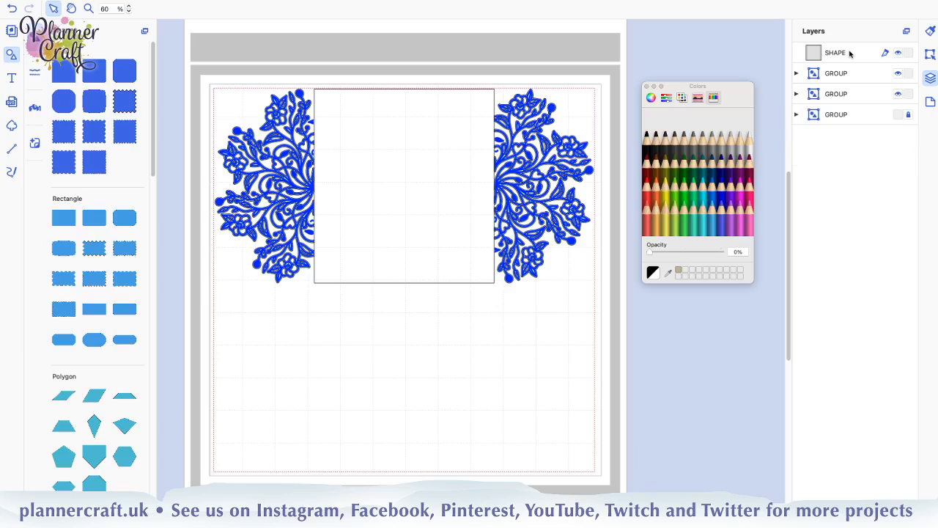
Distribute the rectangle and both half mandala groups horizontally with a spacing of 0 inches
{"action": "left_click", "coordinate": [849, 53]}
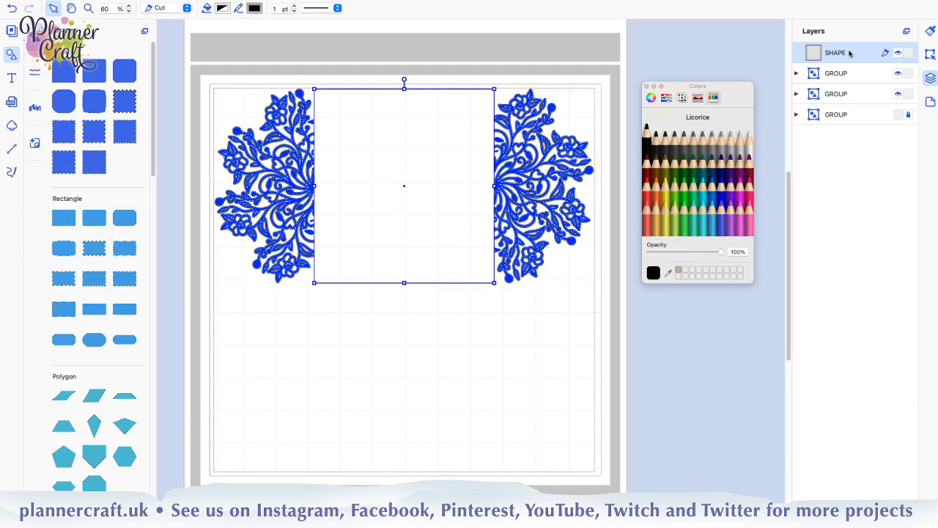
{"action": "left_click", "coordinate": [846, 93], "text": "shift"}
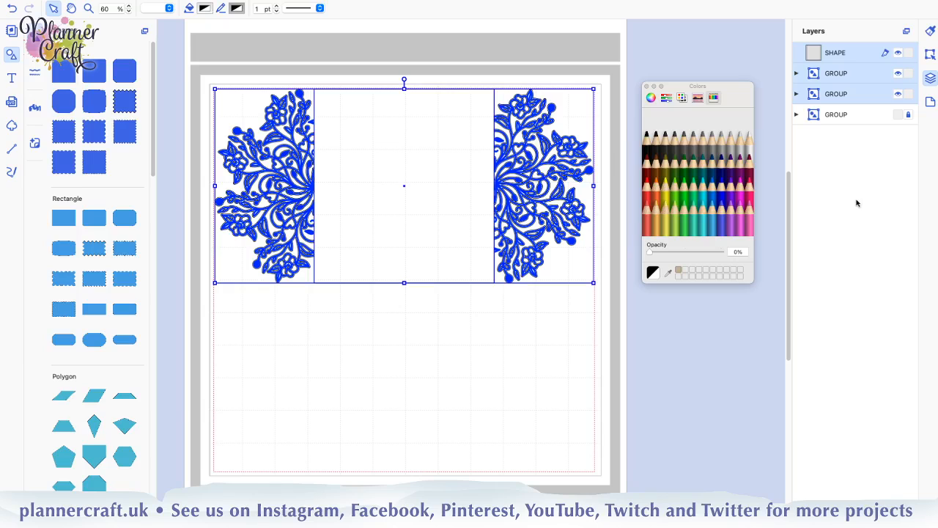
{"action": "left_click", "coordinate": [930, 56]}
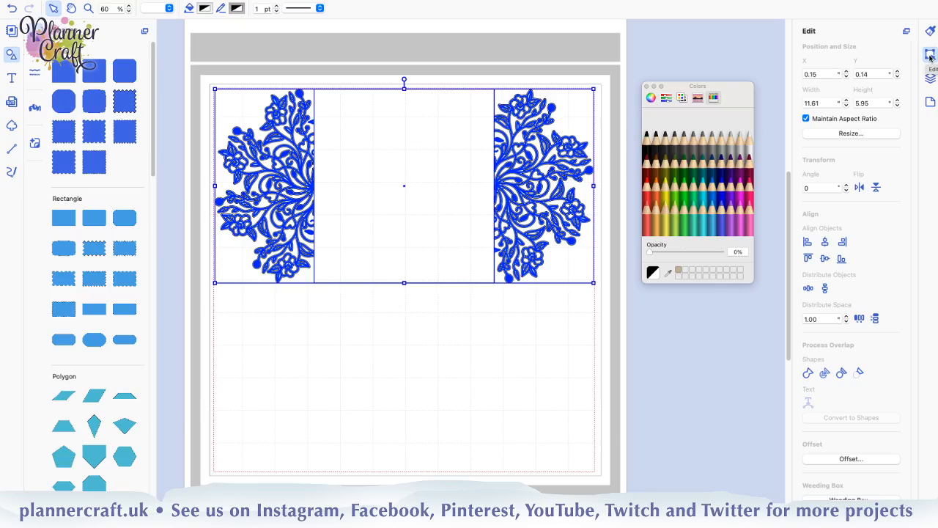
{"action": "left_click", "coordinate": [815, 318]}
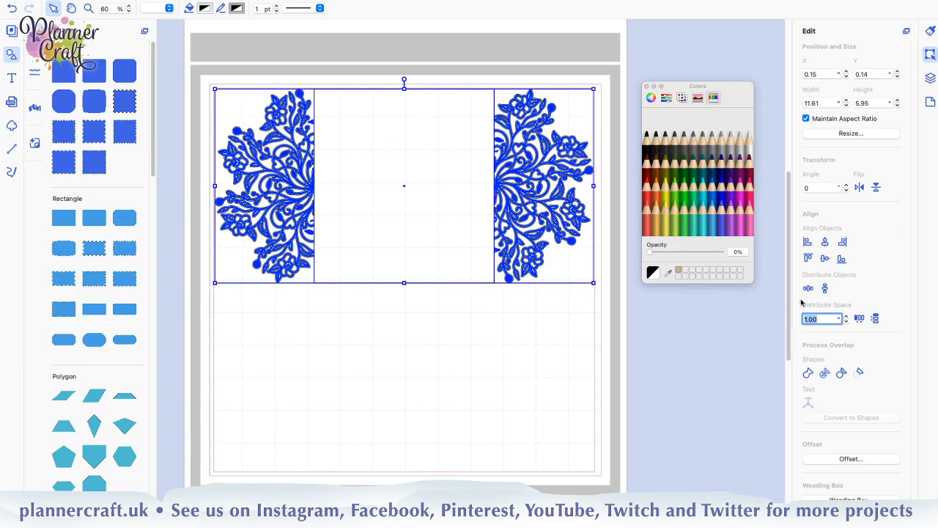
{"action": "type", "text": "0"}
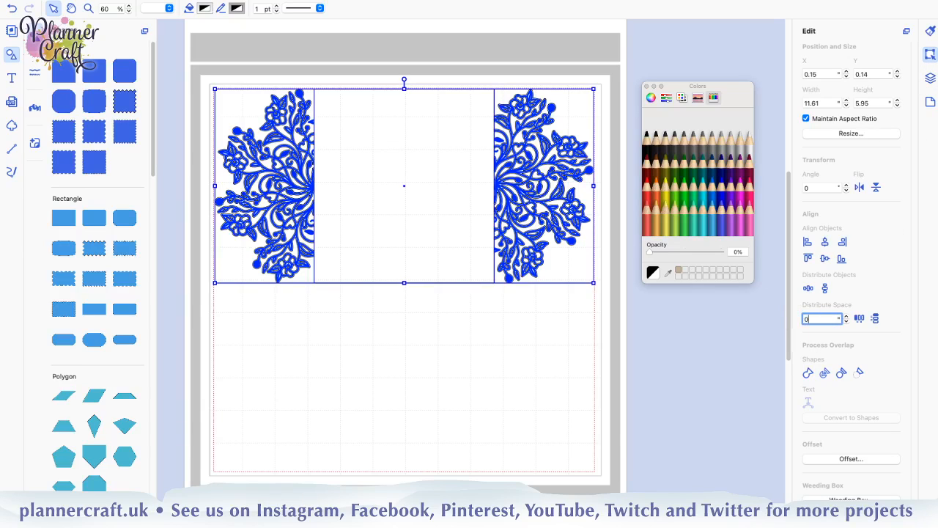
{"action": "left_click", "coordinate": [860, 320]}
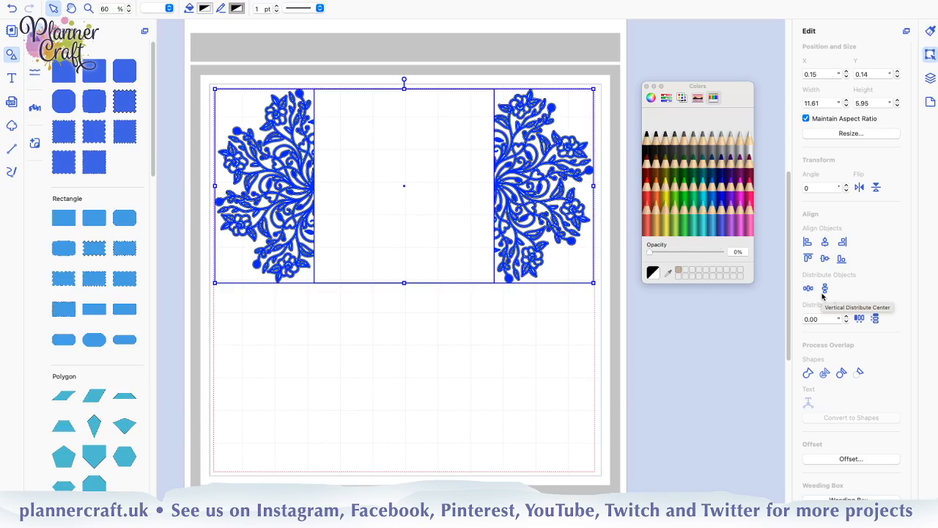
Expand both half mandala groups and move their black cut outlines out of the groups, directly below the rectangle in the layer order
{"action": "left_click", "coordinate": [931, 77]}
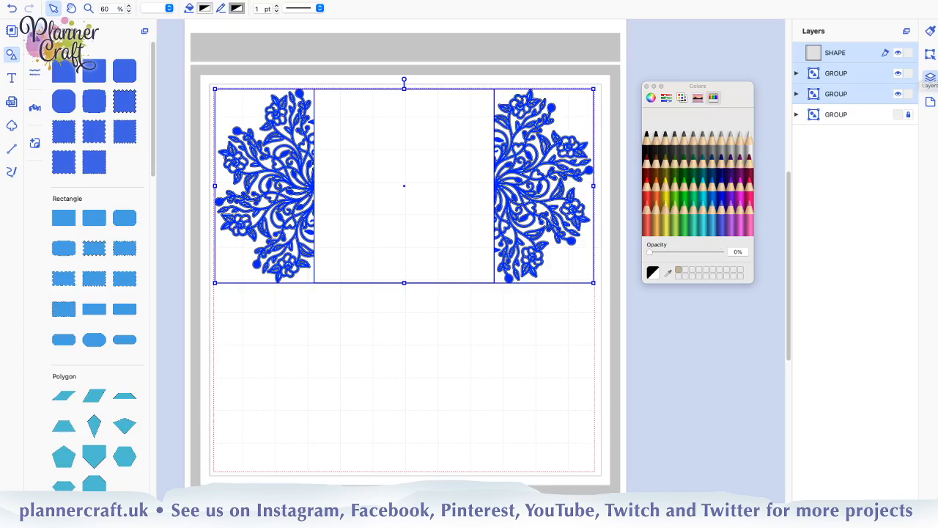
{"action": "left_click", "coordinate": [796, 74]}
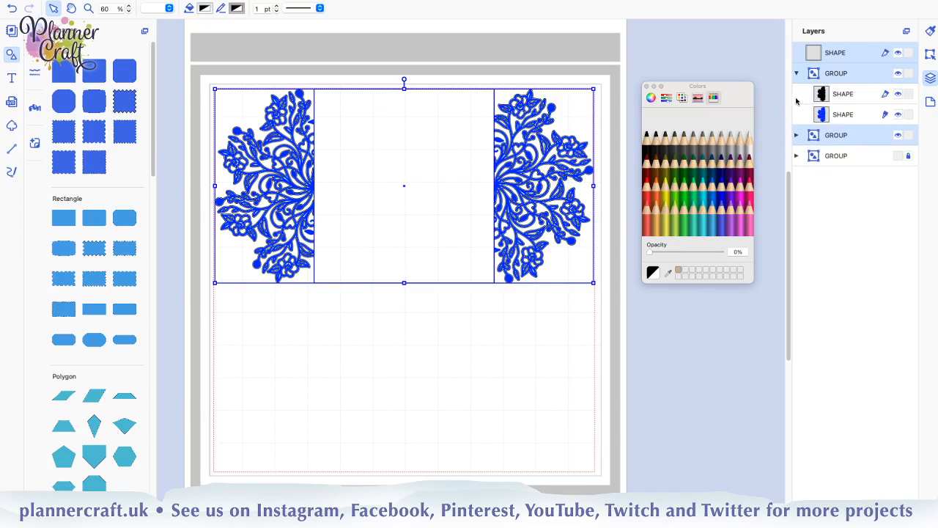
{"action": "left_click", "coordinate": [796, 136]}
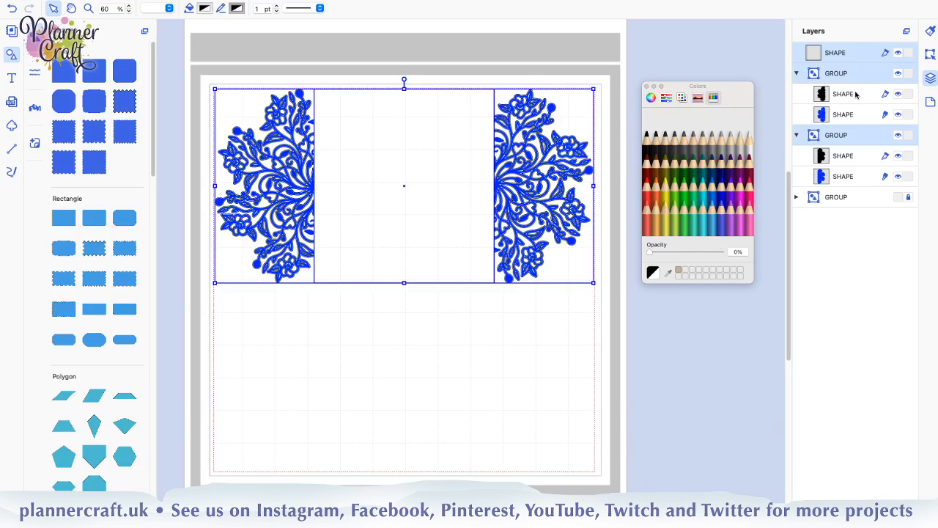
{"action": "left_click_drag", "start_coordinate": [856, 93], "coordinate": [836, 66]}
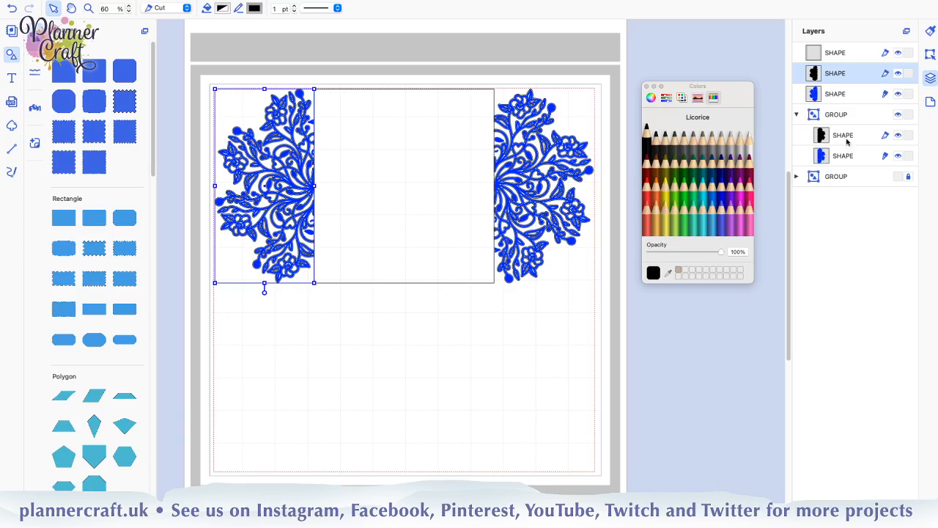
{"action": "left_click", "coordinate": [852, 139]}
{"action": "left_click_drag", "start_coordinate": [840, 87], "coordinate": [840, 86]}
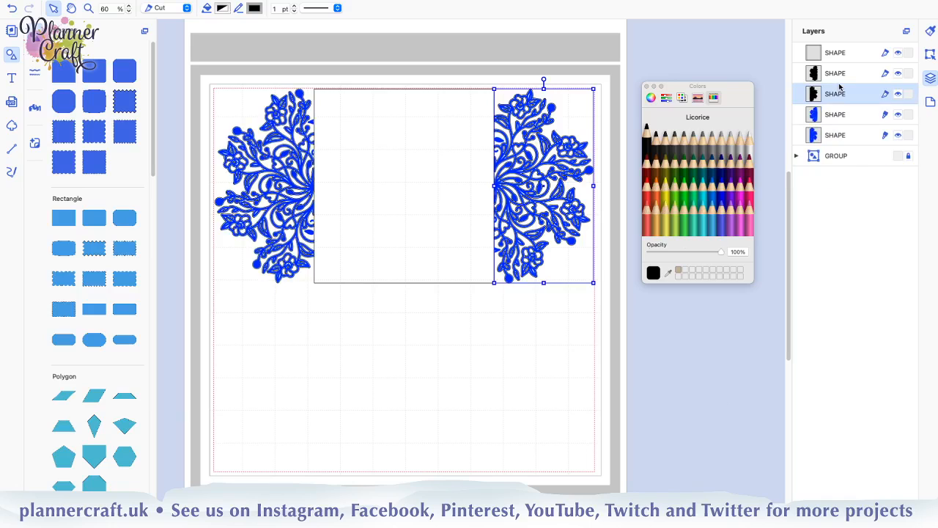
Group the two blue drawn half mandala shapes together and lock the group
{"action": "left_click", "coordinate": [855, 118]}
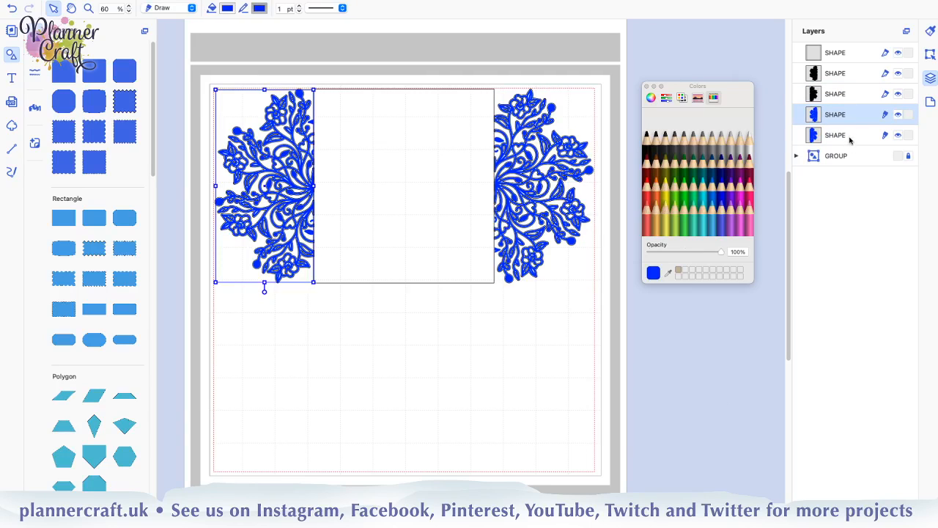
{"action": "left_click", "coordinate": [850, 141], "text": "shift"}
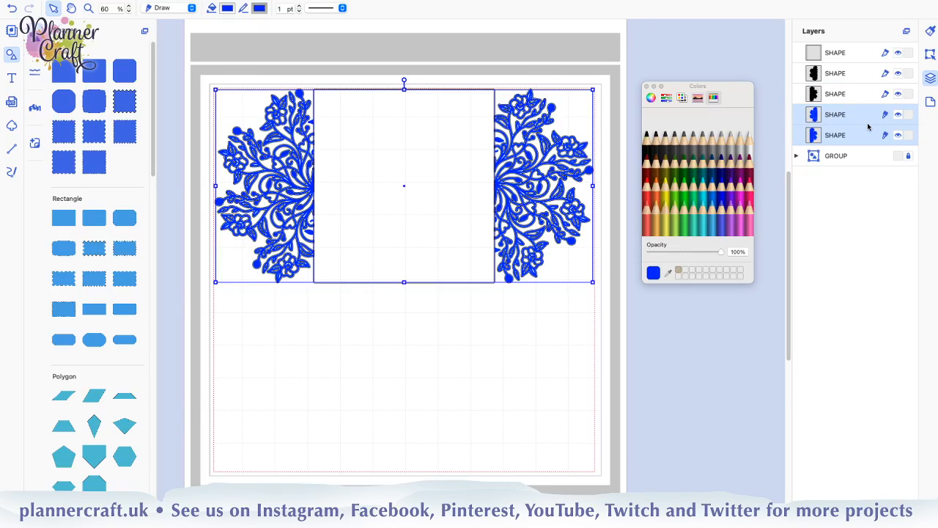
{"action": "key", "text": "super+g"}
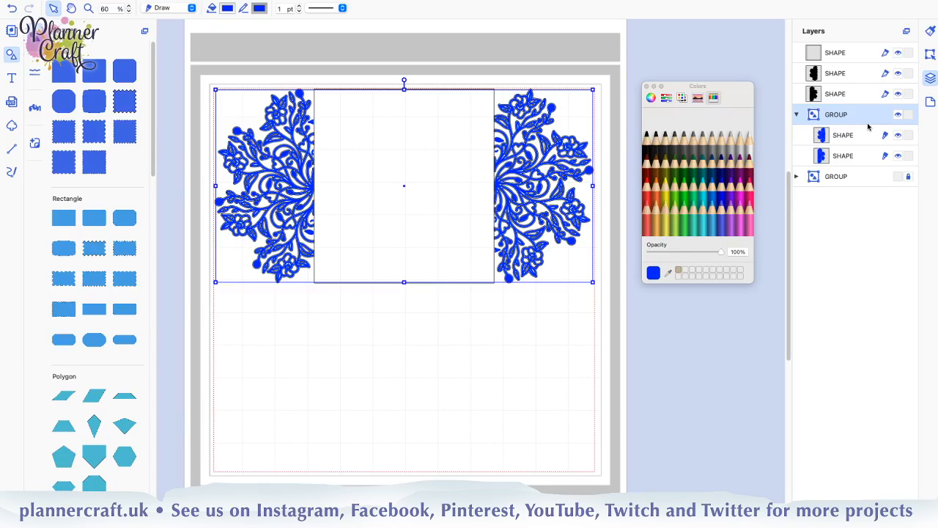
{"action": "left_click", "coordinate": [907, 115]}
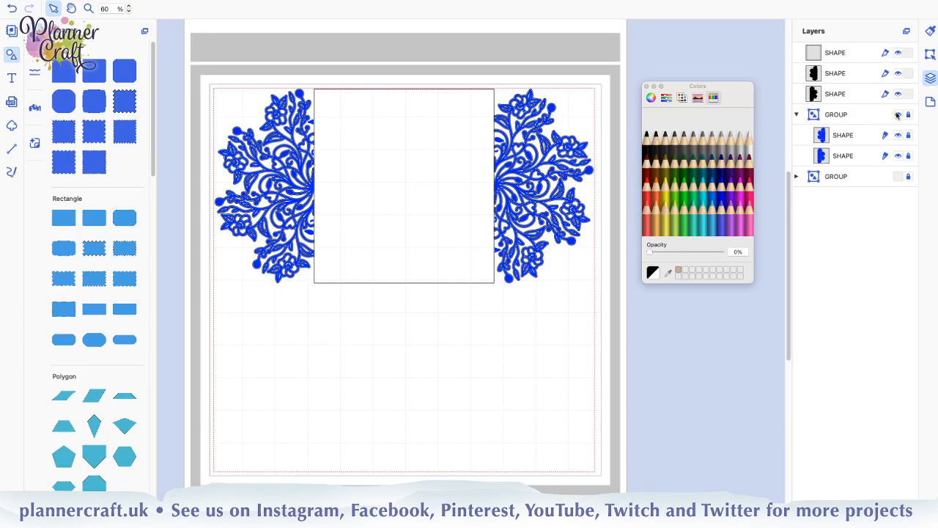
Weld the rectangle and the two black half mandala cut outlines into a single cut shape
{"action": "left_click", "coordinate": [855, 94]}
{"action": "left_click", "coordinate": [858, 55], "text": "shift"}
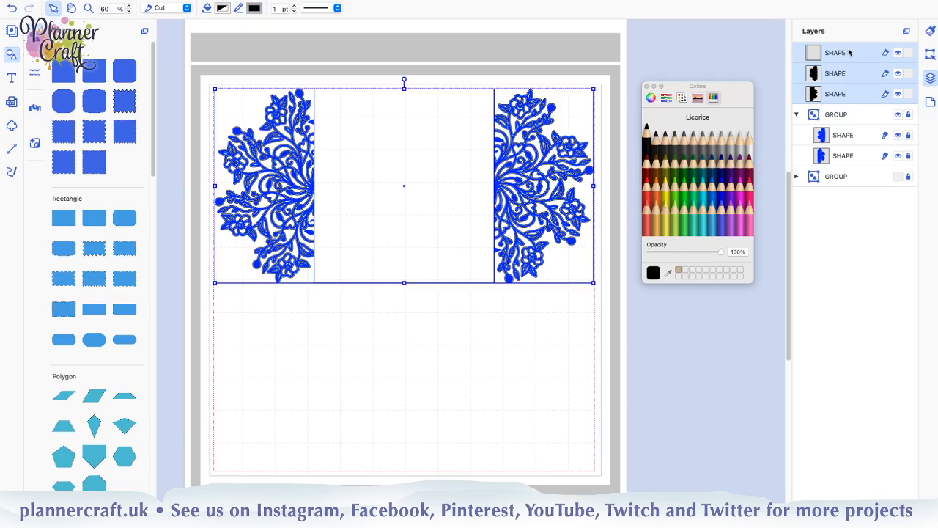
{"action": "left_click", "coordinate": [931, 55]}
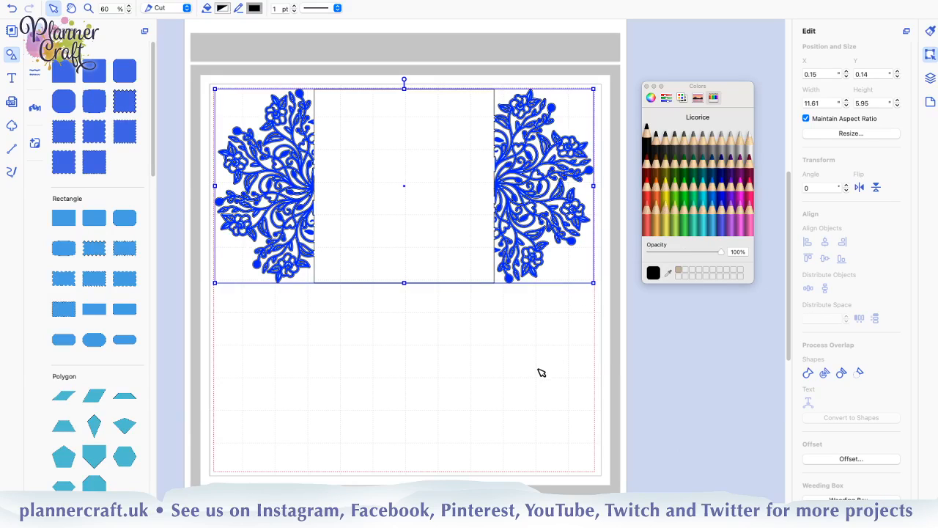
{"action": "left_click", "coordinate": [377, 339]}
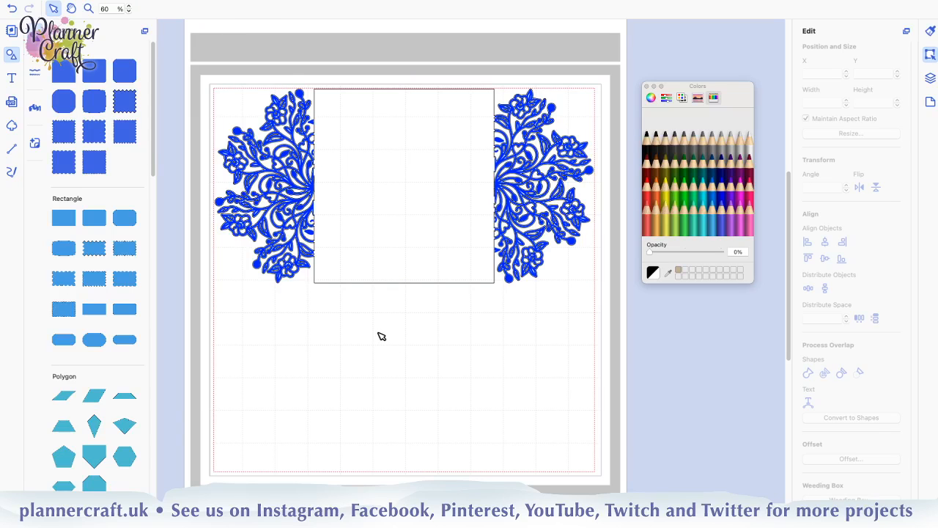
Hide the locked group of blue drawn shapes to inspect the joins of the merged cut outline up close
{"action": "key", "text": "super+plus"}
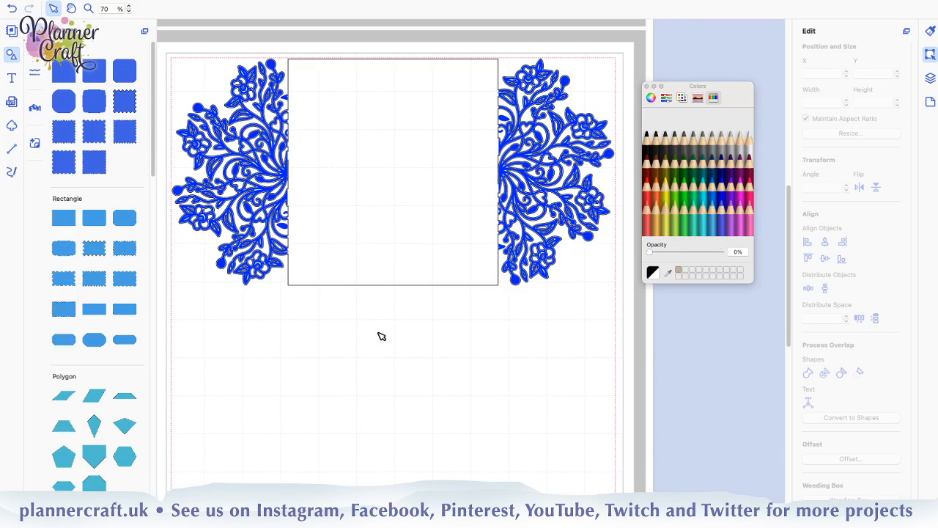
{"action": "key", "text": "super+plus"}
{"action": "key", "text": "super+plus"}
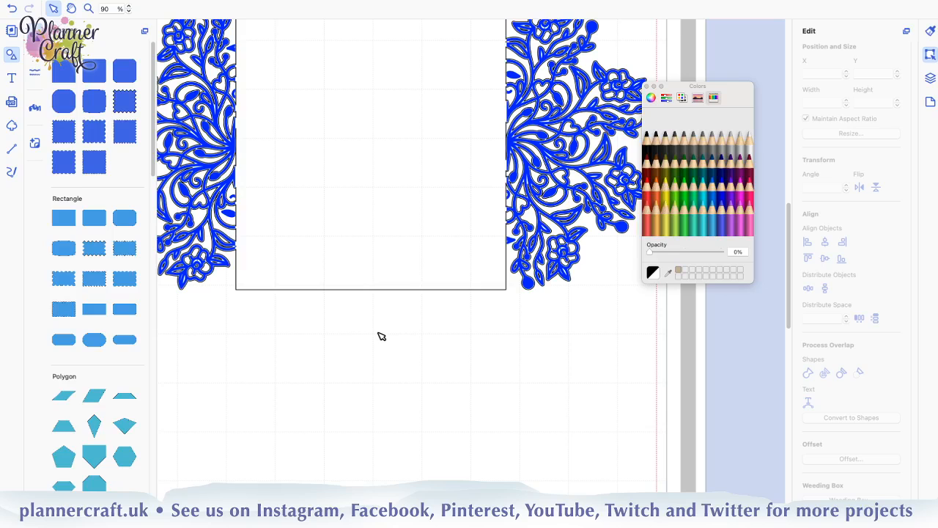
{"action": "key", "text": "super+plus"}
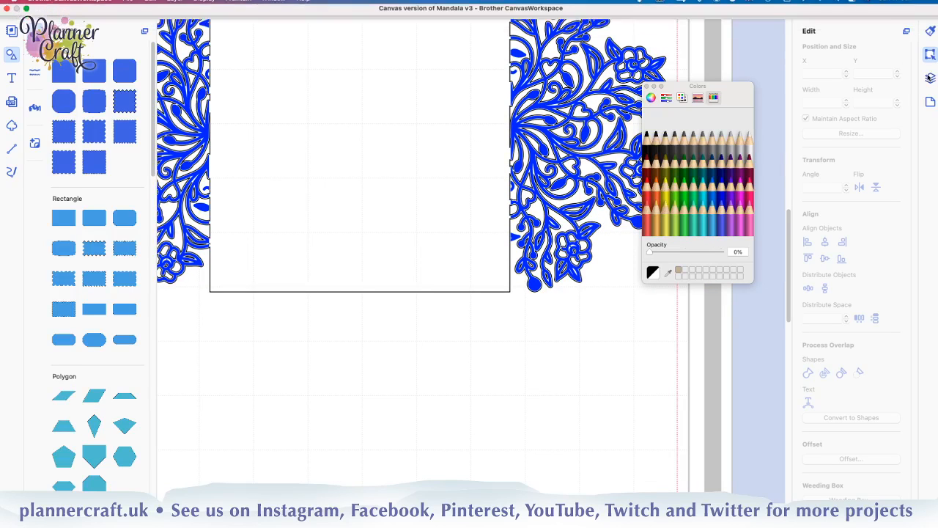
{"action": "left_click", "coordinate": [930, 78]}
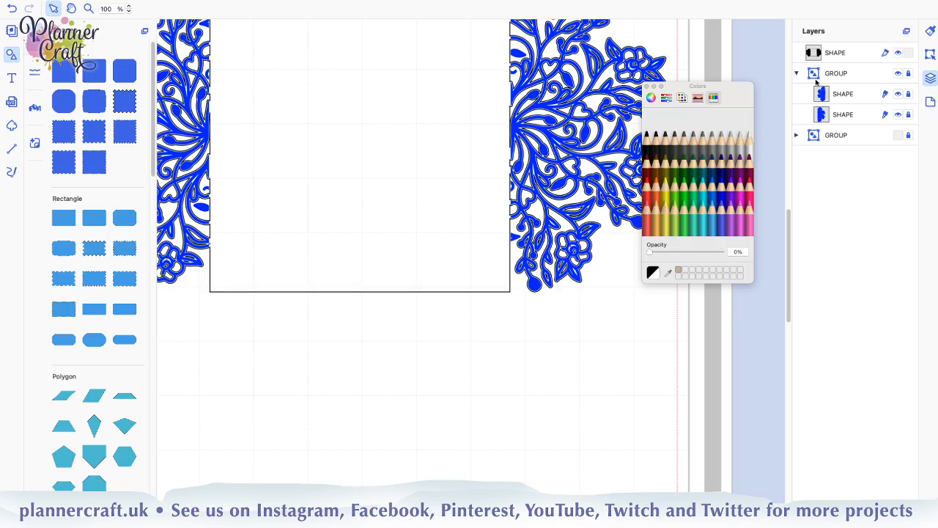
{"action": "left_click", "coordinate": [899, 74]}
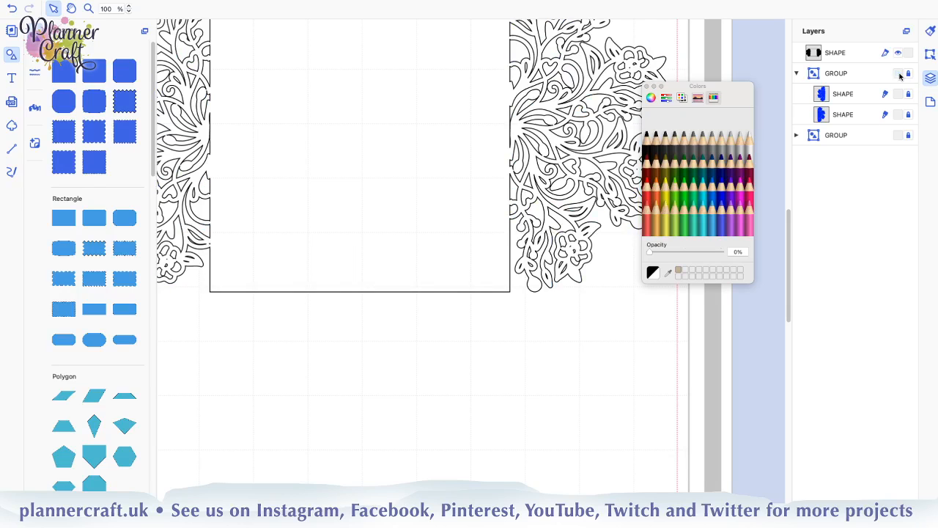
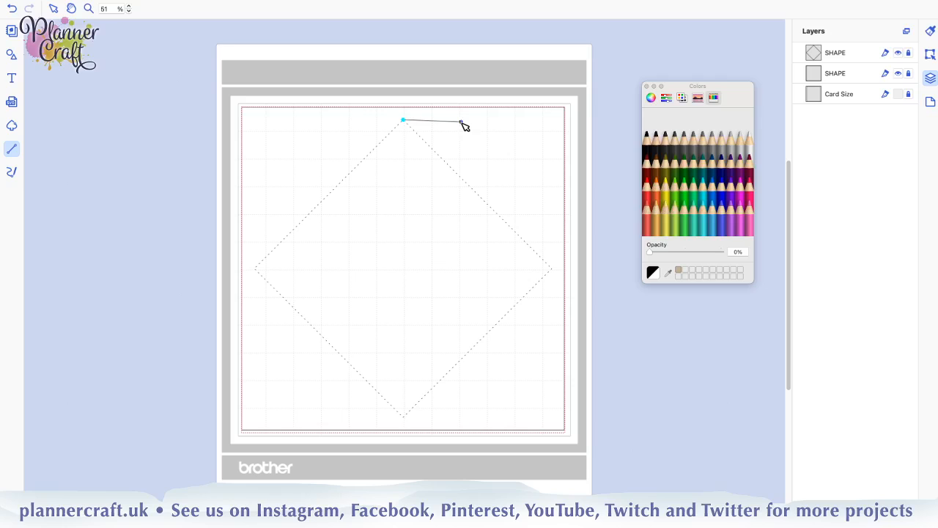
Draw a straight-line path from the diamond's top corner along the square's top and right edges, with a V-notch to the diamond's right corner
{"action": "left_click_drag", "start_coordinate": [460, 122], "coordinate": [418, 107]}
{"action": "left_click", "coordinate": [416, 108]}
{"action": "left_click", "coordinate": [559, 112]}
{"action": "left_click", "coordinate": [564, 107]}
{"action": "left_click", "coordinate": [565, 108]}
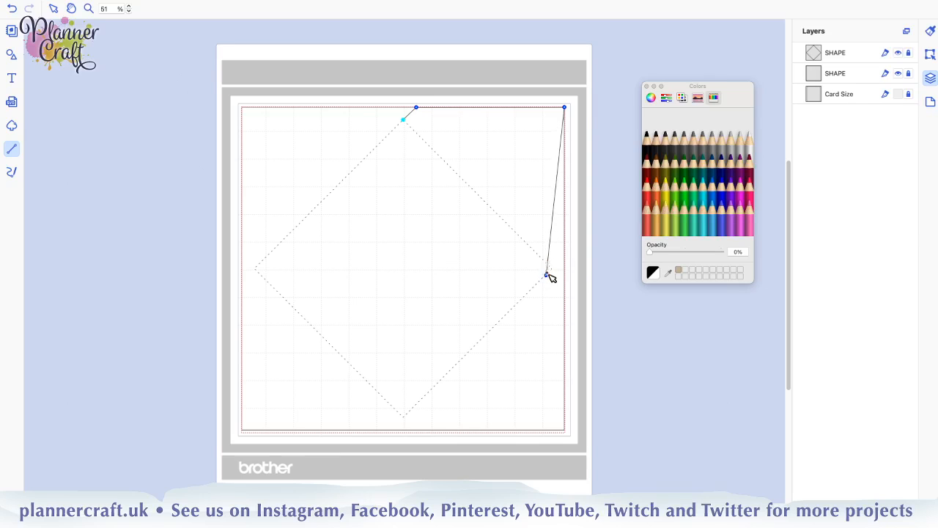
{"action": "left_click", "coordinate": [548, 273]}
{"action": "left_click_drag", "start_coordinate": [529, 289], "coordinate": [565, 254]}
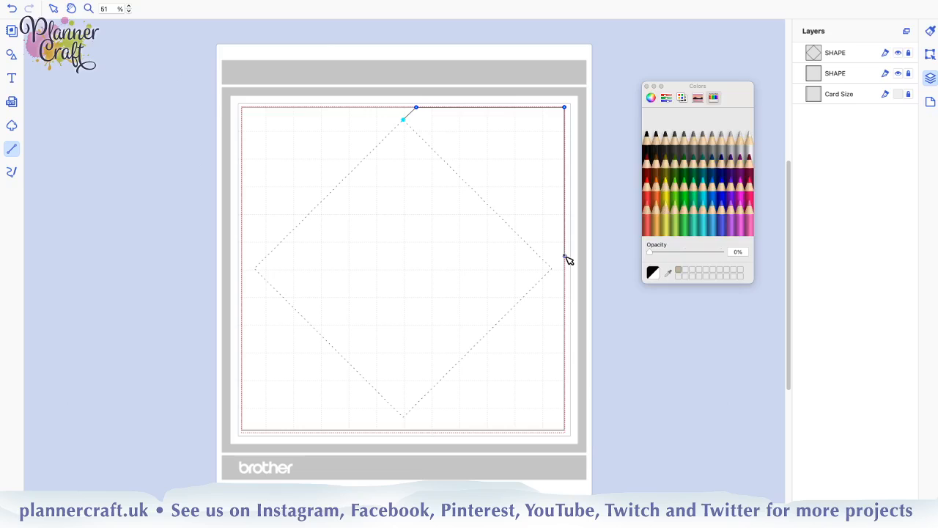
{"action": "left_click", "coordinate": [565, 256]}
{"action": "left_click", "coordinate": [551, 268]}
{"action": "left_click", "coordinate": [565, 279]}
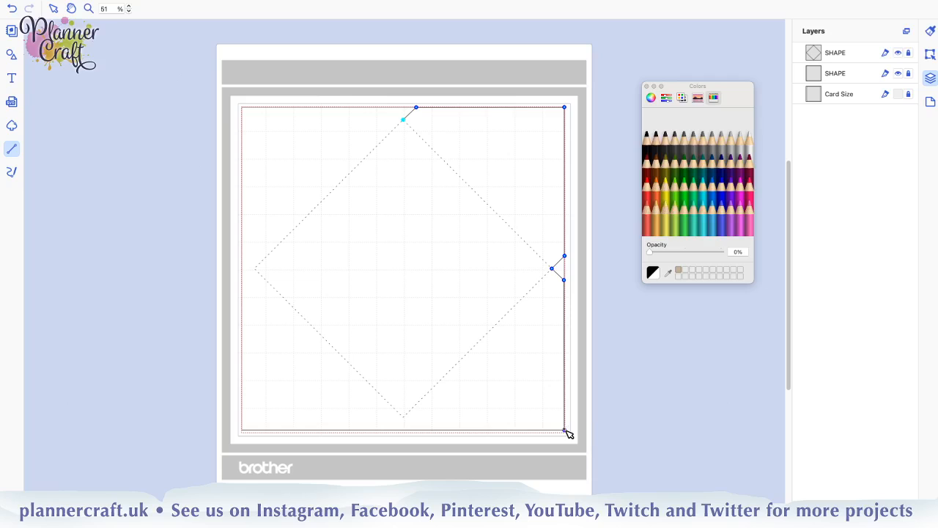
Continue the path along the square's bottom and left edges, notching to the diamond's corners, and close it at the diamond's top corner
{"action": "left_click", "coordinate": [565, 430]}
{"action": "left_click", "coordinate": [417, 430]}
{"action": "left_click", "coordinate": [404, 418]}
{"action": "left_click", "coordinate": [394, 430]}
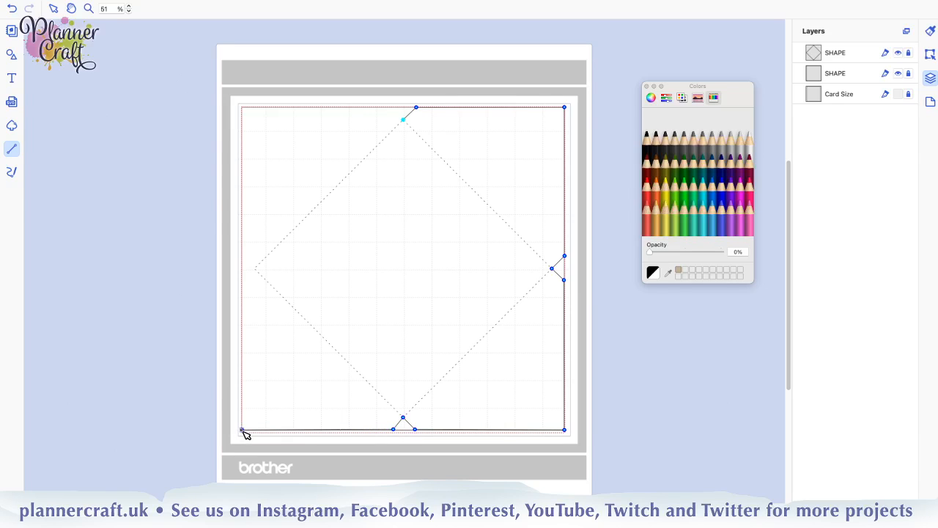
{"action": "left_click", "coordinate": [242, 429]}
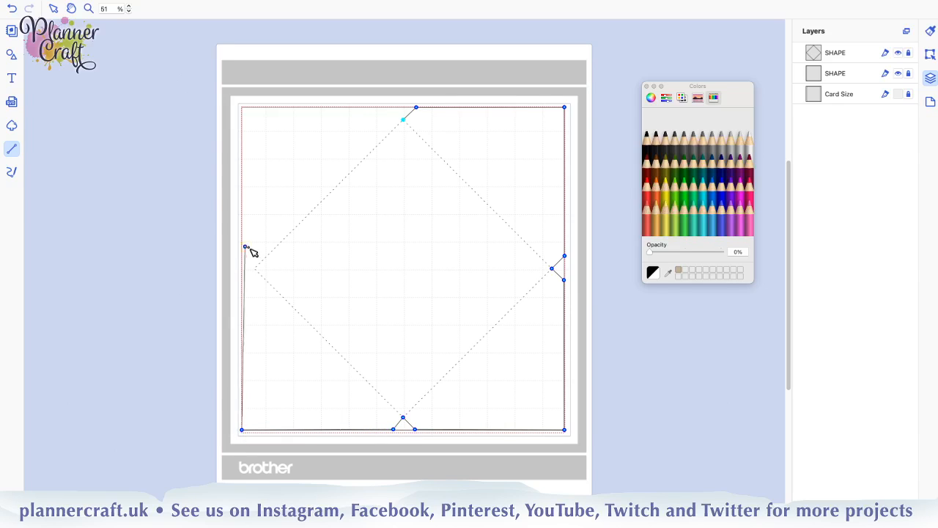
{"action": "left_click", "coordinate": [242, 286]}
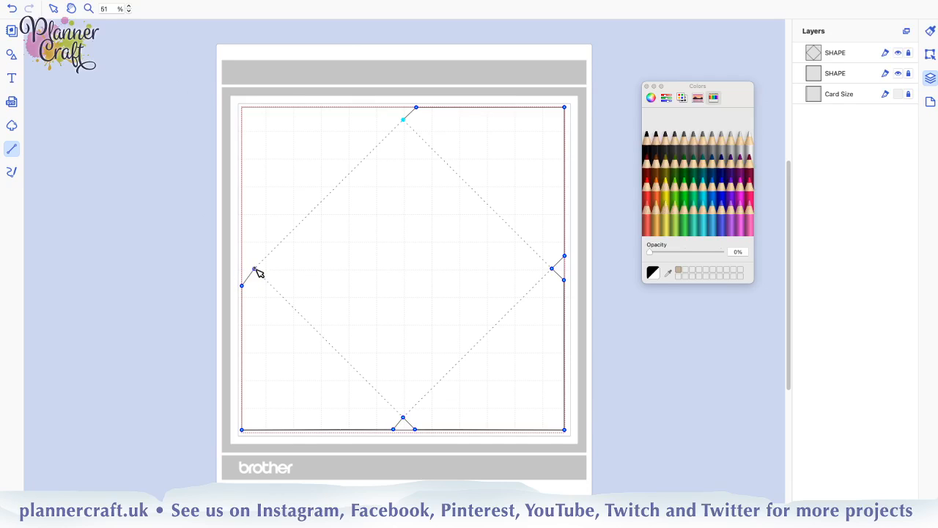
{"action": "left_click", "coordinate": [254, 268]}
{"action": "left_click", "coordinate": [242, 255]}
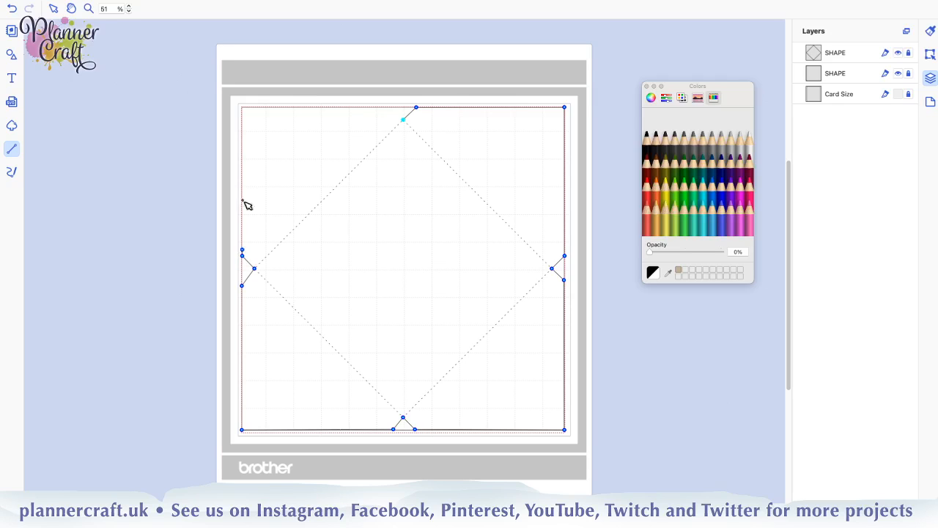
{"action": "left_click", "coordinate": [243, 107]}
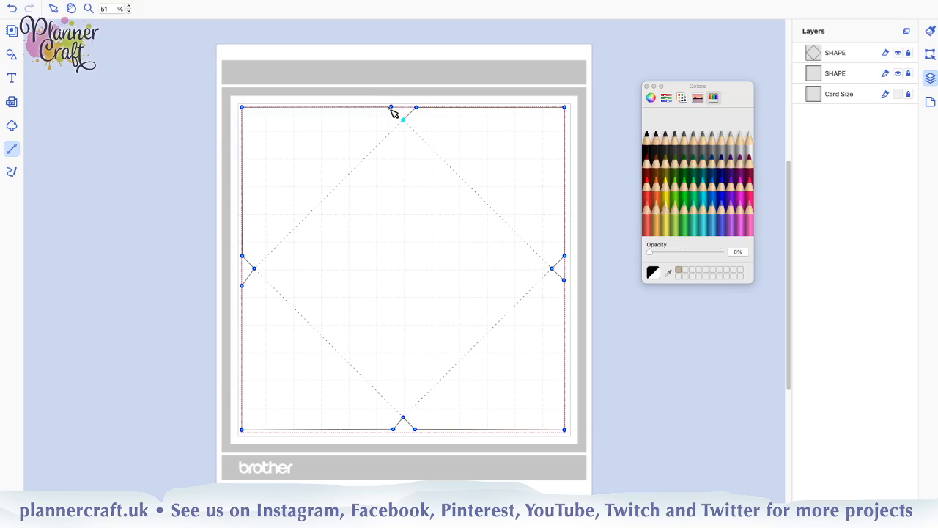
{"action": "left_click", "coordinate": [389, 108]}
{"action": "left_click", "coordinate": [402, 118]}
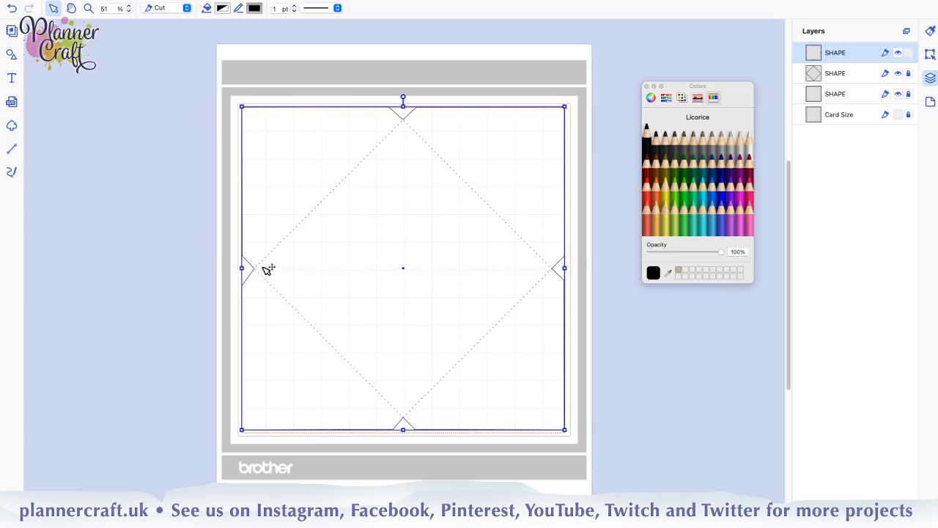
Adjust the outer points of the left, top and right notches in the new outline to make the notches more even
{"action": "double_click", "coordinate": [270, 361]}
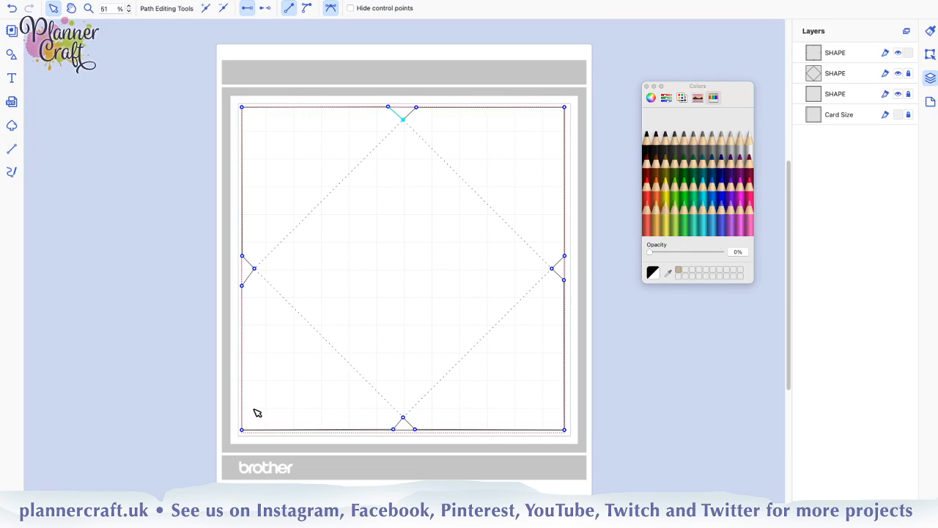
{"action": "left_click", "coordinate": [243, 286]}
{"action": "left_click", "coordinate": [388, 108]}
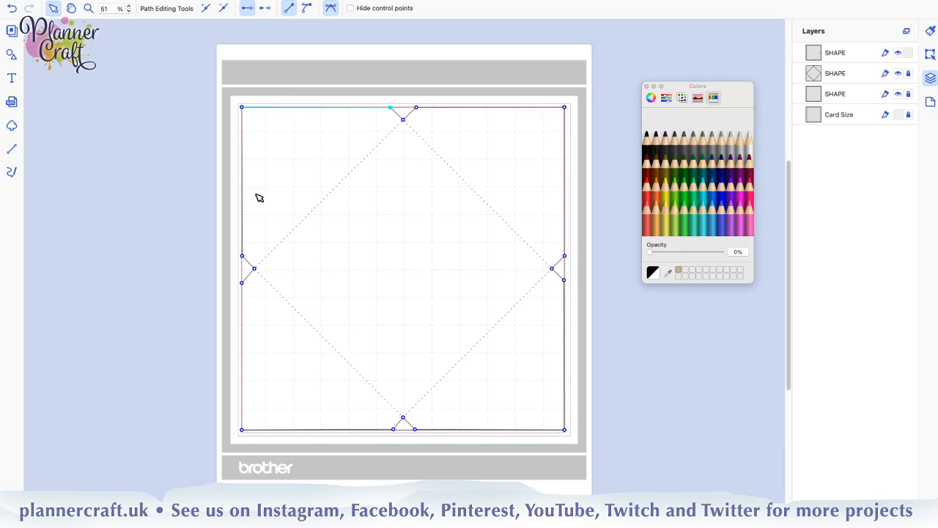
{"action": "left_click", "coordinate": [564, 256]}
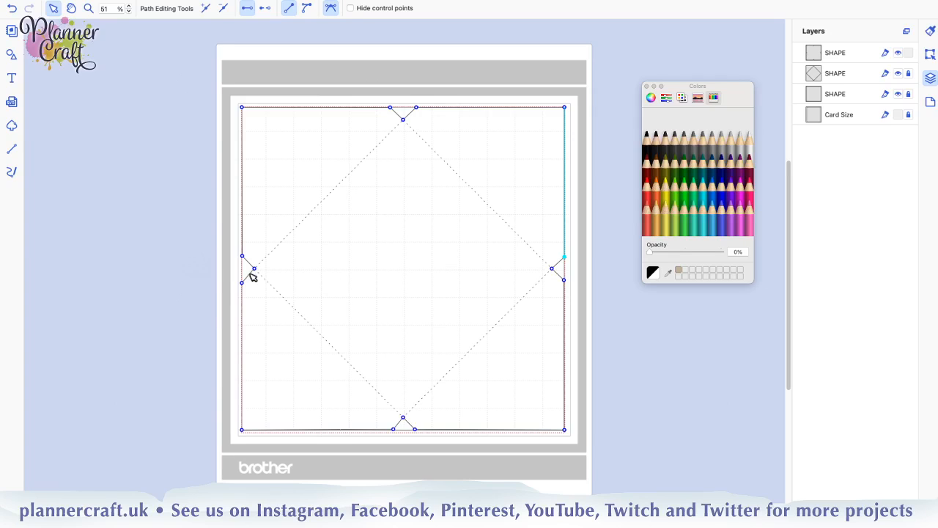
{"action": "left_click", "coordinate": [217, 286]}
{"action": "left_click", "coordinate": [214, 299]}
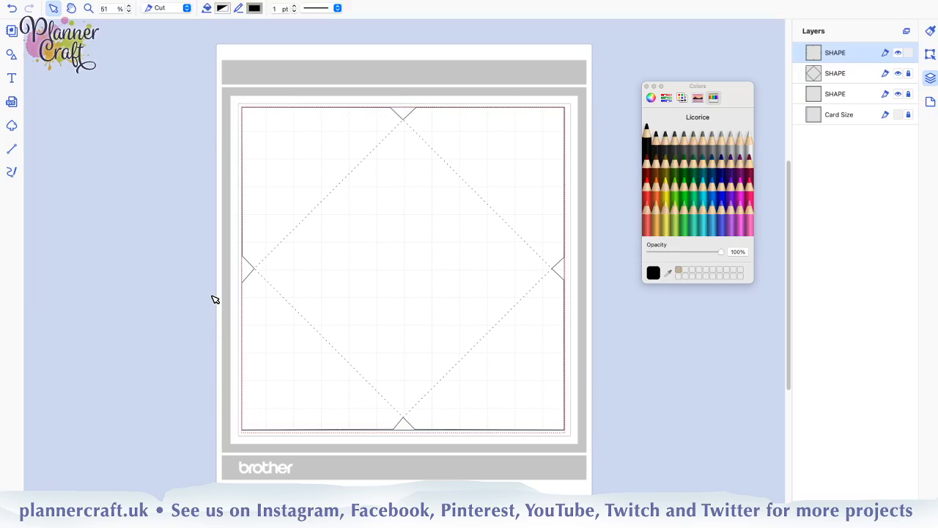
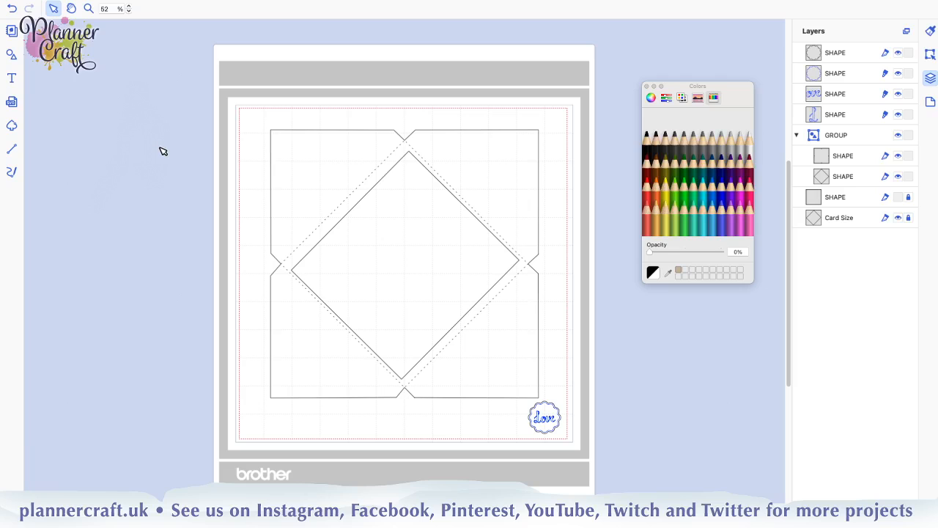
{"action": "mouse_move", "coordinate": [184, 2]}
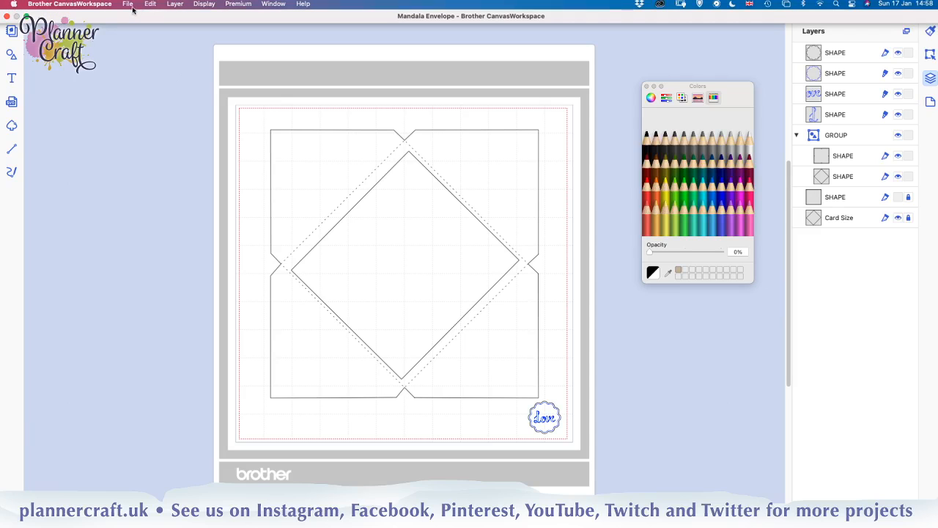